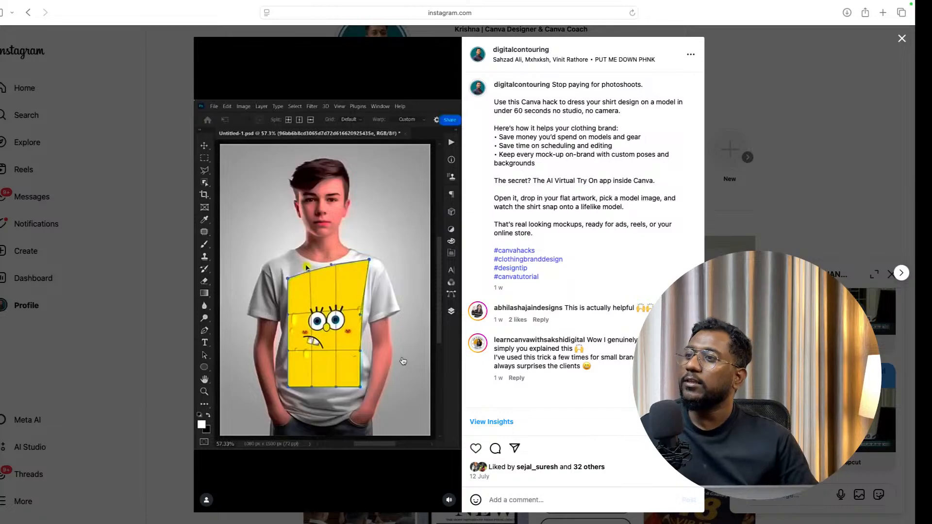
Take the Instagram browser window out of full screen, minimize it and switch to CapCut.
{"action": "mouse_move", "coordinate": [499, 2]}
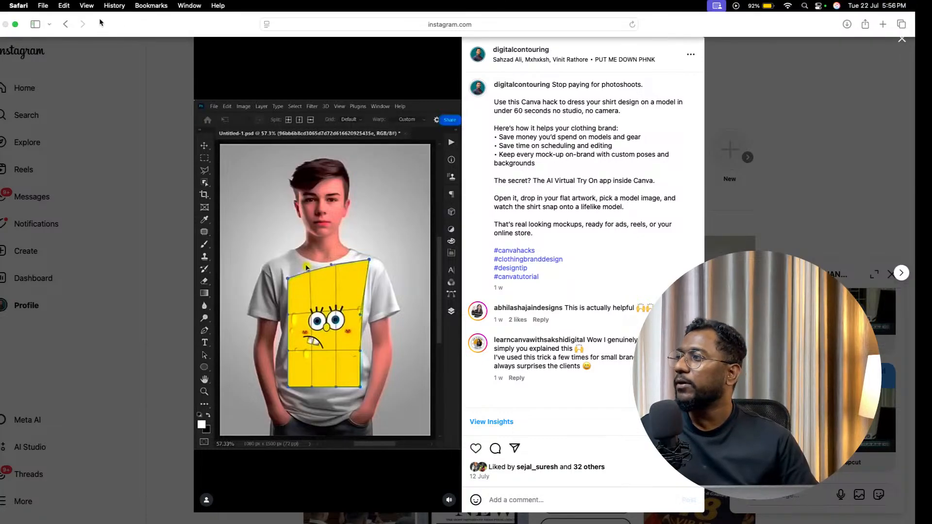
{"action": "left_click", "coordinate": [15, 25]}
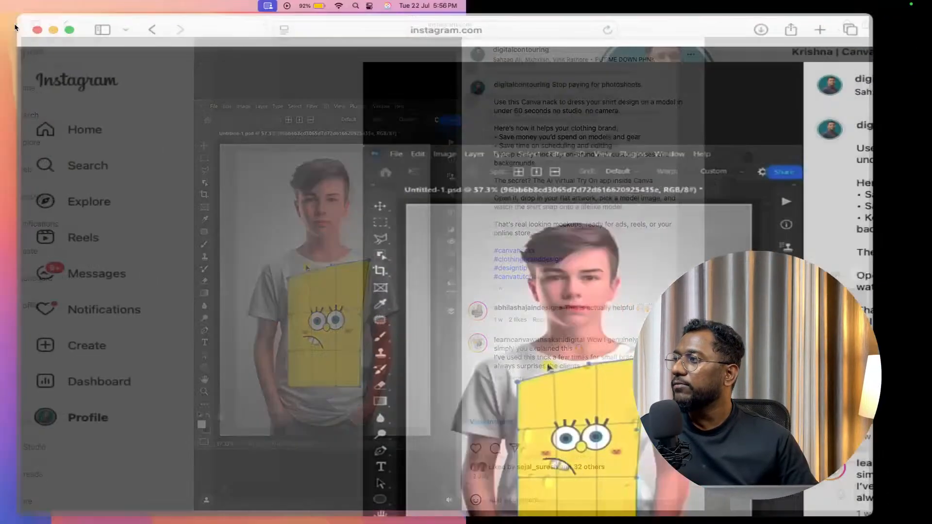
{"action": "left_click", "coordinate": [194, 93]}
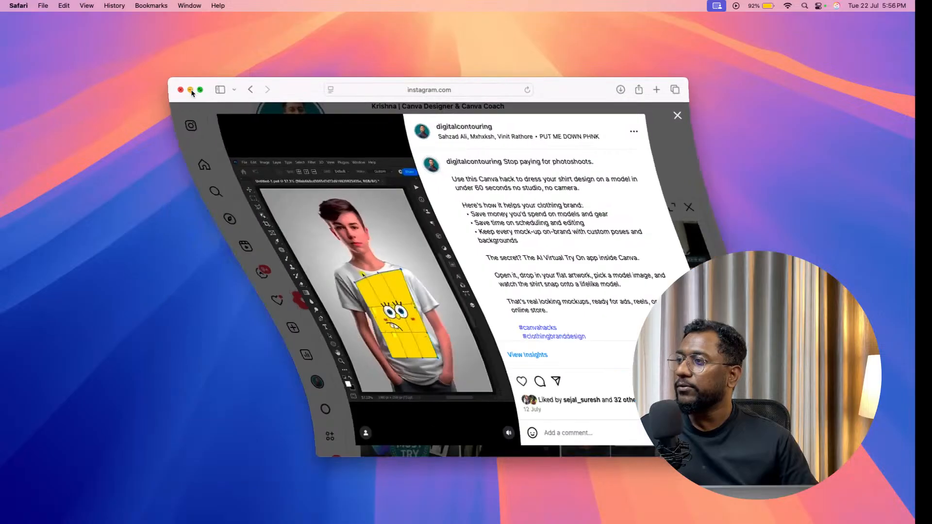
{"action": "mouse_move", "coordinate": [414, 523]}
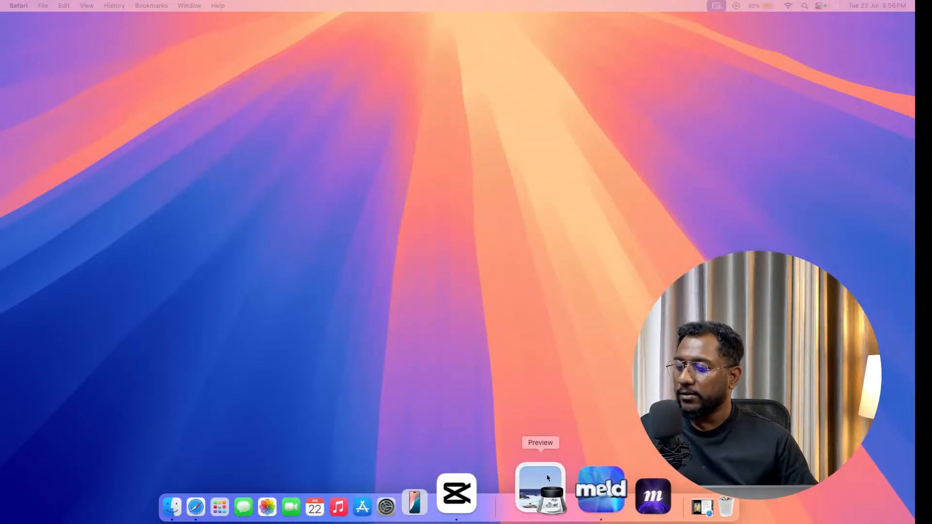
{"action": "left_click", "coordinate": [495, 507]}
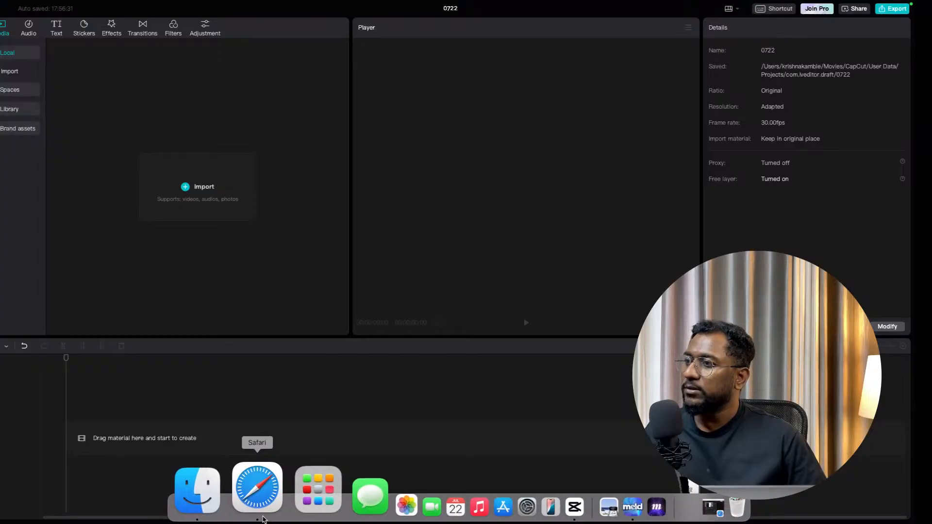
Switch back to Safari and open the Canva home page in a new tab, keeping the window out of full screen.
{"action": "left_click", "coordinate": [263, 518]}
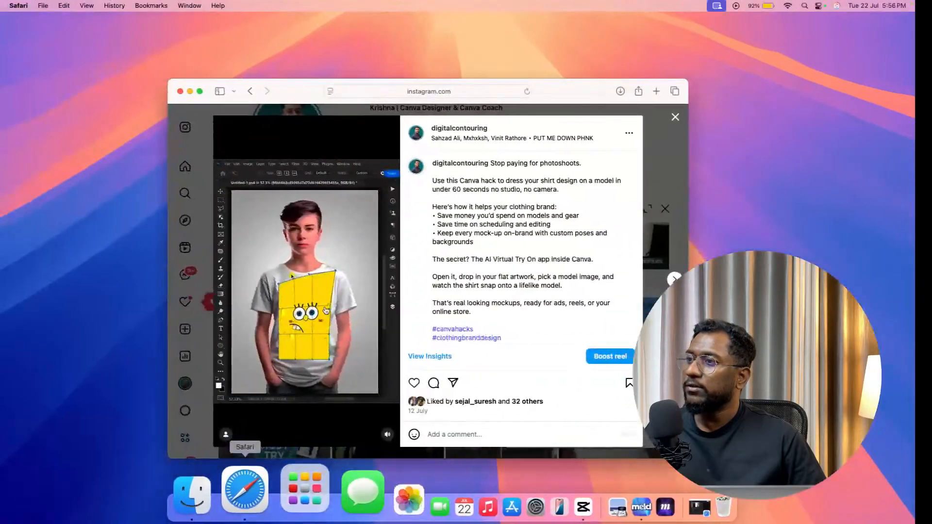
{"action": "left_click", "coordinate": [656, 91]}
{"action": "type", "text": "canva"}
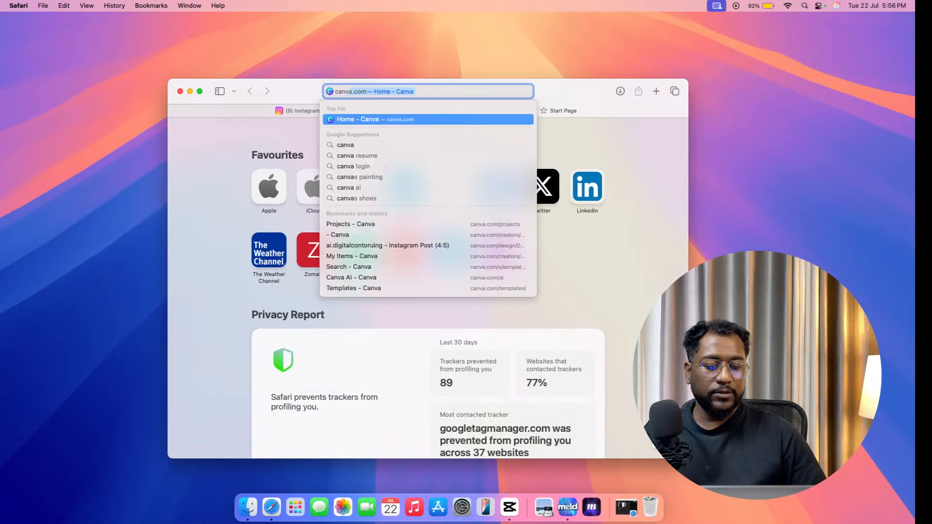
{"action": "key", "text": "Return"}
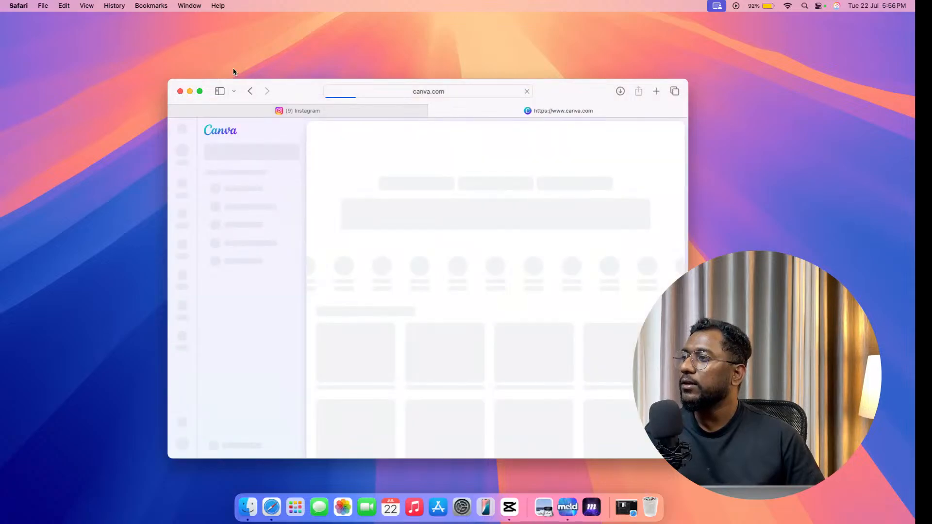
{"action": "left_click", "coordinate": [201, 91]}
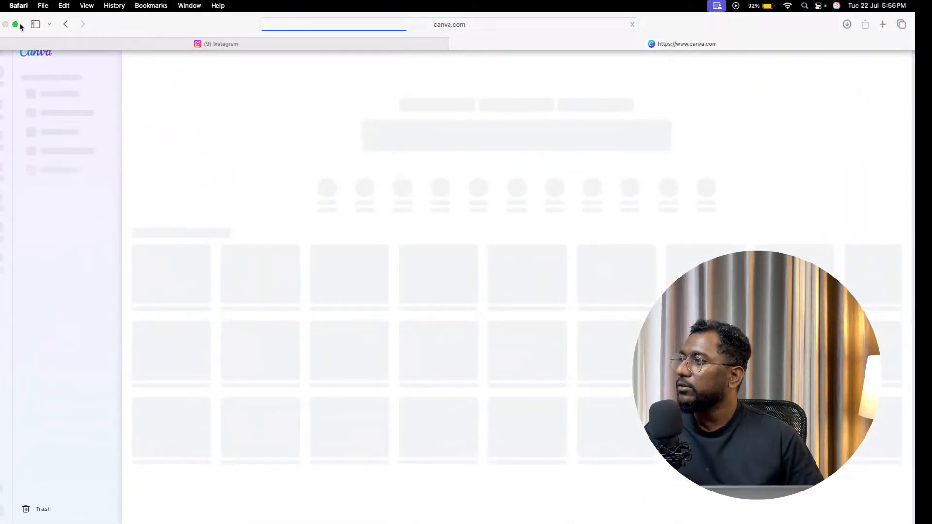
{"action": "left_click", "coordinate": [15, 25]}
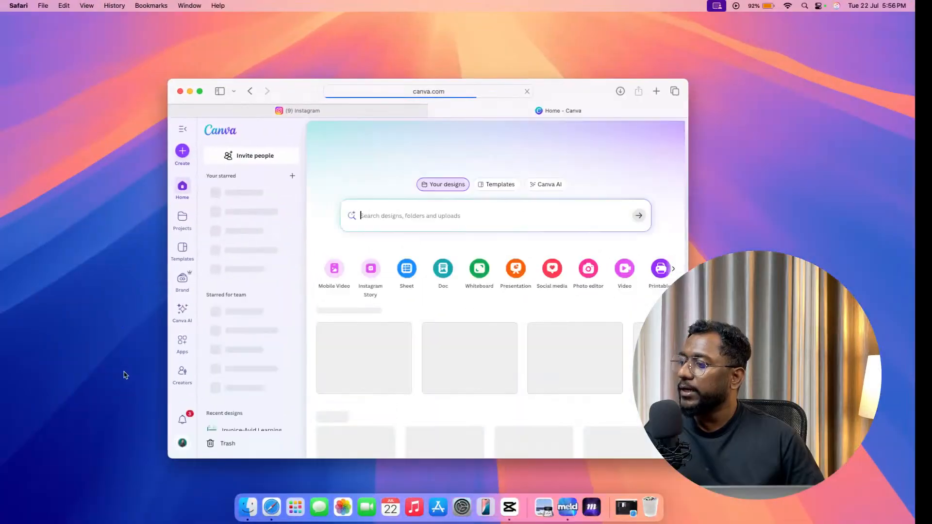
Find MindNode with a system search and open it.
{"action": "left_click", "coordinate": [248, 507]}
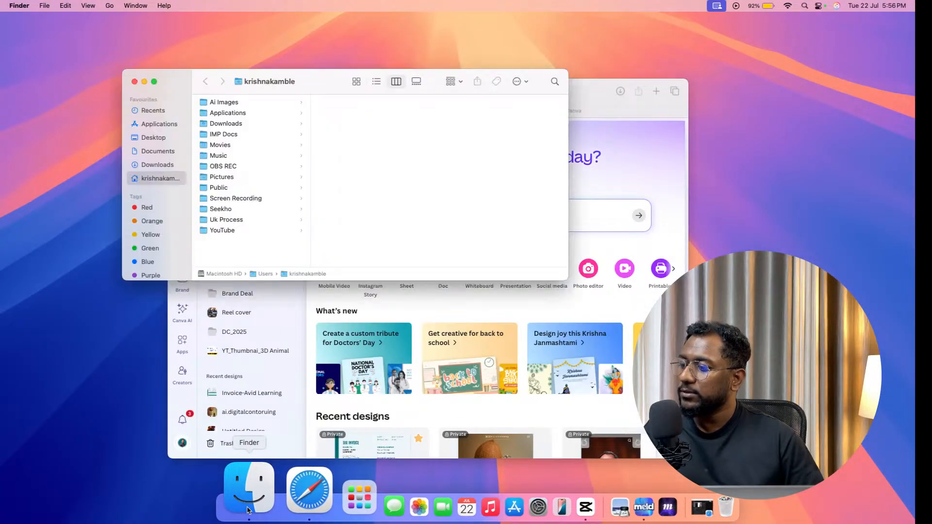
{"action": "left_click", "coordinate": [134, 82]}
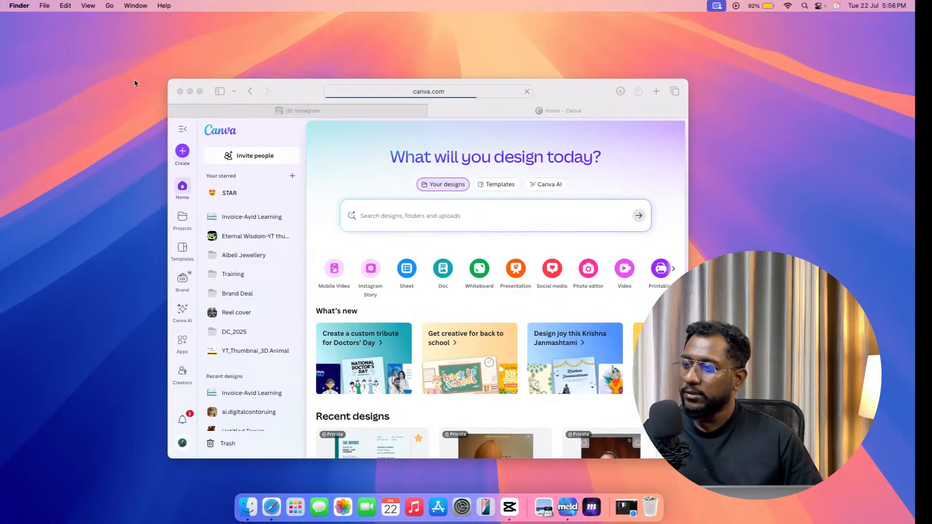
{"action": "key", "text": "super+space"}
{"action": "type", "text": "mindNode"}
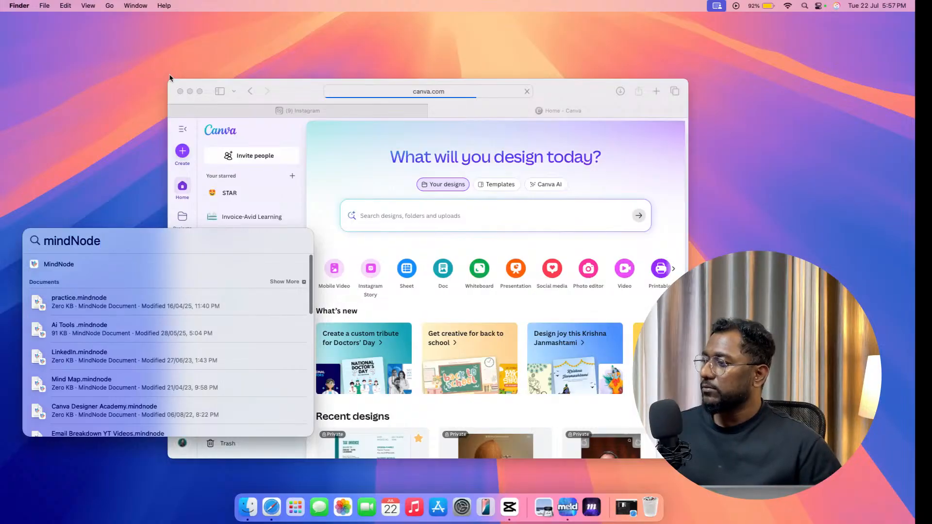
{"action": "left_click", "coordinate": [98, 268]}
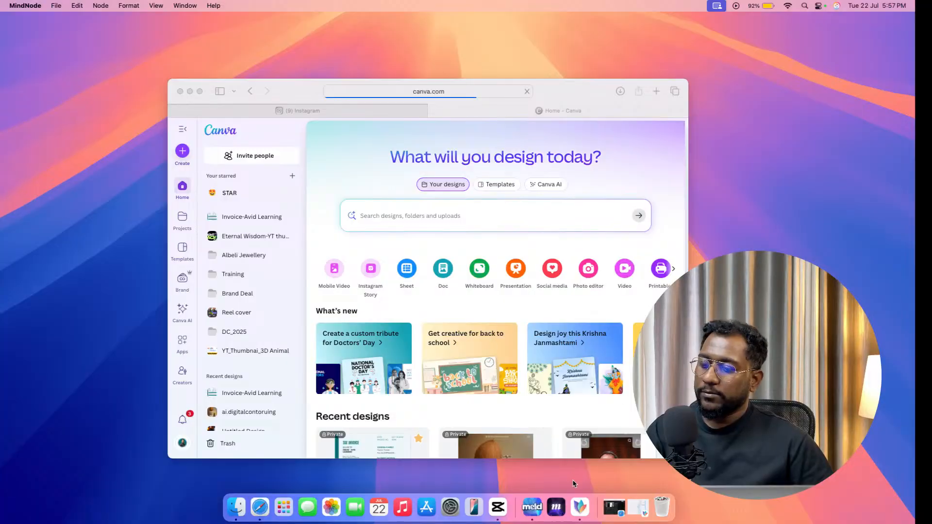
{"action": "left_click", "coordinate": [581, 505]}
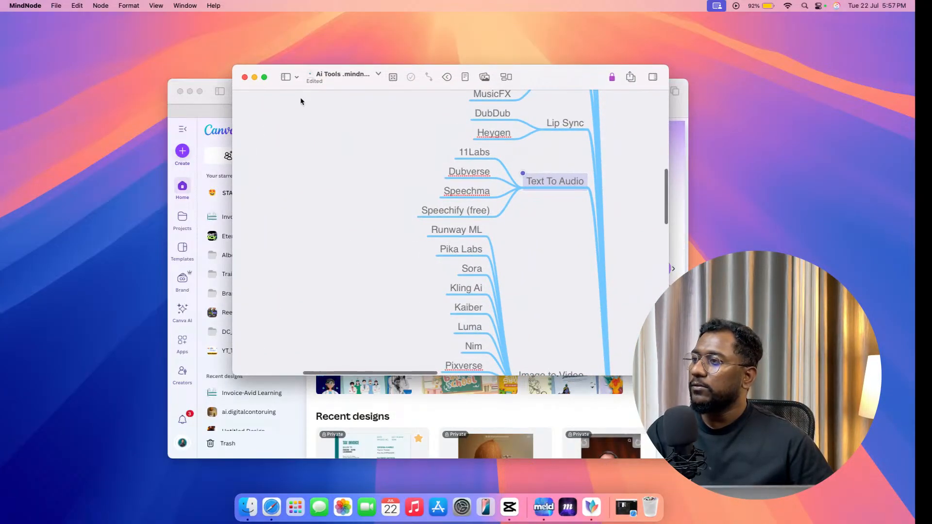
Create a new mind map, close the Ai Tools map and move the new window aside from the browser.
{"action": "mouse_move", "coordinate": [265, 79]}
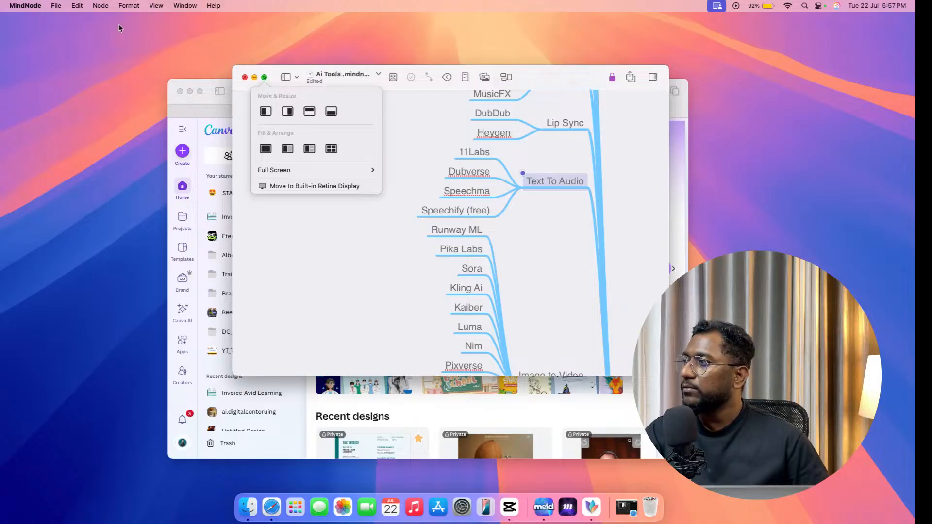
{"action": "left_click", "coordinate": [57, 5]}
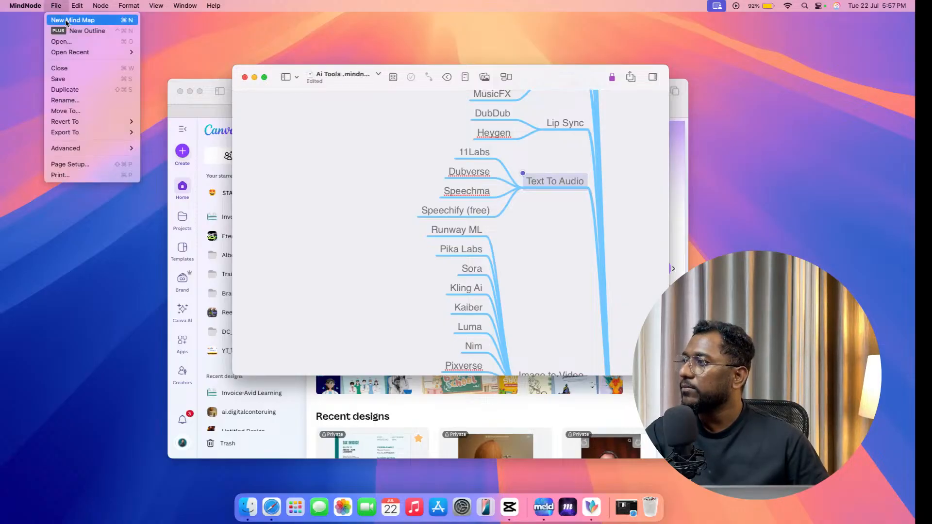
{"action": "left_click", "coordinate": [86, 23]}
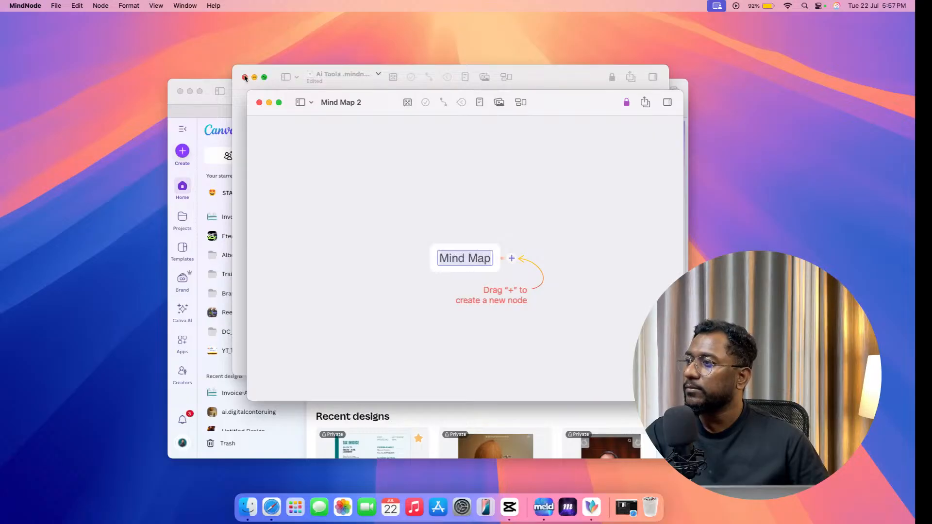
{"action": "left_click_drag", "start_coordinate": [544, 97], "coordinate": [302, 82]}
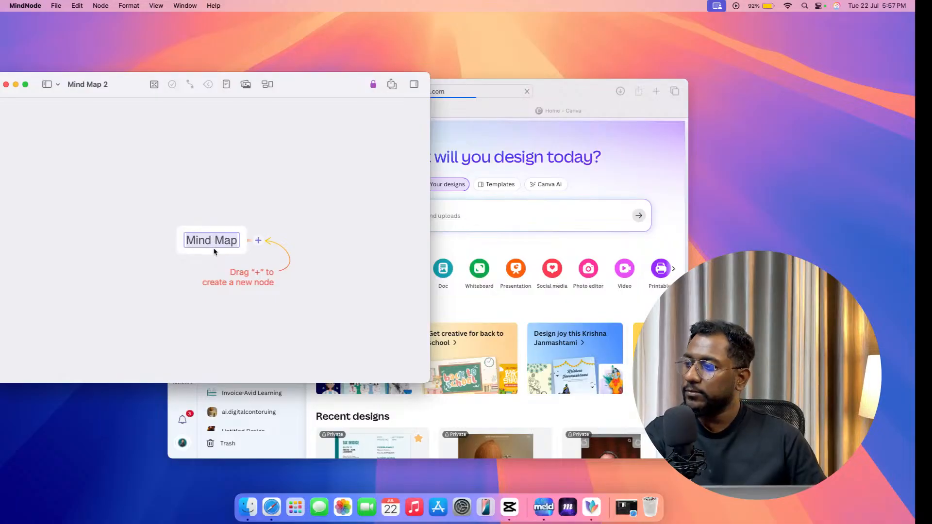
Name the central node of the mind map "Tutorial Reel Process".
{"action": "type", "text": "Tutor"}
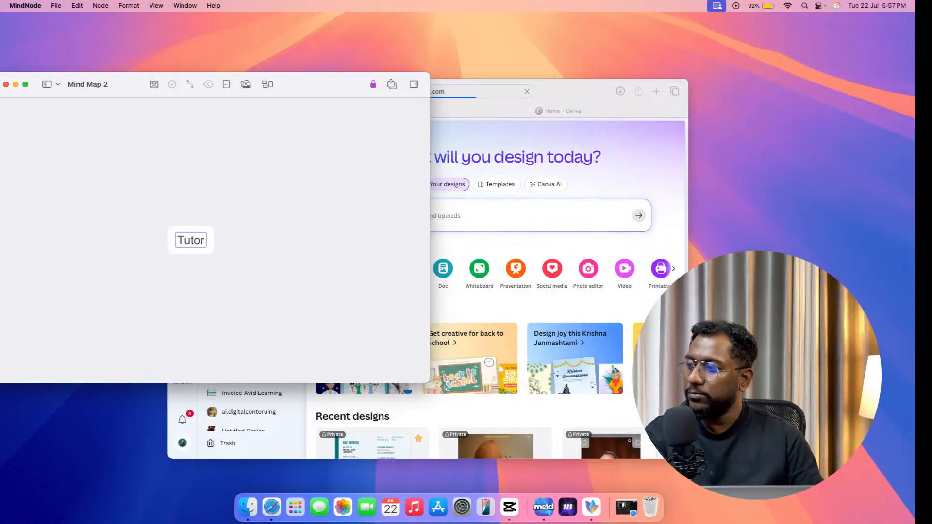
{"action": "type", "text": "ial Re"}
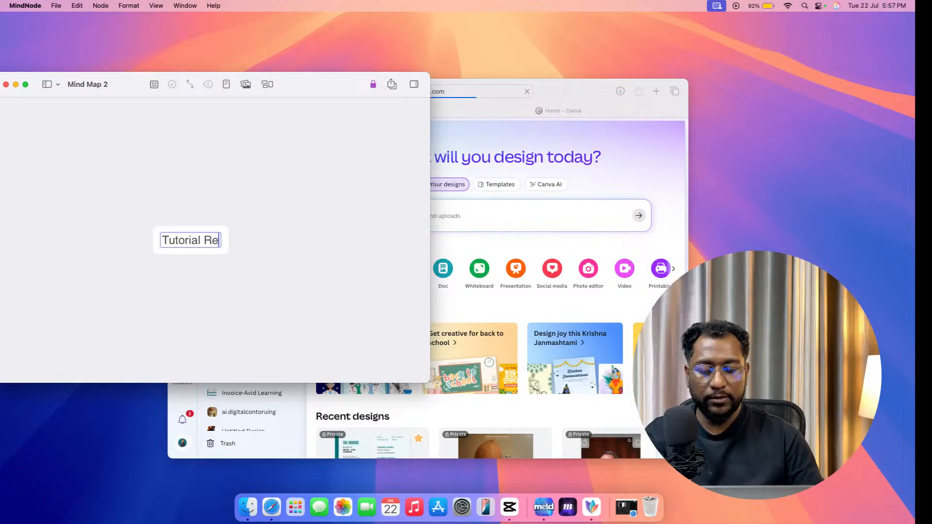
{"action": "type", "text": "el Process"}
{"action": "key", "text": "Return"}
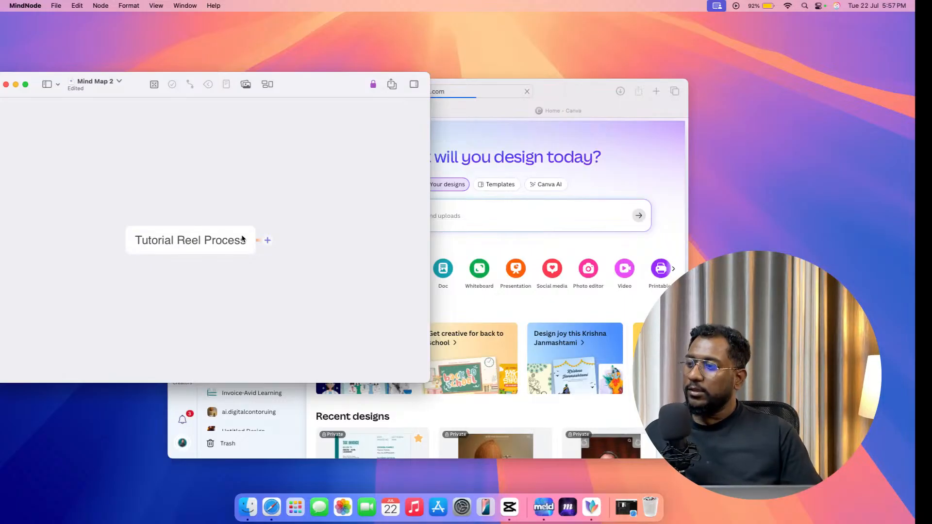
Add two child nodes to the central node, named "Idea" and "Design In Canva".
{"action": "left_click", "coordinate": [268, 240]}
{"action": "type", "text": "Idea"}
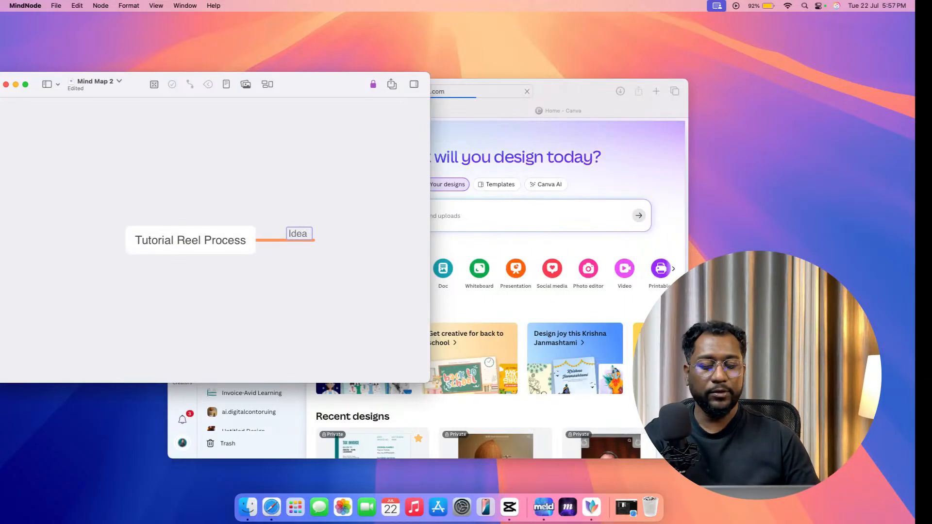
{"action": "key", "text": "Return"}
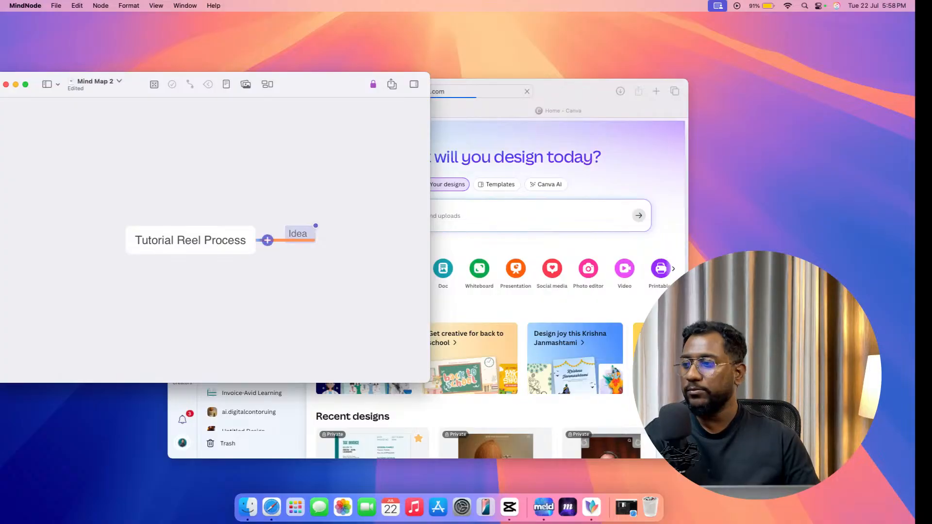
{"action": "left_click", "coordinate": [268, 240]}
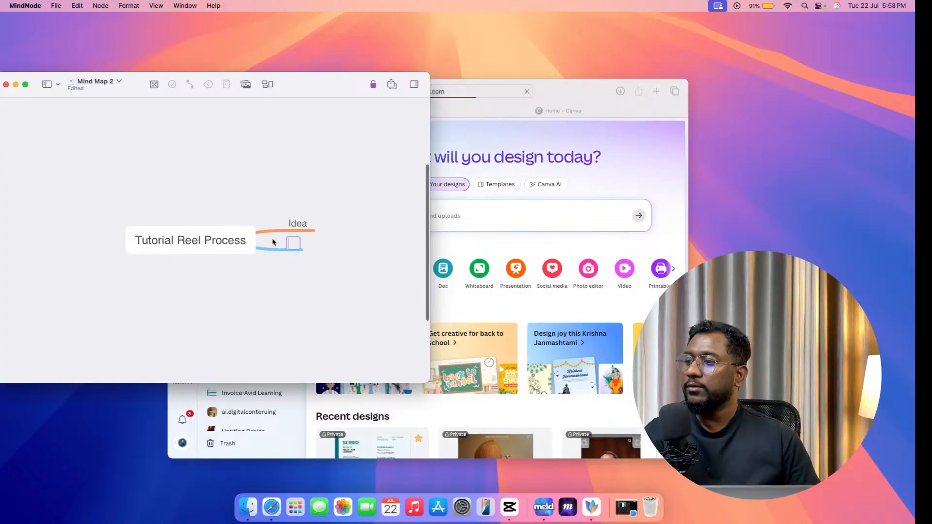
{"action": "type", "text": "Des"}
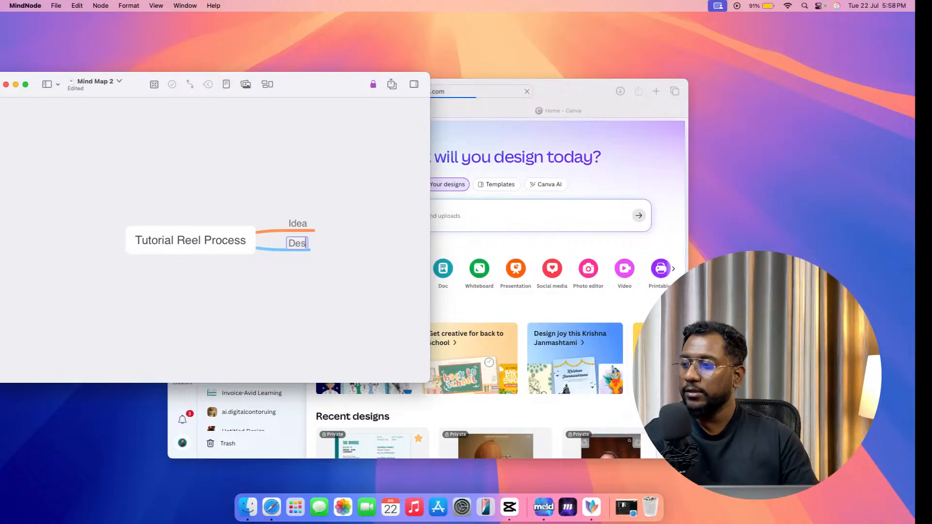
{"action": "type", "text": "ign In Canva"}
Prefix the Idea node with "Step 01:" and the Design In Canva node with "Step 02:".
{"action": "left_click", "coordinate": [291, 223]}
{"action": "left_click", "coordinate": [291, 224]}
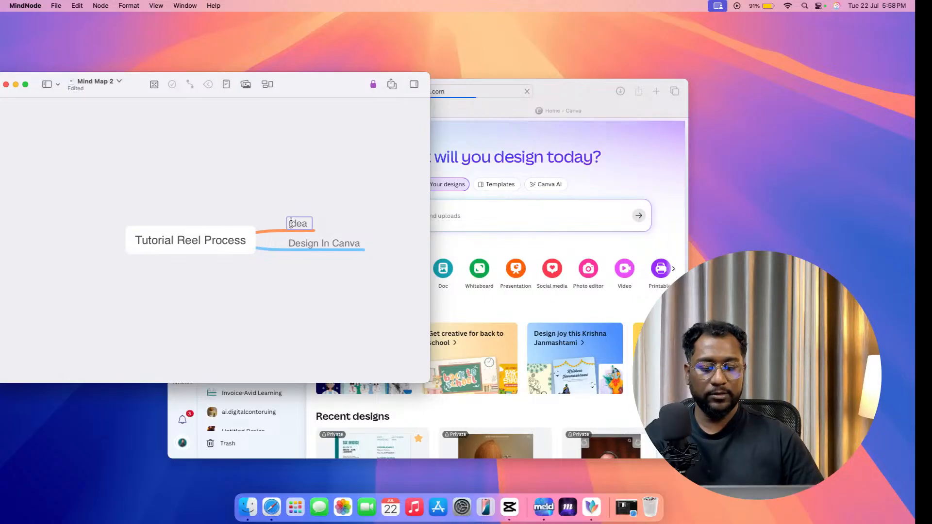
{"action": "type", "text": "Step "}
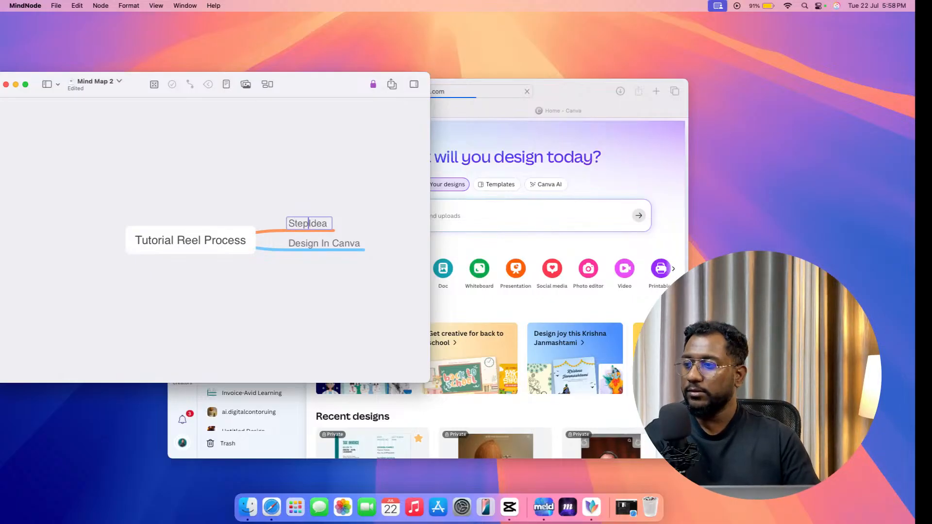
{"action": "type", "text": "01:"}
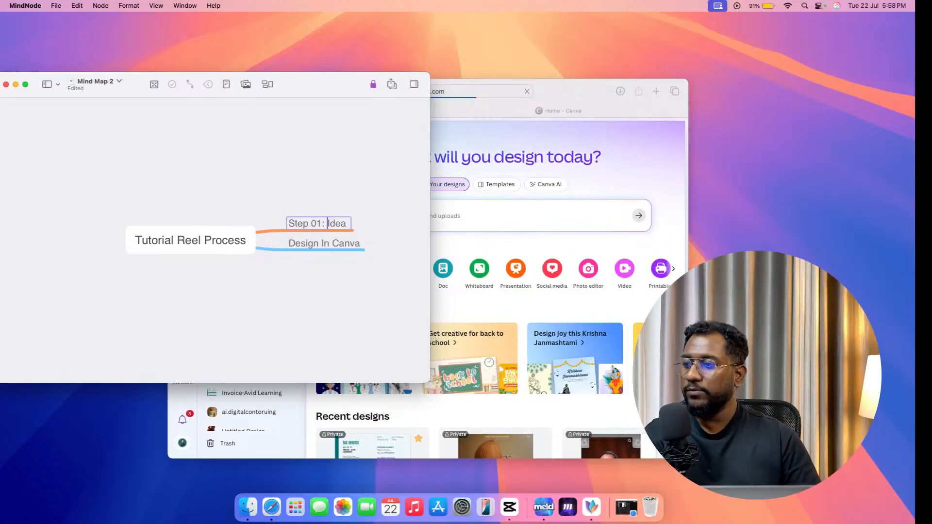
{"action": "double_click", "coordinate": [295, 244]}
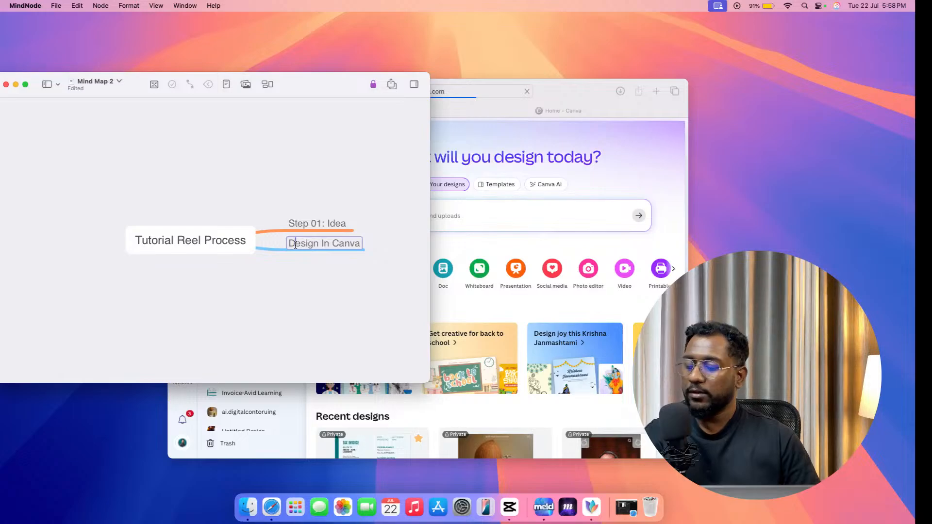
{"action": "type", "text": "Step 02"}
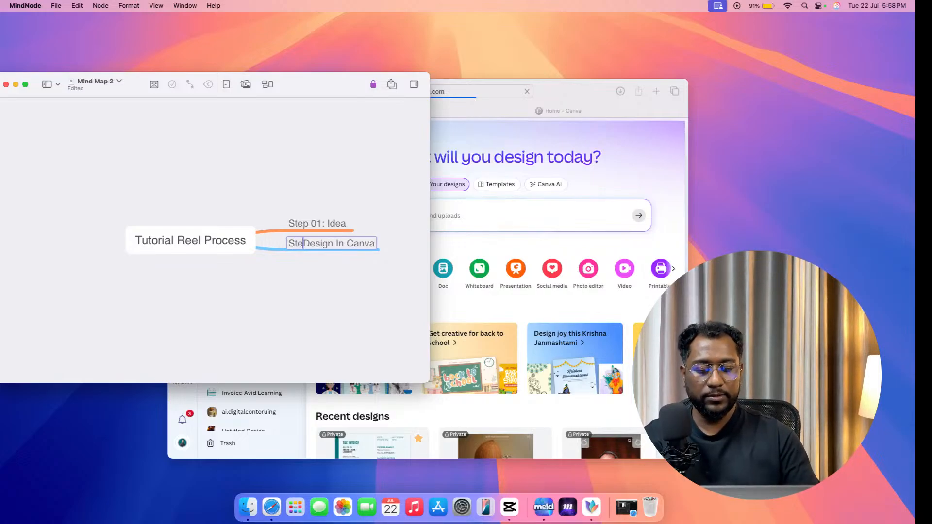
{"action": "type", "text": ":"}
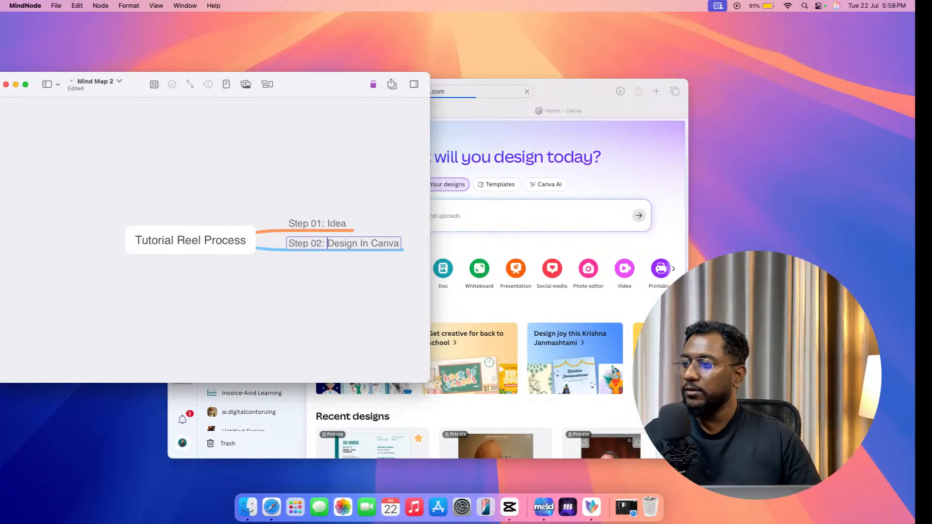
Switch to Safari, place the Canva window beside the mind map and bring the recent designs into view.
{"action": "left_click", "coordinate": [572, 98]}
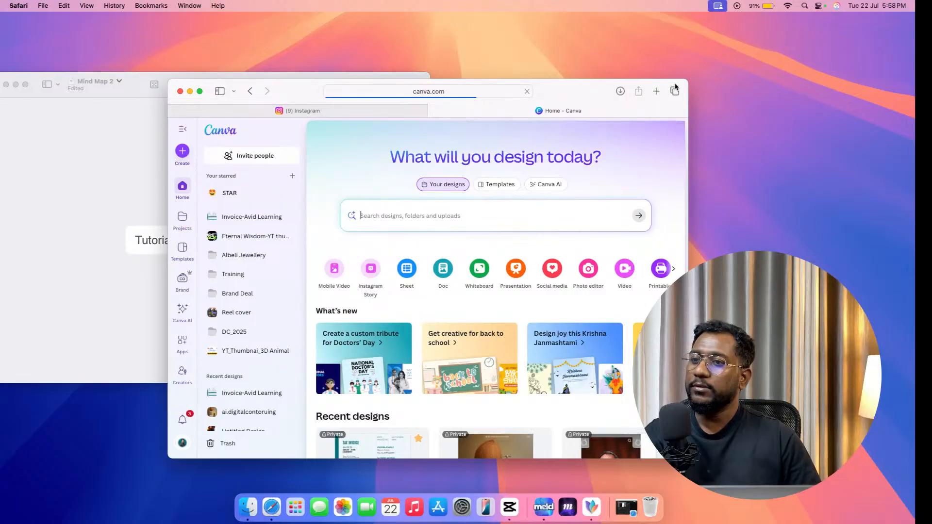
{"action": "left_click_drag", "start_coordinate": [648, 83], "coordinate": [846, 42]}
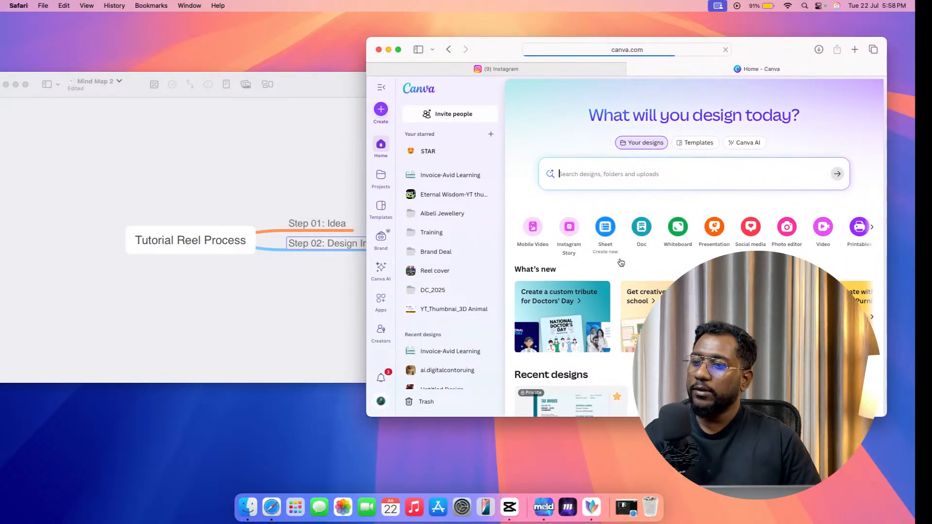
{"action": "scroll", "coordinate": [616, 253], "scroll_direction": "down", "scroll_amount": 5}
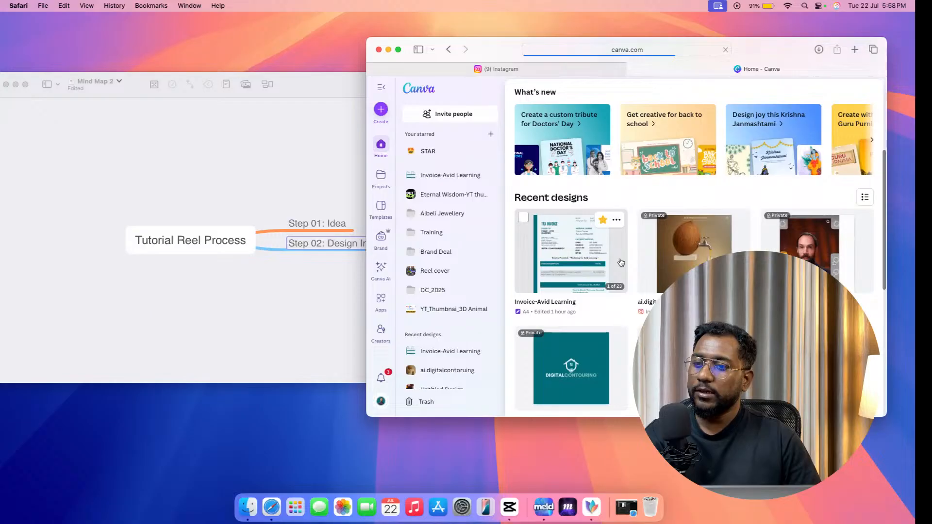
Open the ai.digitalcontoruing design and bring the "Solve lunch first." poster on page 14 into view.
{"action": "left_click", "coordinate": [685, 237]}
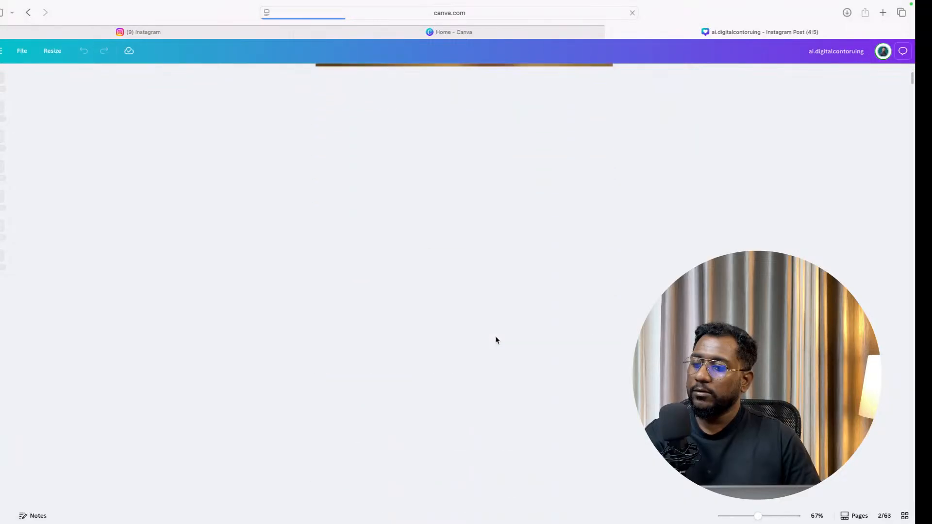
{"action": "scroll", "coordinate": [495, 340], "scroll_direction": "down", "scroll_amount": 18}
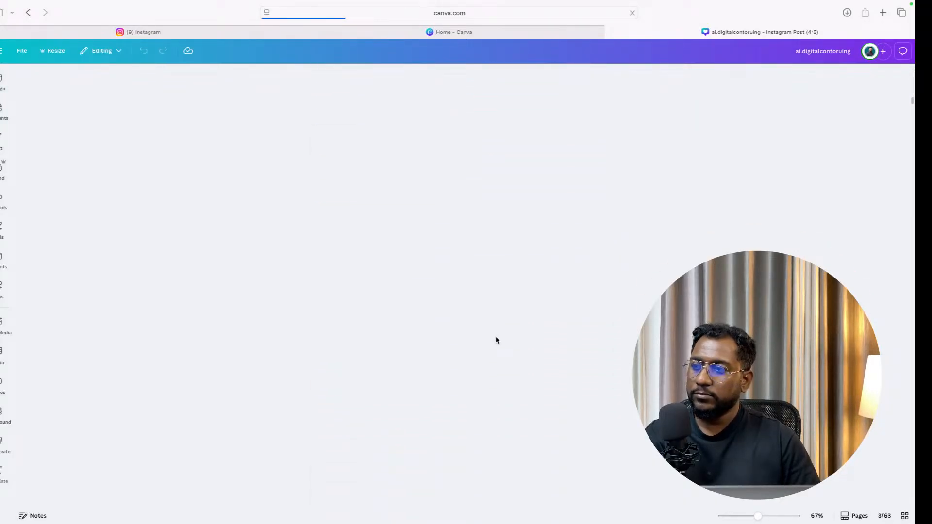
{"action": "scroll", "coordinate": [496, 340], "scroll_direction": "down", "scroll_amount": 20}
{"action": "scroll", "coordinate": [496, 340], "scroll_direction": "down", "scroll_amount": 20}
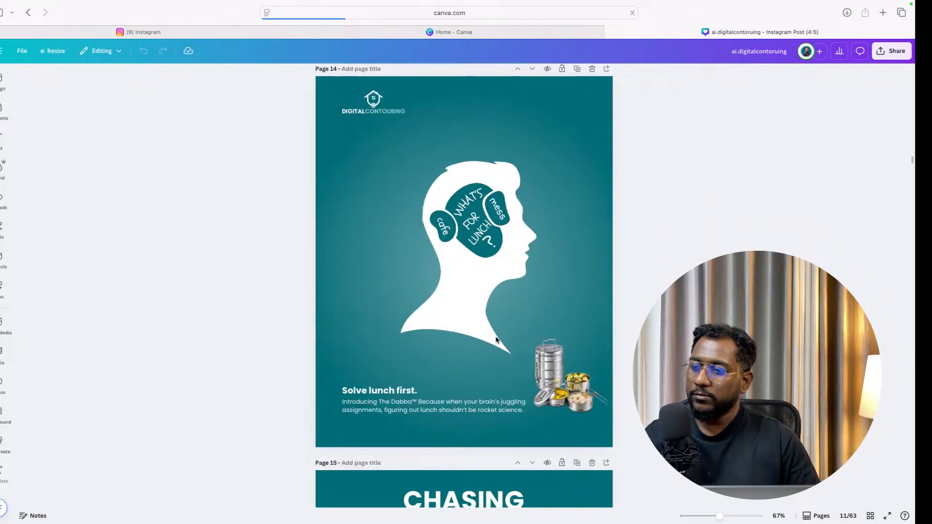
{"action": "scroll", "coordinate": [495, 340], "scroll_direction": "down", "scroll_amount": 8}
{"action": "scroll", "coordinate": [498, 325], "scroll_direction": "up", "scroll_amount": 12}
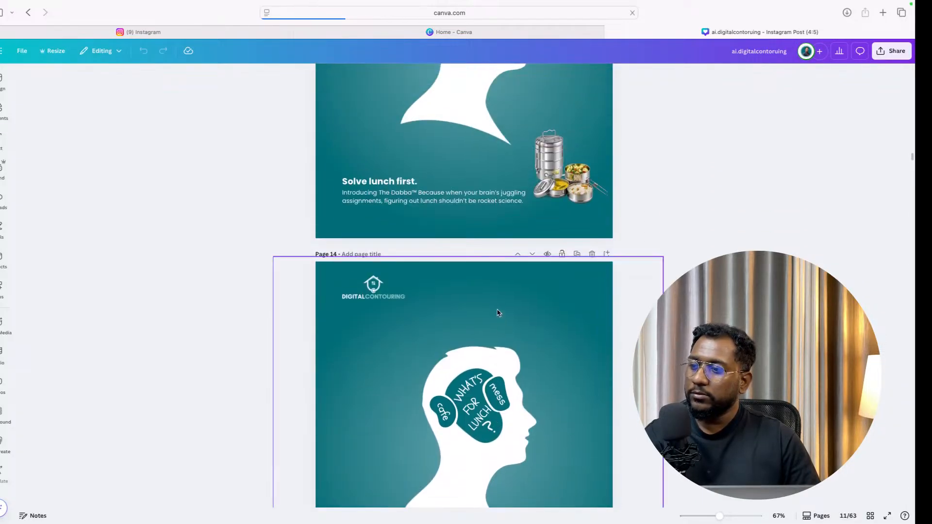
{"action": "scroll", "coordinate": [498, 313], "scroll_direction": "down", "scroll_amount": 5}
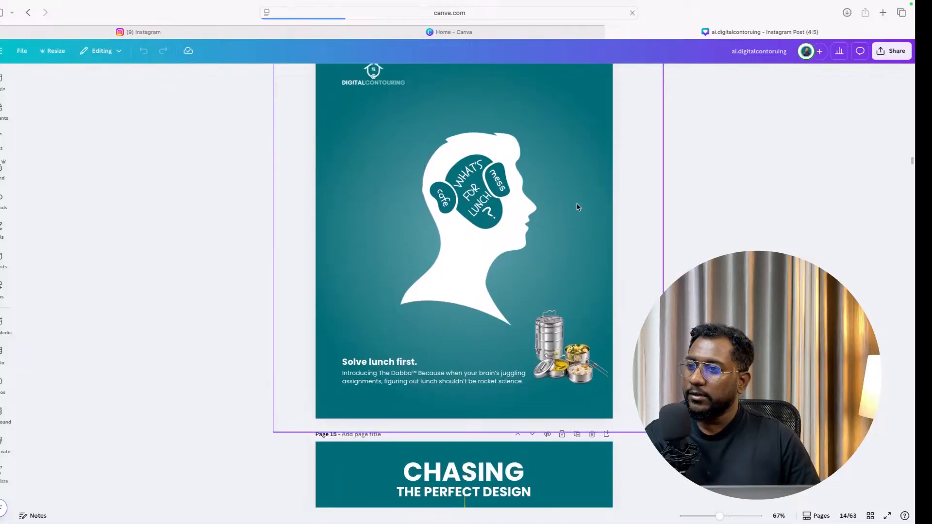
{"action": "scroll", "coordinate": [577, 207], "scroll_direction": "up", "scroll_amount": 1}
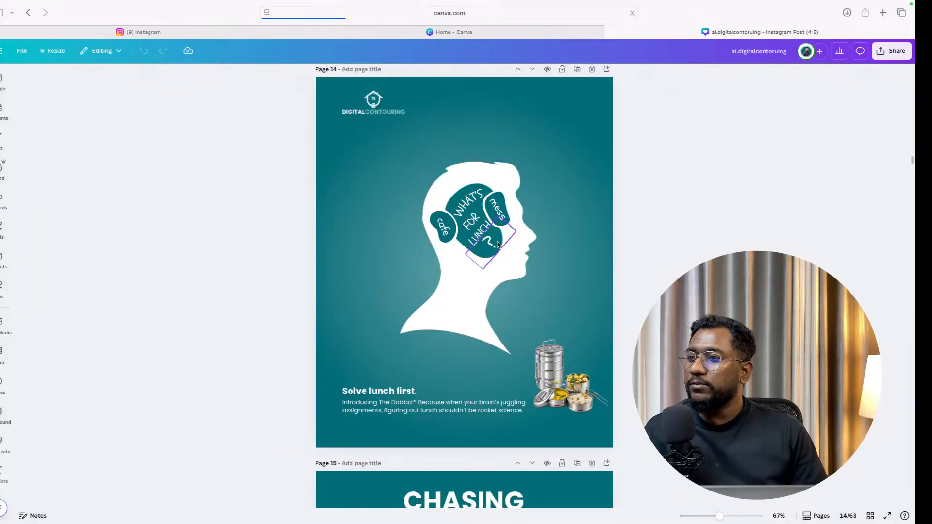
Take the Canva window out of full screen, switch to MindNode and add a child node named "Step 03: Record The Screen" to the central node.
{"action": "mouse_move", "coordinate": [10, 1]}
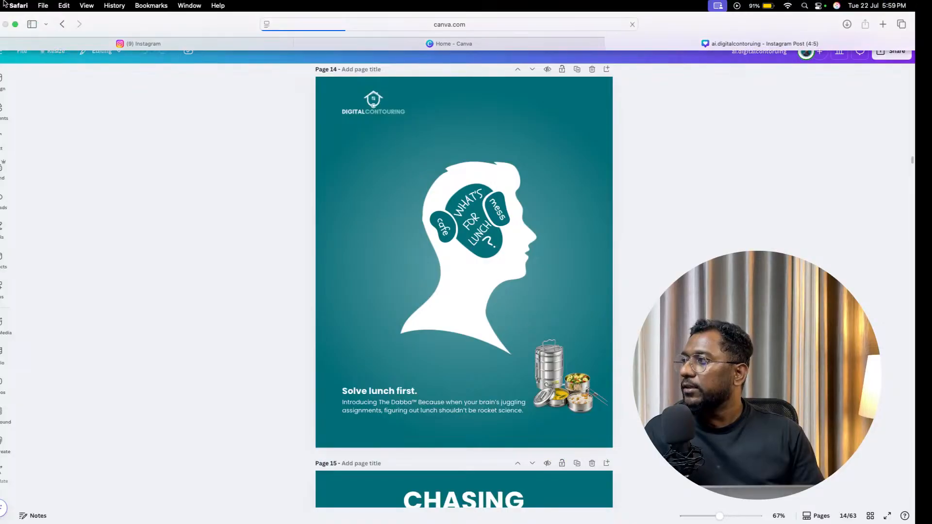
{"action": "left_click", "coordinate": [15, 23]}
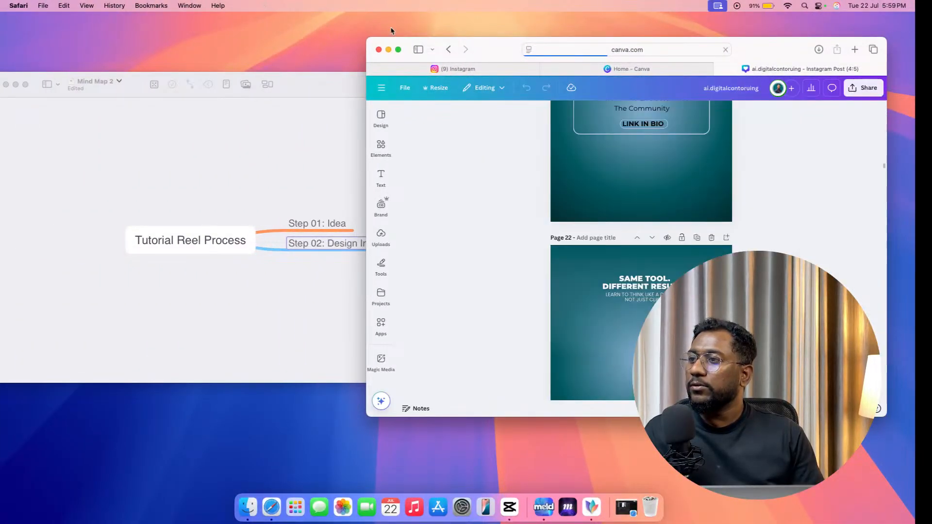
{"action": "left_click", "coordinate": [275, 214]}
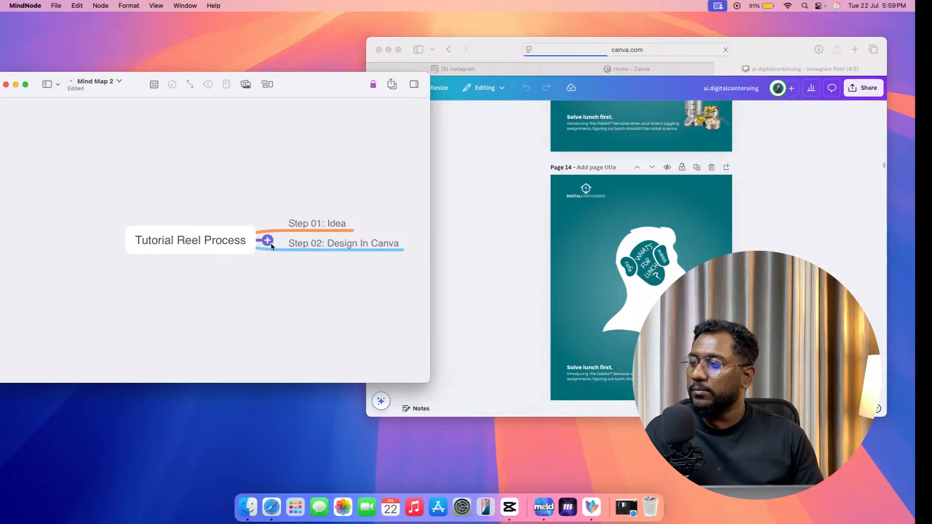
{"action": "left_click", "coordinate": [270, 242]}
{"action": "type", "text": "St"}
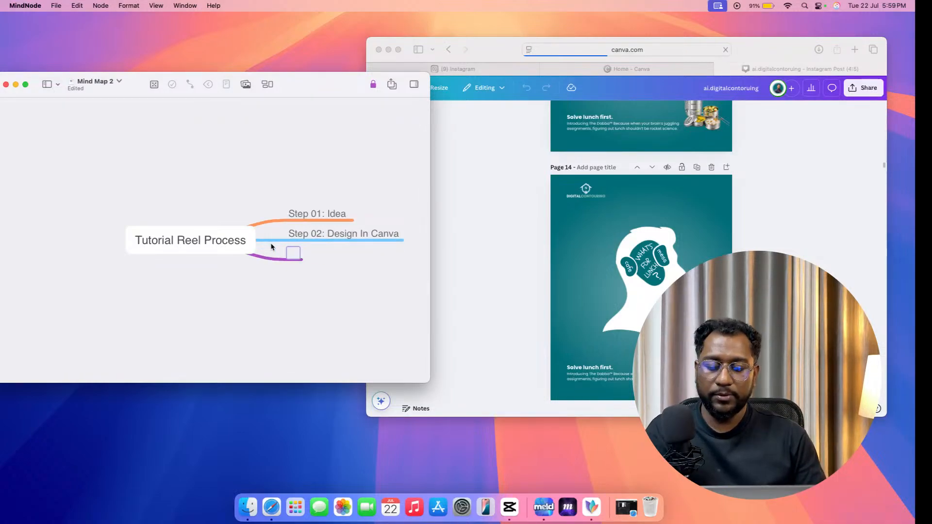
{"action": "type", "text": "ep "}
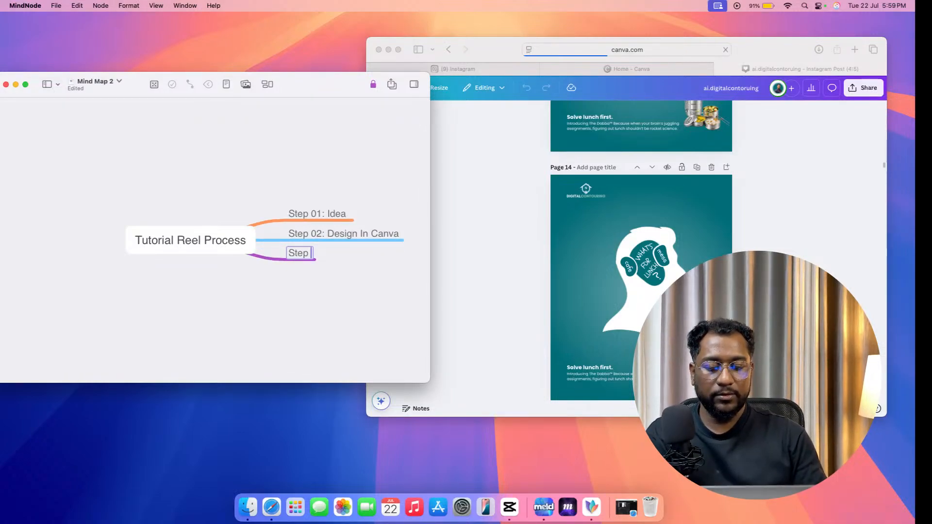
{"action": "type", "text": "03: "}
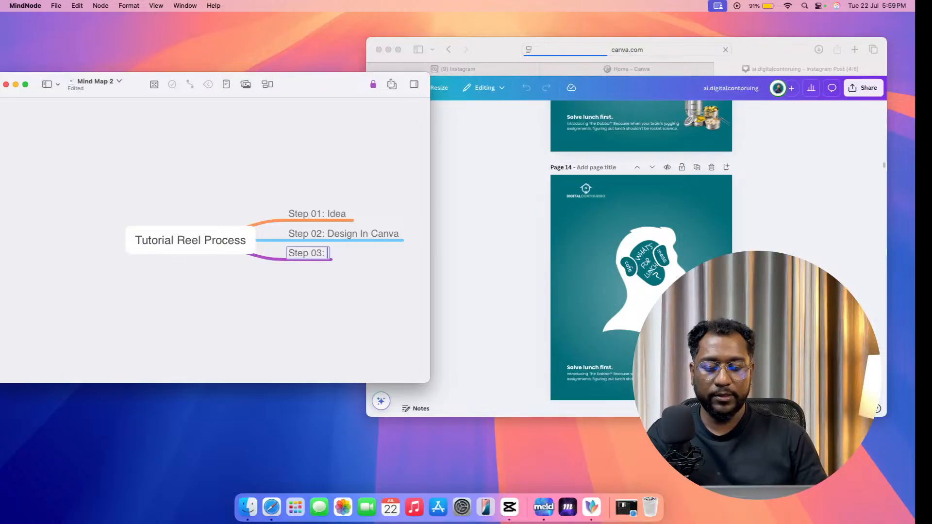
{"action": "type", "text": "Record "}
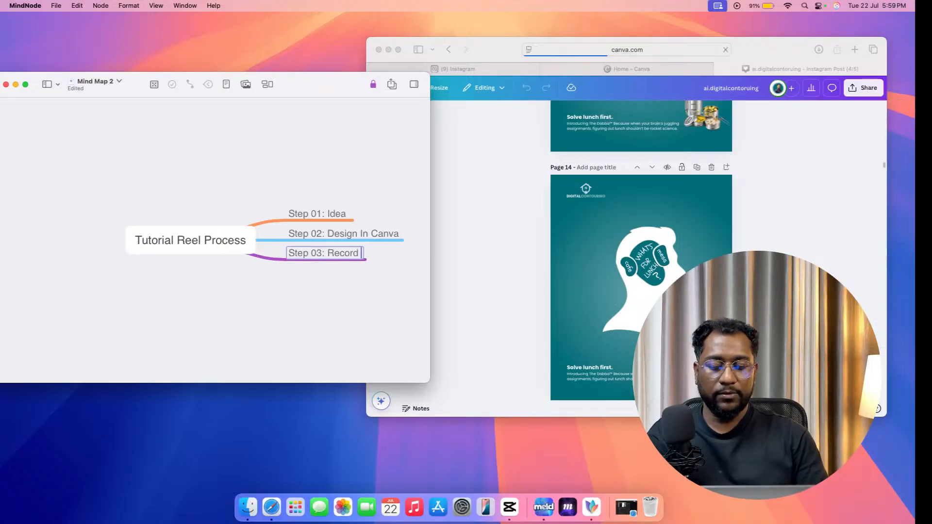
{"action": "type", "text": "The Screen"}
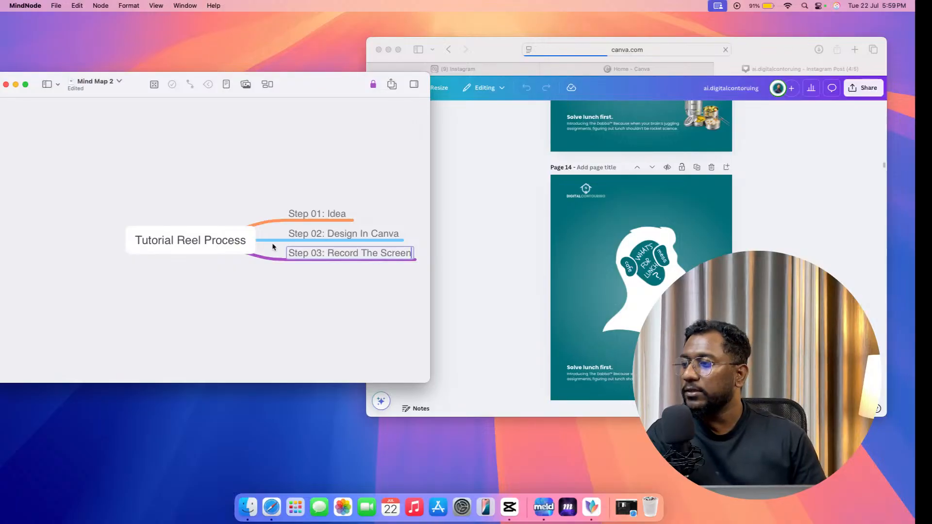
Add a fourth child node named "Step 04: Editing Software" to the central node and minimise the Canva window.
{"action": "left_click", "coordinate": [254, 241]}
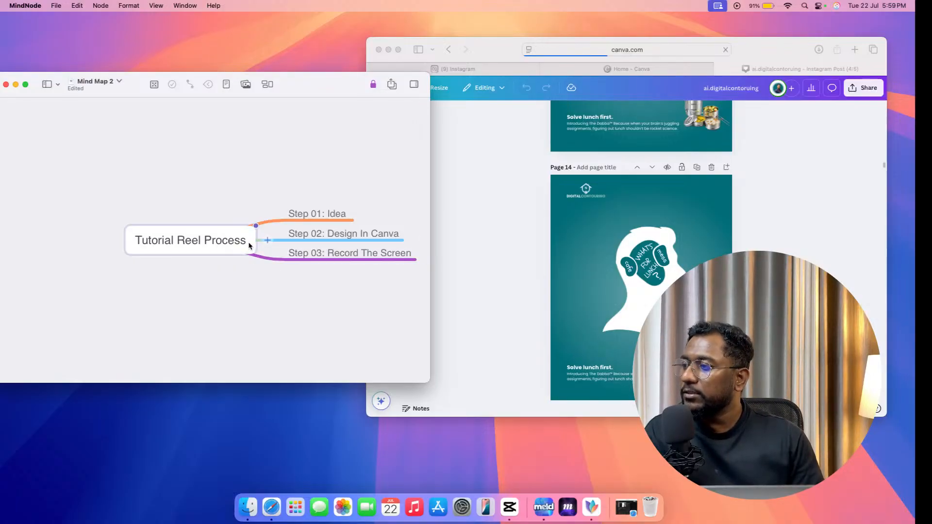
{"action": "left_click", "coordinate": [267, 241]}
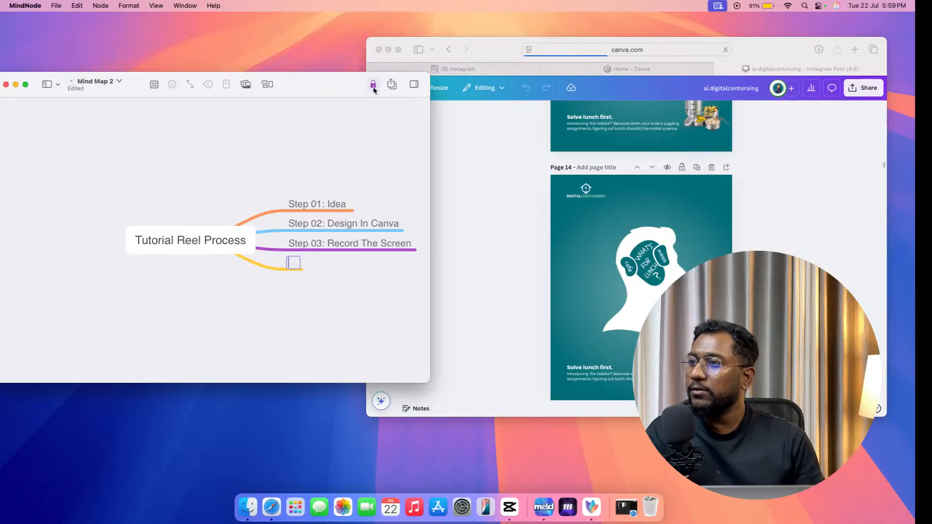
{"action": "left_click", "coordinate": [389, 50]}
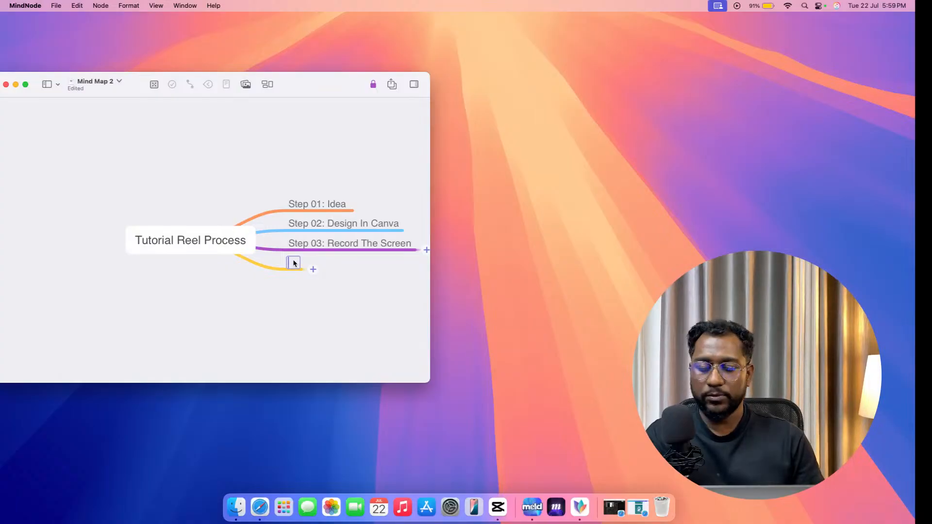
{"action": "type", "text": "Step Ed"}
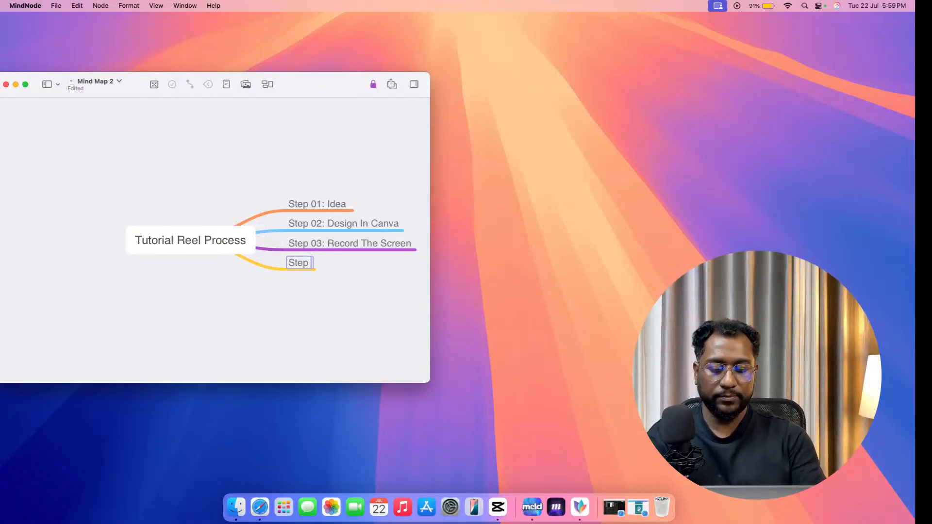
{"action": "key", "text": "BackSpace"}
{"action": "key", "text": "BackSpace"}
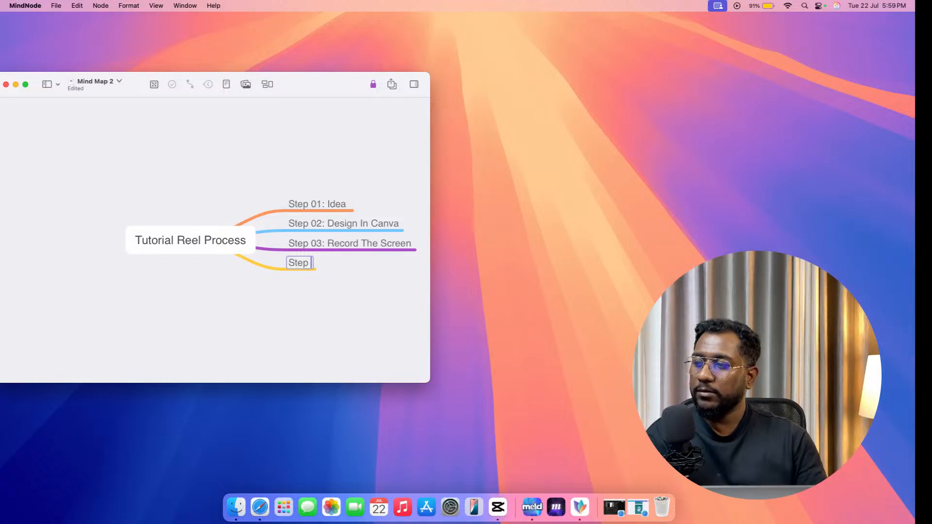
{"action": "type", "text": "04: Editin"}
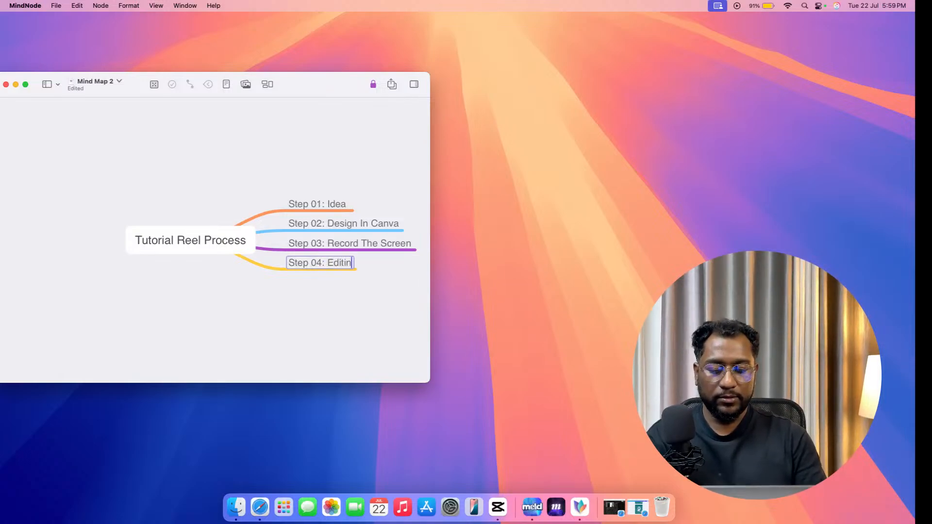
{"action": "type", "text": "g Software"}
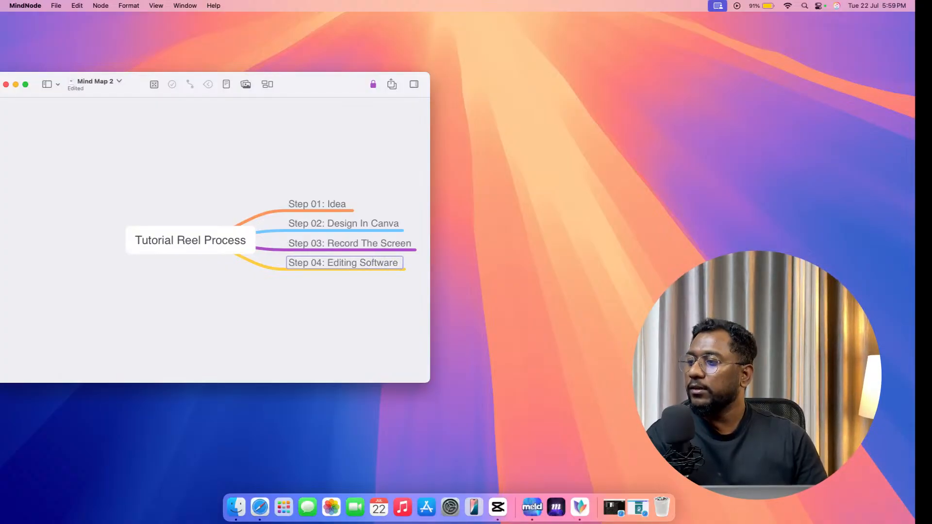
Move the whole mind map up and outward on its canvas by its central node and minimise the mind map window.
{"action": "mouse_move", "coordinate": [285, 244]}
{"action": "left_click_drag", "start_coordinate": [220, 245], "coordinate": [141, 199]}
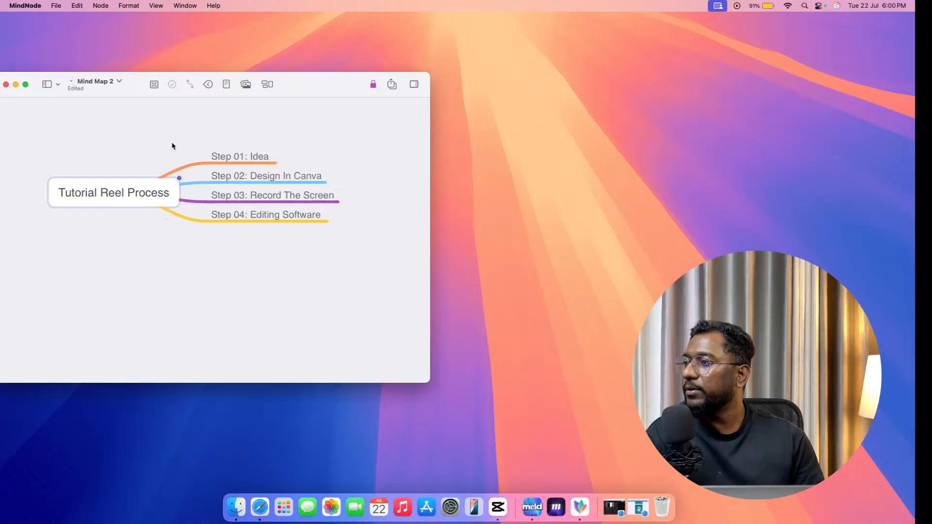
{"action": "left_click", "coordinate": [16, 85]}
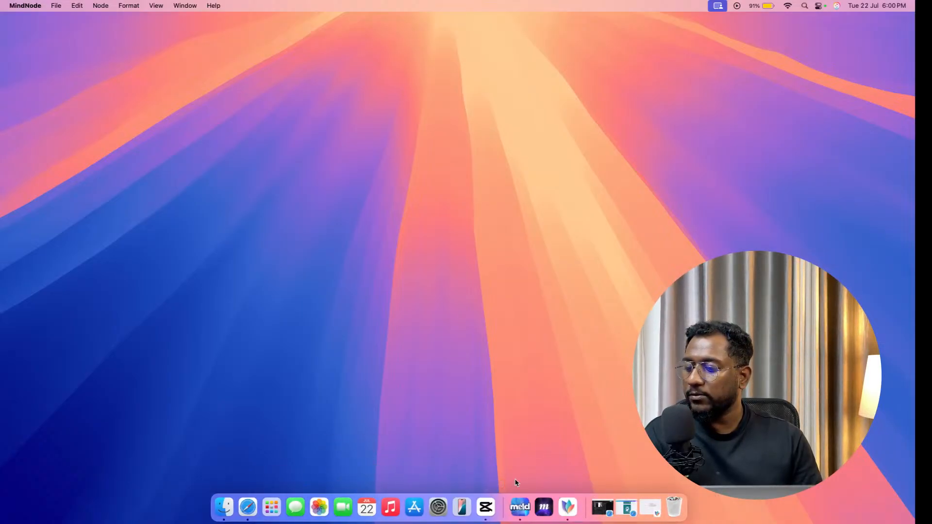
Switch to CapCut and import both screen recordings from the Lunch folder, inside Reel in the YouTube folder, into the empty project 0722.
{"action": "left_click", "coordinate": [483, 505]}
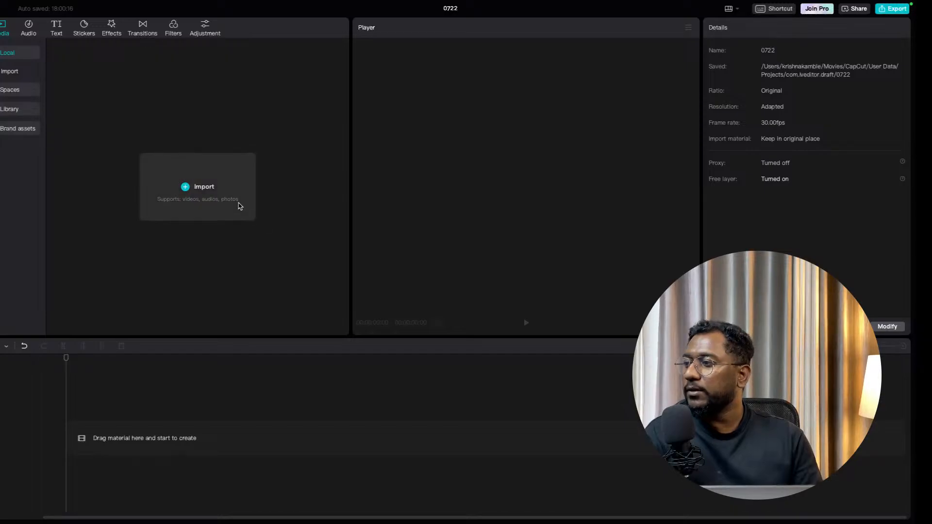
{"action": "left_click", "coordinate": [212, 186]}
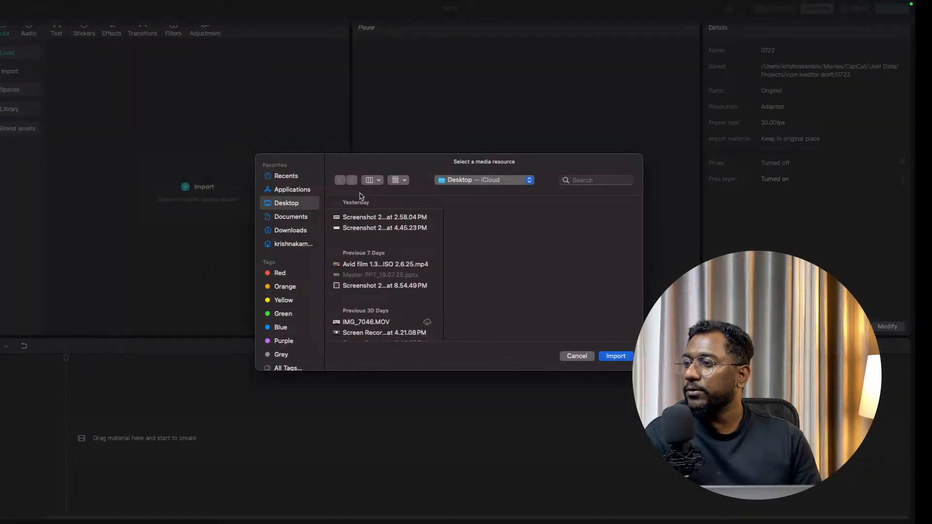
{"action": "left_click", "coordinate": [294, 244]}
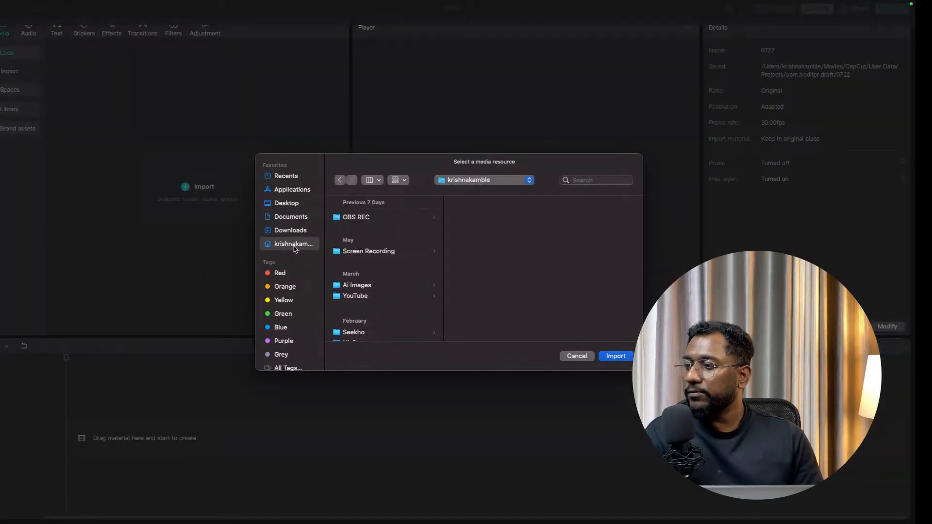
{"action": "scroll", "coordinate": [365, 261], "scroll_direction": "down", "scroll_amount": 3}
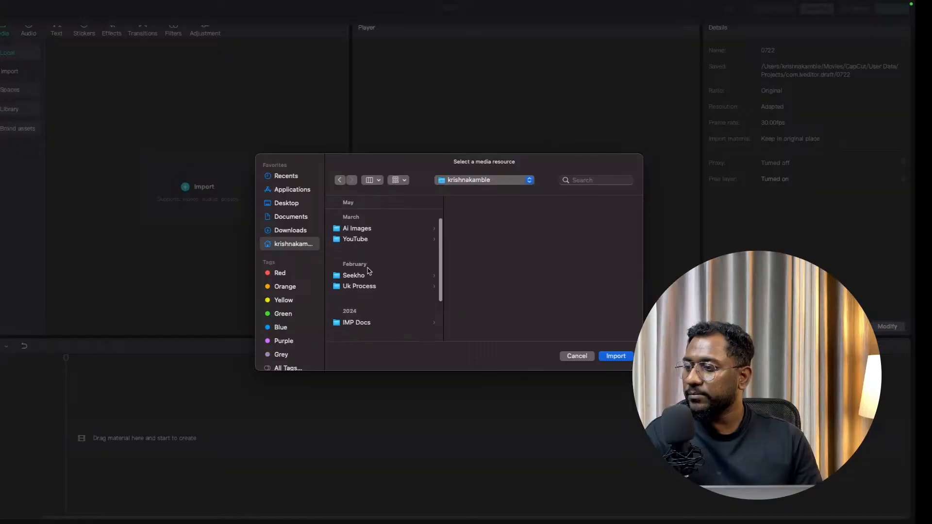
{"action": "scroll", "coordinate": [365, 277], "scroll_direction": "down", "scroll_amount": 3}
{"action": "scroll", "coordinate": [365, 281], "scroll_direction": "up", "scroll_amount": 6}
{"action": "scroll", "coordinate": [365, 280], "scroll_direction": "down", "scroll_amount": 5}
{"action": "scroll", "coordinate": [365, 277], "scroll_direction": "up", "scroll_amount": 3}
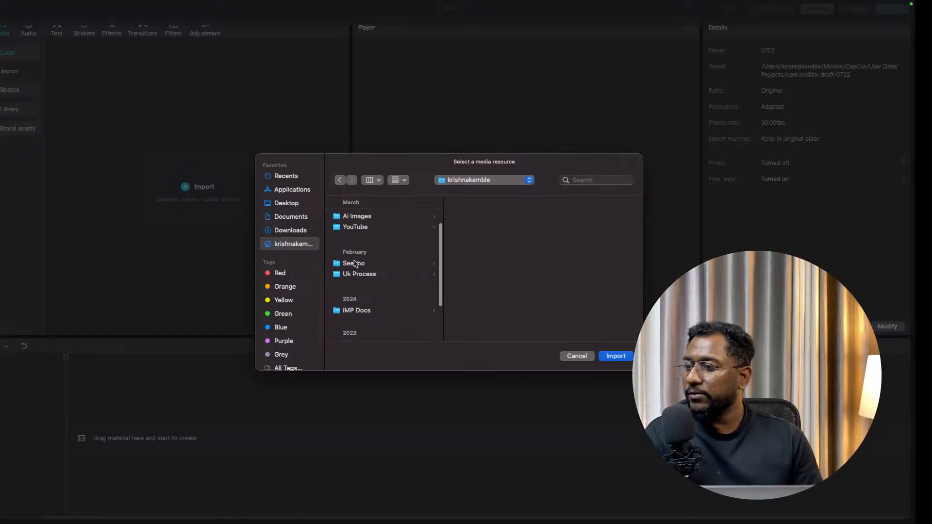
{"action": "left_click", "coordinate": [359, 227]}
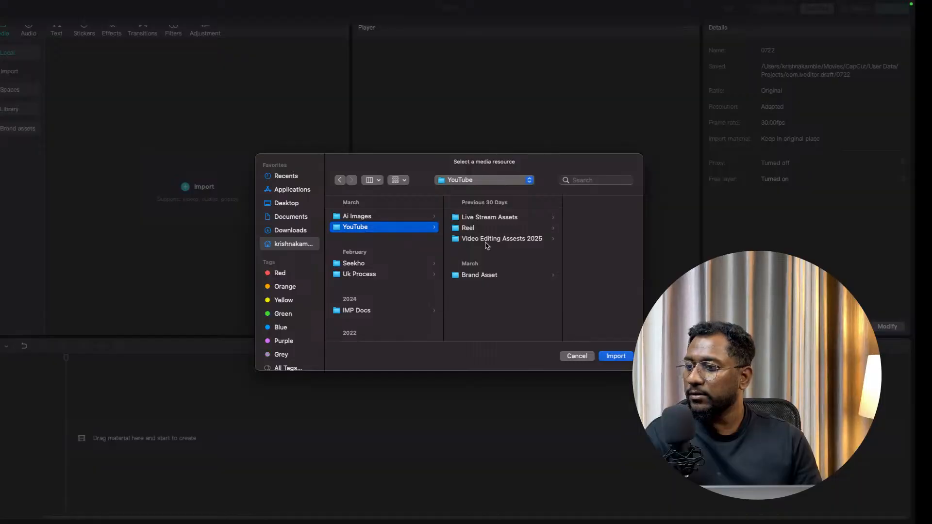
{"action": "left_click", "coordinate": [476, 229]}
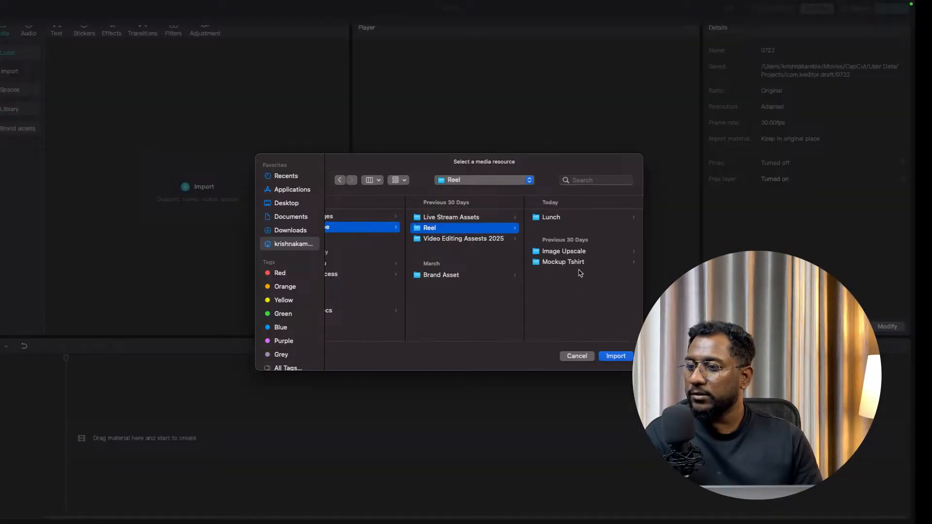
{"action": "left_click", "coordinate": [552, 219]}
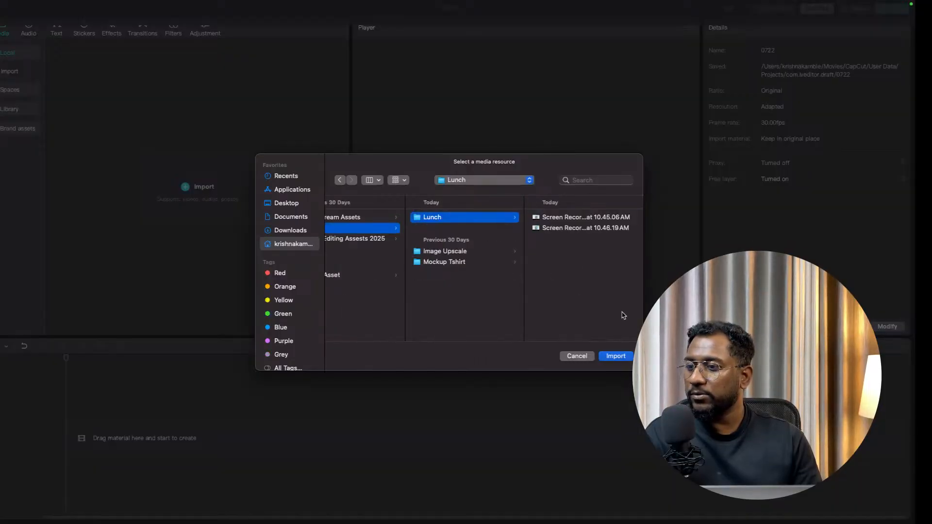
{"action": "left_click_drag", "start_coordinate": [584, 246], "coordinate": [564, 217]}
{"action": "left_click", "coordinate": [616, 357]}
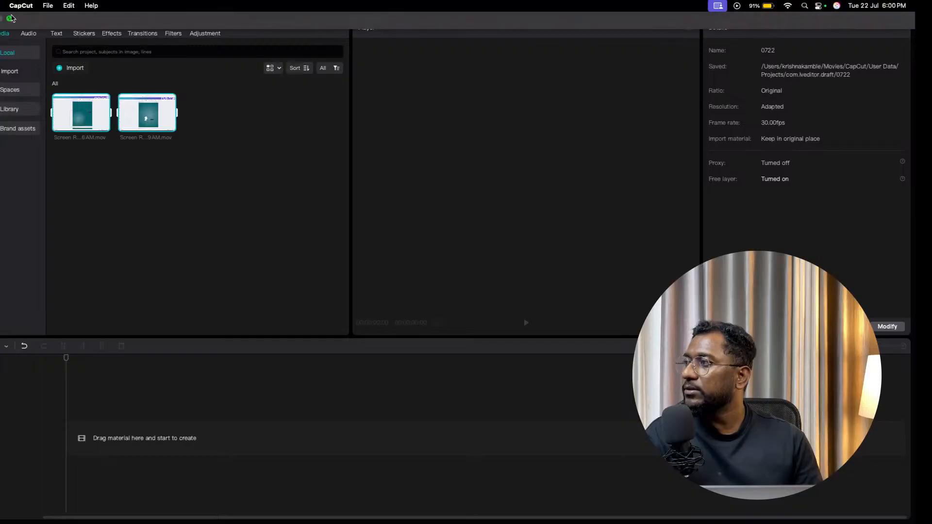
Leave project 0722 and open the How To Add mockup project without linking its missing media.
{"action": "mouse_move", "coordinate": [10, 19]}
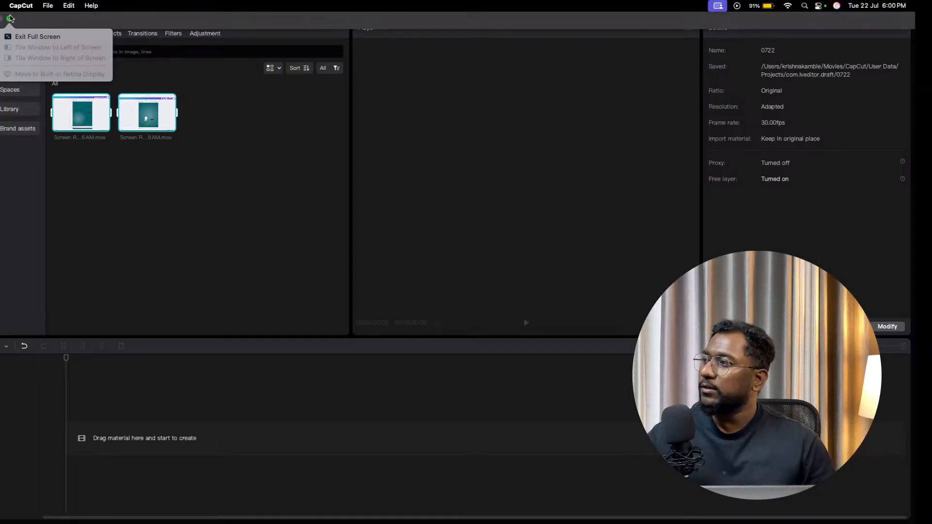
{"action": "left_click", "coordinate": [1, 18]}
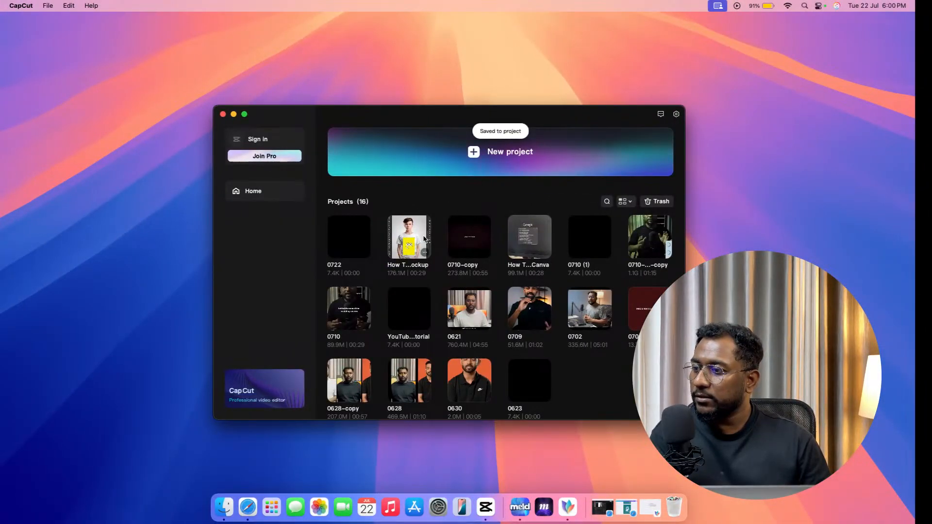
{"action": "left_click", "coordinate": [424, 239]}
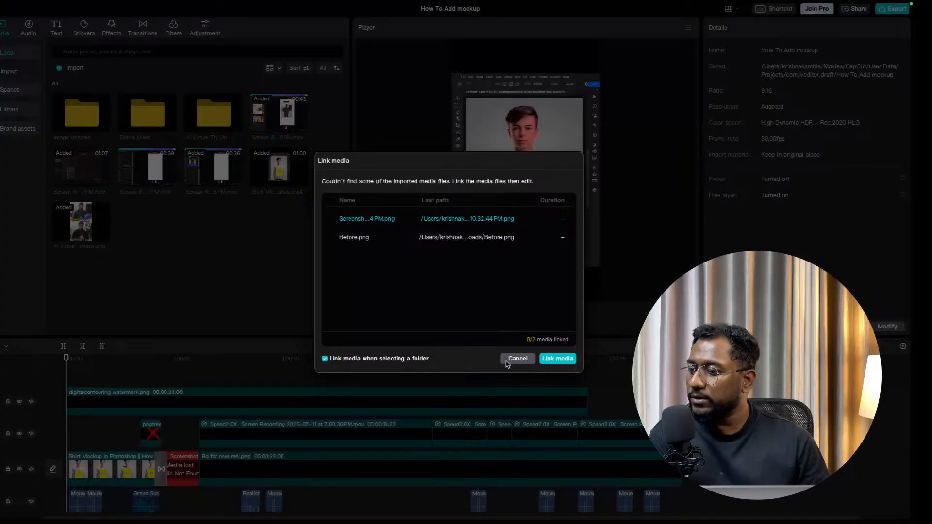
{"action": "left_click", "coordinate": [516, 359]}
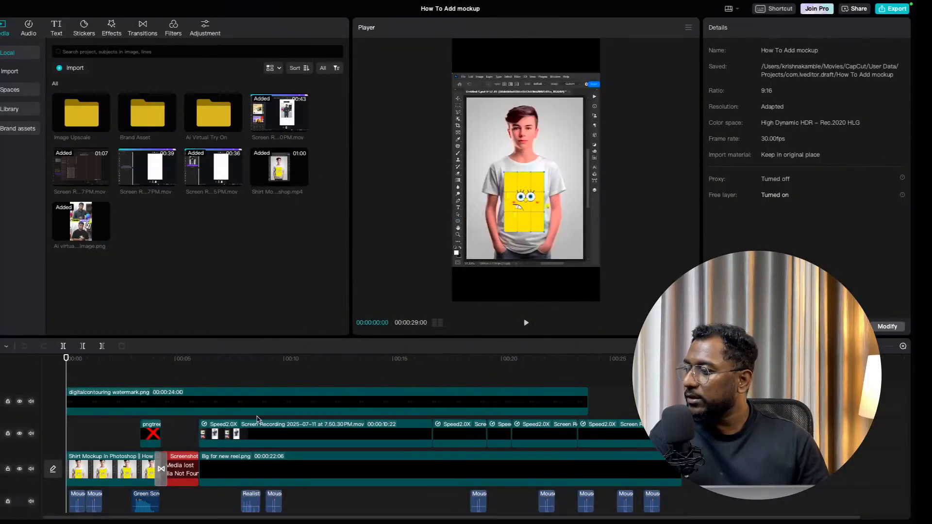
Scrub through the How To Add mockup timeline to examine its screen recording clips, background, watermark and sound effect tracks.
{"action": "left_click", "coordinate": [67, 364]}
{"action": "left_click_drag", "start_coordinate": [67, 364], "coordinate": [292, 375]}
{"action": "left_click", "coordinate": [369, 437]}
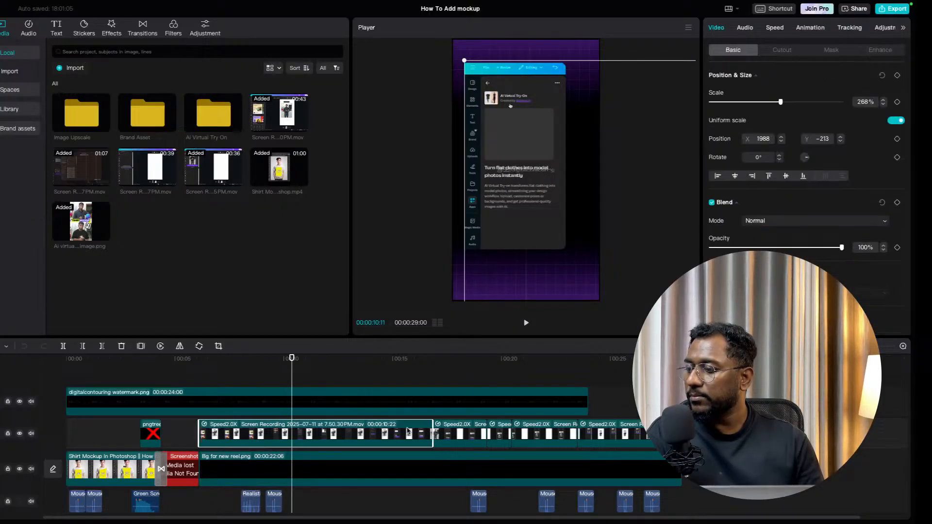
{"action": "left_click_drag", "start_coordinate": [292, 358], "coordinate": [596, 379]}
{"action": "scroll", "coordinate": [361, 489], "scroll_direction": "down", "scroll_amount": 3}
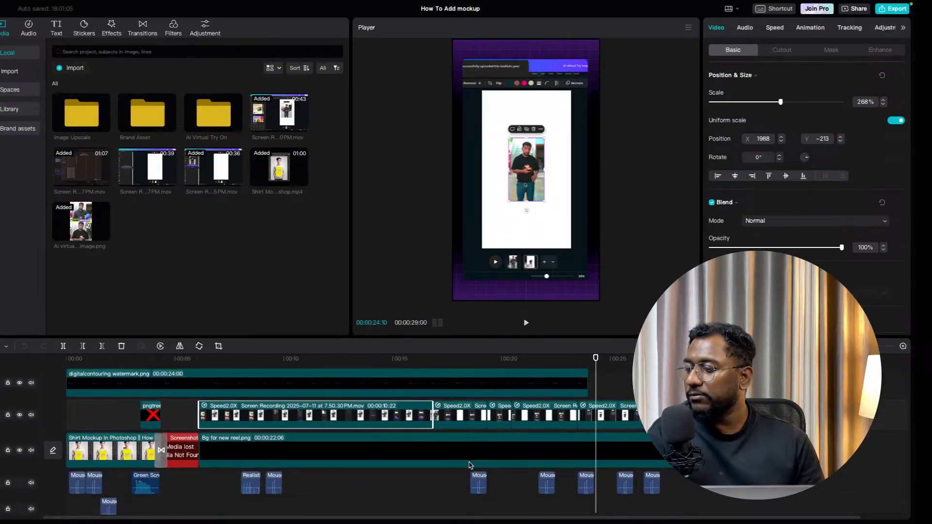
{"action": "scroll", "coordinate": [361, 489], "scroll_direction": "up", "scroll_amount": 3}
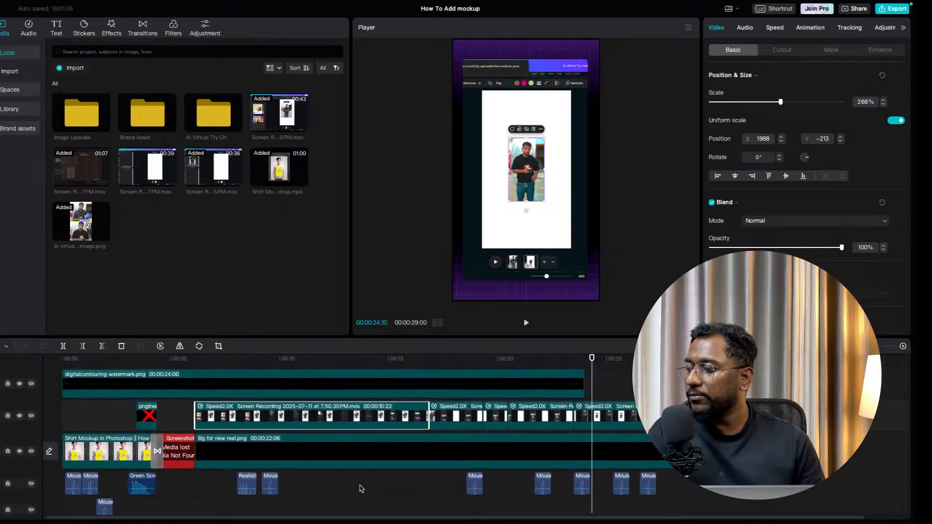
Play the mockup reel from its beginning for about nine seconds, then return the playhead to the start.
{"action": "left_click", "coordinate": [111, 421]}
{"action": "left_click_drag", "start_coordinate": [110, 421], "coordinate": [63, 423]}
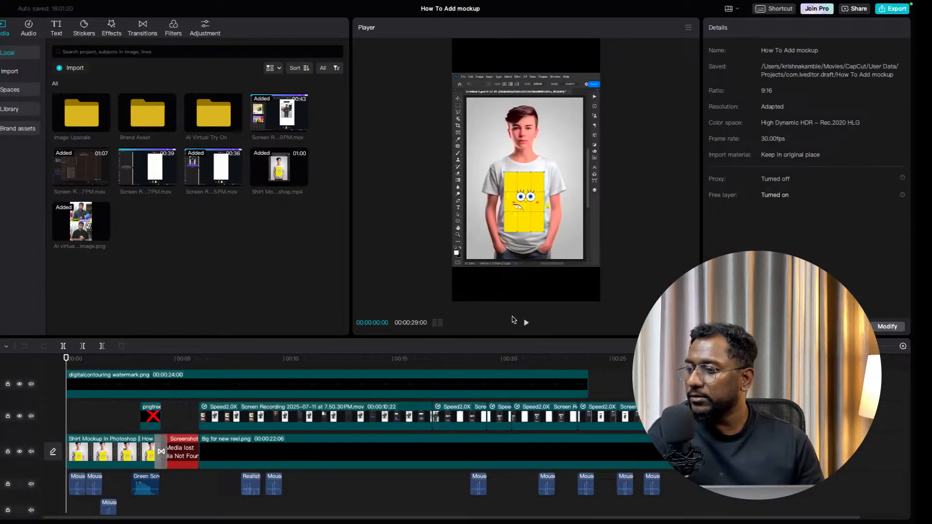
{"action": "left_click", "coordinate": [527, 325]}
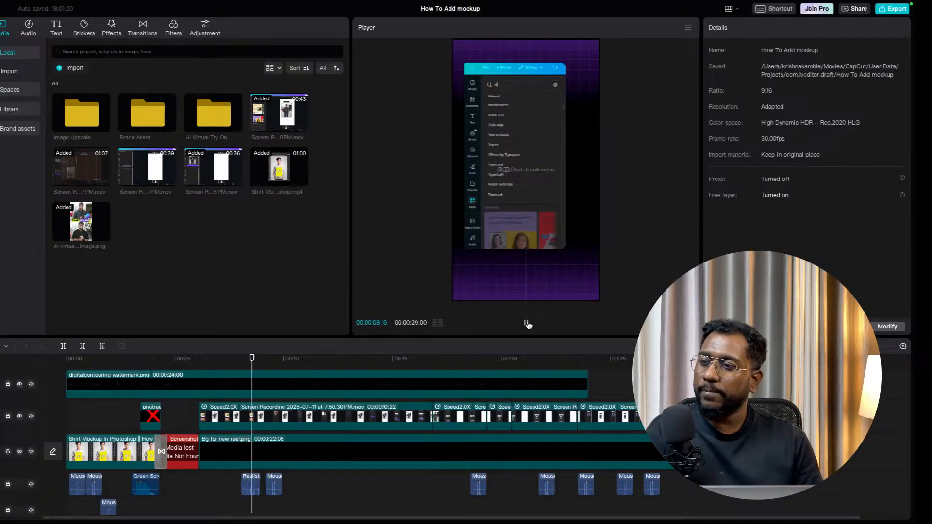
{"action": "left_click", "coordinate": [527, 323]}
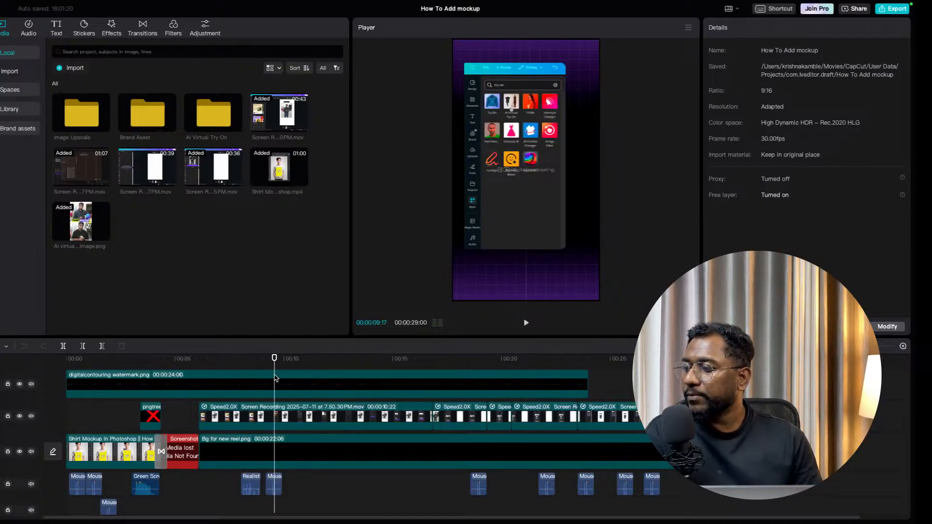
{"action": "left_click_drag", "start_coordinate": [275, 362], "coordinate": [55, 370]}
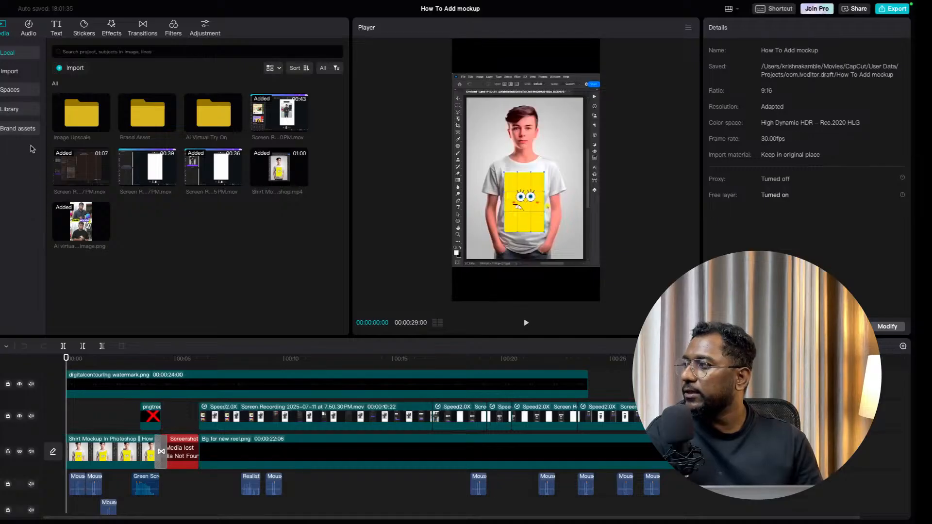
Close the mockup project, reopen project 0722 and rename it "Lunch Box Ad Tutorial".
{"action": "left_click", "coordinate": [10, 20]}
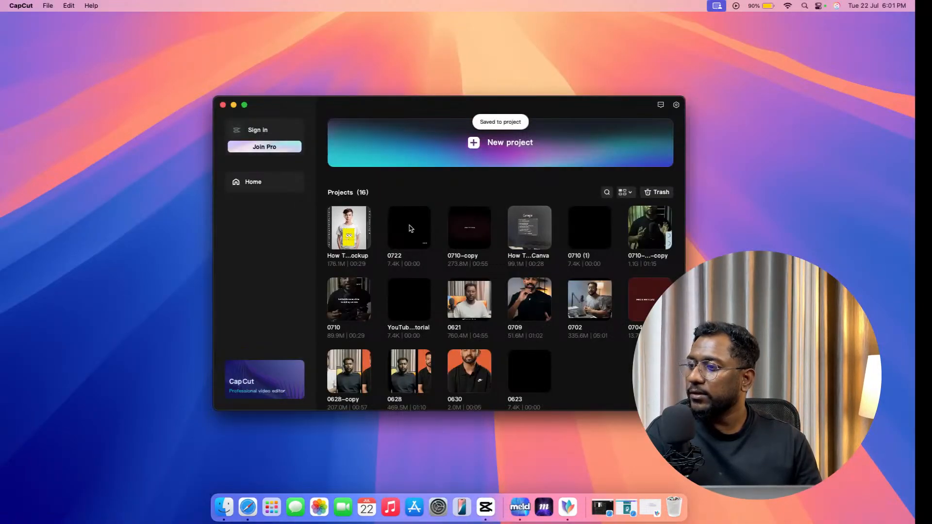
{"action": "left_click", "coordinate": [409, 227]}
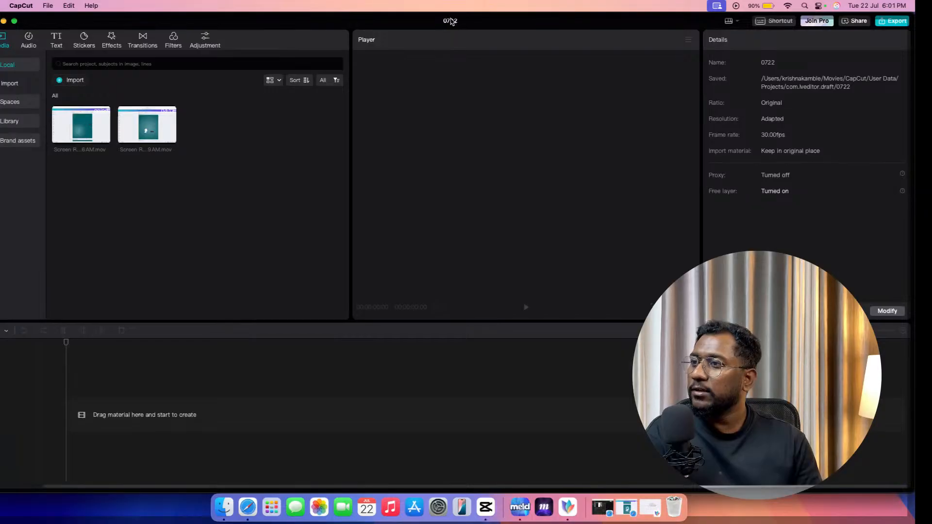
{"action": "left_click", "coordinate": [452, 21]}
{"action": "type", "text": "Lun"}
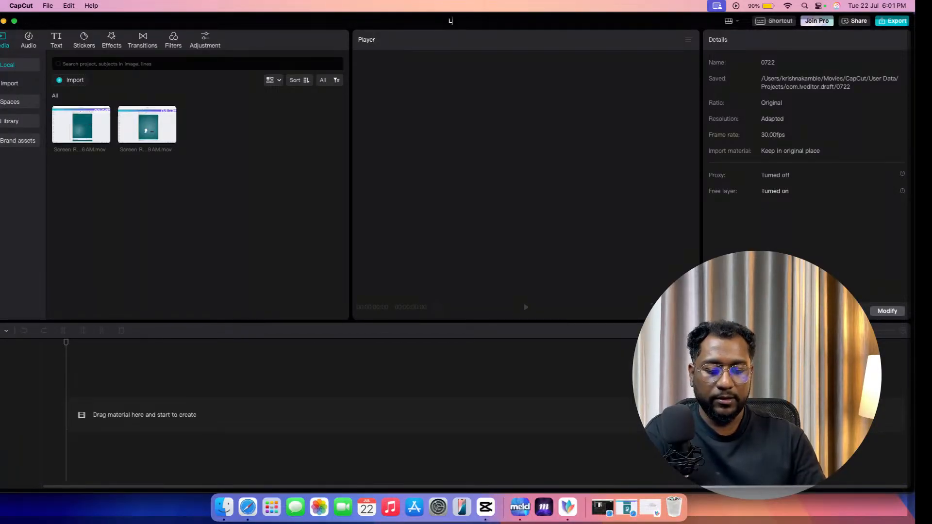
{"action": "type", "text": "ch Bo"}
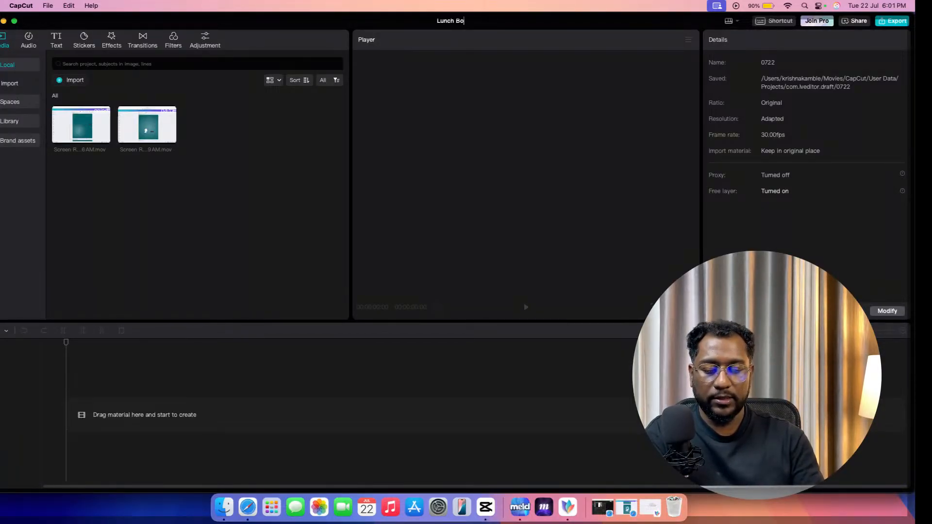
{"action": "type", "text": "x Ad"}
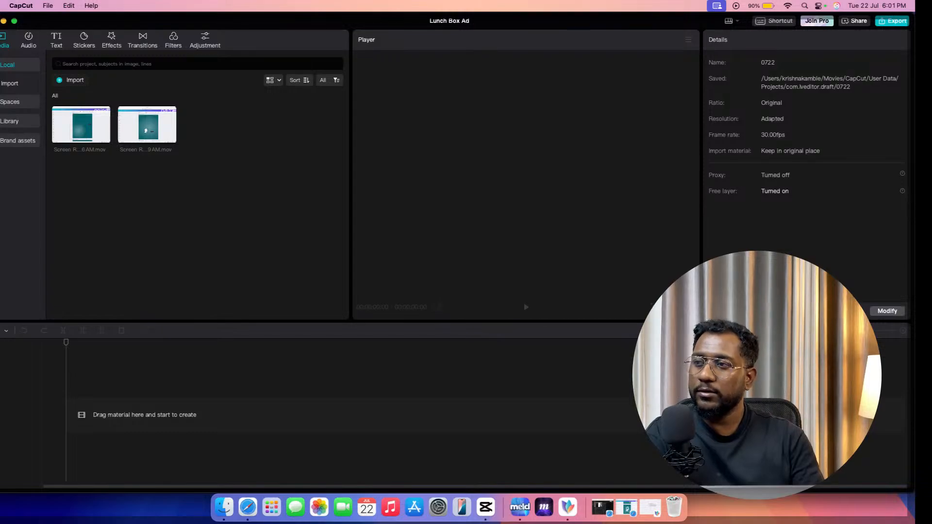
{"action": "type", "text": " Tutorial"}
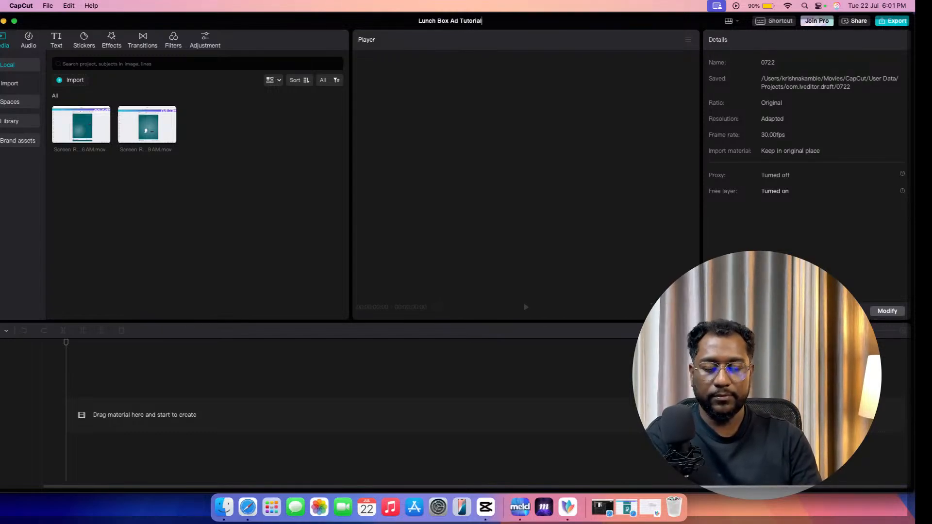
{"action": "key", "text": "Return"}
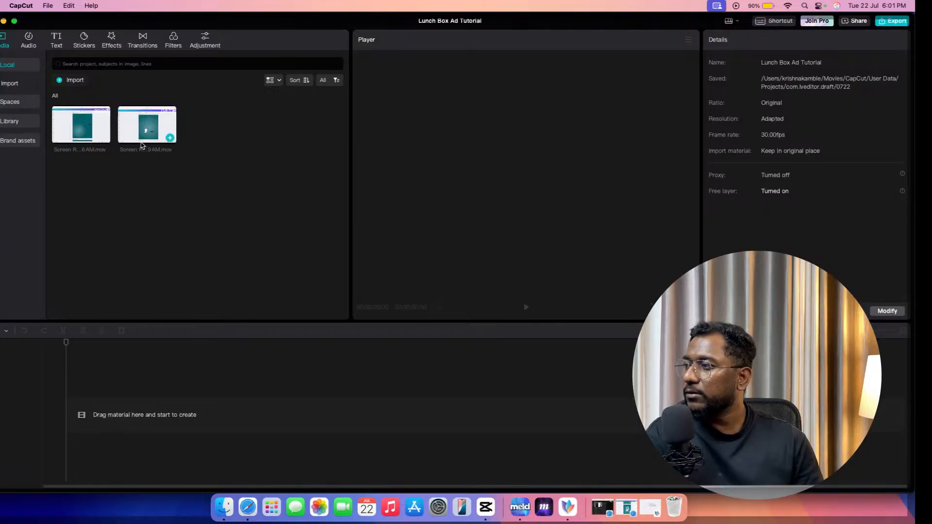
Browse the Brand Asset subfolders and import the IG folder into the project's media.
{"action": "left_click", "coordinate": [76, 80]}
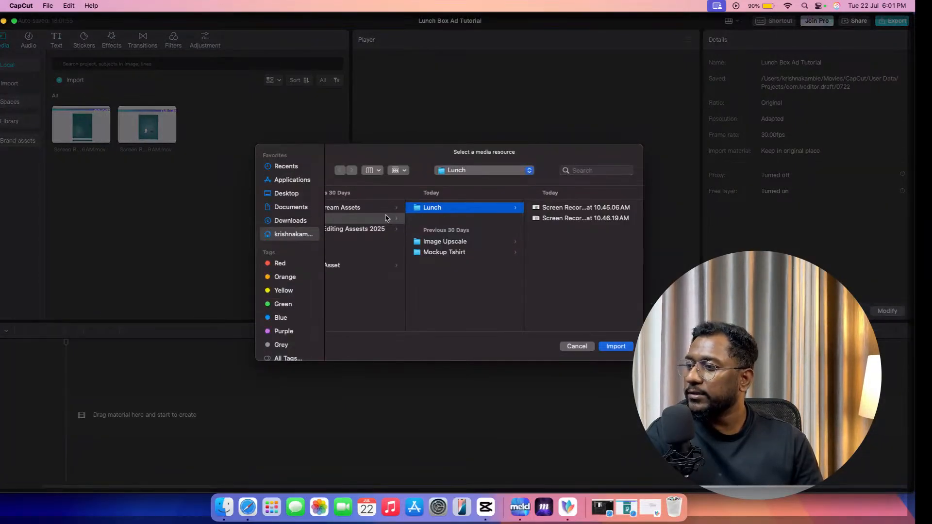
{"action": "scroll", "coordinate": [379, 218], "scroll_direction": "left", "scroll_amount": 3}
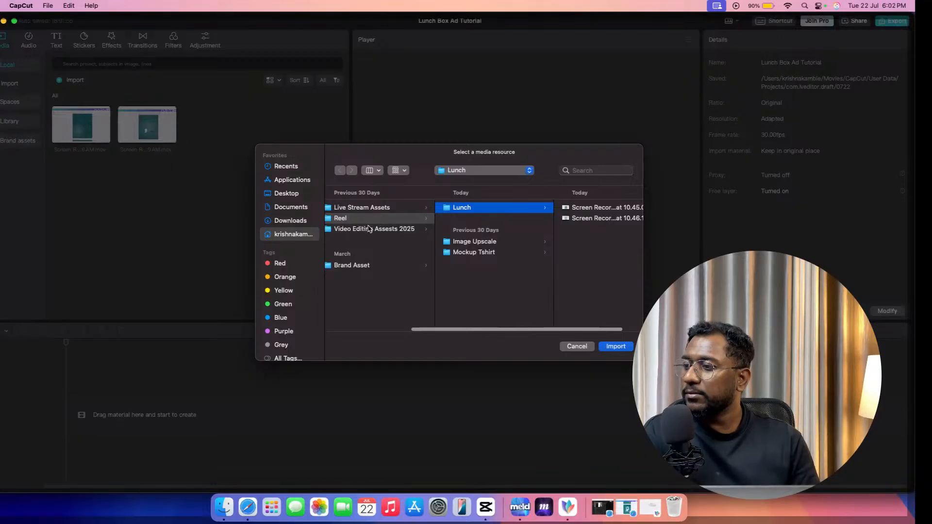
{"action": "scroll", "coordinate": [369, 228], "scroll_direction": "left", "scroll_amount": 2}
{"action": "left_click", "coordinate": [383, 265]}
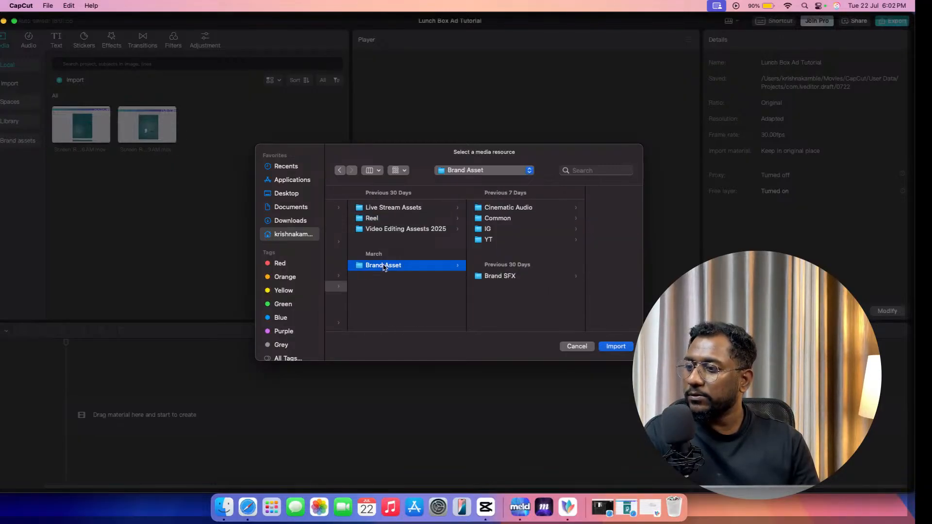
{"action": "left_click", "coordinate": [507, 208]}
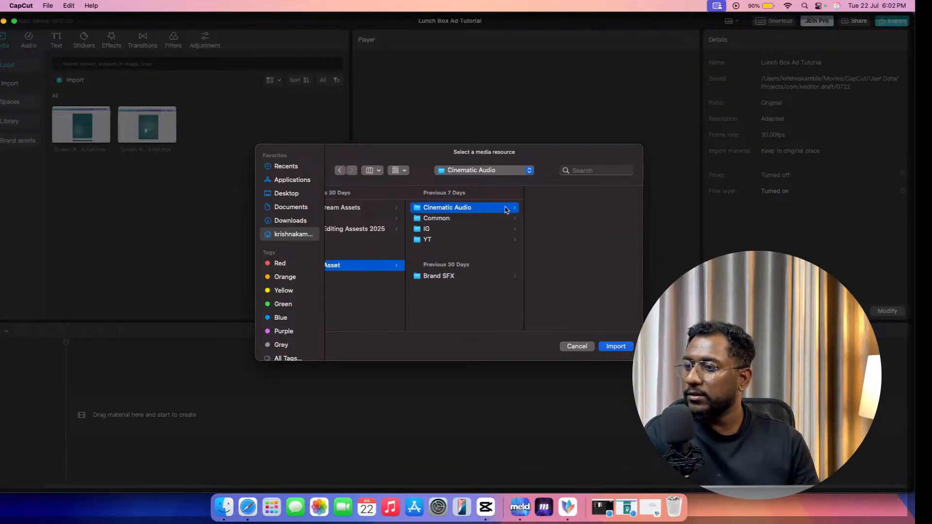
{"action": "scroll", "coordinate": [356, 300], "scroll_direction": "left", "scroll_amount": 3}
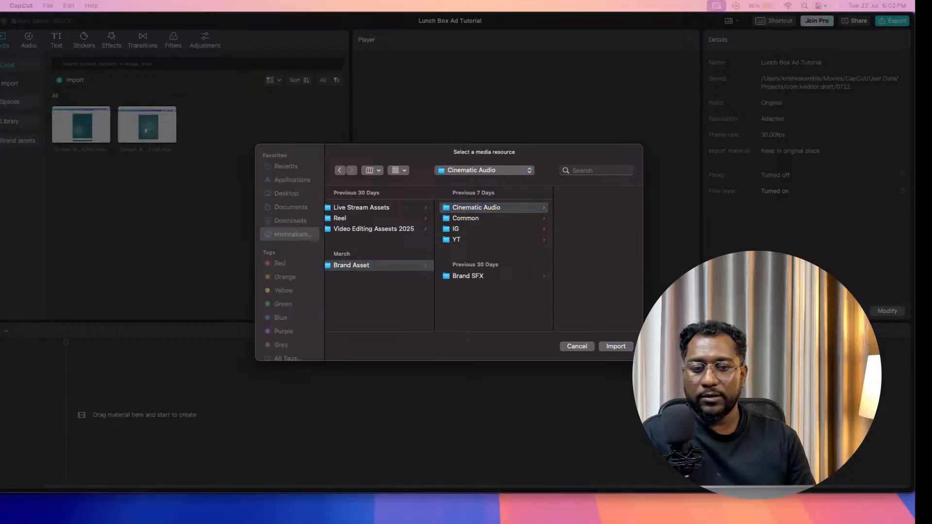
{"action": "left_click", "coordinate": [527, 208]}
{"action": "left_click", "coordinate": [468, 220]}
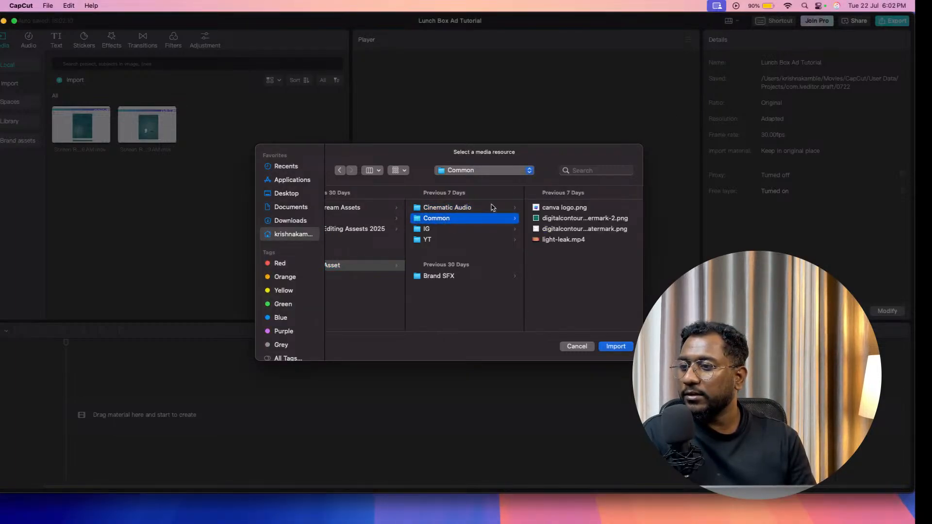
{"action": "left_click", "coordinate": [442, 230]}
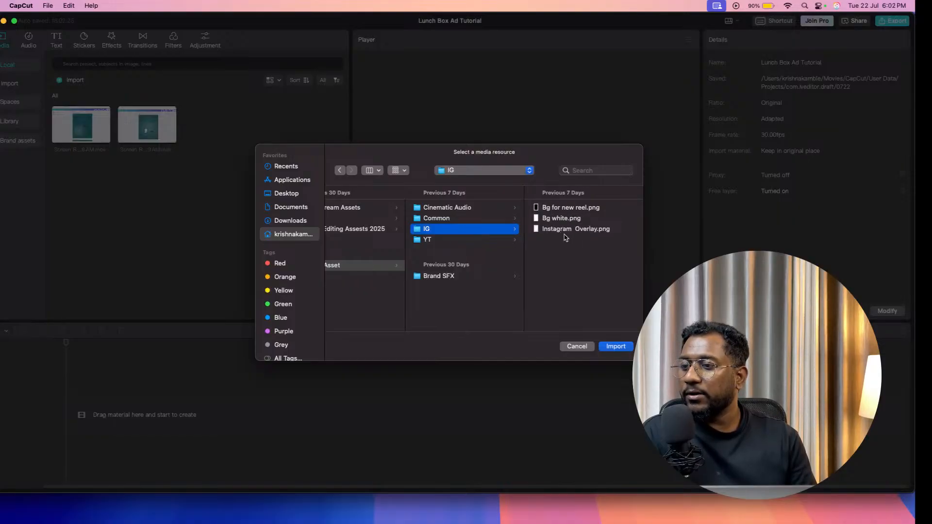
{"action": "left_click", "coordinate": [458, 241]}
{"action": "left_click", "coordinate": [437, 230]}
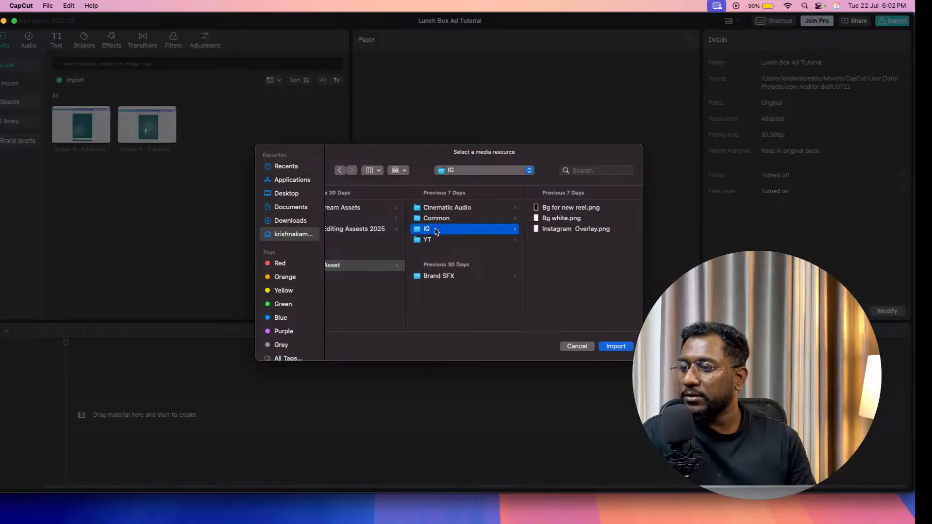
{"action": "left_click", "coordinate": [616, 346]}
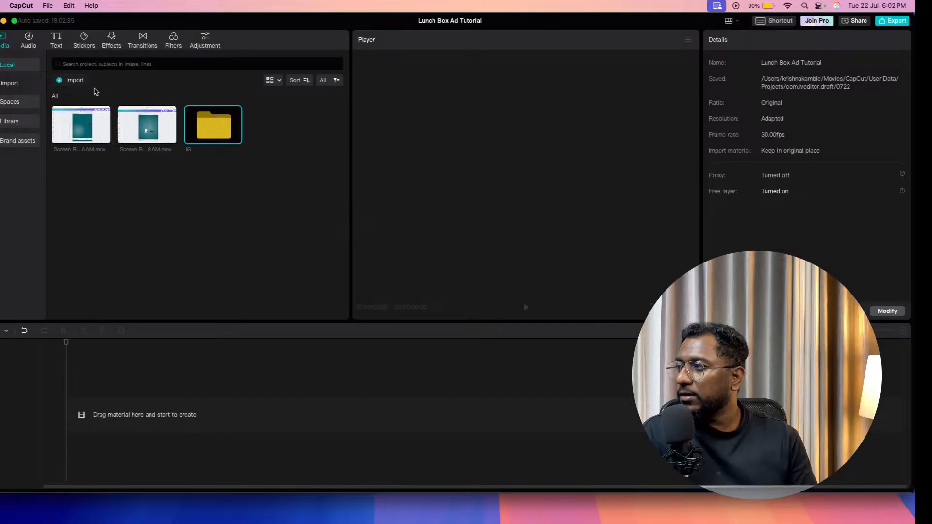
Import the Brand SFX folder from Brand Asset into the project's media.
{"action": "left_click", "coordinate": [70, 80]}
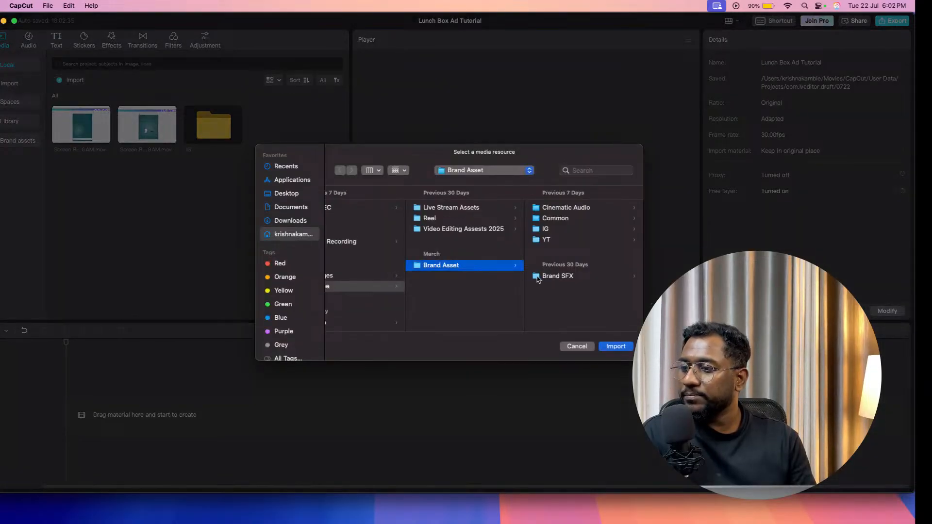
{"action": "left_click", "coordinate": [538, 276]}
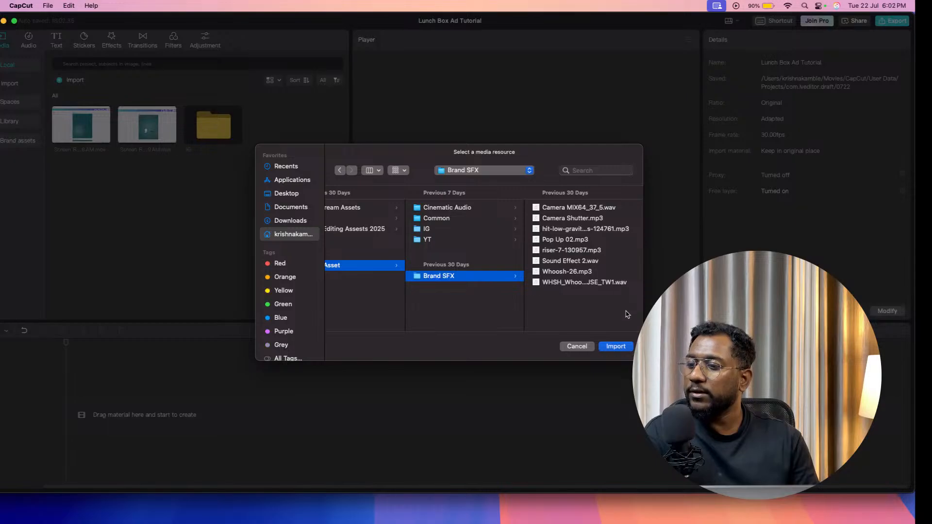
{"action": "left_click", "coordinate": [616, 347]}
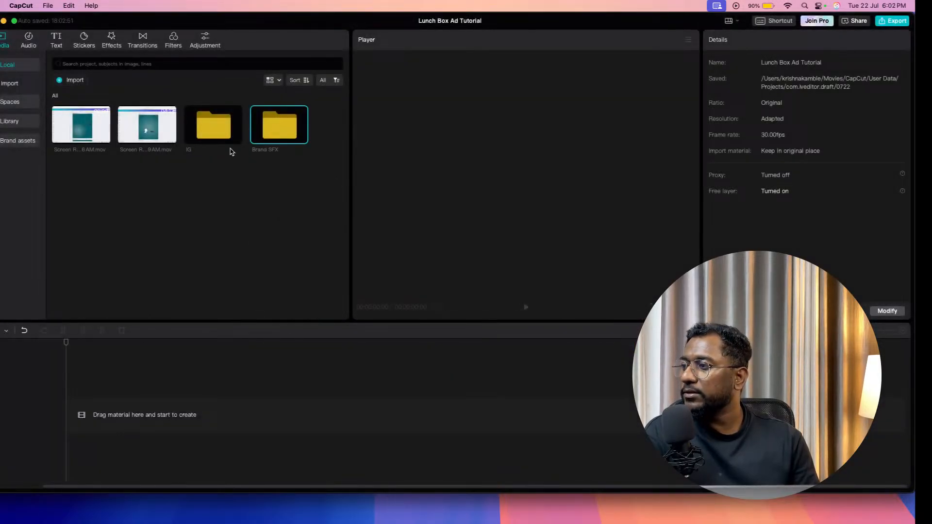
Place Bg for new reel.png from the IG folder at the start of the timeline and extend the clip to 00:00:12:15.
{"action": "left_click", "coordinate": [218, 129]}
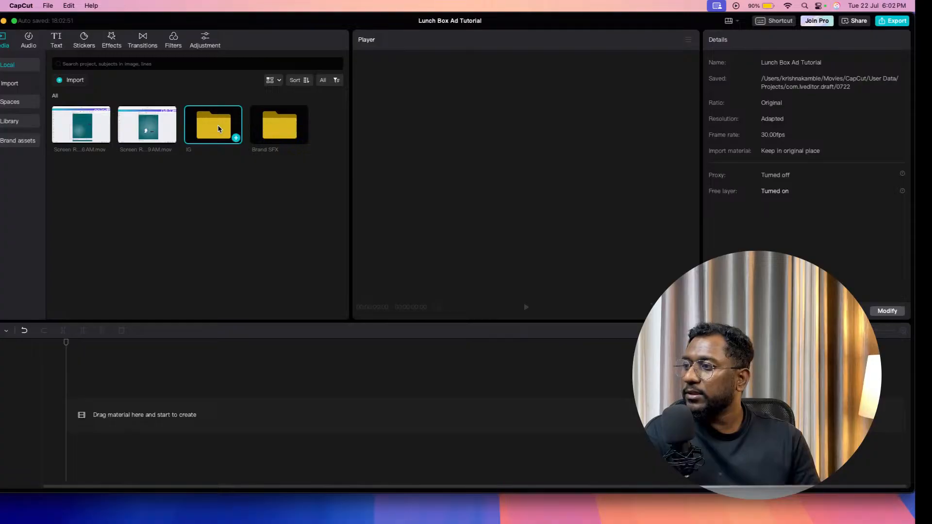
{"action": "double_click", "coordinate": [218, 129]}
{"action": "left_click", "coordinate": [91, 132]}
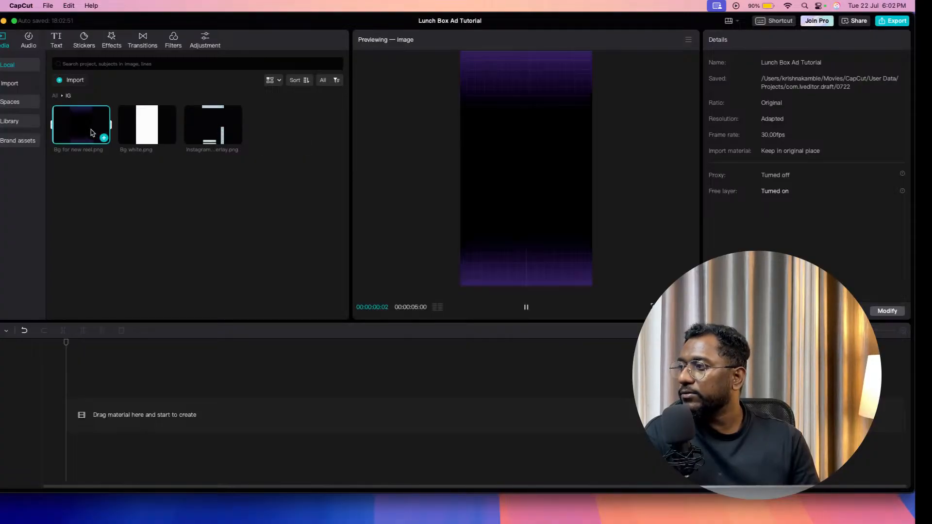
{"action": "left_click_drag", "start_coordinate": [91, 132], "coordinate": [100, 416]}
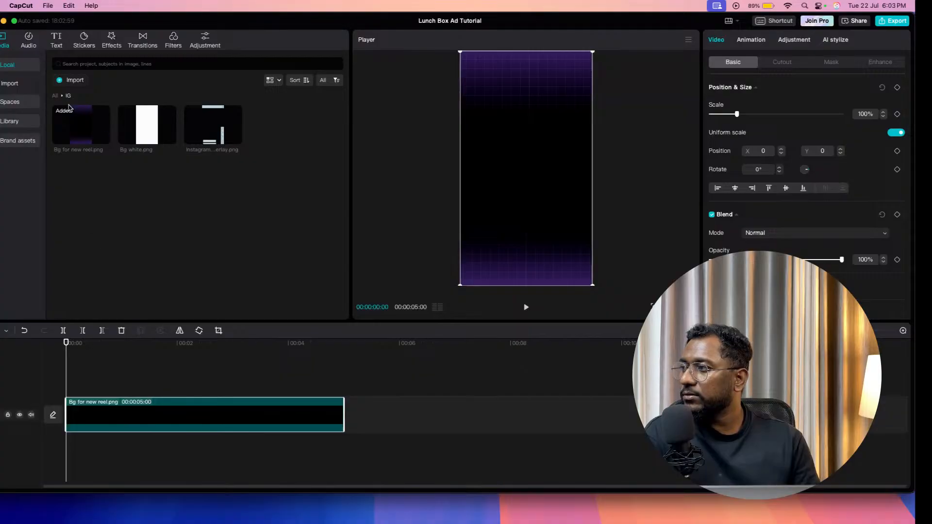
{"action": "left_click", "coordinate": [55, 96]}
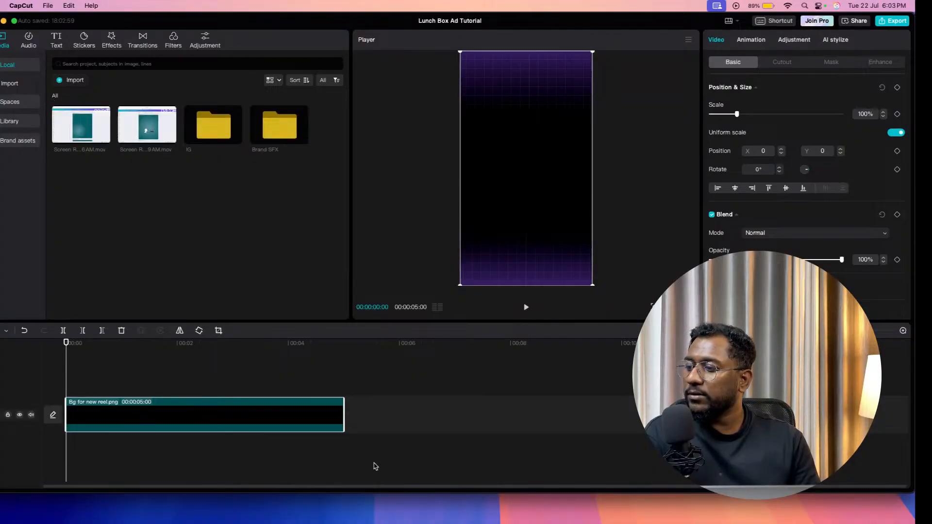
{"action": "left_click_drag", "start_coordinate": [344, 412], "coordinate": [774, 412]}
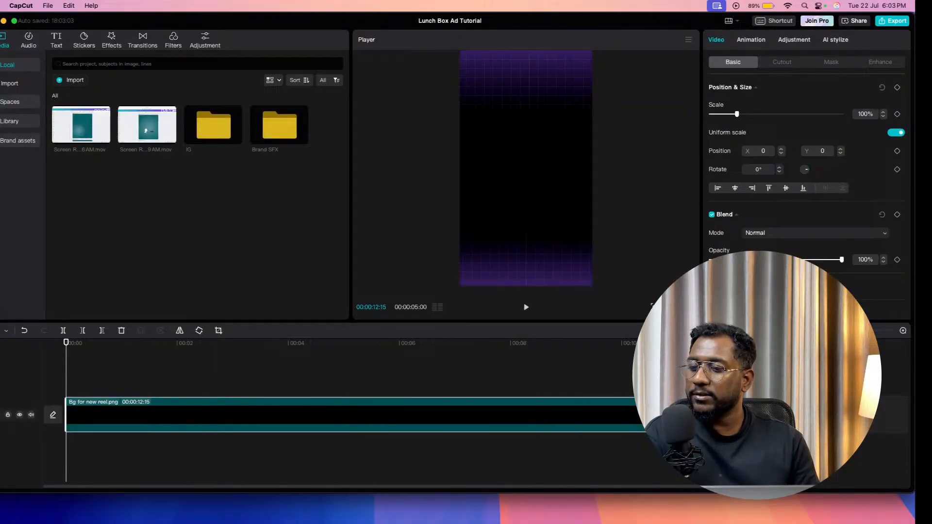
Preview the two imported screen recordings in the project's media.
{"action": "left_click", "coordinate": [103, 136]}
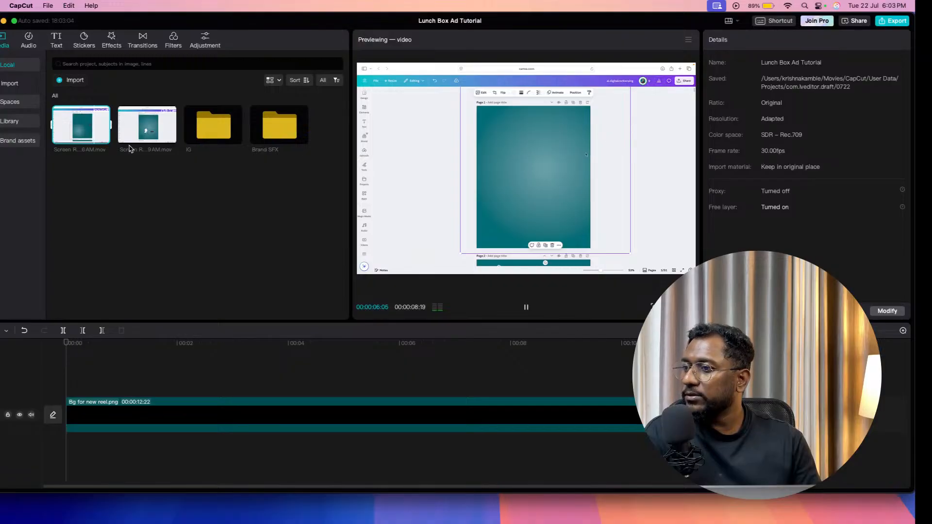
{"action": "left_click", "coordinate": [144, 142]}
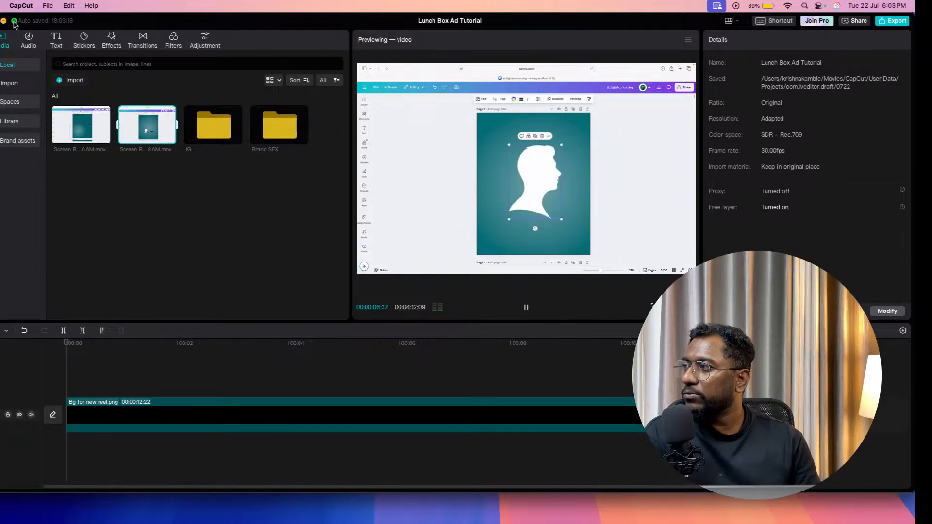
{"action": "mouse_move", "coordinate": [14, 23]}
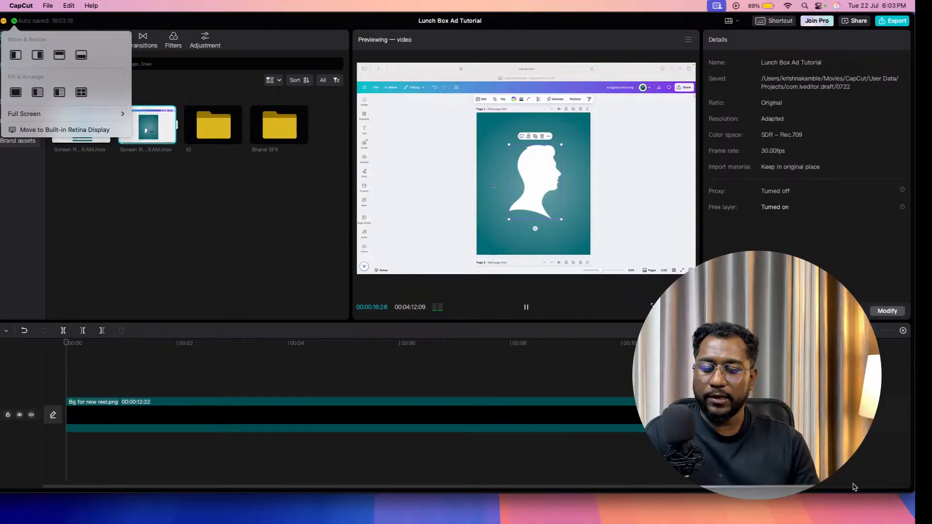
Switch to Canva and download page 14, the lunch ad design, as a PNG at an increased size, allowing downloads from the site.
{"action": "key", "text": "super+Tab"}
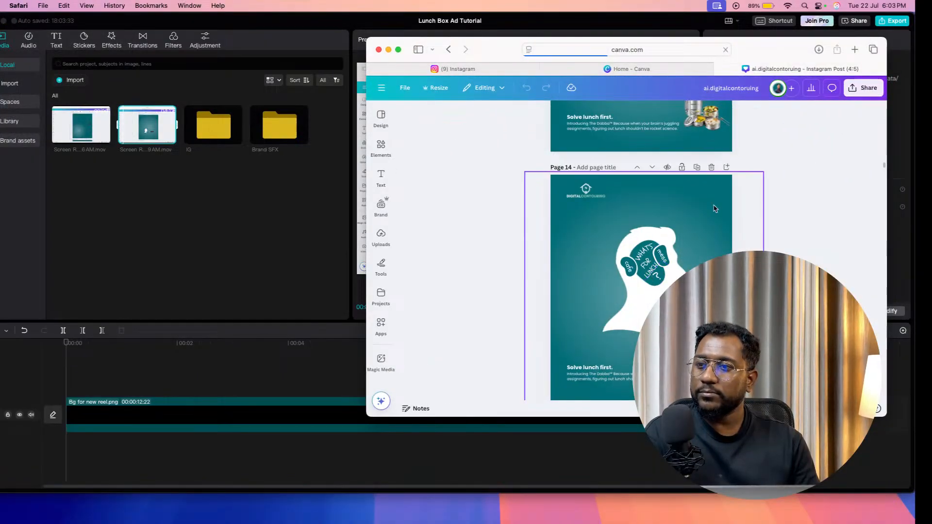
{"action": "left_click", "coordinate": [558, 221]}
{"action": "left_click", "coordinate": [852, 88]}
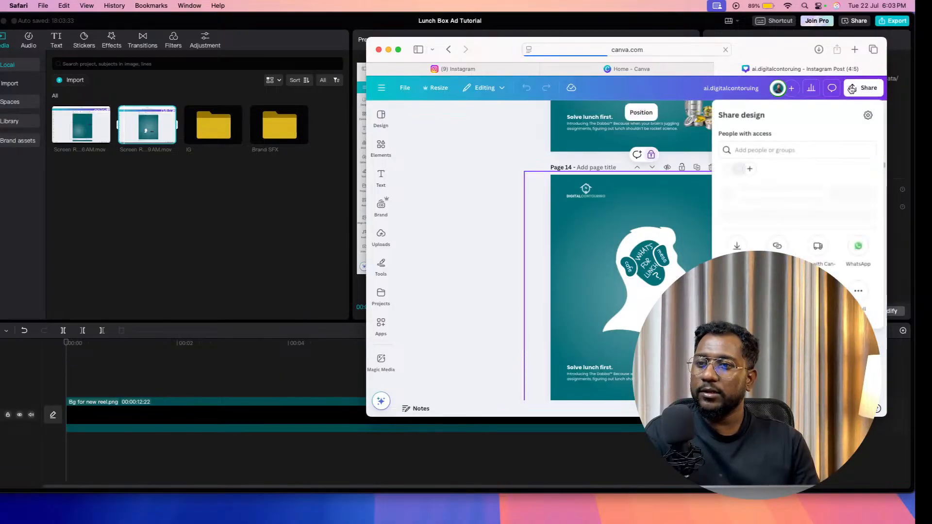
{"action": "left_click", "coordinate": [786, 258]}
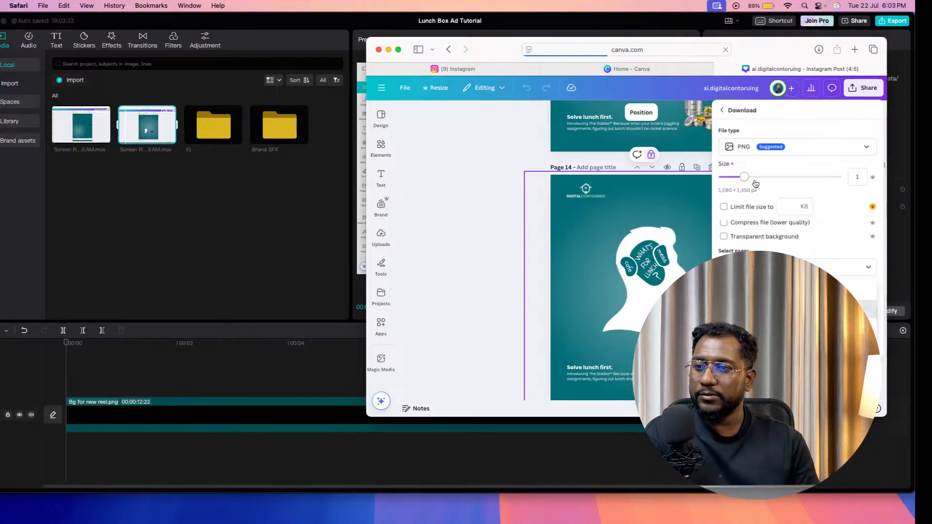
{"action": "left_click_drag", "start_coordinate": [744, 178], "coordinate": [790, 179]}
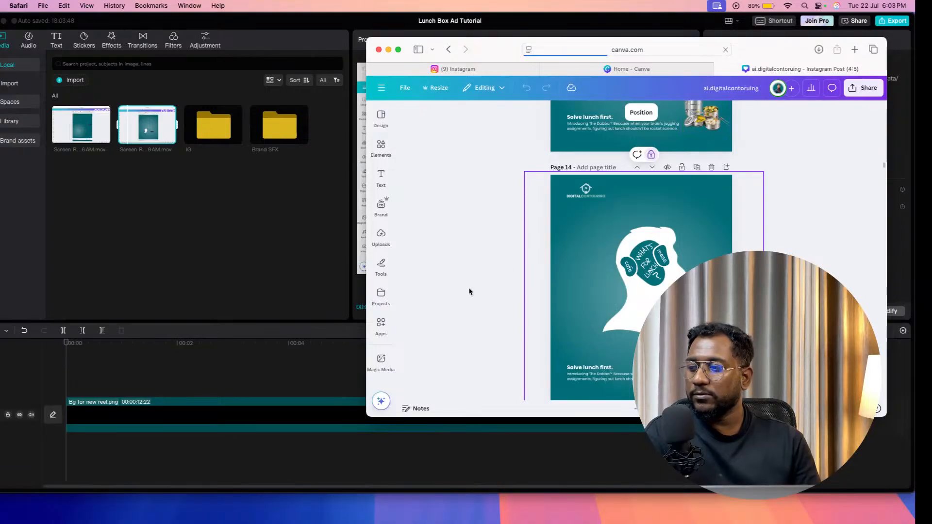
{"action": "left_click", "coordinate": [80, 377]}
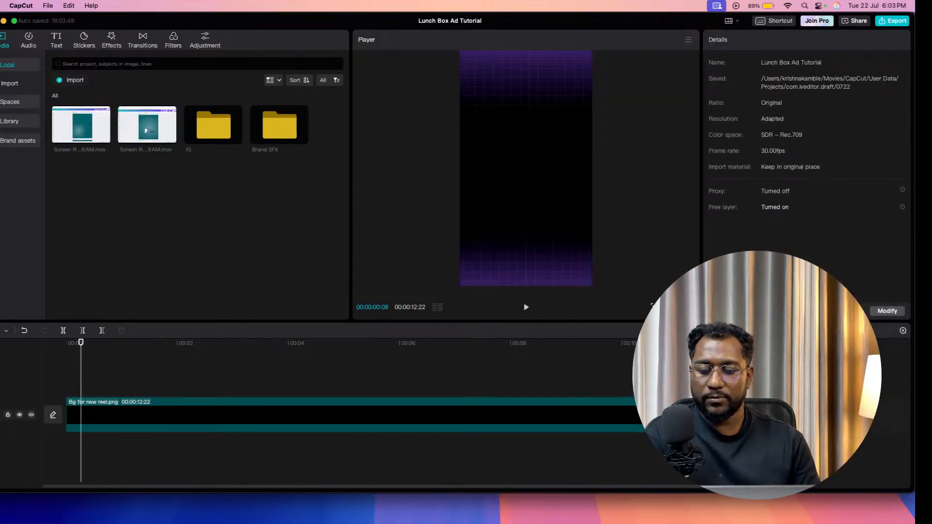
{"action": "key", "text": "super+Tab"}
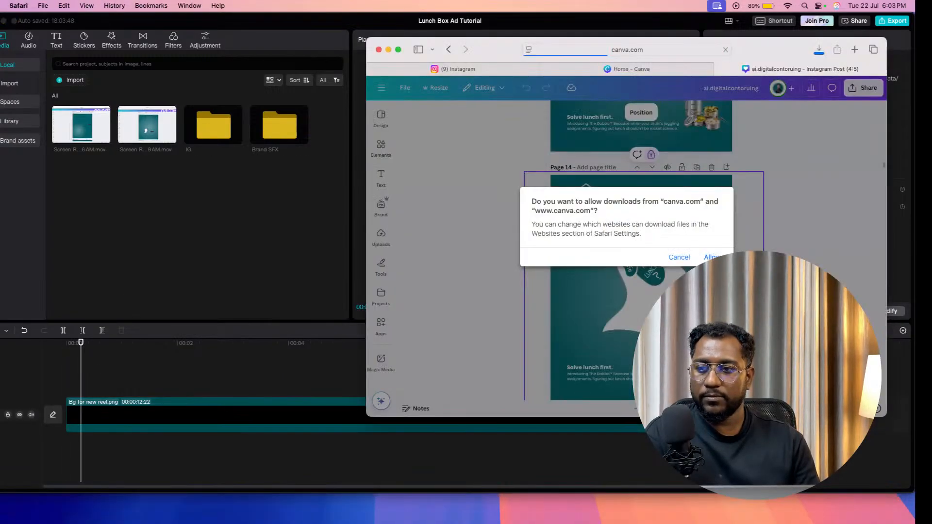
{"action": "left_click", "coordinate": [709, 258]}
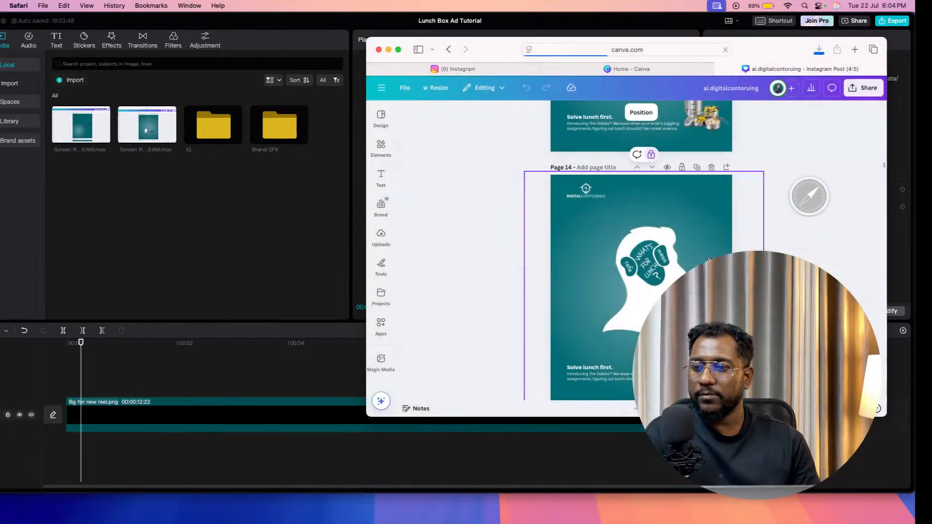
{"action": "left_click", "coordinate": [389, 51]}
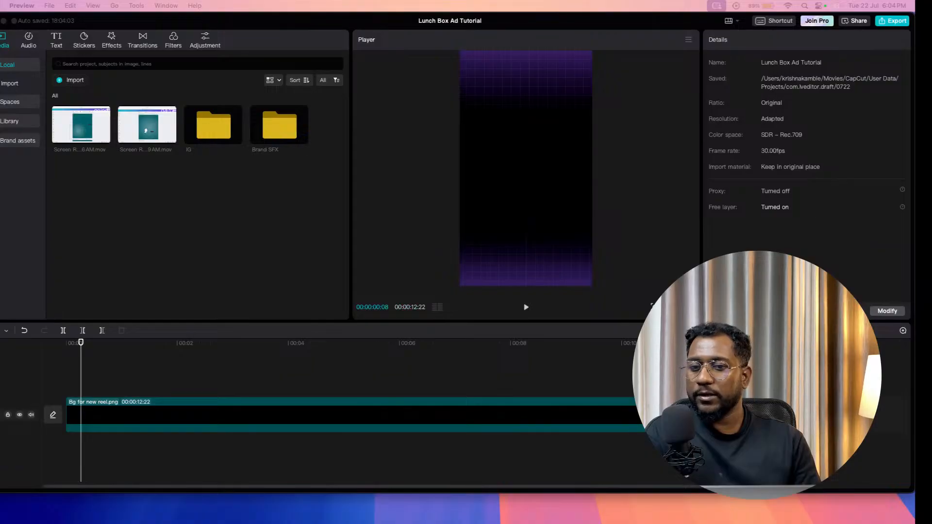
Import ai.digitalcontoruing-2.png from the Downloads folder into the CapCut project's media.
{"action": "left_click", "coordinate": [61, 81]}
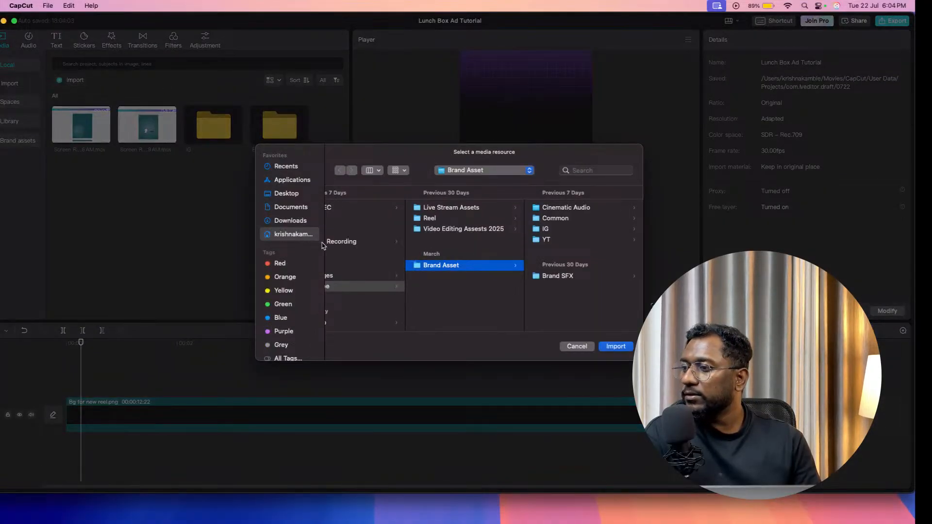
{"action": "scroll", "coordinate": [365, 291], "scroll_direction": "left", "scroll_amount": 2}
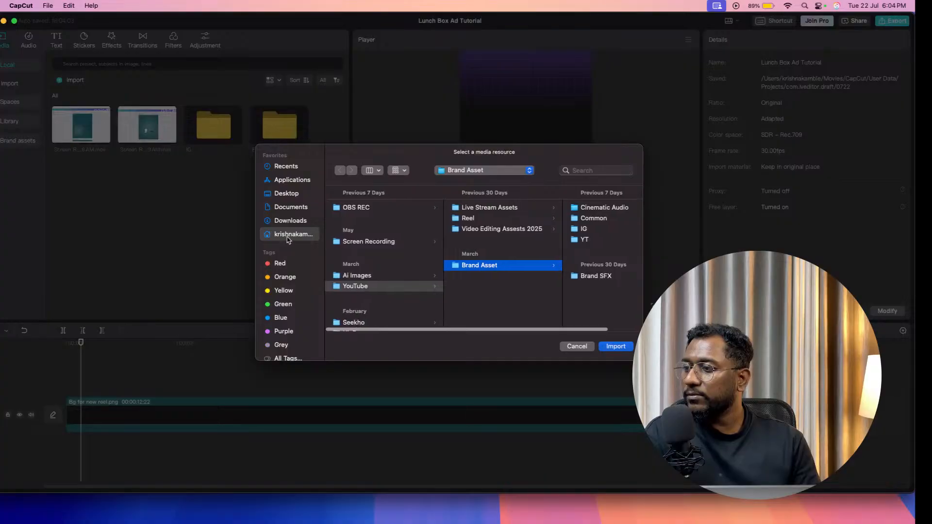
{"action": "left_click", "coordinate": [291, 221]}
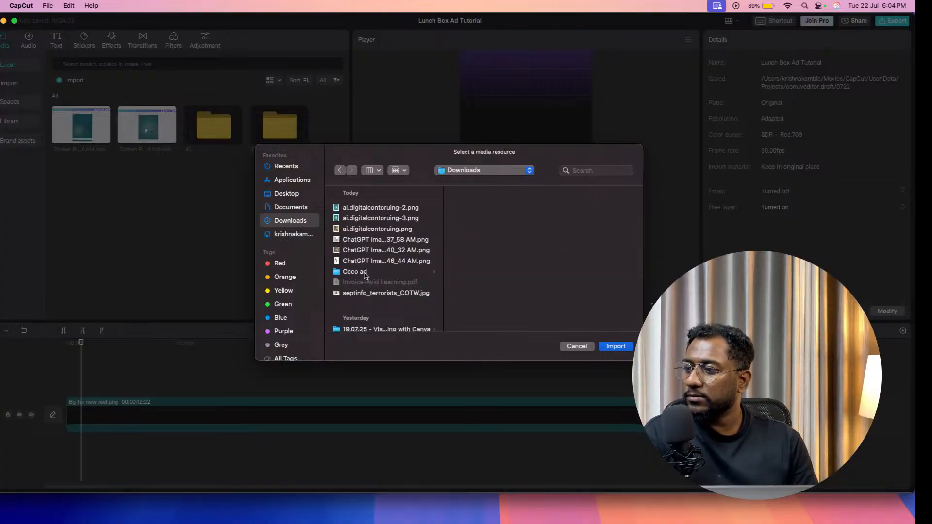
{"action": "left_click", "coordinate": [358, 210]}
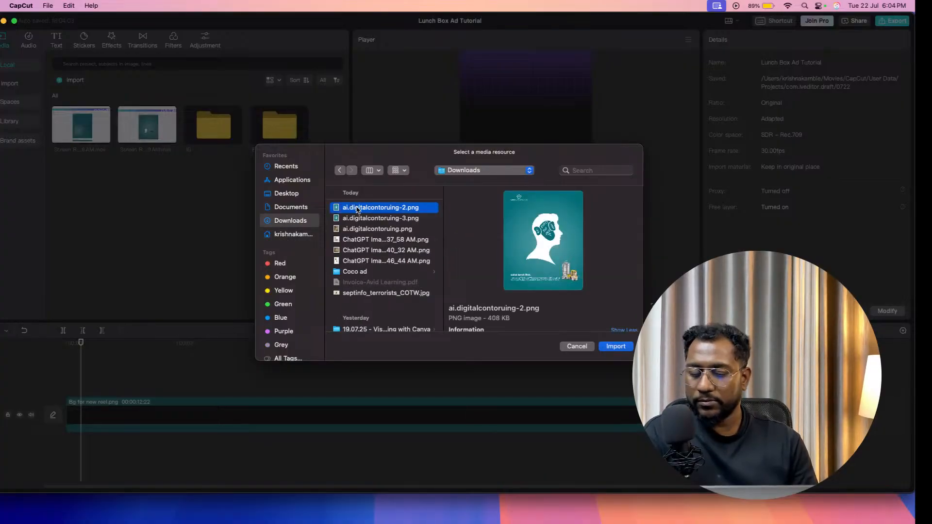
{"action": "left_click", "coordinate": [615, 347]}
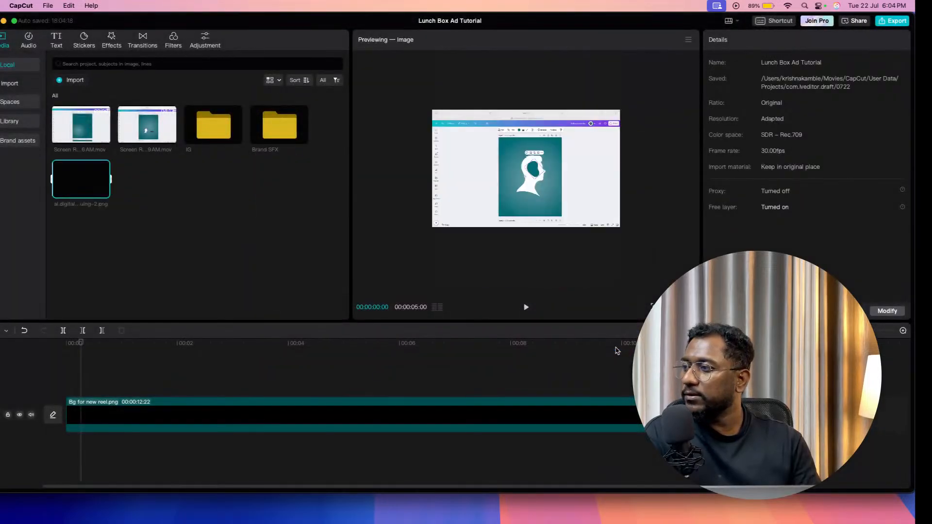
Place ai.digitalcontoruing-2.png above the background at the timeline's start, trim it to 00:00:02:00 and scale it down slightly in the frame.
{"action": "left_click_drag", "start_coordinate": [85, 193], "coordinate": [177, 374]}
{"action": "left_click_drag", "start_coordinate": [346, 382], "coordinate": [177, 388]}
{"action": "left_click", "coordinate": [132, 379]}
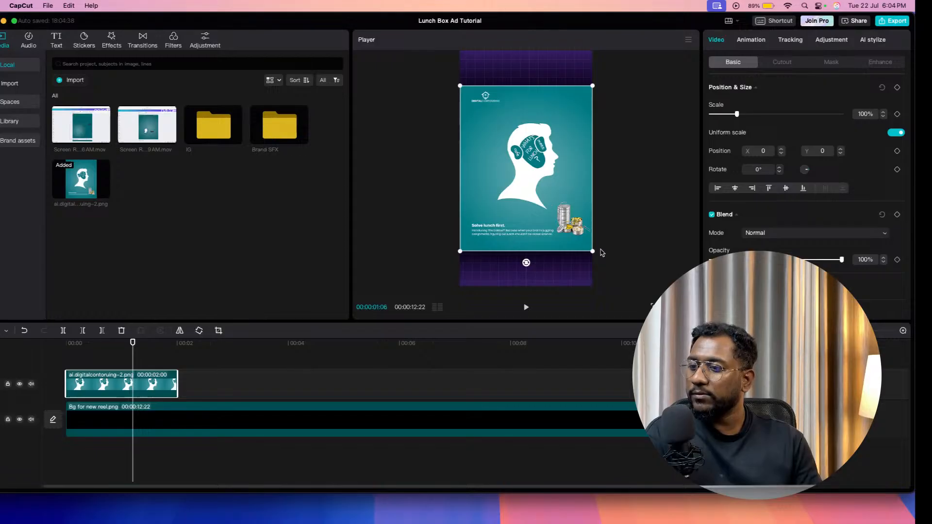
{"action": "left_click_drag", "start_coordinate": [594, 251], "coordinate": [587, 244]}
{"action": "left_click", "coordinate": [516, 358]}
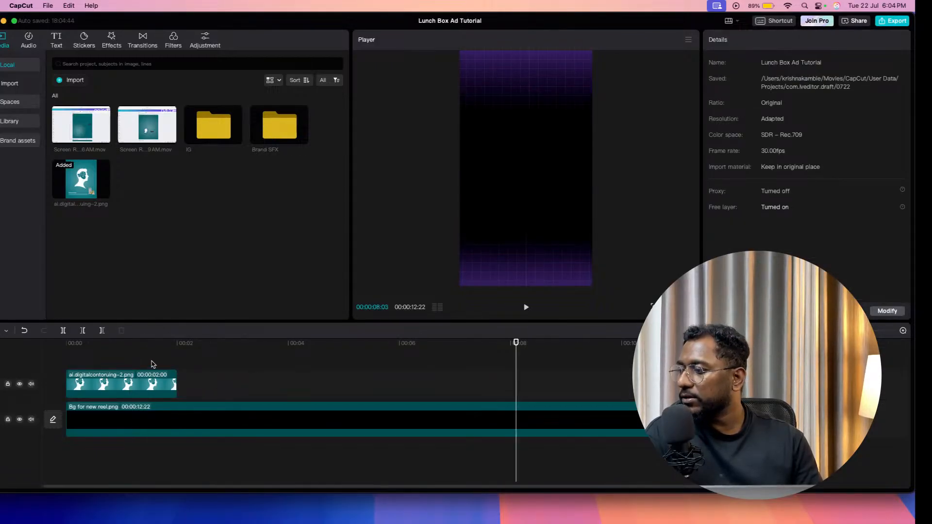
Add the 10.45.06 AM screen recording after the lunch ad image at the 2-second mark and make the editor full screen.
{"action": "left_click", "coordinate": [176, 369]}
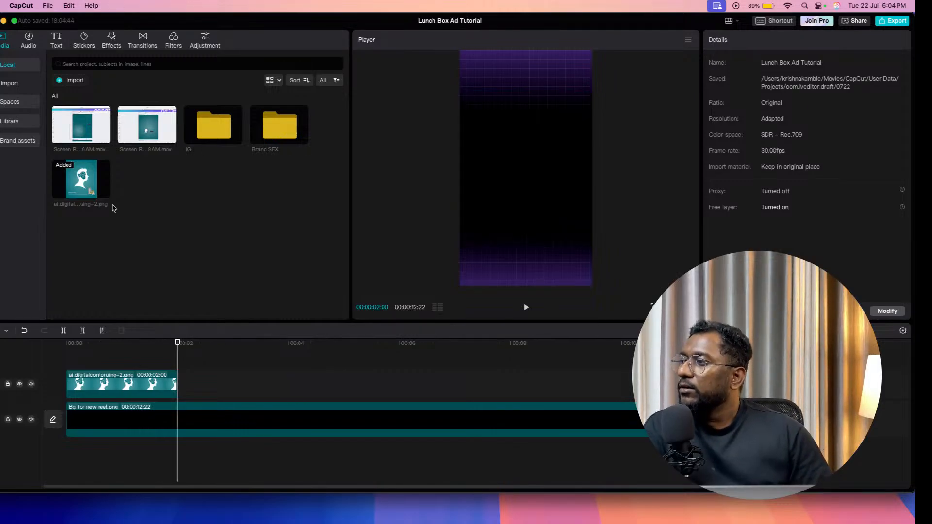
{"action": "left_click_drag", "start_coordinate": [102, 133], "coordinate": [203, 420]}
{"action": "left_click", "coordinate": [198, 369]}
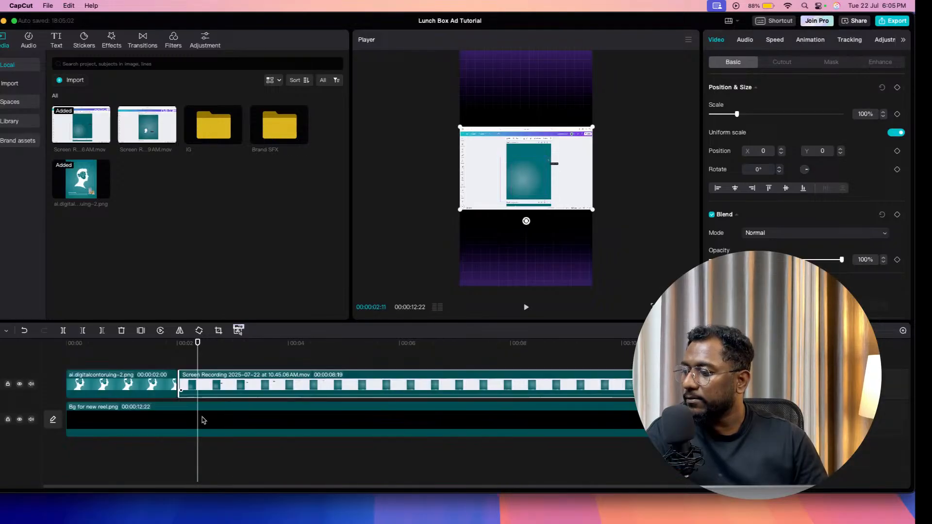
{"action": "left_click", "coordinate": [14, 21]}
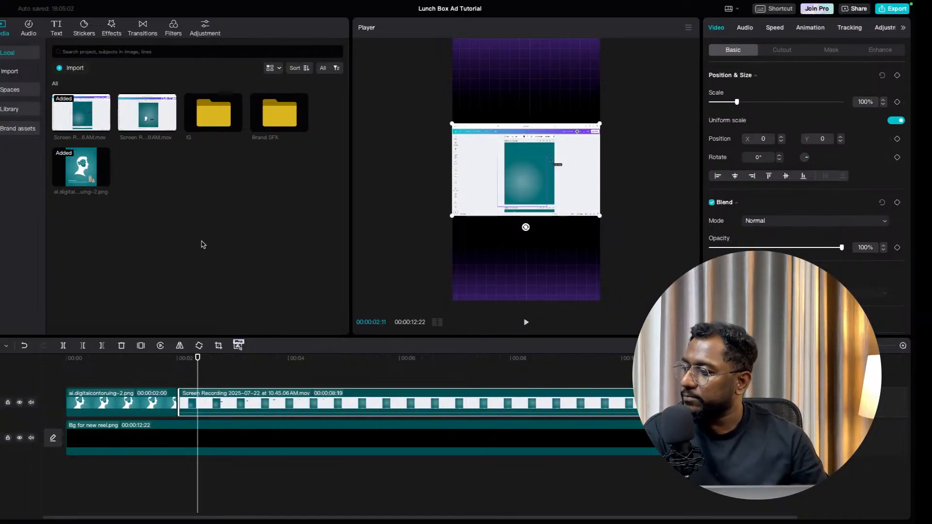
Close the small gap between the lunch ad image and the screen recording by snapping the recording to 00:00:02:00.
{"action": "left_click", "coordinate": [233, 383]}
{"action": "left_click_drag", "start_coordinate": [224, 406], "coordinate": [192, 432]}
{"action": "left_click", "coordinate": [175, 384]}
{"action": "left_click", "coordinate": [176, 384]}
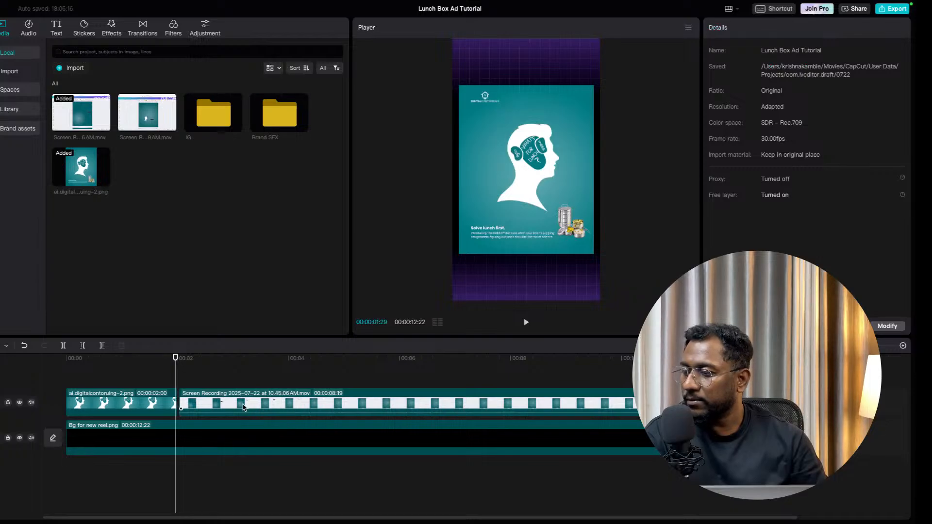
{"action": "key", "text": "super+="}
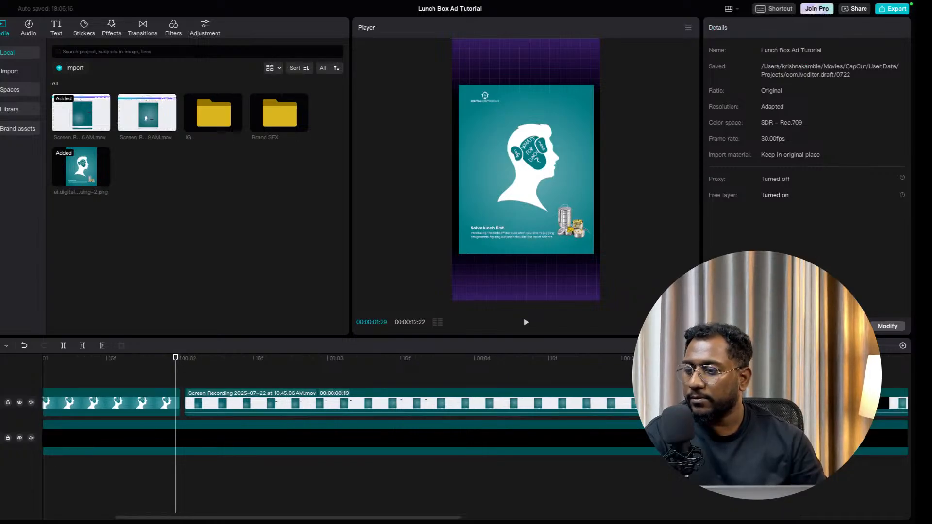
{"action": "left_click_drag", "start_coordinate": [173, 375], "coordinate": [181, 377]}
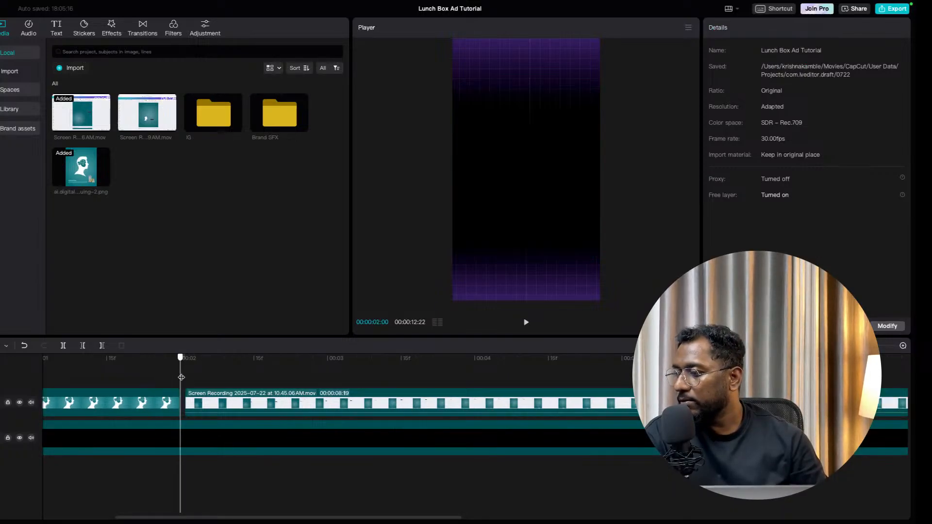
{"action": "left_click_drag", "start_coordinate": [223, 404], "coordinate": [217, 404]}
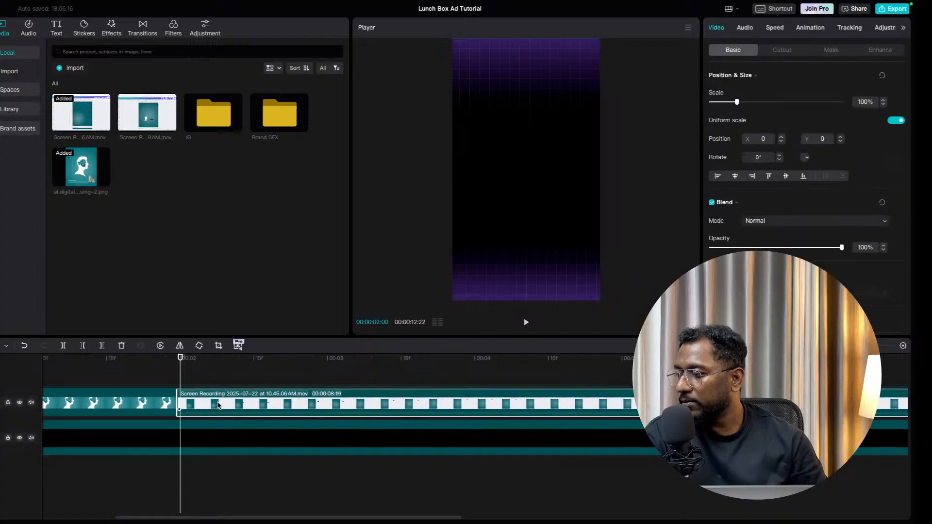
Enlarge the screen recording to 226% and shift it sideways to X -85 so the Canva page fills the vertical frame.
{"action": "left_click", "coordinate": [200, 383]}
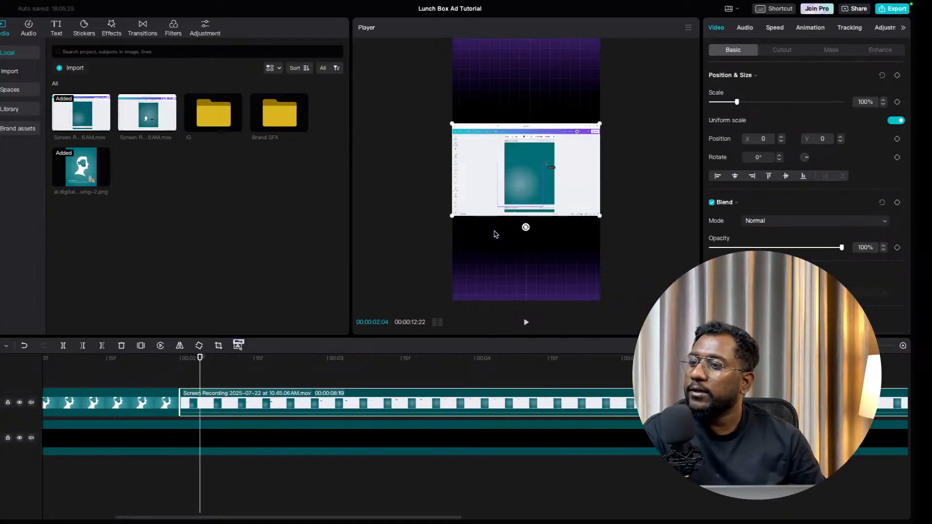
{"action": "left_click_drag", "start_coordinate": [601, 217], "coordinate": [686, 274]}
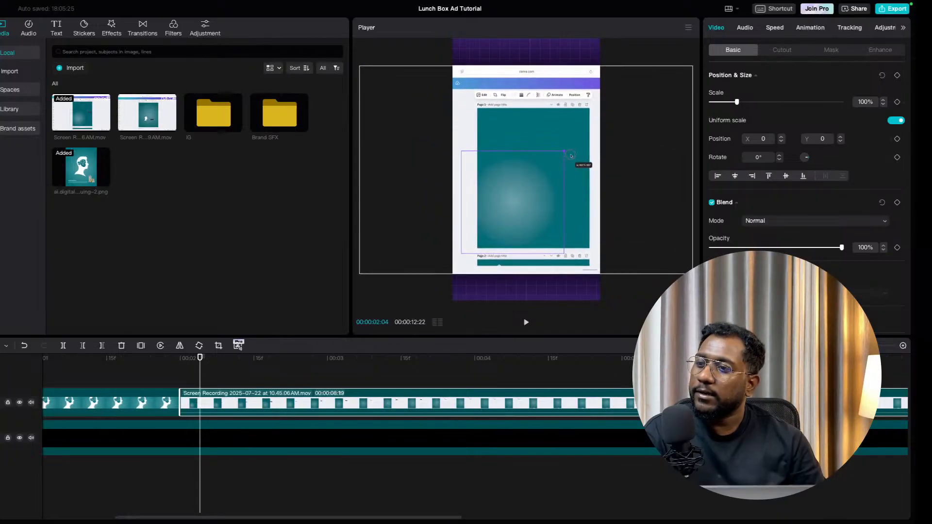
{"action": "left_click_drag", "start_coordinate": [631, 248], "coordinate": [632, 249]}
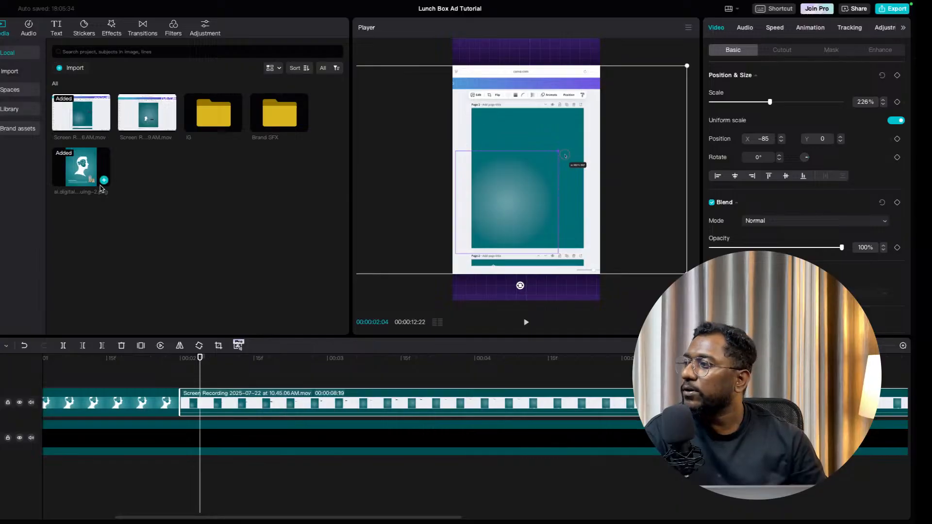
Place Instagram Overlay.png from the IG folder on a new track above the screen recording, starting at the 2-second mark.
{"action": "double_click", "coordinate": [212, 115]}
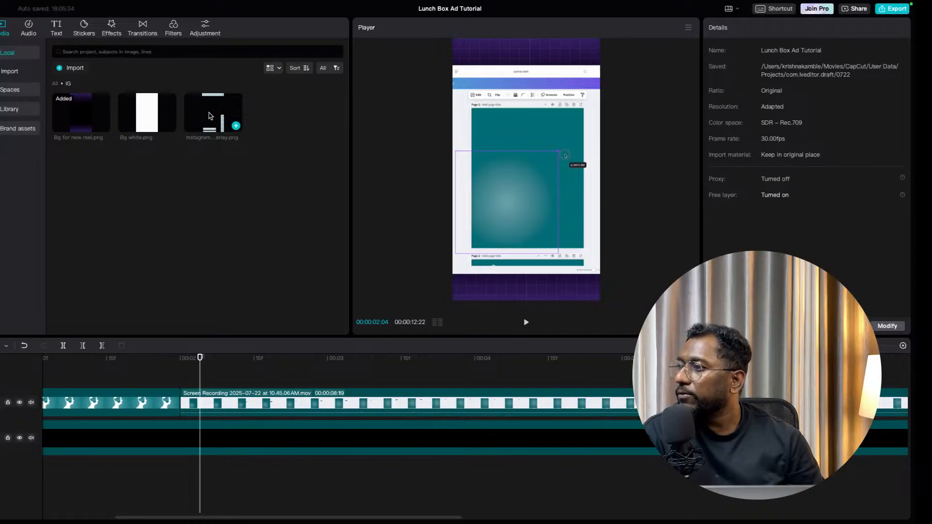
{"action": "left_click_drag", "start_coordinate": [208, 116], "coordinate": [186, 378]}
{"action": "left_click", "coordinate": [179, 378]}
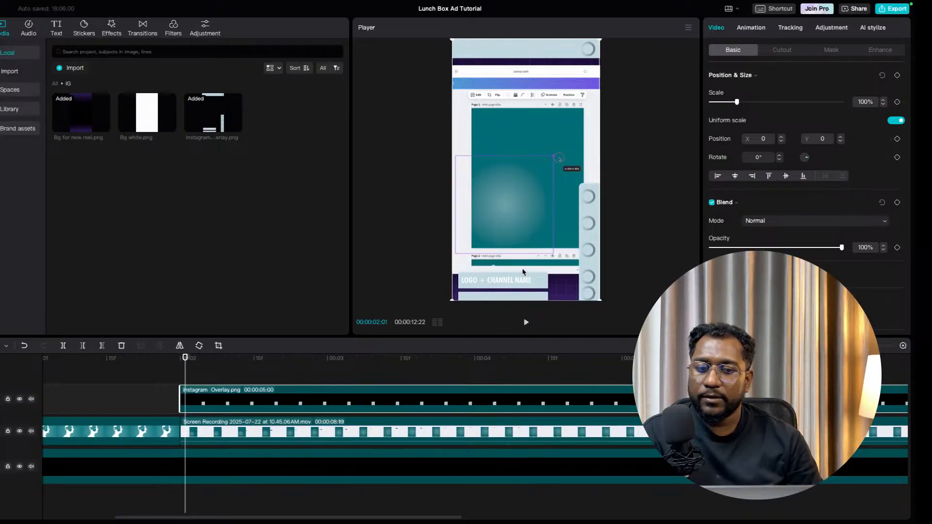
Find and start the ScreenBrush screen-drawing app, and return CapCut to full screen.
{"action": "mouse_move", "coordinate": [733, 5]}
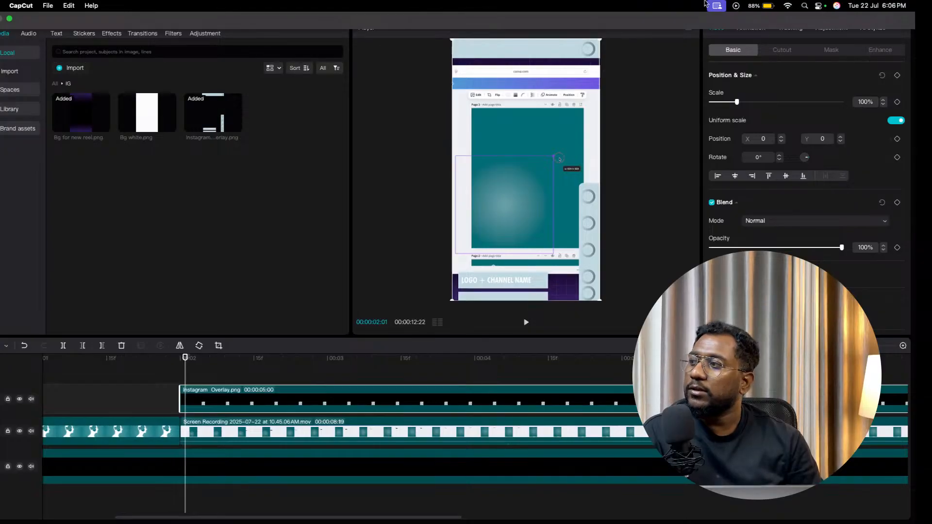
{"action": "mouse_move", "coordinate": [495, 521]}
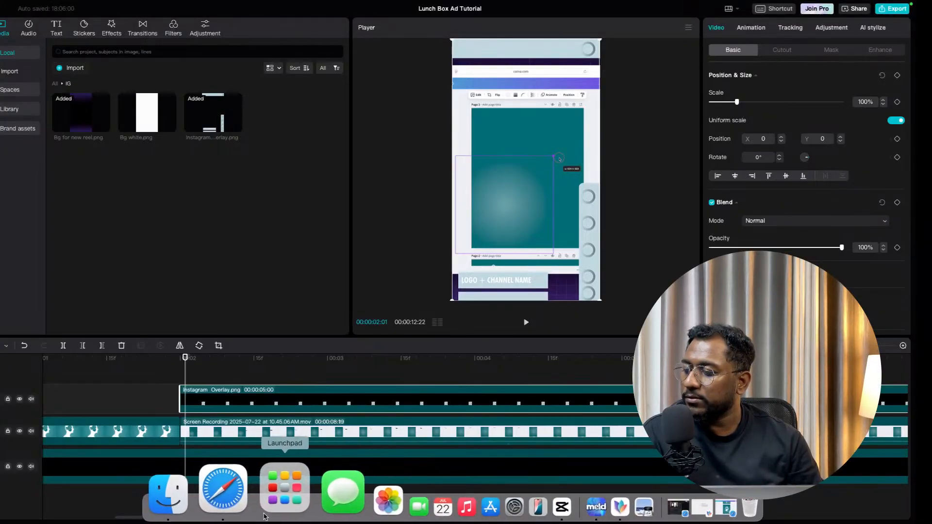
{"action": "left_click", "coordinate": [274, 503]}
{"action": "scroll", "coordinate": [451, 364], "scroll_direction": "right", "scroll_amount": 3}
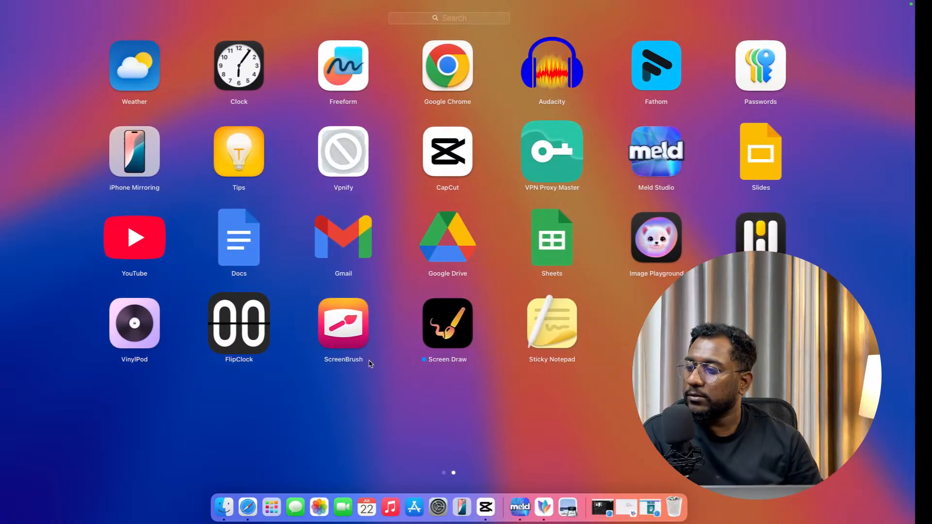
{"action": "scroll", "coordinate": [371, 363], "scroll_direction": "left", "scroll_amount": 3}
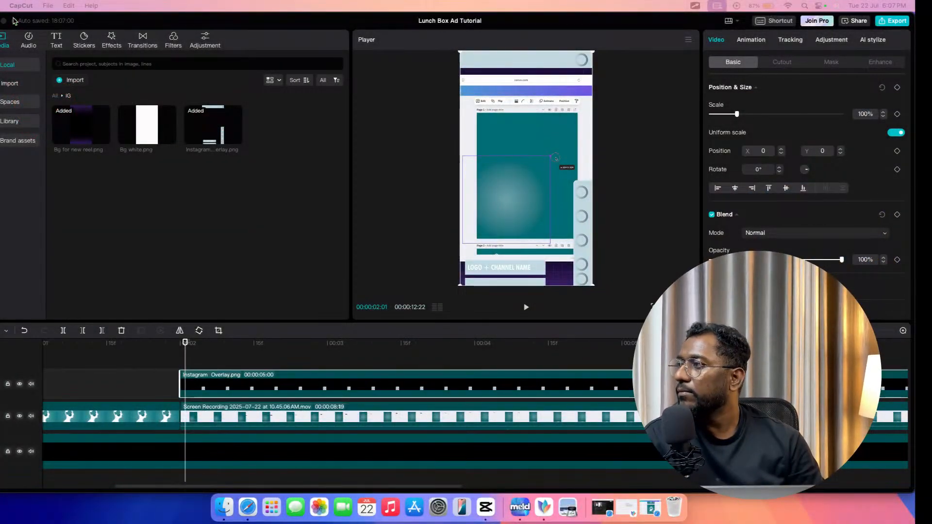
{"action": "left_click", "coordinate": [14, 21]}
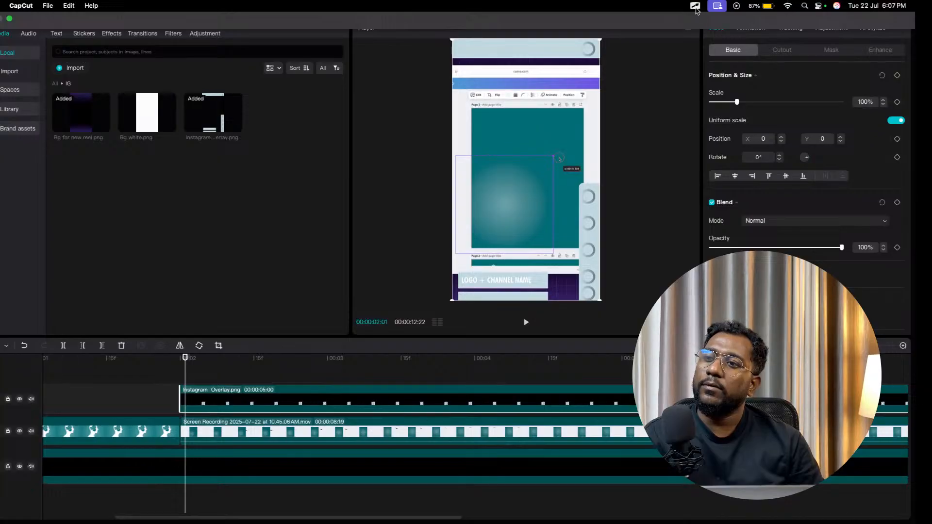
Mark up the Instagram overlay's icon column, the logo and channel name box, the upper strip and the design area with ScreenBrush.
{"action": "left_click", "coordinate": [696, 6]}
{"action": "left_click", "coordinate": [704, 20]}
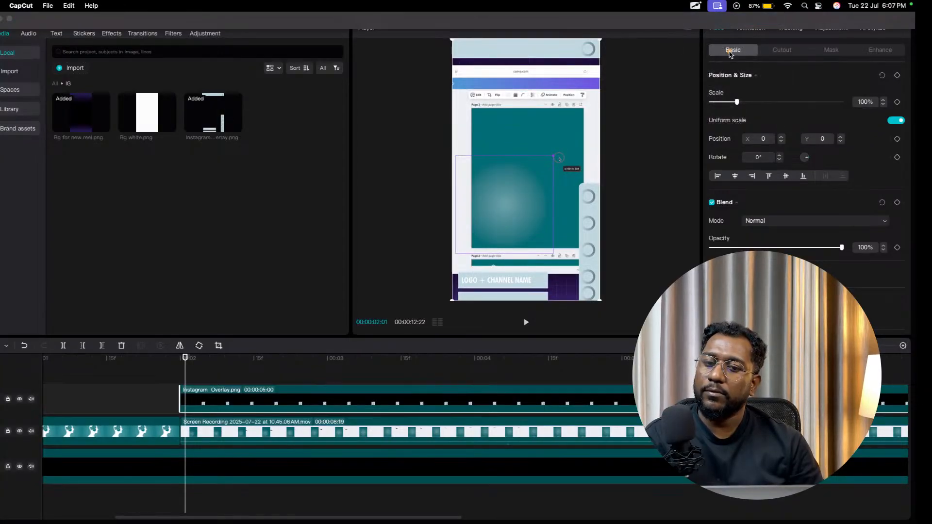
{"action": "left_click_drag", "start_coordinate": [576, 184], "coordinate": [591, 278]}
{"action": "mouse_move", "coordinate": [576, 184]}
{"action": "left_mouse_down"}
{"action": "mouse_move", "coordinate": [595, 184]}
{"action": "mouse_move", "coordinate": [575, 187]}
{"action": "mouse_move", "coordinate": [585, 302]}
{"action": "left_mouse_up"}
{"action": "mouse_move", "coordinate": [454, 270]}
{"action": "left_mouse_down"}
{"action": "mouse_move", "coordinate": [527, 268]}
{"action": "mouse_move", "coordinate": [549, 281]}
{"action": "mouse_move", "coordinate": [531, 292]}
{"action": "mouse_move", "coordinate": [469, 295]}
{"action": "mouse_move", "coordinate": [454, 292]}
{"action": "mouse_move", "coordinate": [453, 272]}
{"action": "left_mouse_up"}
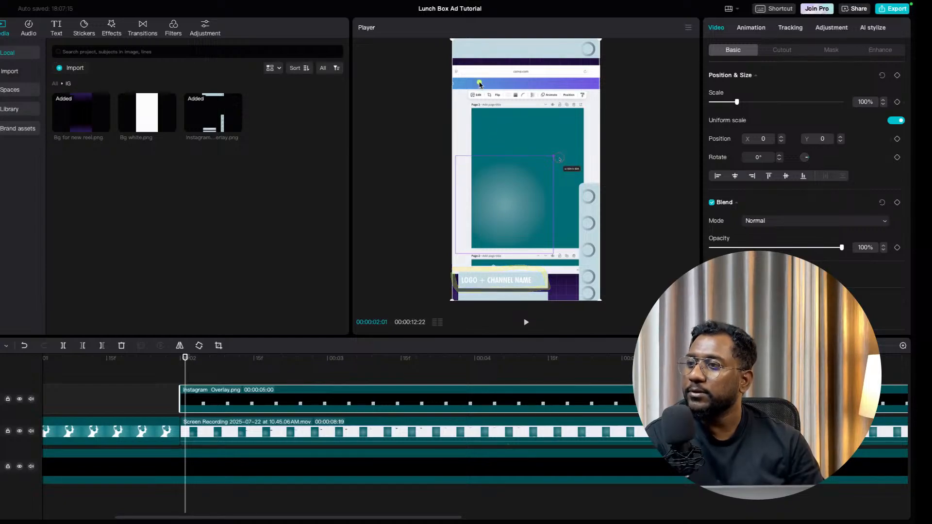
{"action": "mouse_move", "coordinate": [452, 59]}
{"action": "left_mouse_down"}
{"action": "mouse_move", "coordinate": [599, 62]}
{"action": "mouse_move", "coordinate": [601, 47]}
{"action": "mouse_move", "coordinate": [538, 61]}
{"action": "left_mouse_up"}
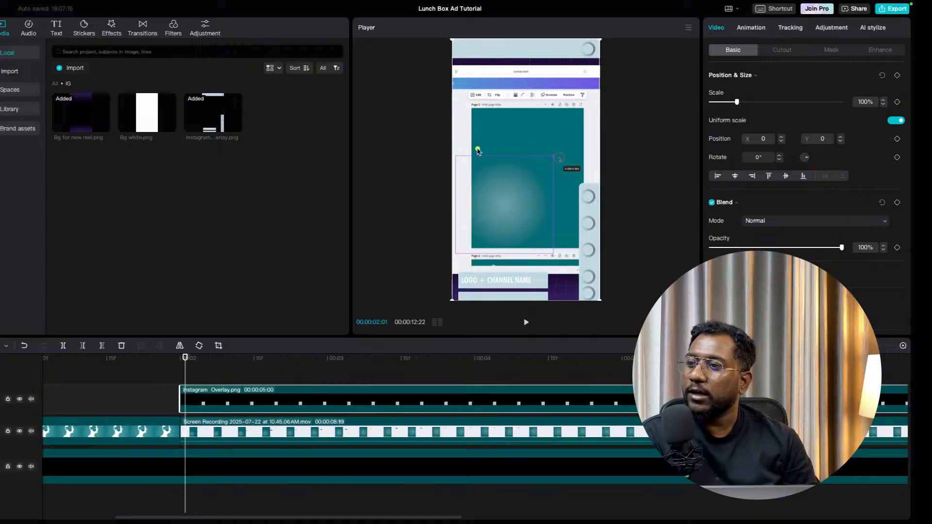
{"action": "mouse_move", "coordinate": [470, 108]}
{"action": "left_mouse_down"}
{"action": "mouse_move", "coordinate": [478, 248]}
{"action": "mouse_move", "coordinate": [579, 244]}
{"action": "mouse_move", "coordinate": [568, 134]}
{"action": "mouse_move", "coordinate": [476, 115]}
{"action": "left_mouse_up"}
{"action": "left_click_drag", "start_coordinate": [599, 181], "coordinate": [587, 185]}
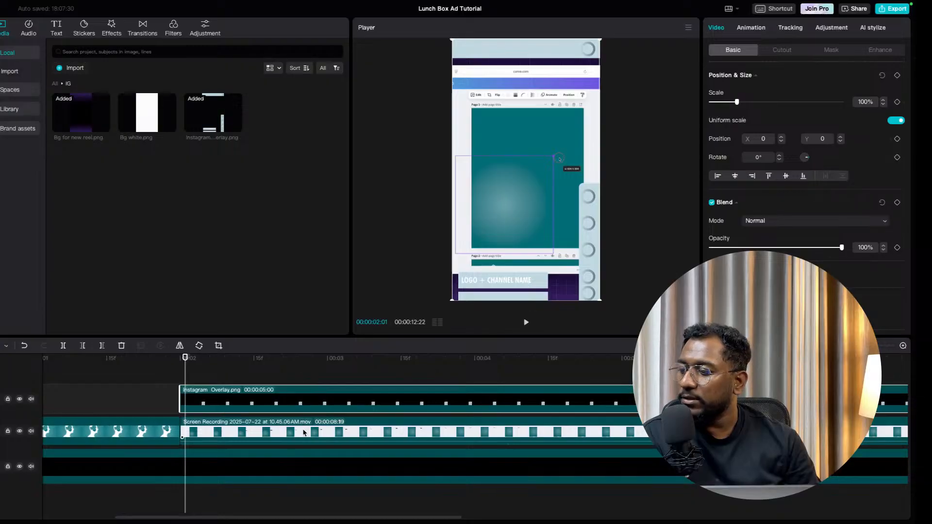
Reposition the screen recording in the preview to X -156, Y 46 so it clears the Instagram overlay's icon column.
{"action": "left_click", "coordinate": [303, 432]}
{"action": "left_click_drag", "start_coordinate": [614, 121], "coordinate": [610, 117]}
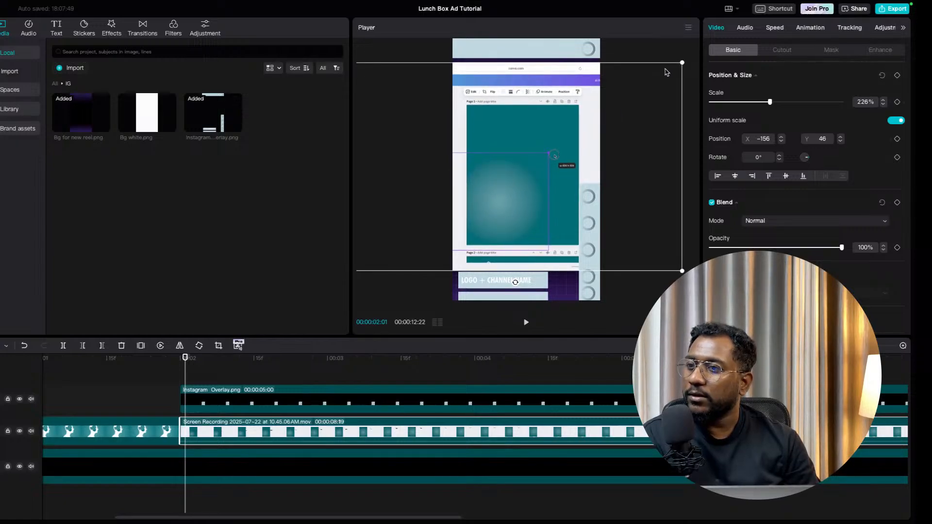
Try enlarging the screen recording to 291% in the preview and undo the enlargement.
{"action": "left_click_drag", "start_coordinate": [685, 62], "coordinate": [751, 7]}
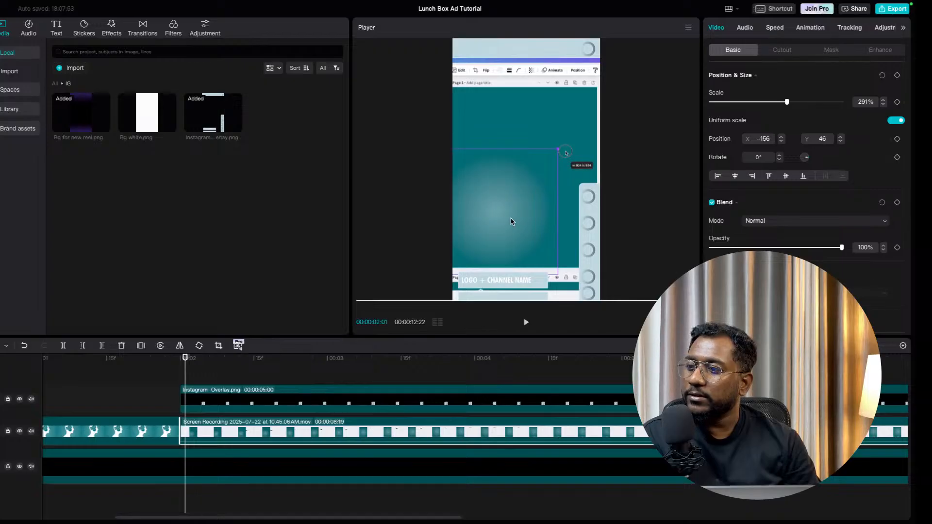
{"action": "left_click_drag", "start_coordinate": [524, 221], "coordinate": [517, 221]}
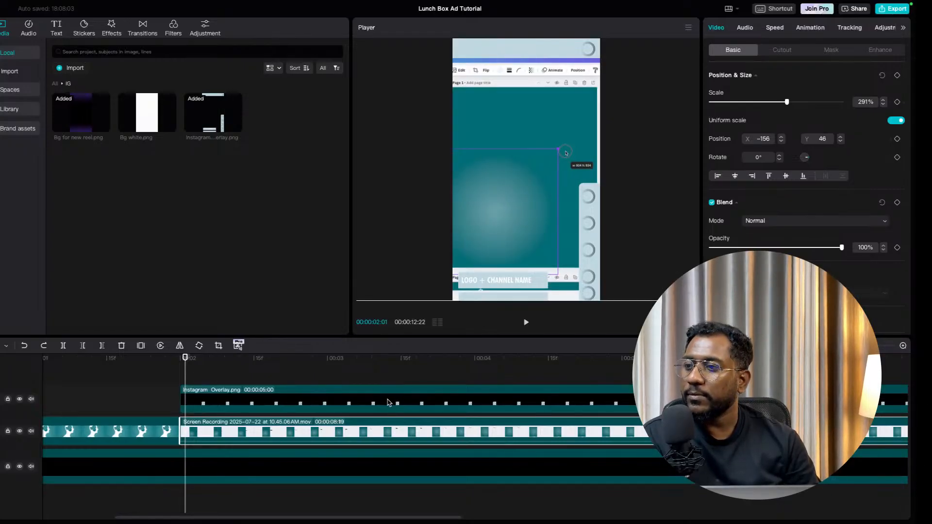
{"action": "key", "text": "super+z"}
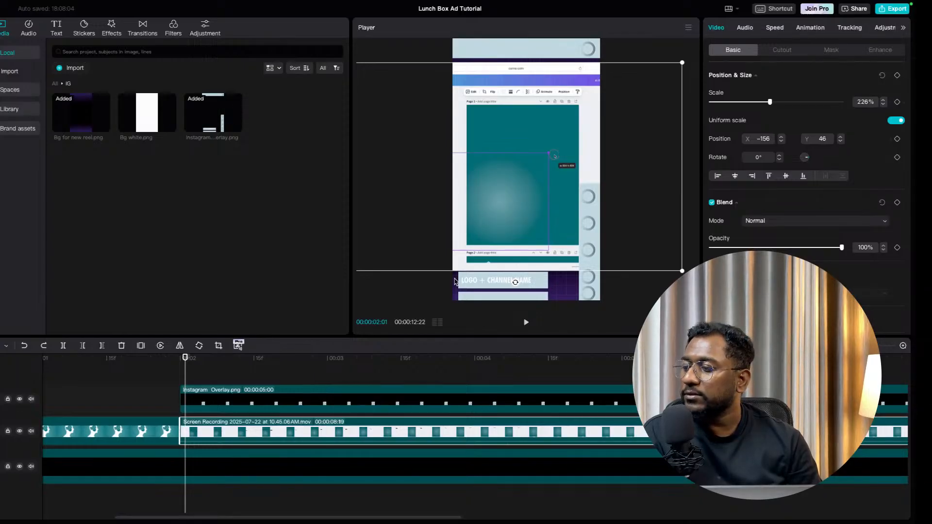
Delete the Instagram Overlay.png clip from the timeline.
{"action": "left_click", "coordinate": [242, 400]}
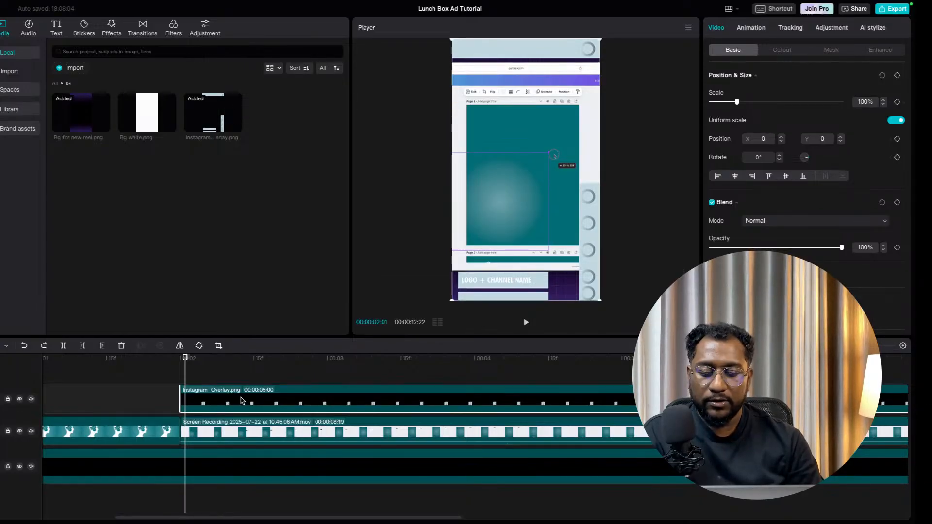
{"action": "key", "text": "Delete"}
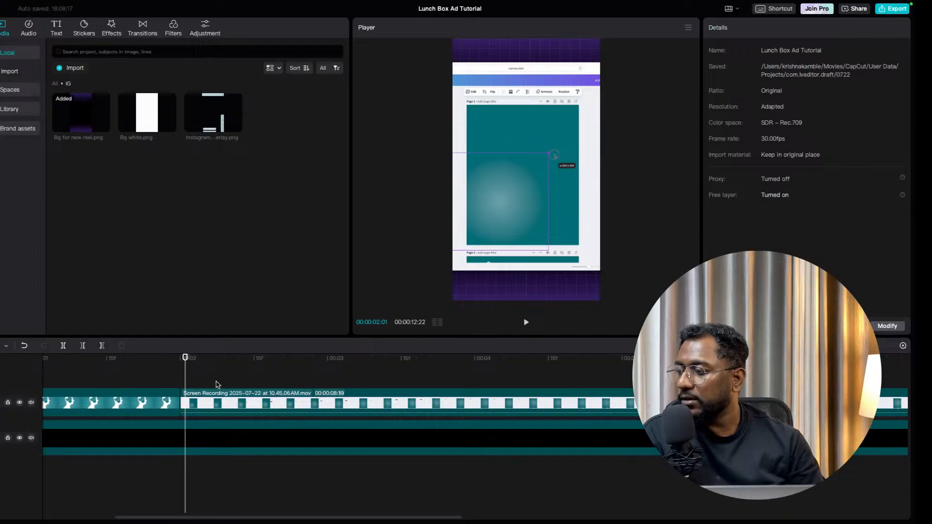
Review the screen recording for a cut point and split it at 00:00:02:19.
{"action": "left_click_drag", "start_coordinate": [183, 375], "coordinate": [406, 370]}
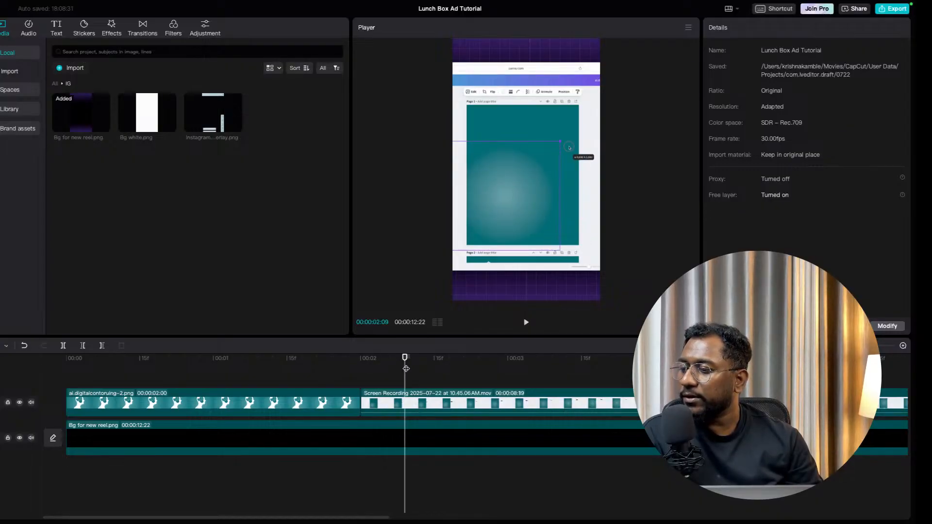
{"action": "left_click_drag", "start_coordinate": [406, 370], "coordinate": [419, 383]}
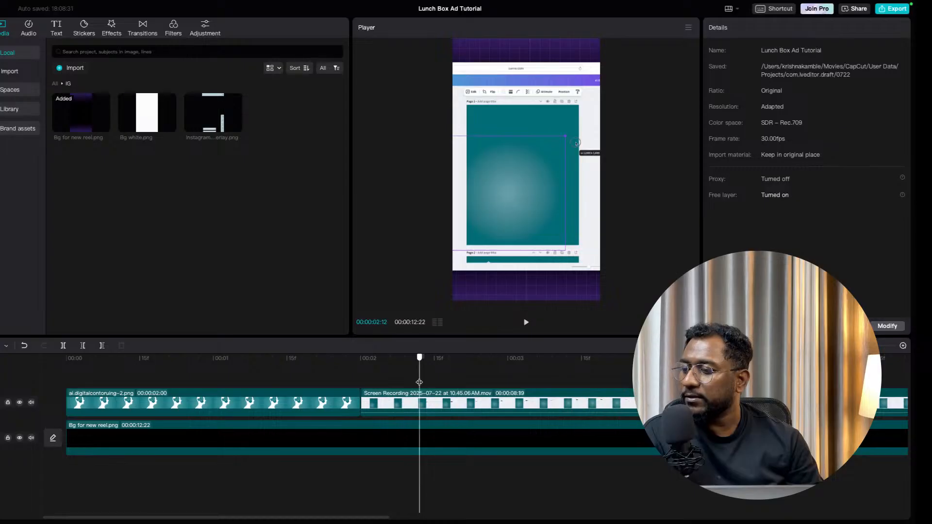
{"action": "left_click_drag", "start_coordinate": [381, 519], "coordinate": [424, 519]}
{"action": "mouse_move", "coordinate": [299, 380]}
{"action": "left_mouse_down"}
{"action": "mouse_move", "coordinate": [239, 381]}
{"action": "mouse_move", "coordinate": [342, 387]}
{"action": "mouse_move", "coordinate": [307, 374]}
{"action": "left_mouse_up"}
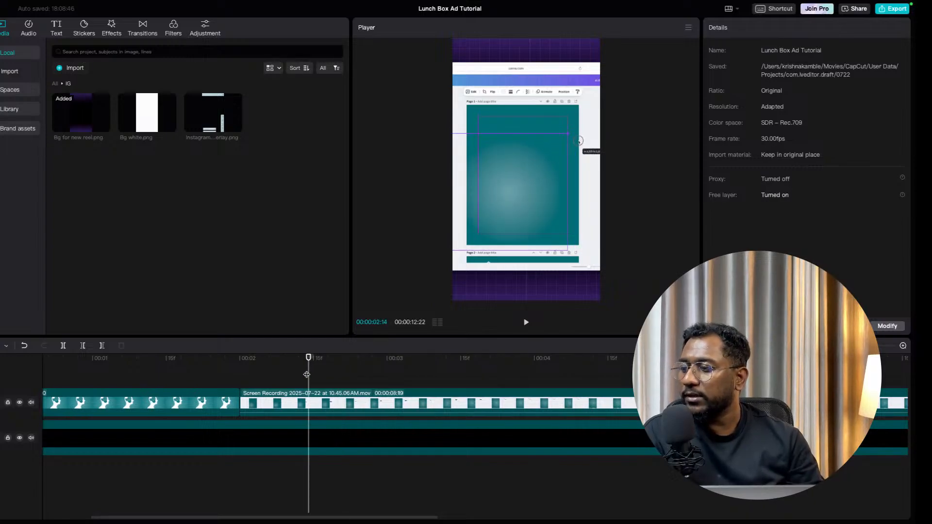
{"action": "left_click_drag", "start_coordinate": [309, 376], "coordinate": [405, 381]}
{"action": "scroll", "coordinate": [289, 391], "scroll_direction": "right", "scroll_amount": 5}
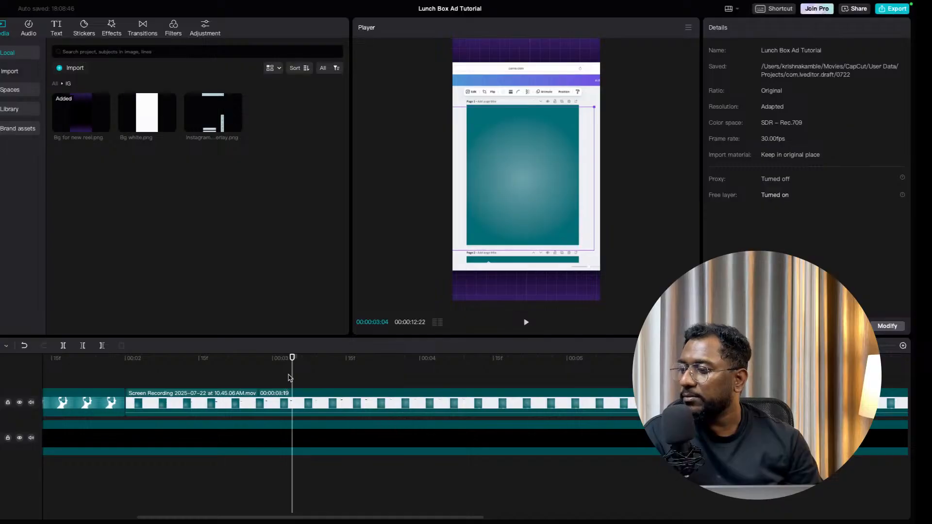
{"action": "left_click_drag", "start_coordinate": [295, 380], "coordinate": [524, 363]}
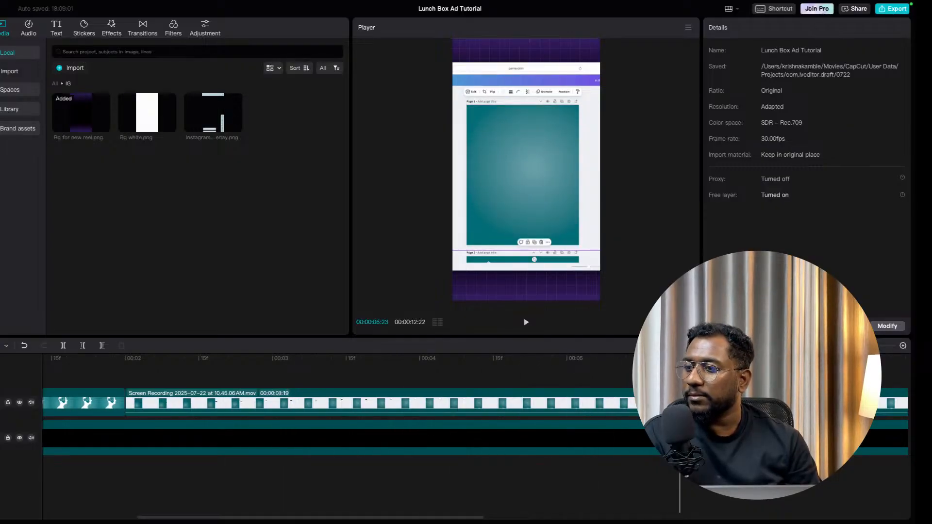
{"action": "left_click", "coordinate": [227, 399]}
{"action": "left_click_drag", "start_coordinate": [227, 399], "coordinate": [219, 377]}
{"action": "left_click", "coordinate": [241, 399]}
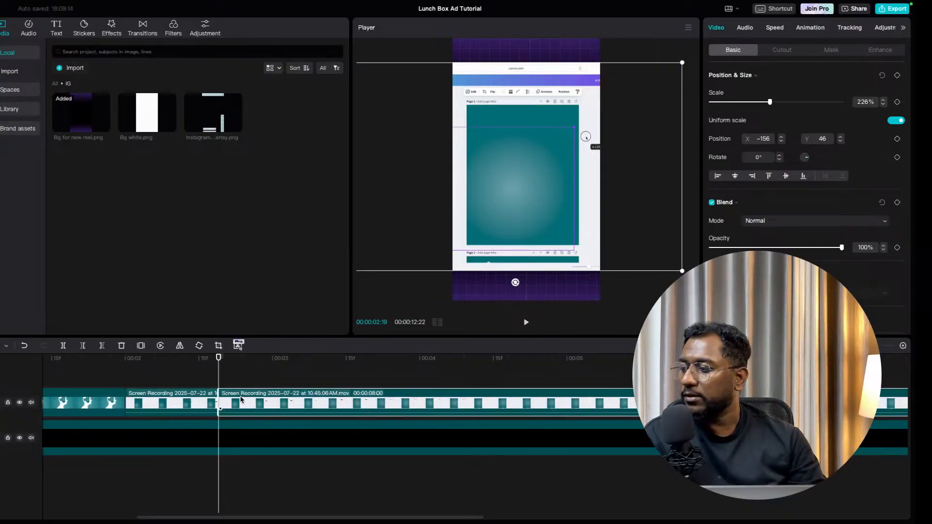
Check the rest of the screen recording after the split and delete that part from the timeline.
{"action": "scroll", "coordinate": [241, 399], "scroll_direction": "right", "scroll_amount": 10}
{"action": "left_click", "coordinate": [326, 375]}
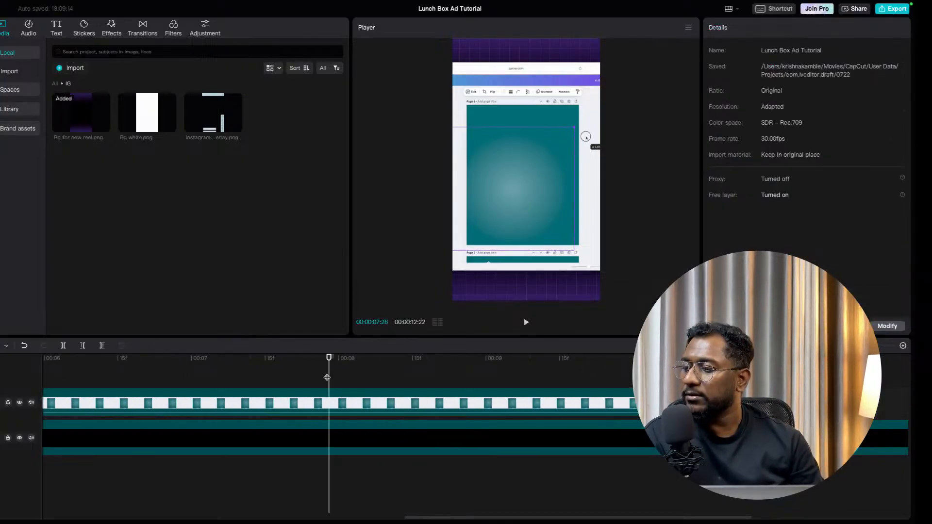
{"action": "left_click_drag", "start_coordinate": [327, 374], "coordinate": [711, 371]}
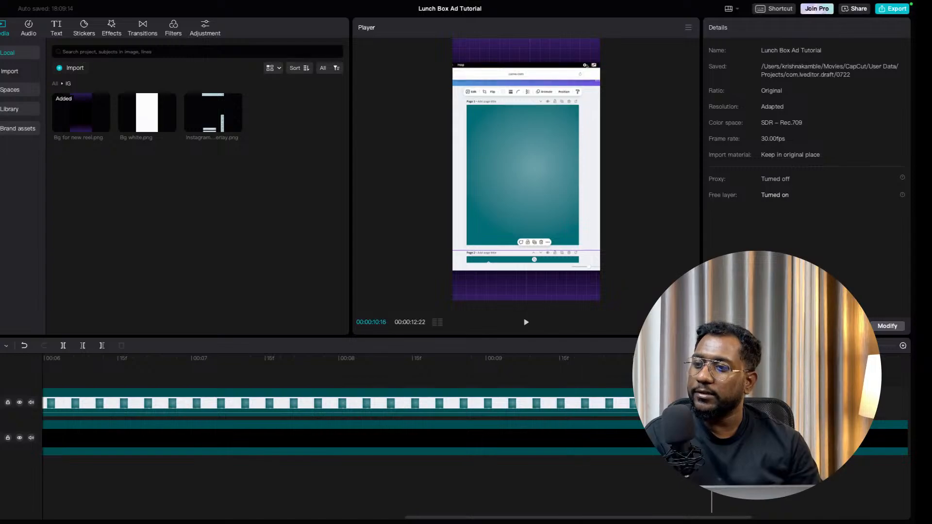
{"action": "left_click", "coordinate": [483, 403]}
{"action": "key", "text": "Delete"}
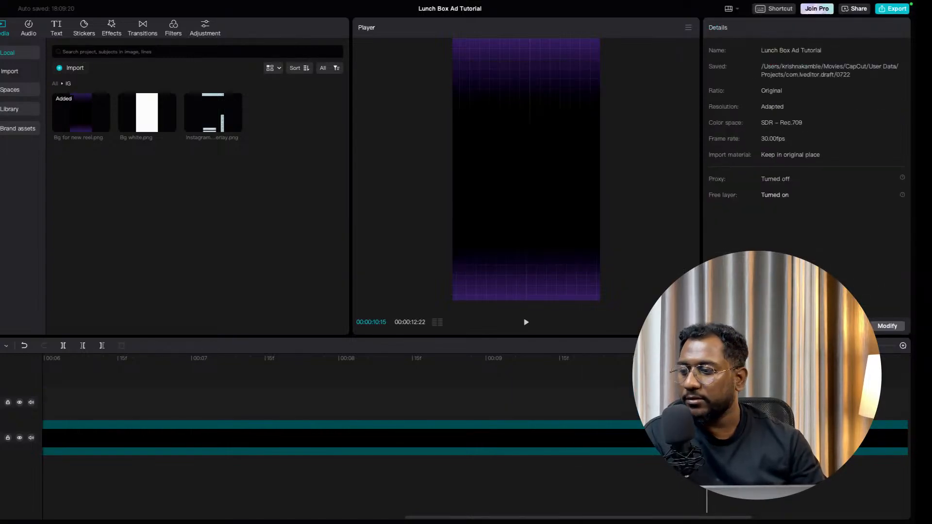
{"action": "left_click", "coordinate": [446, 407]}
{"action": "scroll", "coordinate": [443, 406], "scroll_direction": "left", "scroll_amount": 10}
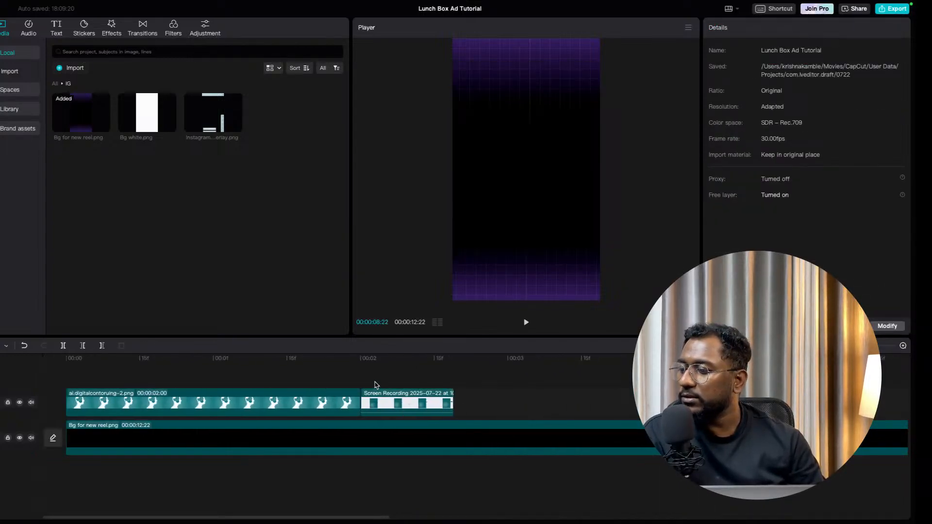
Speed up the short screen recording clip to 2.0x and play it back.
{"action": "left_click", "coordinate": [320, 389]}
{"action": "left_click", "coordinate": [381, 393]}
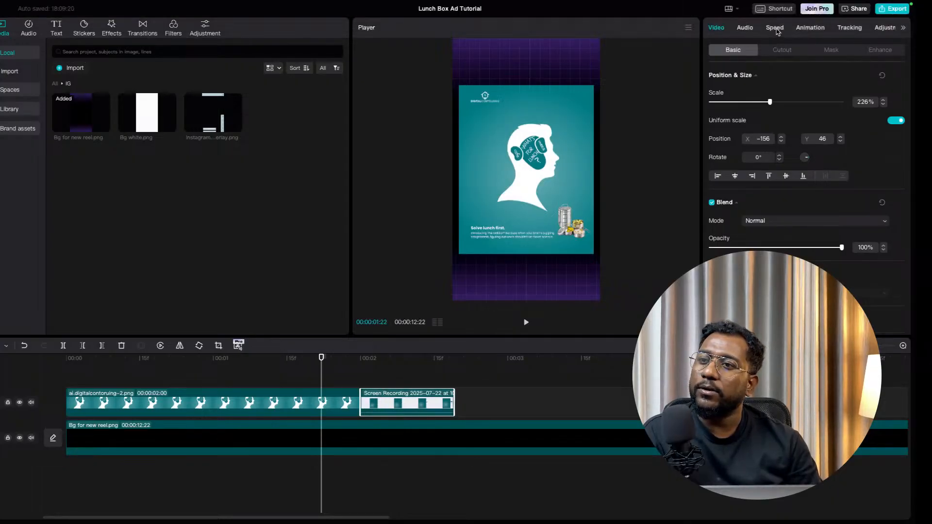
{"action": "left_click", "coordinate": [776, 29]}
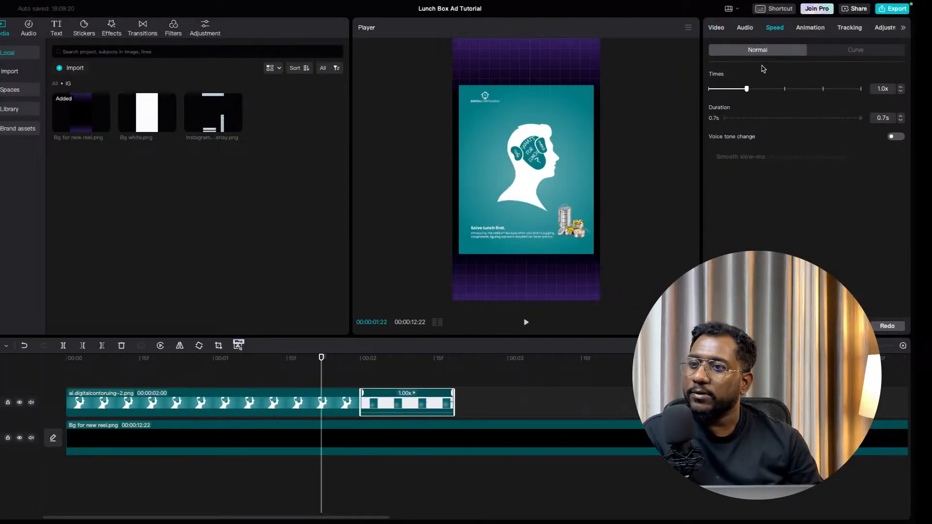
{"action": "left_click", "coordinate": [764, 89]}
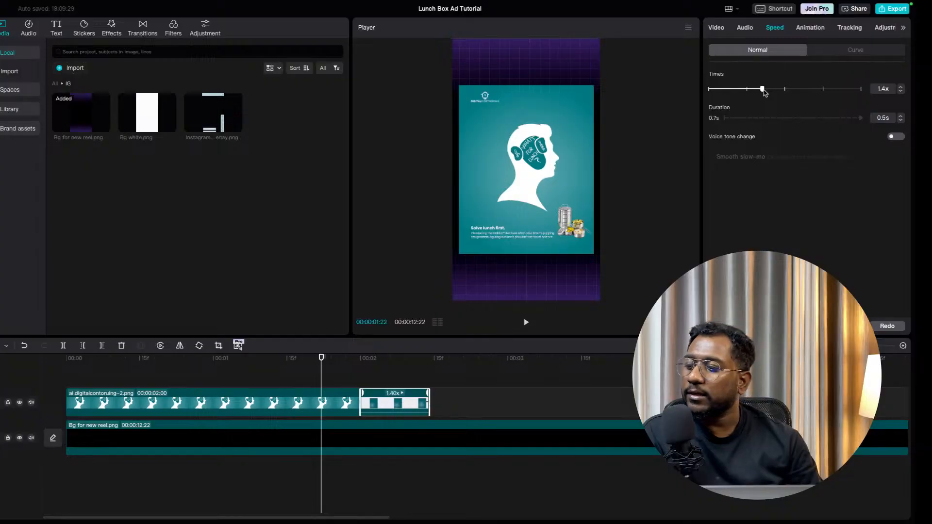
{"action": "left_click", "coordinate": [787, 89]}
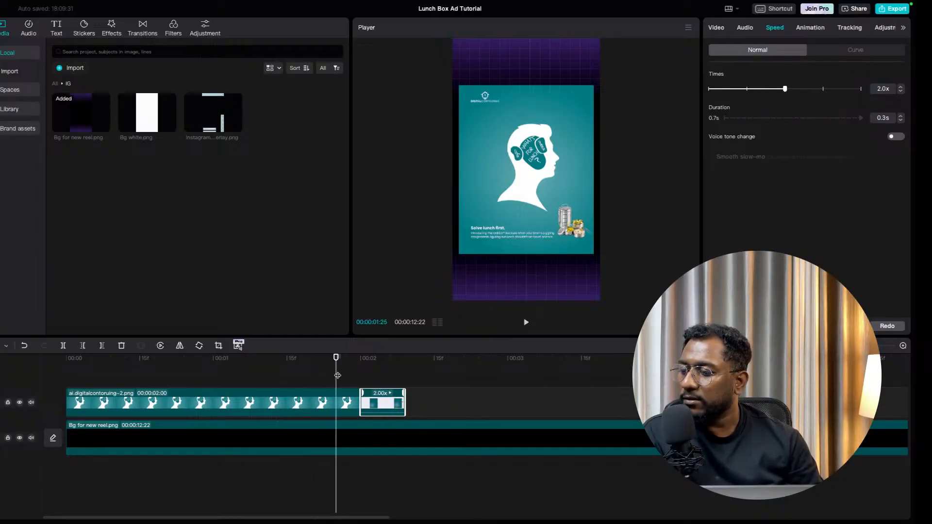
{"action": "left_click", "coordinate": [527, 322]}
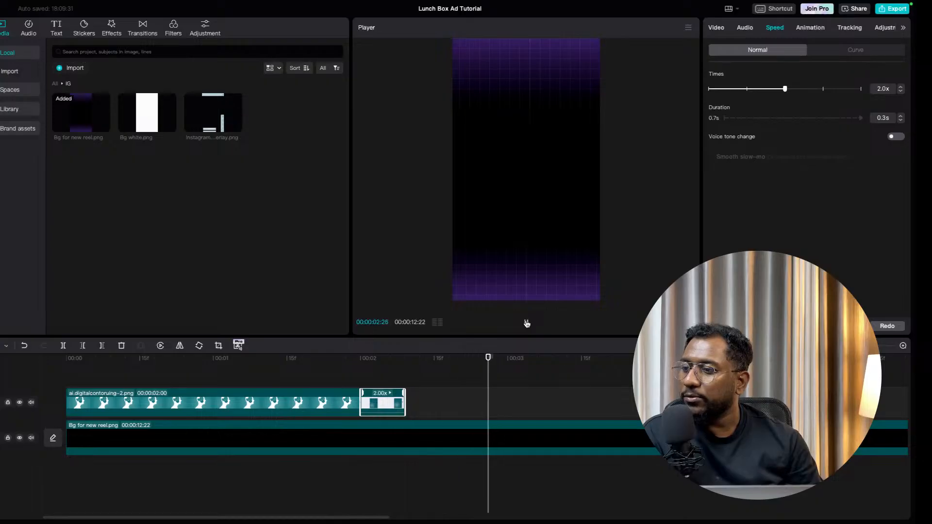
Set the speed of the short screen recording clip to 1.5x.
{"action": "left_click", "coordinate": [399, 403]}
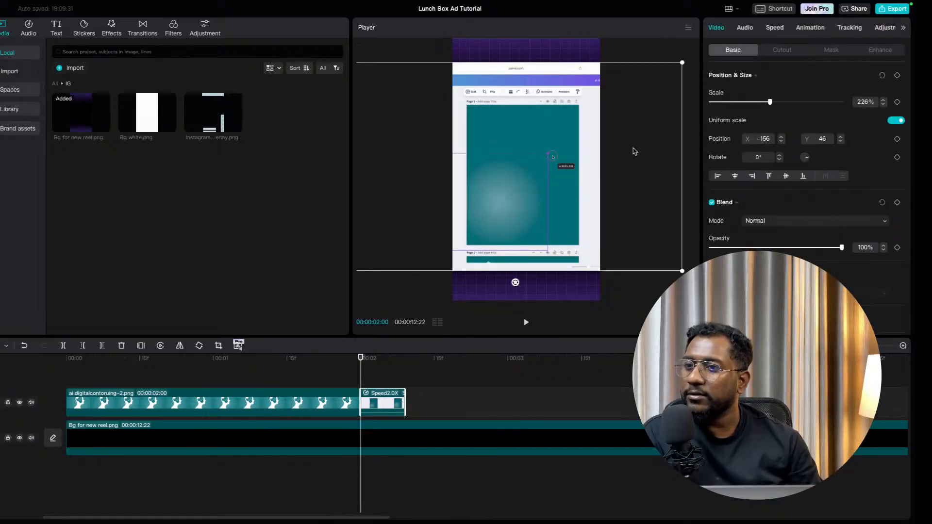
{"action": "left_click", "coordinate": [775, 27]}
{"action": "left_click_drag", "start_coordinate": [784, 90], "coordinate": [774, 90]}
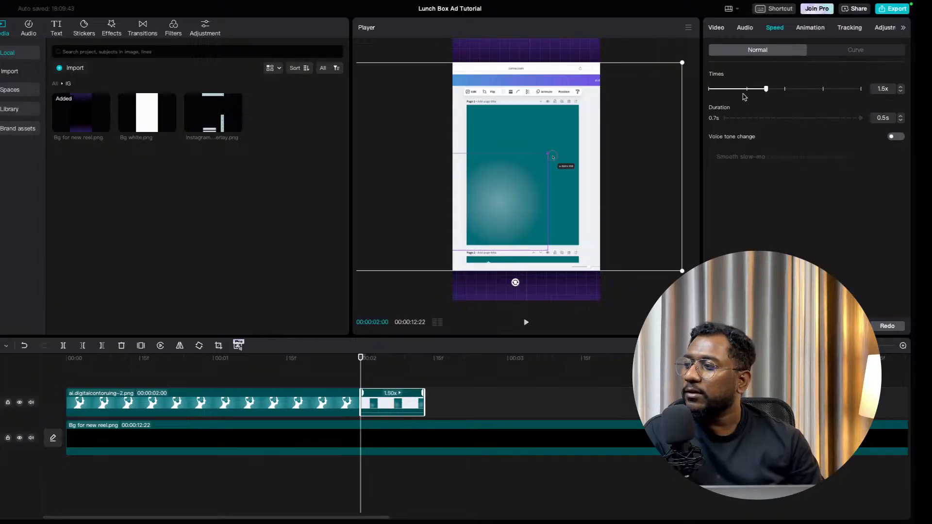
Add the 10.46.19AM screen recording from the main media folder after the short clip and snap it against the clip's end without replacing it.
{"action": "left_click", "coordinate": [54, 83]}
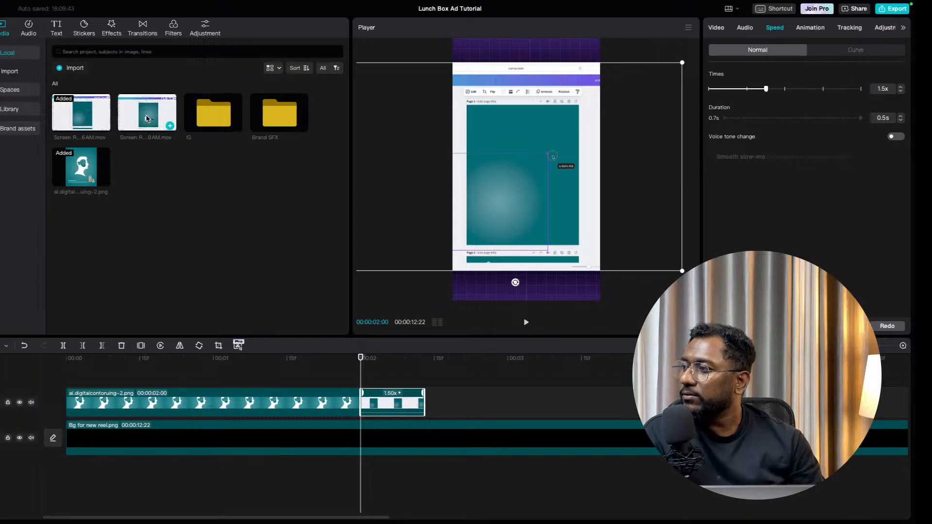
{"action": "left_click_drag", "start_coordinate": [147, 118], "coordinate": [420, 403]}
{"action": "left_click", "coordinate": [479, 356]}
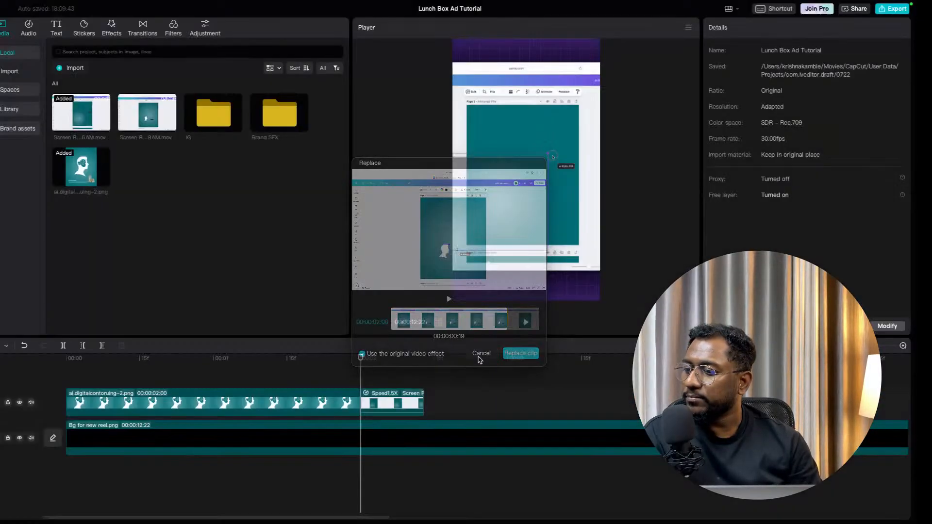
{"action": "left_click_drag", "start_coordinate": [141, 119], "coordinate": [463, 402]}
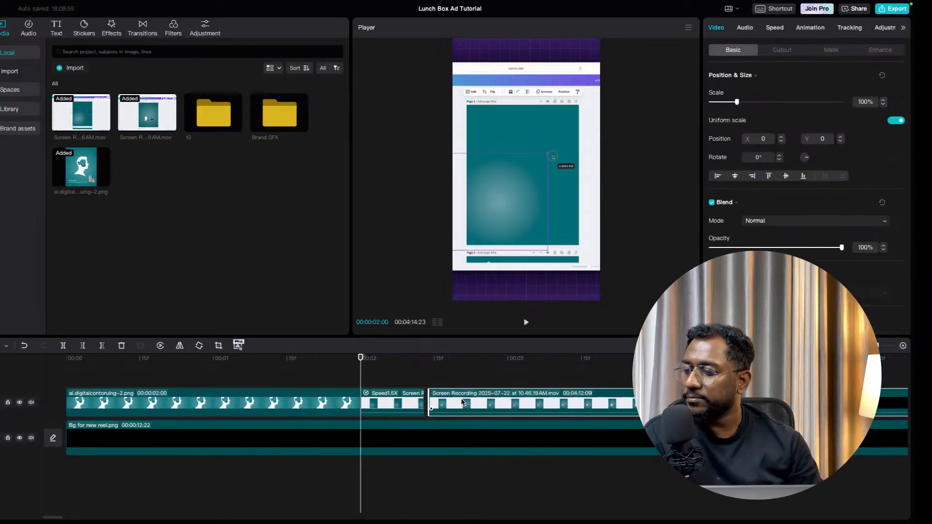
{"action": "scroll", "coordinate": [464, 403], "scroll_direction": "right", "scroll_amount": 5}
{"action": "left_click_drag", "start_coordinate": [156, 373], "coordinate": [221, 372]}
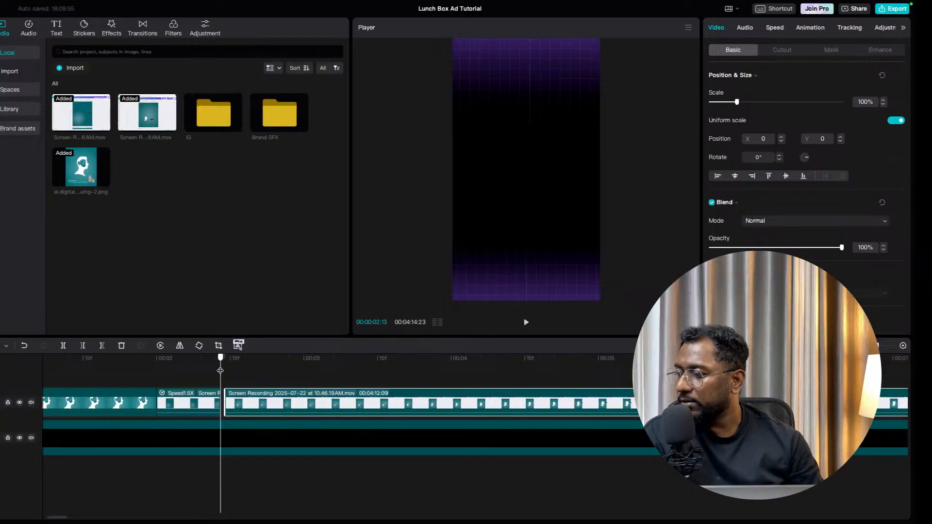
{"action": "left_click_drag", "start_coordinate": [300, 395], "coordinate": [295, 399]}
Enlarge the second screen recording to 226% and move it to X -64, Y 71 so the Canva page fills the vertical frame.
{"action": "left_click", "coordinate": [215, 376]}
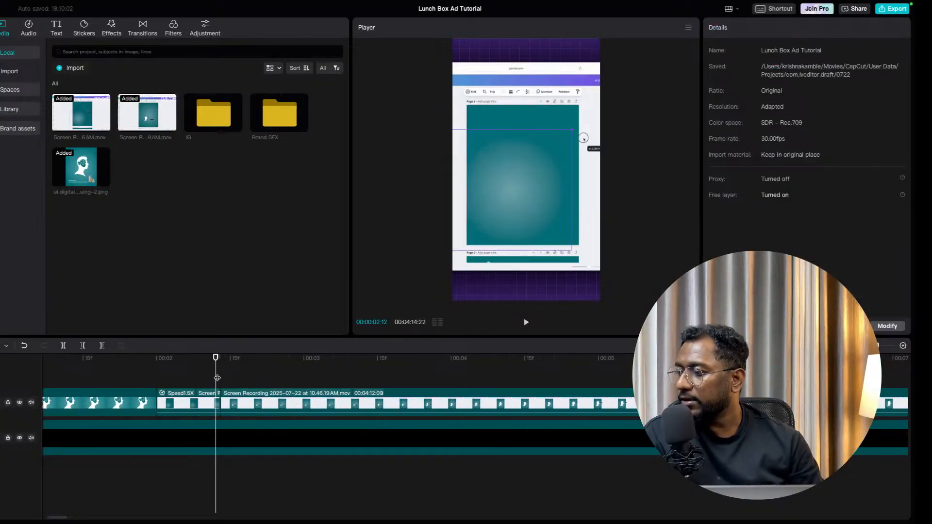
{"action": "left_click", "coordinate": [234, 378]}
{"action": "mouse_move", "coordinate": [233, 378]}
{"action": "left_mouse_down"}
{"action": "mouse_move", "coordinate": [220, 373]}
{"action": "mouse_move", "coordinate": [235, 375]}
{"action": "left_mouse_up"}
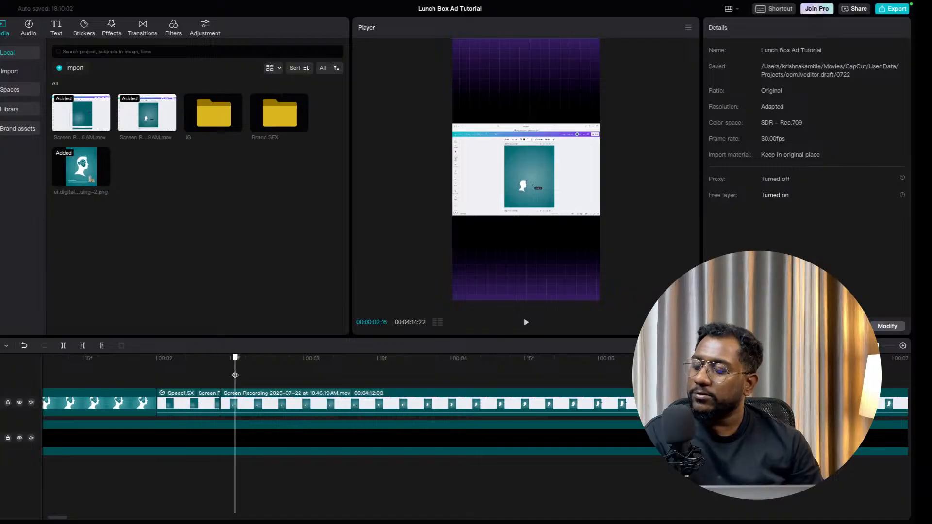
{"action": "left_click", "coordinate": [492, 192]}
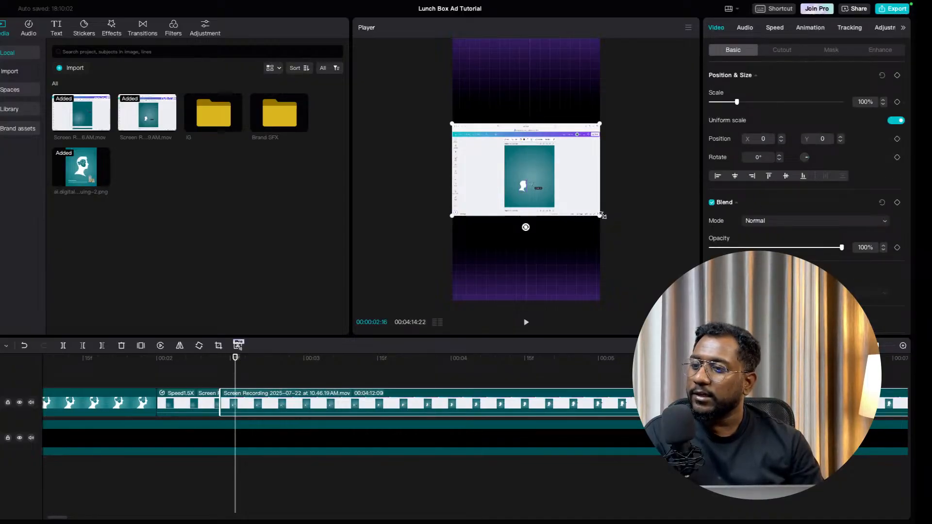
{"action": "left_click_drag", "start_coordinate": [602, 216], "coordinate": [669, 269]}
{"action": "left_click_drag", "start_coordinate": [640, 226], "coordinate": [657, 223]}
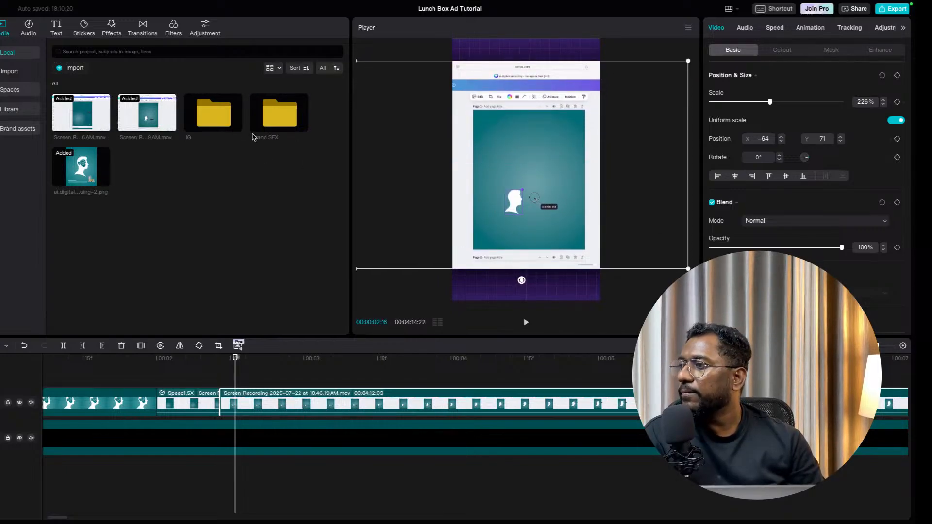
Add Instagram Overlay.png from the IG folder above the second screen recording as a framing guide and shift it to X -46, Y 0.
{"action": "left_click", "coordinate": [223, 123]}
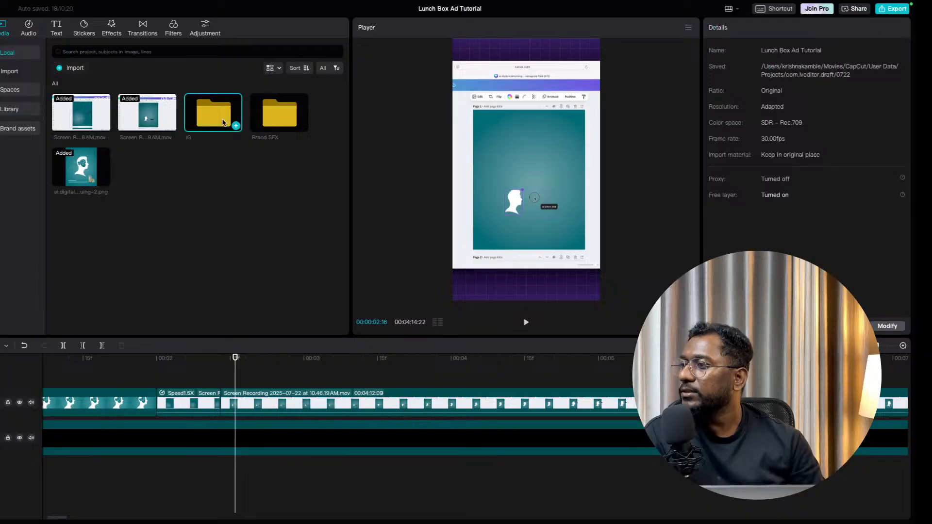
{"action": "double_click", "coordinate": [224, 123]}
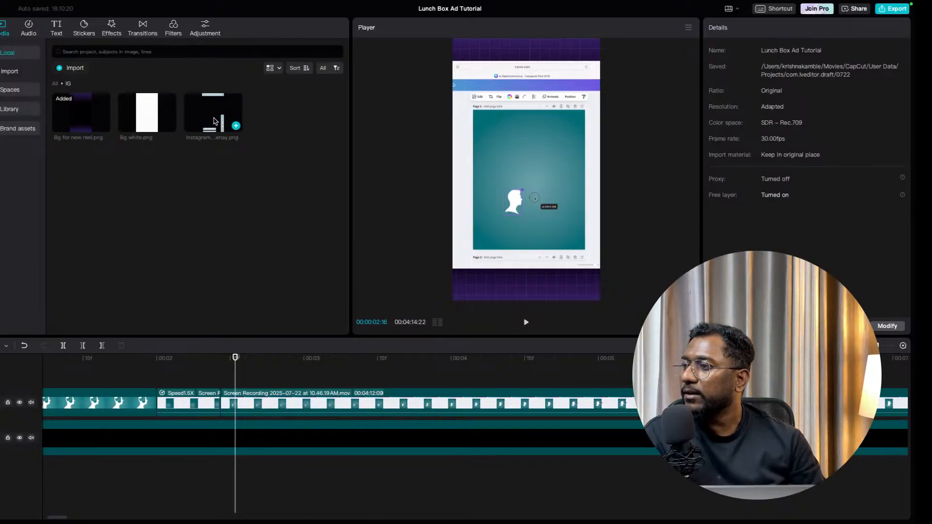
{"action": "left_click_drag", "start_coordinate": [220, 122], "coordinate": [212, 382]}
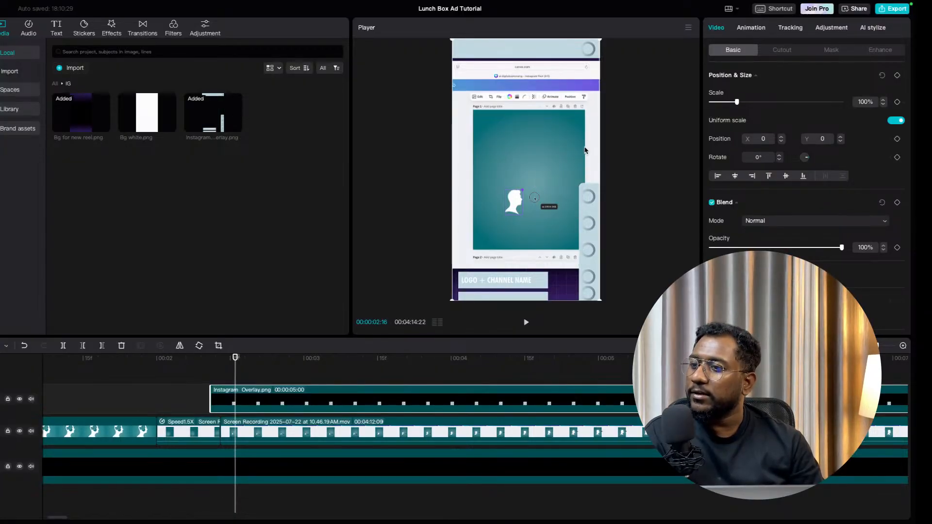
{"action": "left_click_drag", "start_coordinate": [588, 159], "coordinate": [585, 159]}
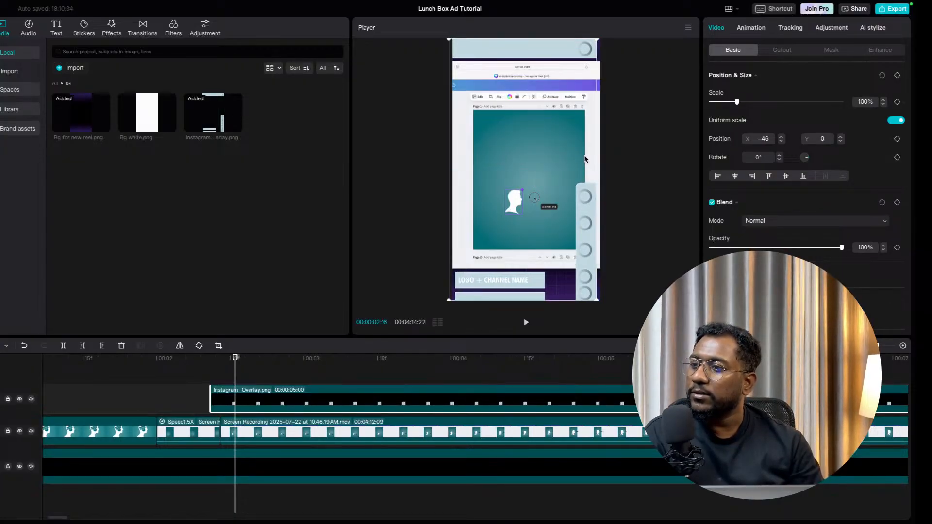
Reduce the second screen recording to 221% and move it to X -203, Y 121, keeping the Canva page clear of the overlay's icons.
{"action": "left_click", "coordinate": [374, 432]}
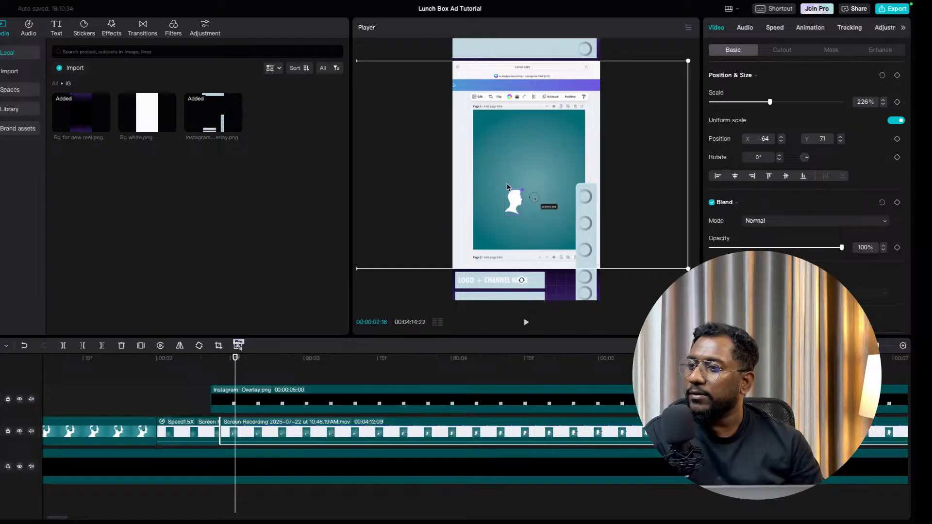
{"action": "left_click_drag", "start_coordinate": [505, 187], "coordinate": [502, 185]}
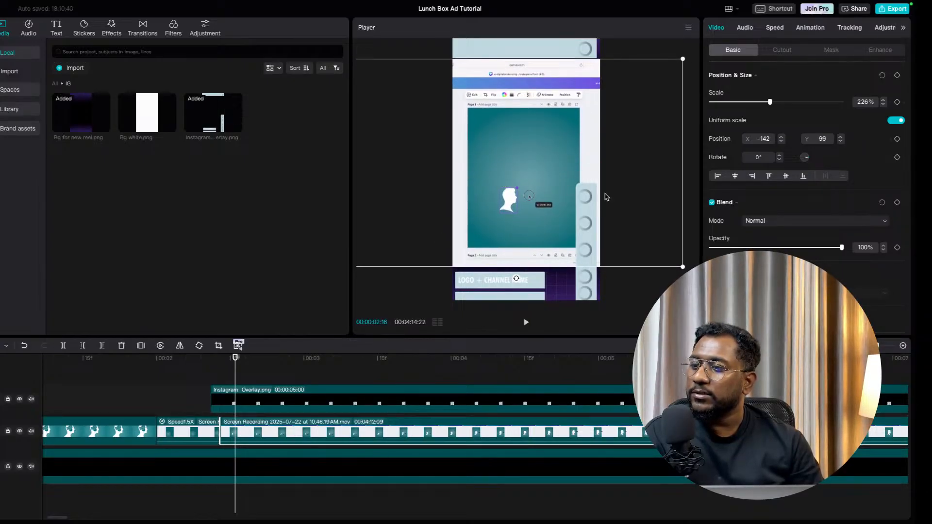
{"action": "left_click_drag", "start_coordinate": [685, 267], "coordinate": [679, 264]}
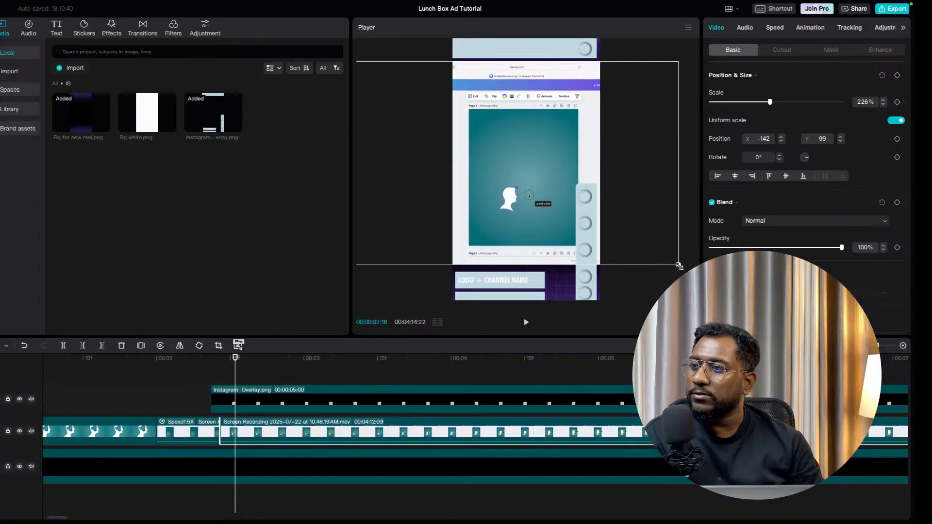
{"action": "left_click_drag", "start_coordinate": [638, 224], "coordinate": [634, 221]}
{"action": "left_click", "coordinate": [537, 278]}
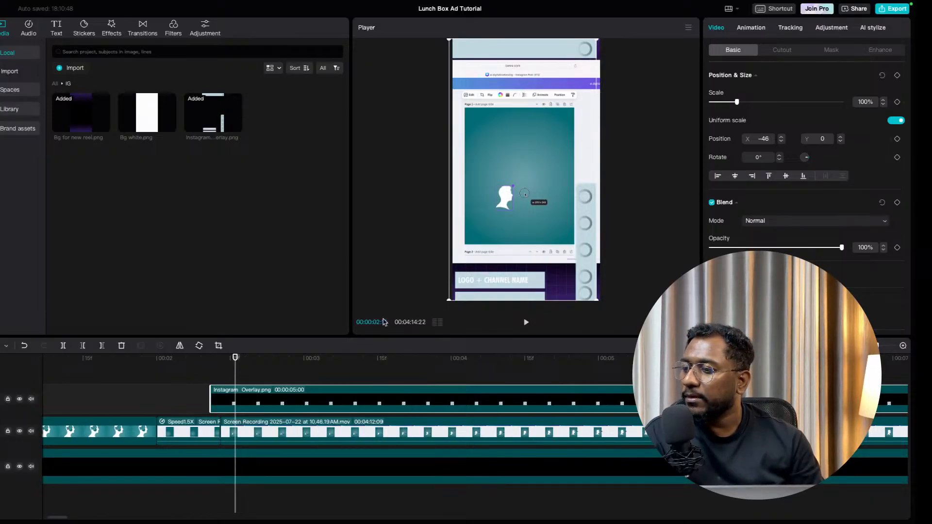
Enlarge the second screen recording to 226% and reposition it at X -82, Y 64 so the Canva page fills the frame's width.
{"action": "left_click", "coordinate": [370, 430]}
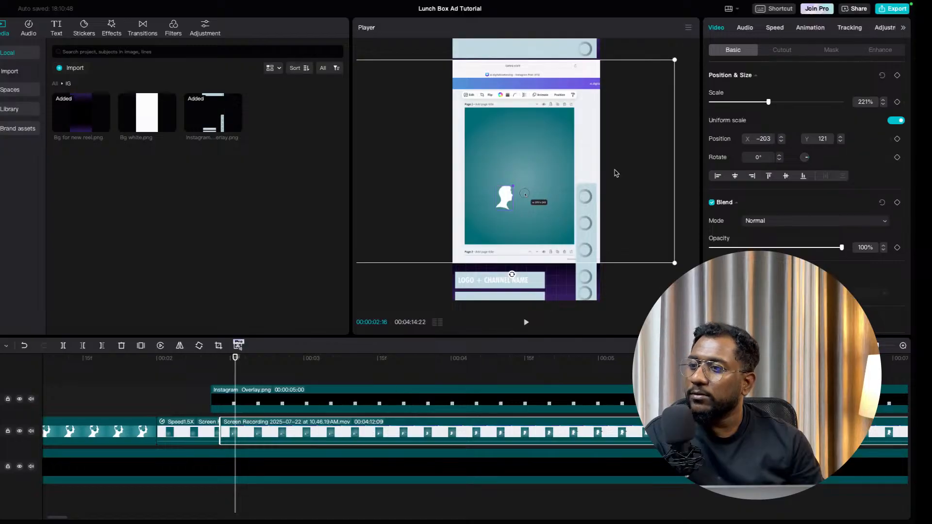
{"action": "left_click_drag", "start_coordinate": [674, 263], "coordinate": [679, 266]}
{"action": "left_click_drag", "start_coordinate": [645, 221], "coordinate": [636, 192]}
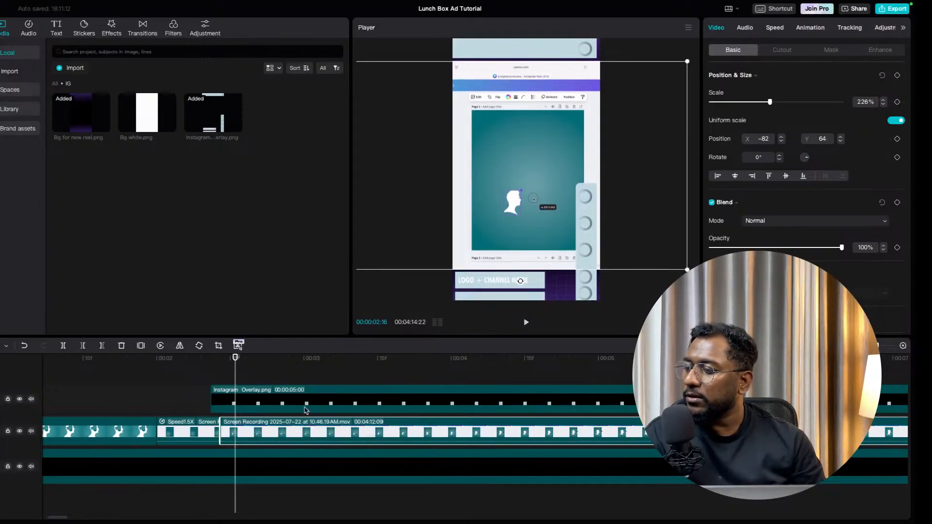
Delete the Instagram Overlay.png guide from the timeline.
{"action": "left_click", "coordinate": [293, 371]}
{"action": "left_click", "coordinate": [243, 443]}
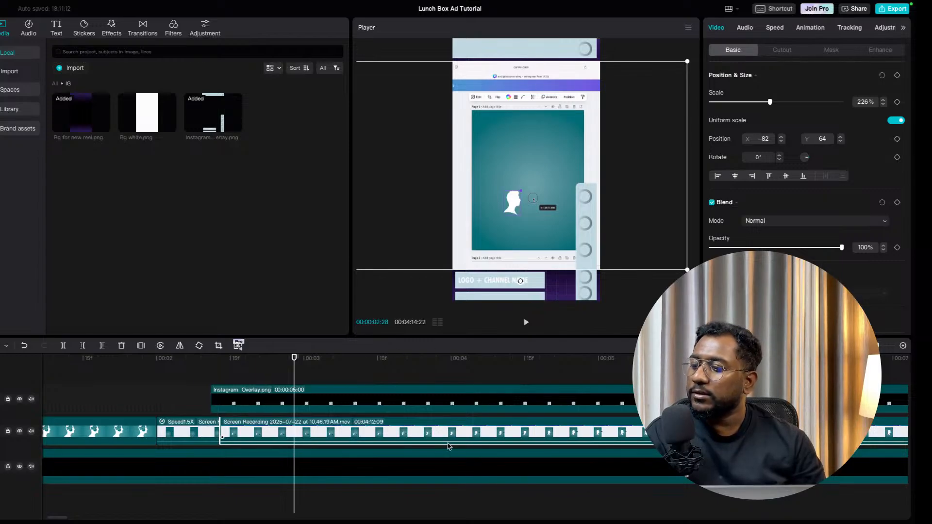
{"action": "left_click", "coordinate": [419, 398]}
{"action": "key", "text": "Delete"}
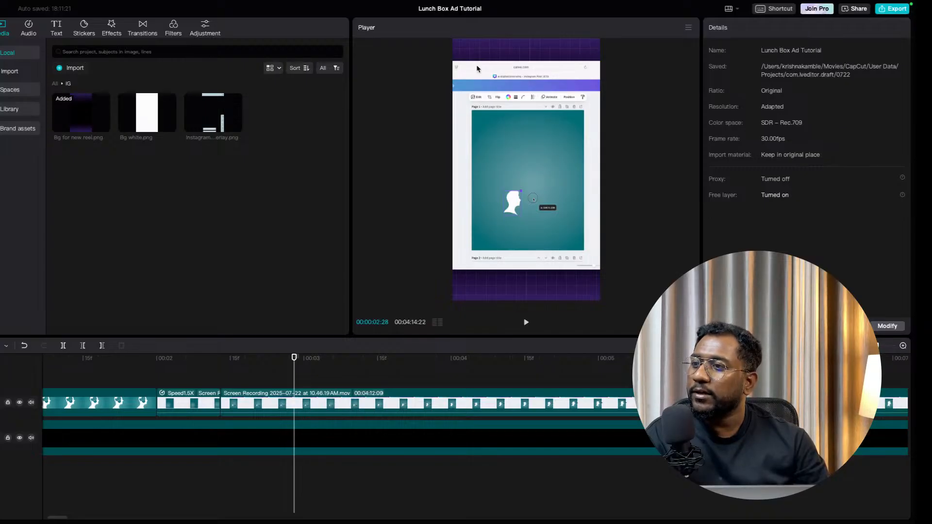
Open the Mask options for the second screen recording.
{"action": "left_click", "coordinate": [393, 406]}
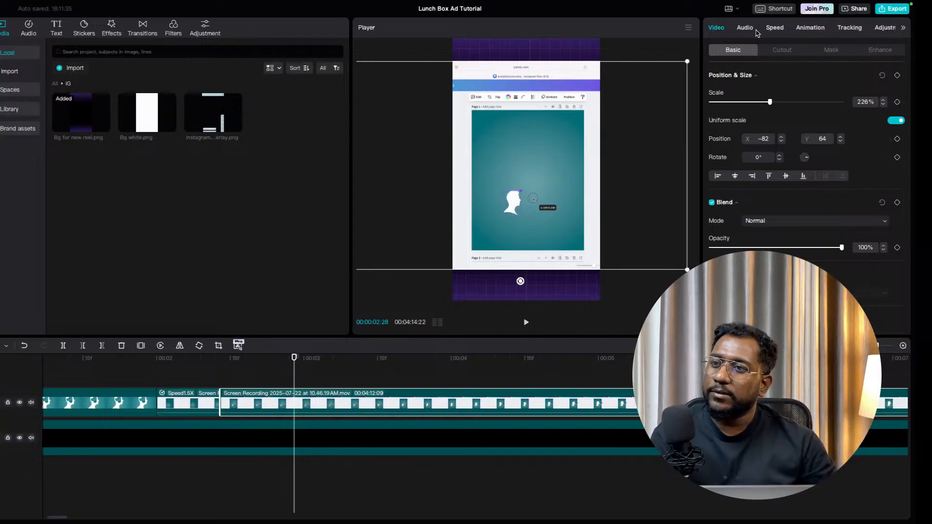
{"action": "left_click", "coordinate": [783, 51]}
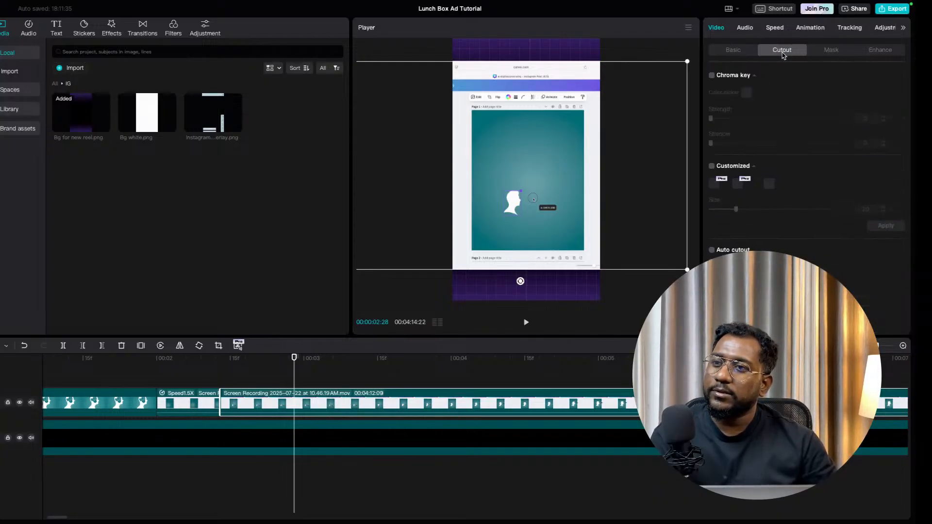
{"action": "left_click", "coordinate": [832, 51]}
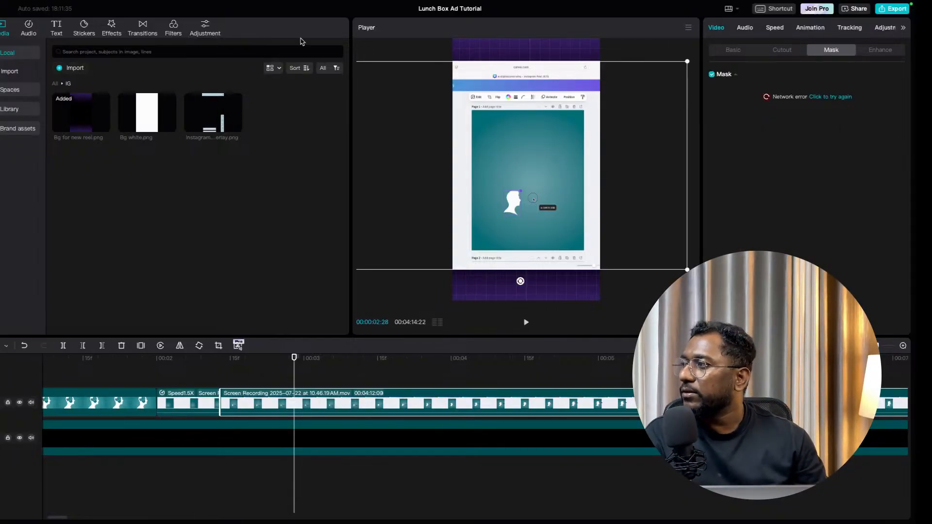
Close and relaunch CapCut, dismiss its Pro offer and version update notice, and reopen the Lunch Box Ad Tutorial project.
{"action": "mouse_move", "coordinate": [9, 9]}
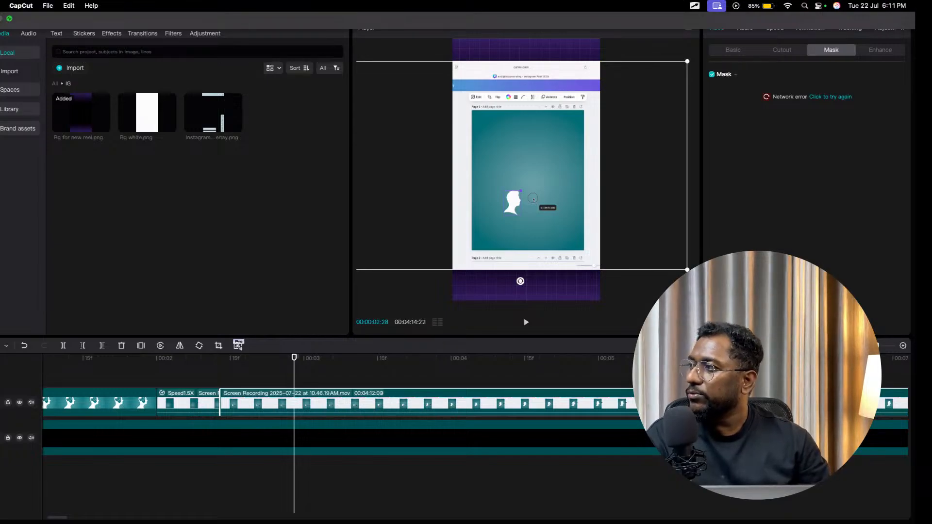
{"action": "left_click", "coordinate": [1, 18]}
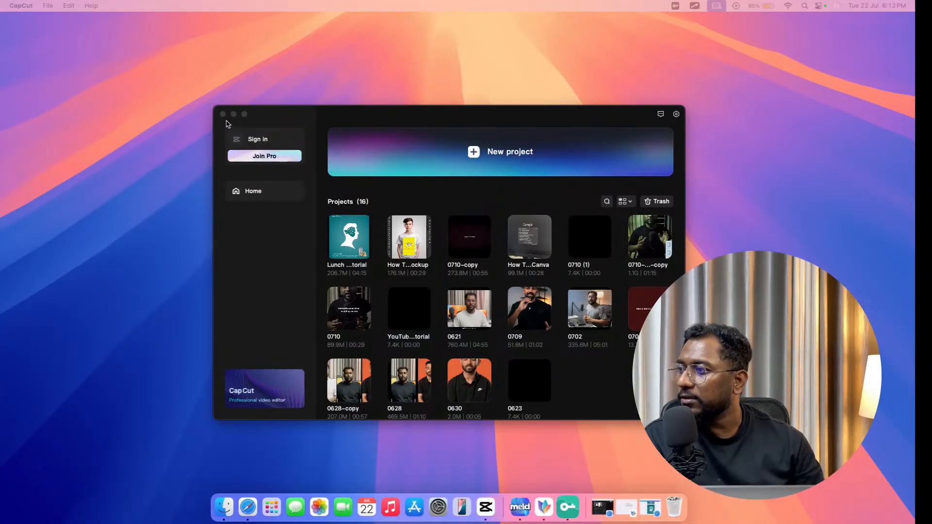
{"action": "left_click", "coordinate": [223, 116]}
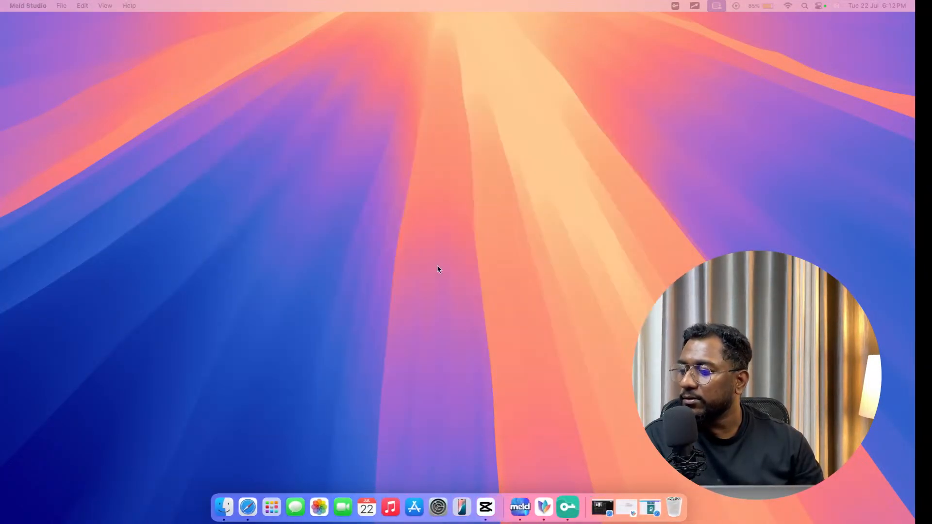
{"action": "left_click", "coordinate": [486, 498]}
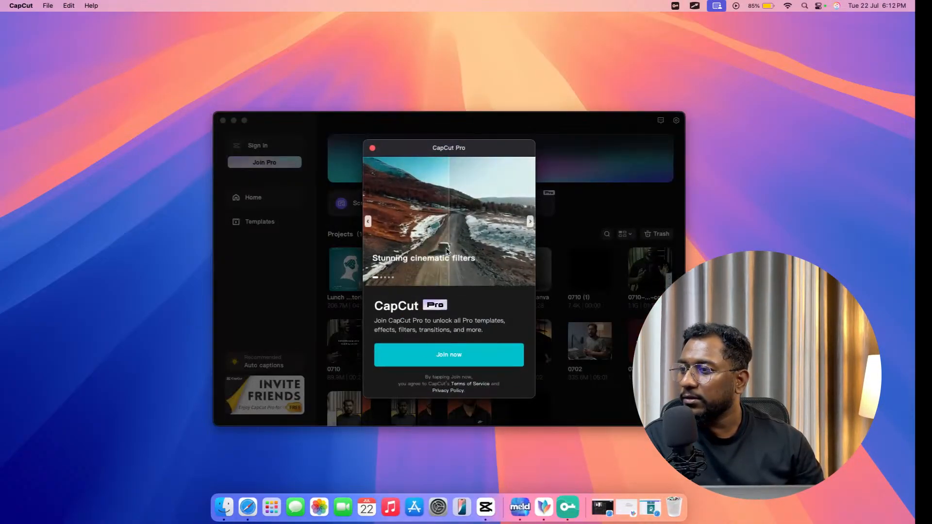
{"action": "left_click", "coordinate": [373, 148]}
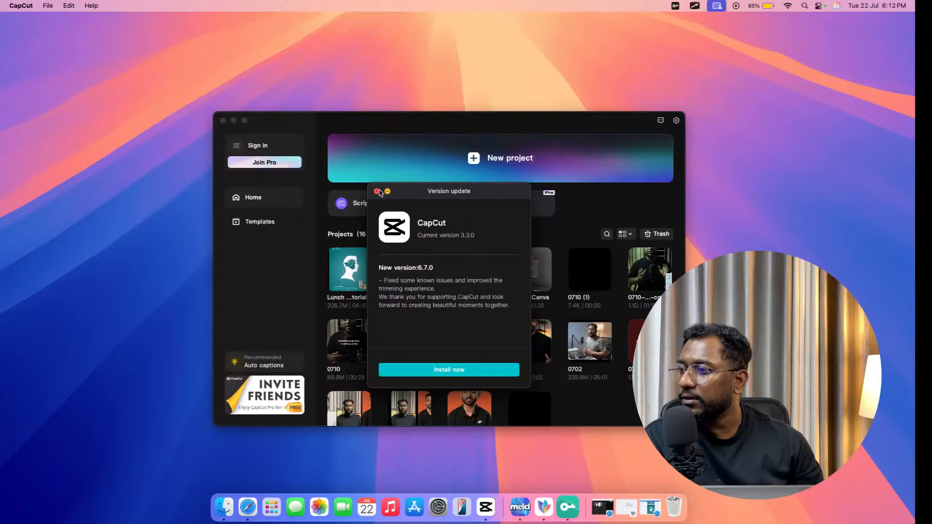
{"action": "left_click", "coordinate": [378, 190]}
{"action": "left_click", "coordinate": [353, 268]}
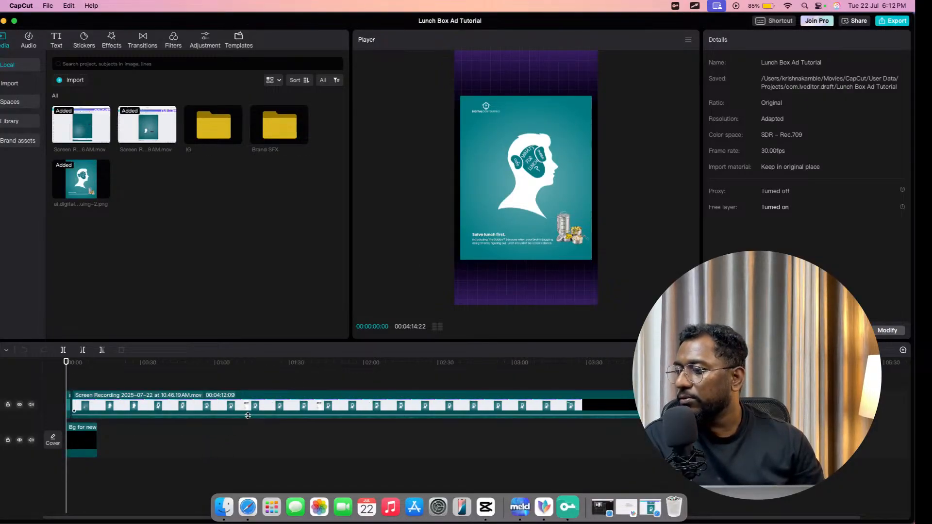
Try the Mirror and Horizontal masks on the second screen recording and set its mask back to None.
{"action": "left_click", "coordinate": [238, 431]}
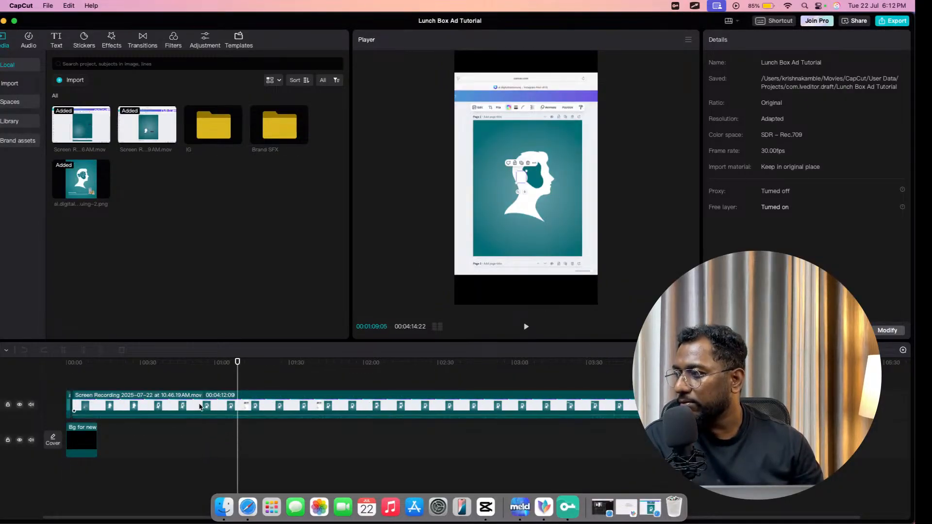
{"action": "left_click", "coordinate": [198, 405]}
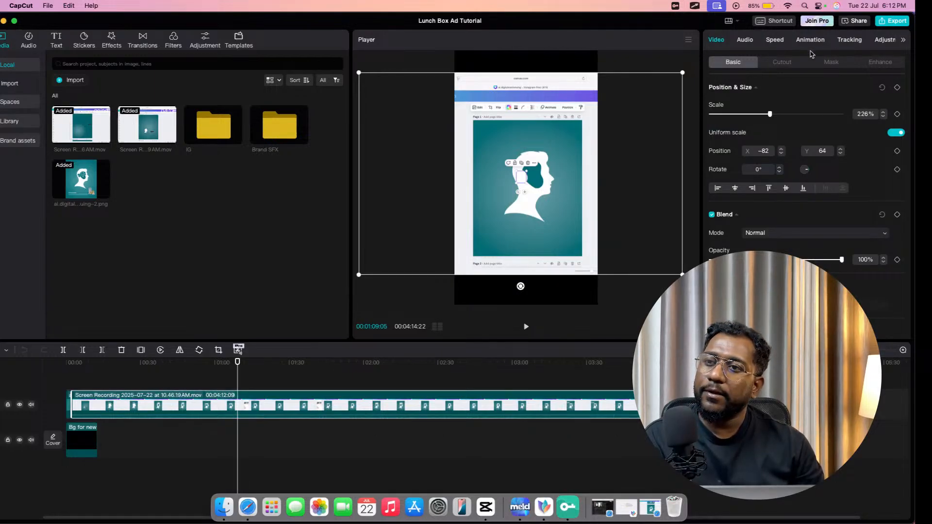
{"action": "left_click", "coordinate": [831, 62]}
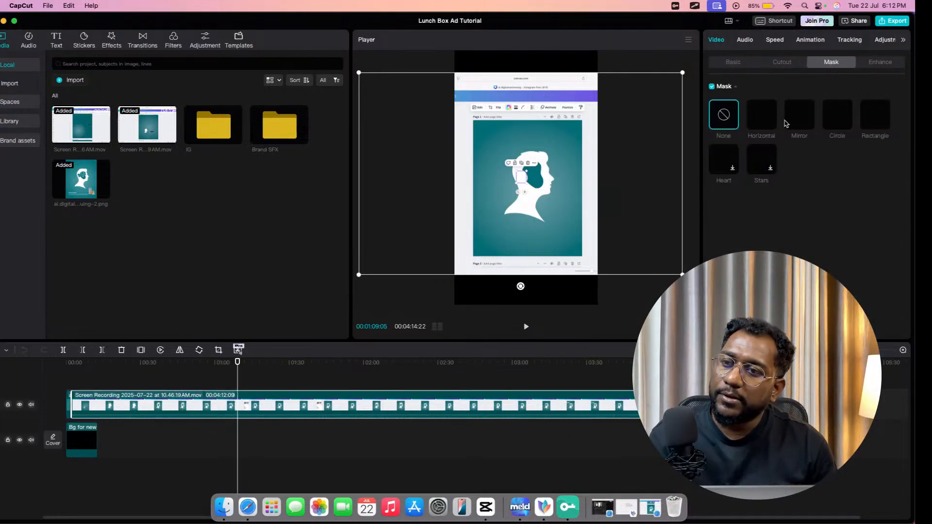
{"action": "left_click", "coordinate": [800, 115]}
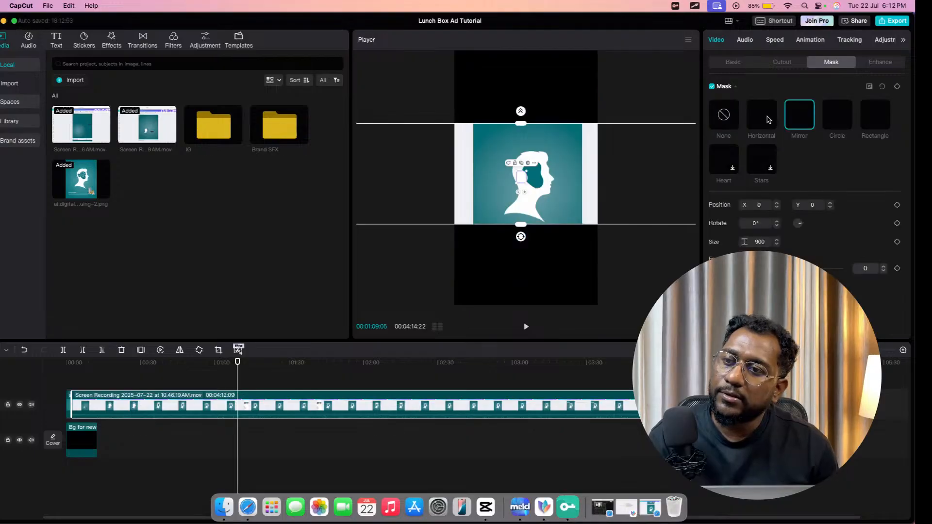
{"action": "left_click", "coordinate": [760, 115]}
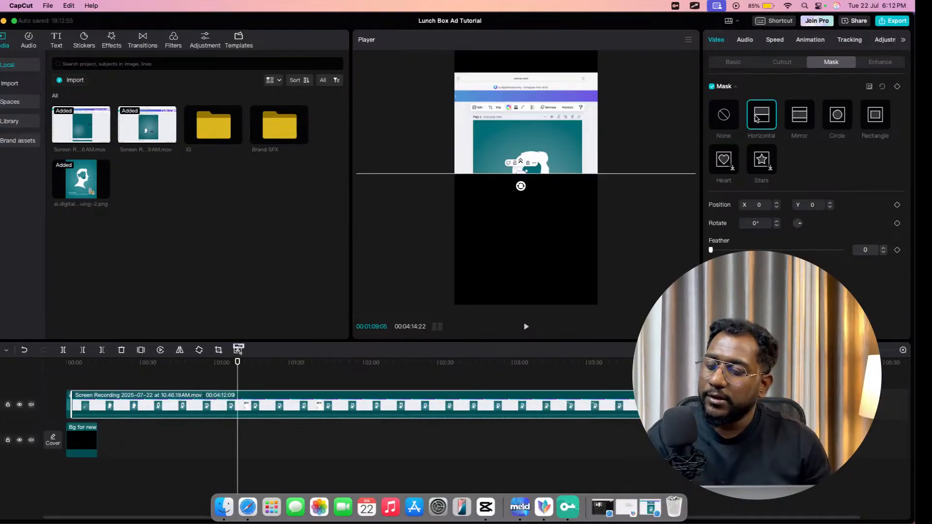
{"action": "left_click", "coordinate": [718, 133]}
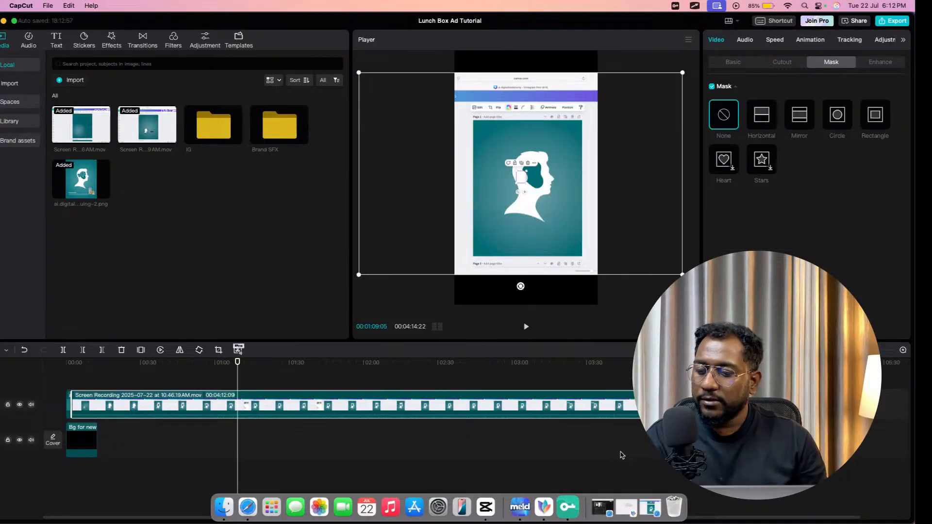
Switch to VPN Proxy Master, dismiss its subscription offers, check its connection panel, and return to CapCut.
{"action": "left_click", "coordinate": [577, 509]}
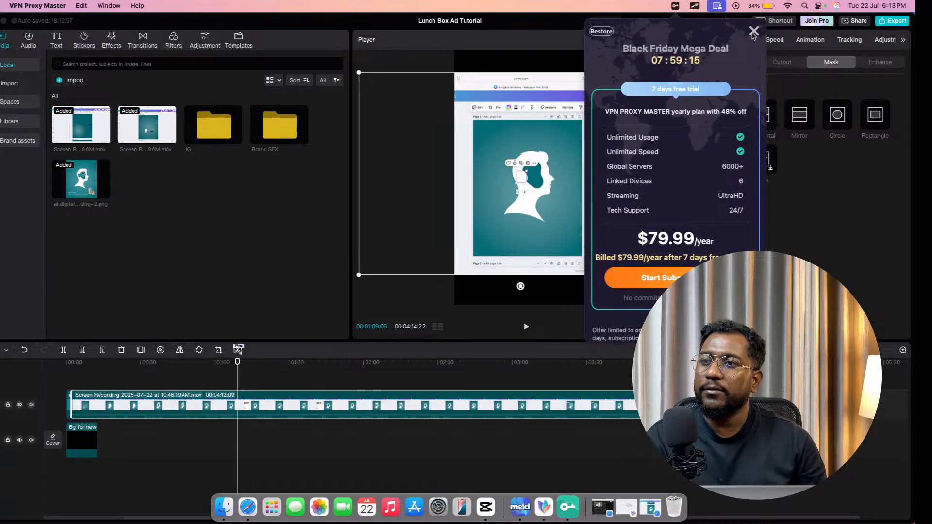
{"action": "left_click", "coordinate": [754, 32]}
{"action": "left_click", "coordinate": [732, 115]}
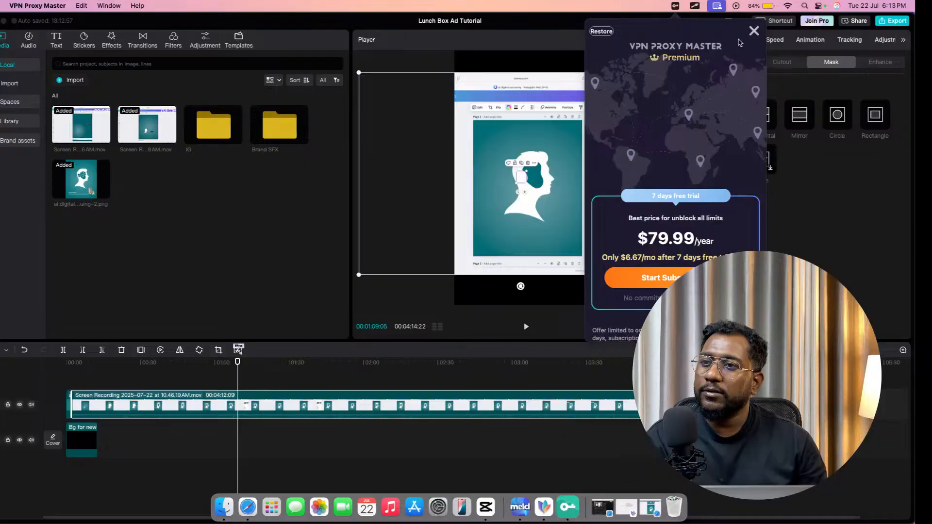
{"action": "left_click", "coordinate": [753, 32]}
{"action": "left_click", "coordinate": [576, 462]}
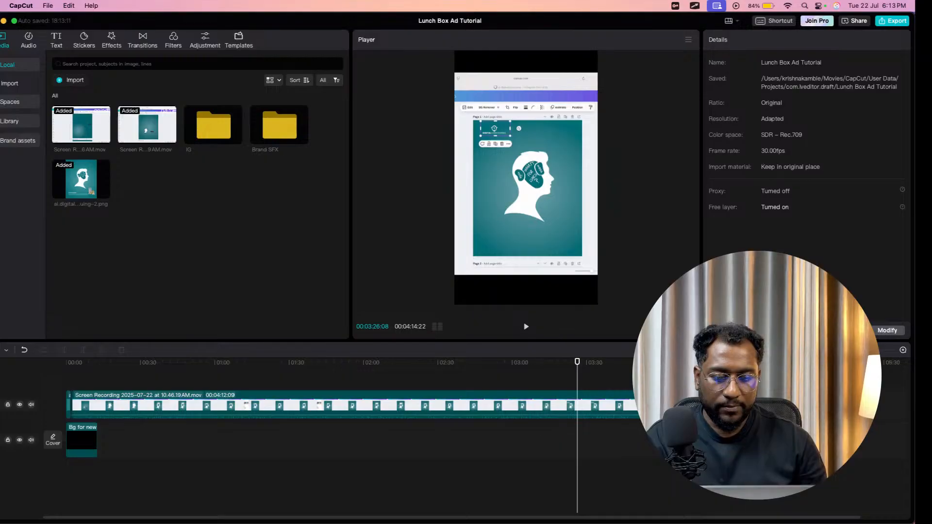
{"action": "left_click", "coordinate": [676, 6]}
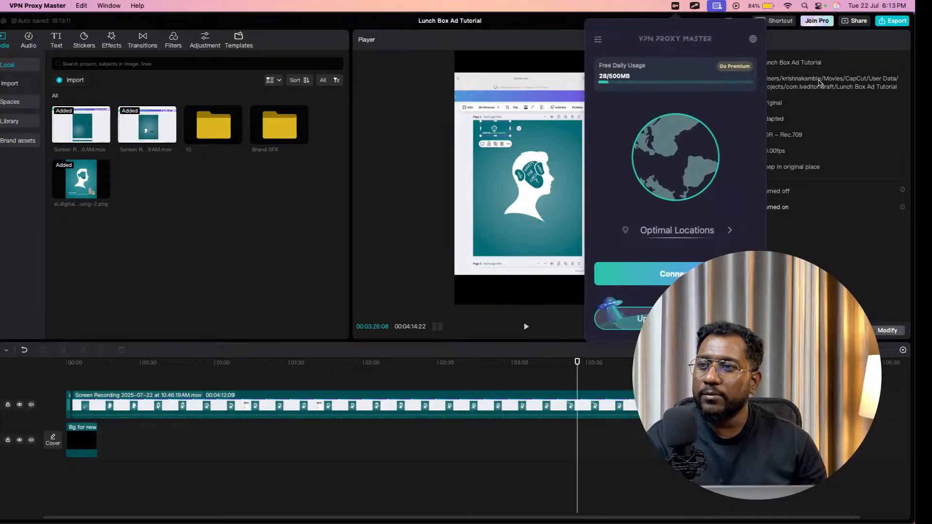
{"action": "left_click", "coordinate": [718, 6]}
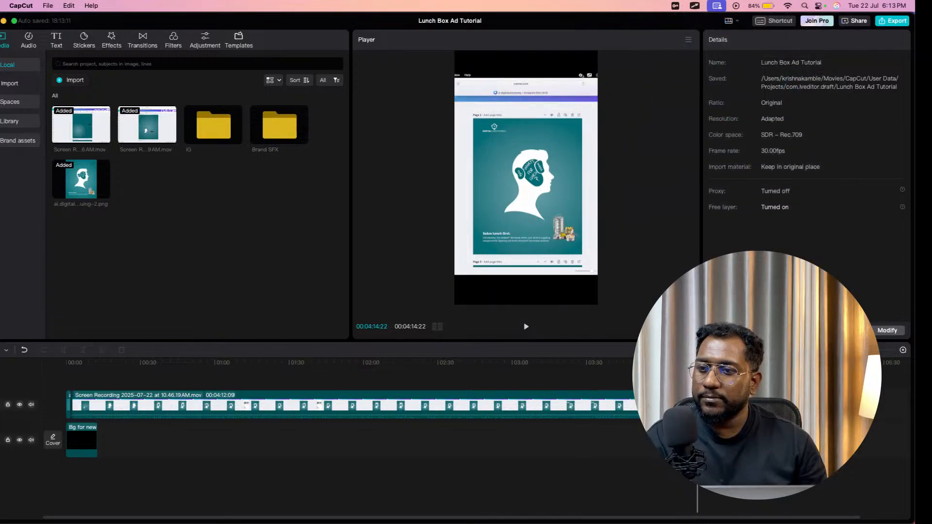
Scrub through the second screen recording between 00:02:38 and 00:03:13 and inspect the background and recording clips on the timeline.
{"action": "left_click", "coordinate": [518, 367]}
{"action": "left_click", "coordinate": [453, 379]}
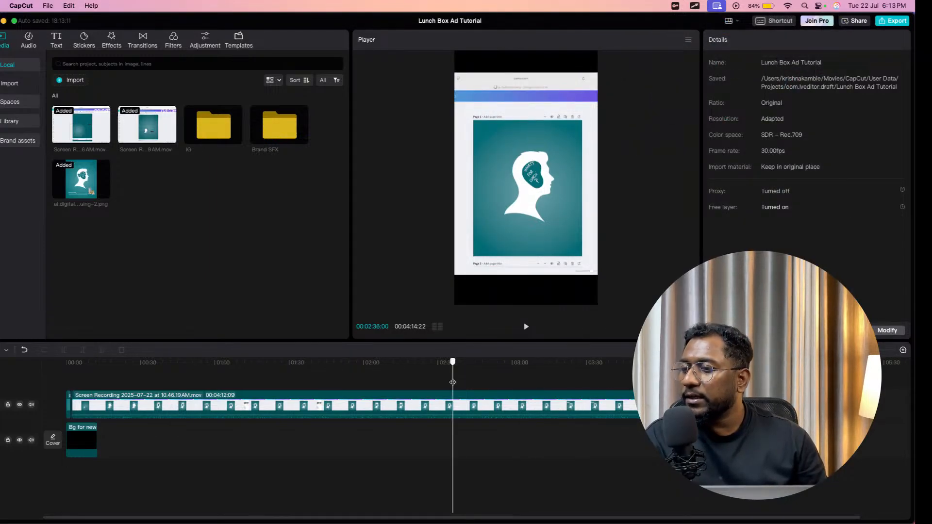
{"action": "left_click", "coordinate": [481, 365]}
{"action": "left_click", "coordinate": [546, 364]}
{"action": "left_click", "coordinate": [502, 396]}
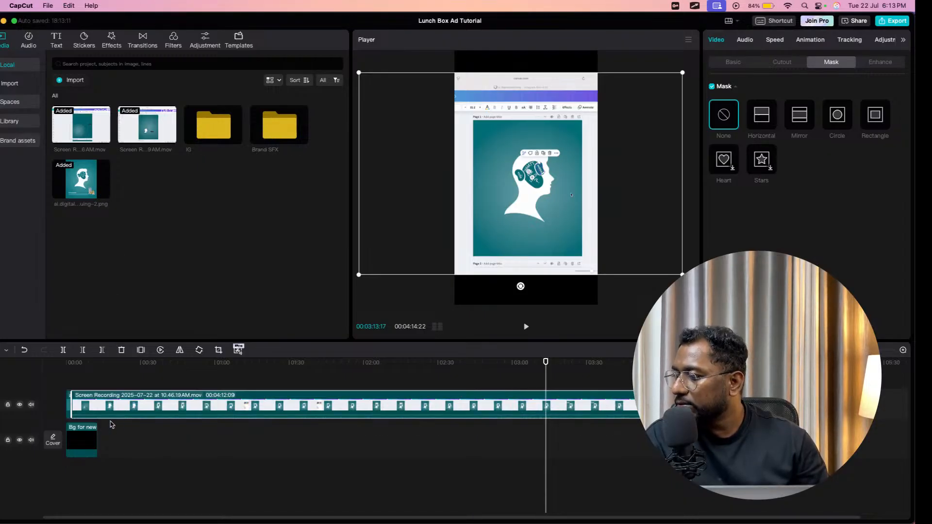
{"action": "left_click", "coordinate": [91, 445]}
{"action": "left_click", "coordinate": [145, 398]}
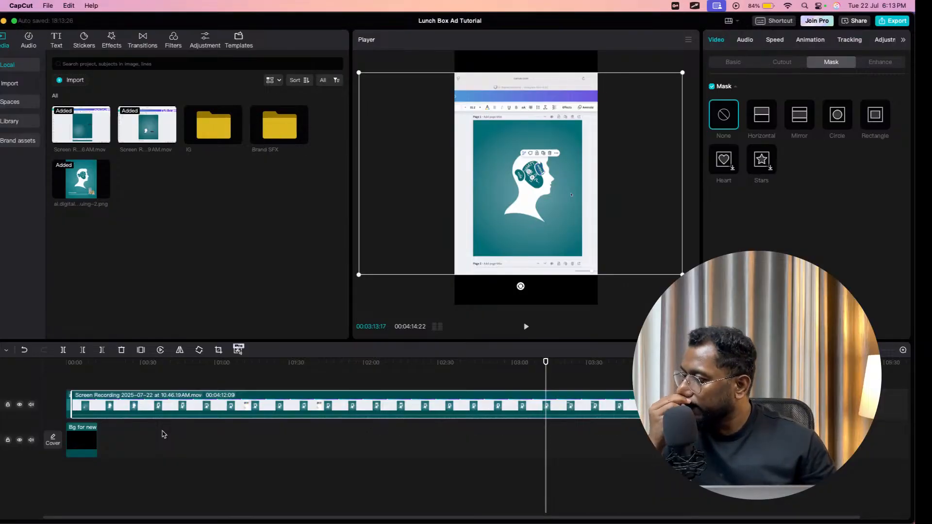
Try the Horizontal and Mirror masks on the second screen recording at 00:00:17:18, and apply the Rectangle mask.
{"action": "left_click", "coordinate": [109, 390]}
{"action": "left_click", "coordinate": [149, 403]}
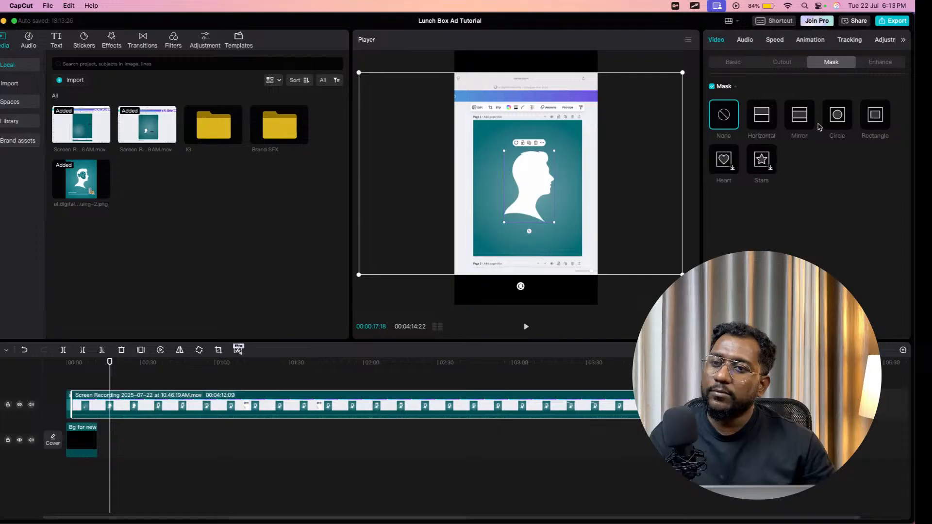
{"action": "left_click", "coordinate": [766, 121]}
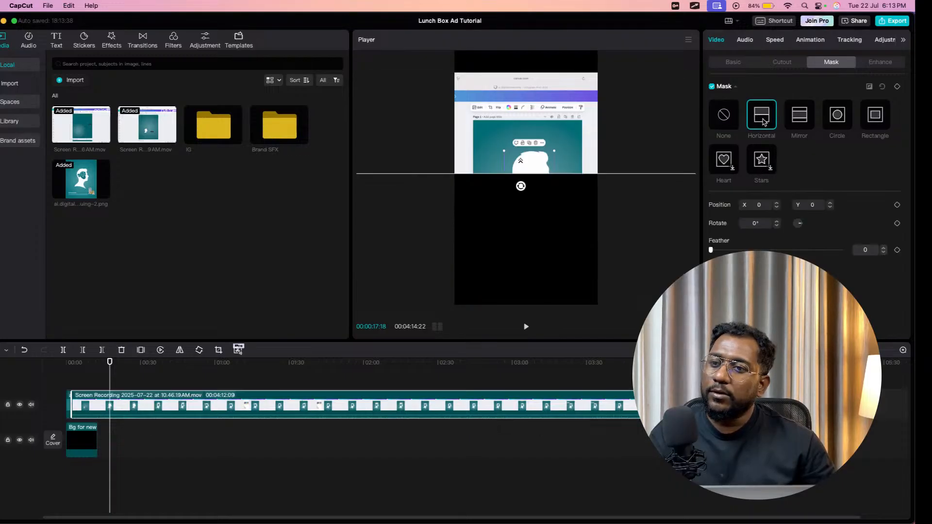
{"action": "left_click", "coordinate": [802, 113]}
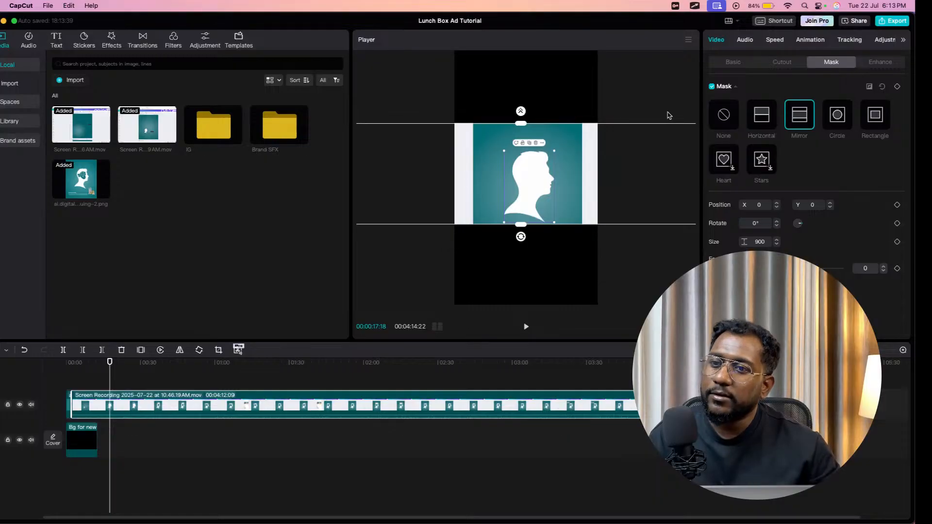
{"action": "left_click", "coordinate": [880, 115]}
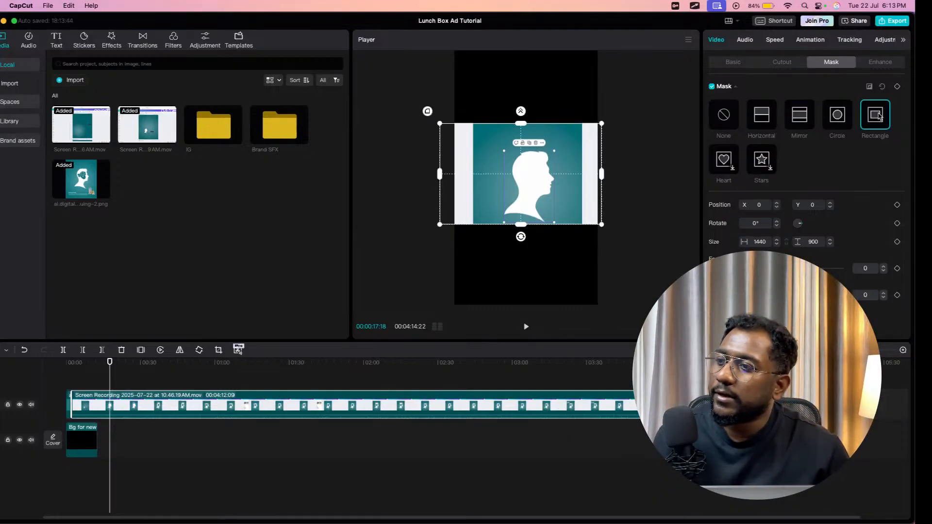
Resize and move the rectangle mask around the Canva artboard to about 1195 by 1670, at about X 46, Y -82.
{"action": "mouse_move", "coordinate": [525, 121]}
{"action": "left_mouse_down"}
{"action": "mouse_move", "coordinate": [521, 79]}
{"action": "mouse_move", "coordinate": [539, 127]}
{"action": "mouse_move", "coordinate": [537, 111]}
{"action": "left_mouse_up"}
{"action": "left_click_drag", "start_coordinate": [450, 181], "coordinate": [460, 189]}
{"action": "left_click_drag", "start_coordinate": [532, 175], "coordinate": [527, 177]}
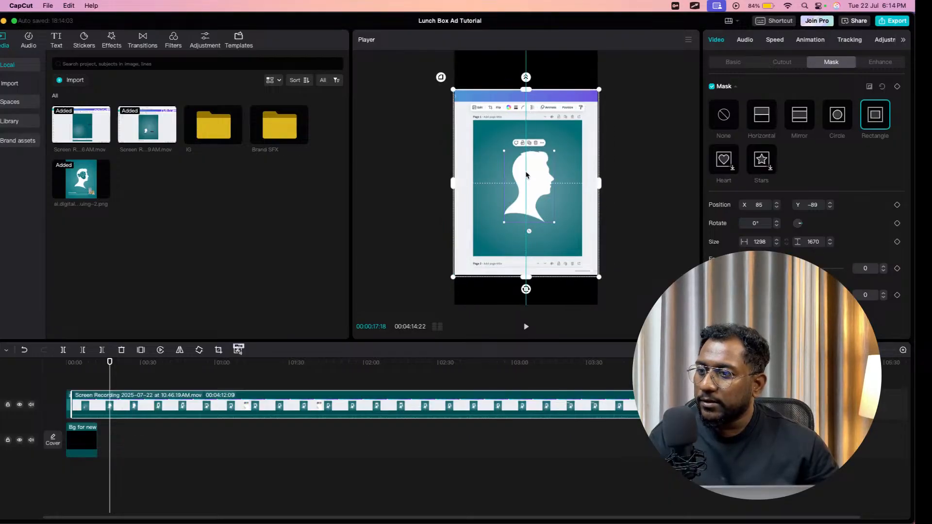
{"action": "left_click_drag", "start_coordinate": [457, 187], "coordinate": [458, 187]}
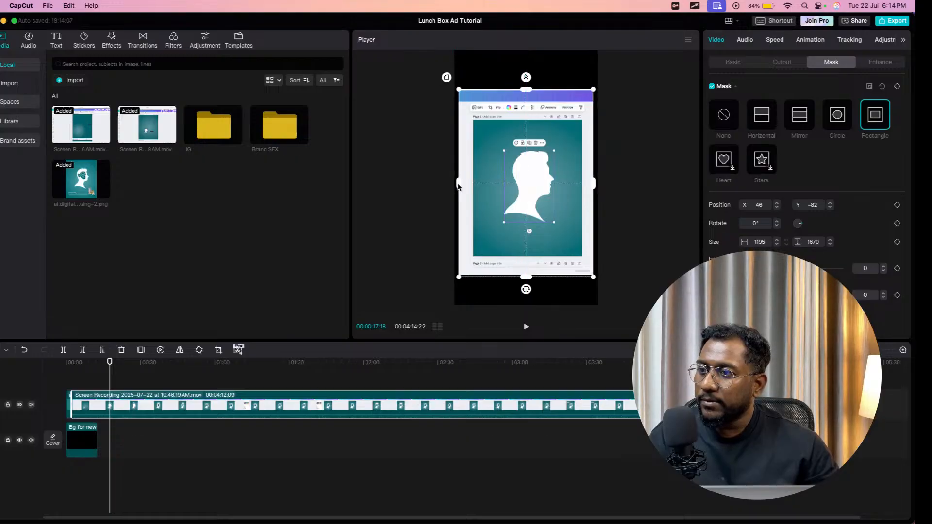
Extend the Bg for new reel.png clip to 00:00:56:08 so it lies behind the second recording.
{"action": "left_click", "coordinate": [90, 454]}
{"action": "left_click_drag", "start_coordinate": [97, 439], "coordinate": [206, 439]}
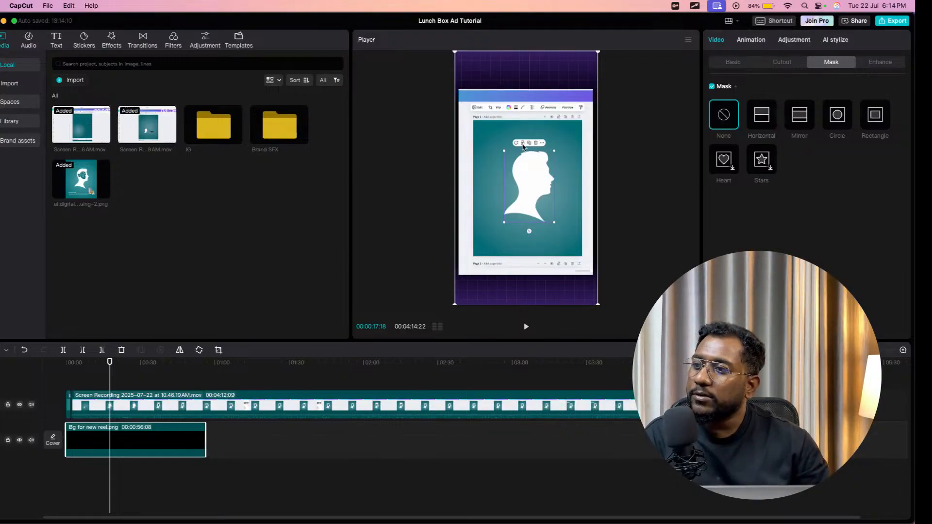
Shorten the second recording's rectangle mask to about 1608 high at Y -80, with its corners rounded to 7.
{"action": "left_click", "coordinate": [512, 119]}
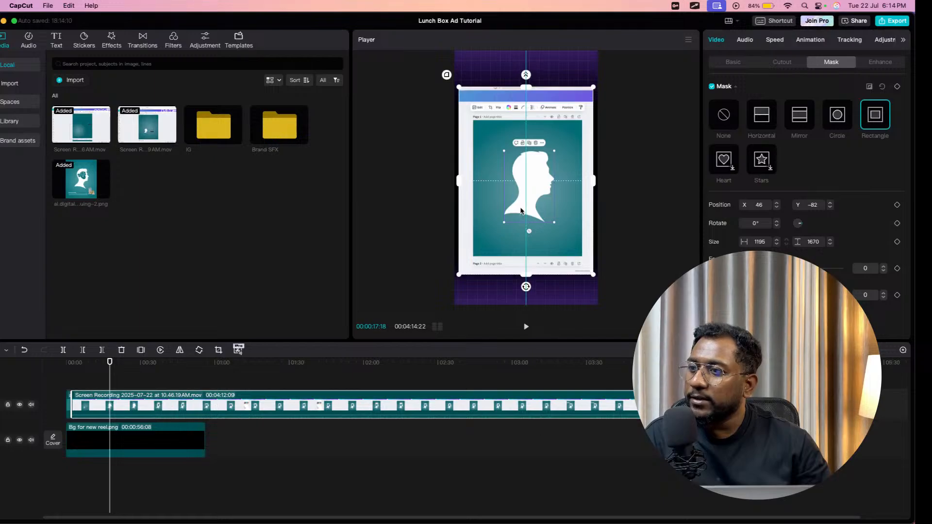
{"action": "left_click_drag", "start_coordinate": [522, 215], "coordinate": [522, 216]}
{"action": "left_click_drag", "start_coordinate": [524, 277], "coordinate": [531, 259]}
{"action": "left_click", "coordinate": [390, 460]}
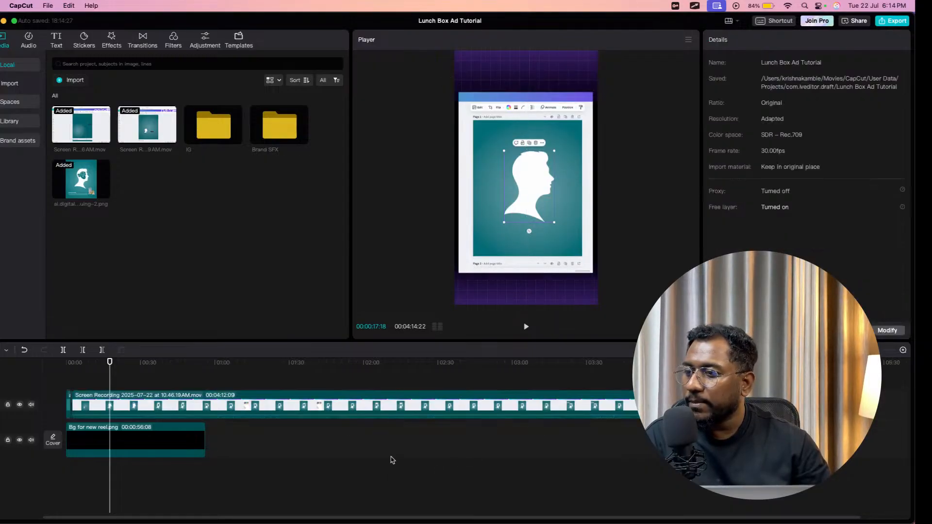
Check the masked second recording at 00:01:20:20 and scale it down to 219%.
{"action": "left_click", "coordinate": [478, 199]}
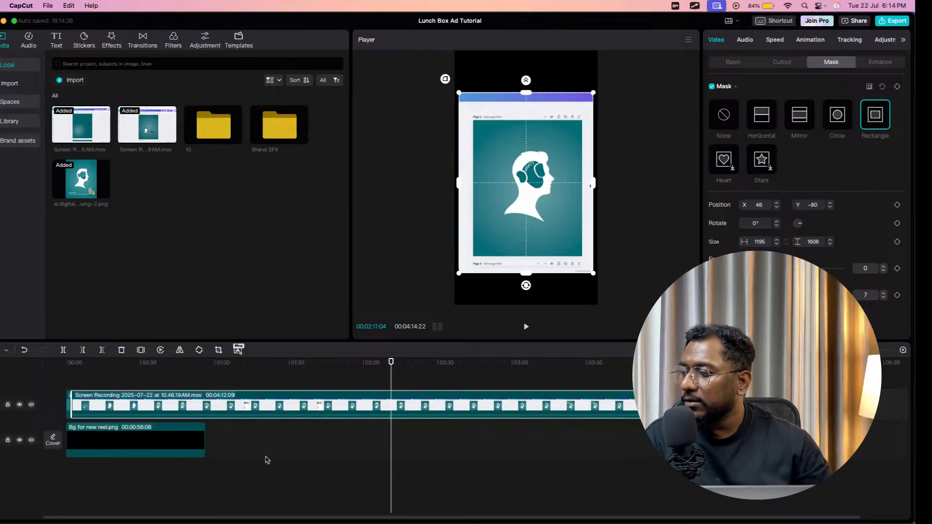
{"action": "left_click", "coordinate": [266, 461]}
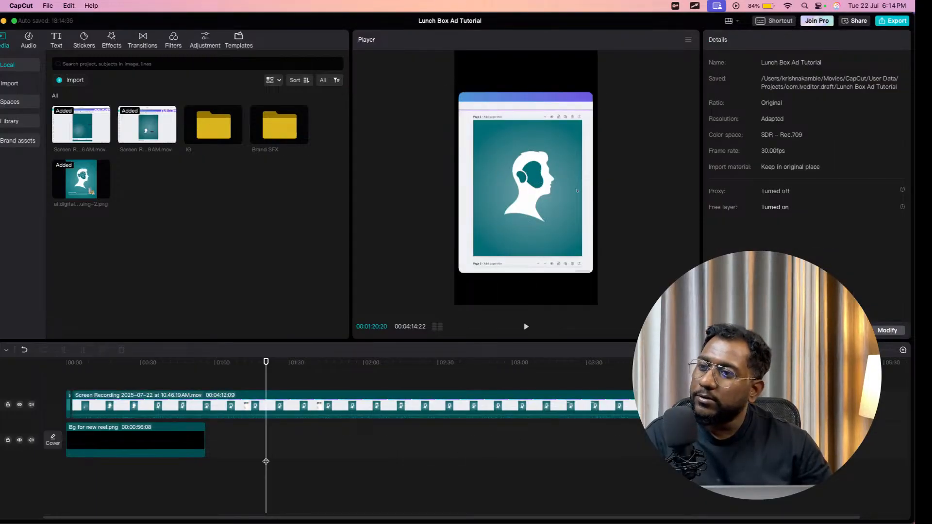
{"action": "left_click", "coordinate": [487, 162]}
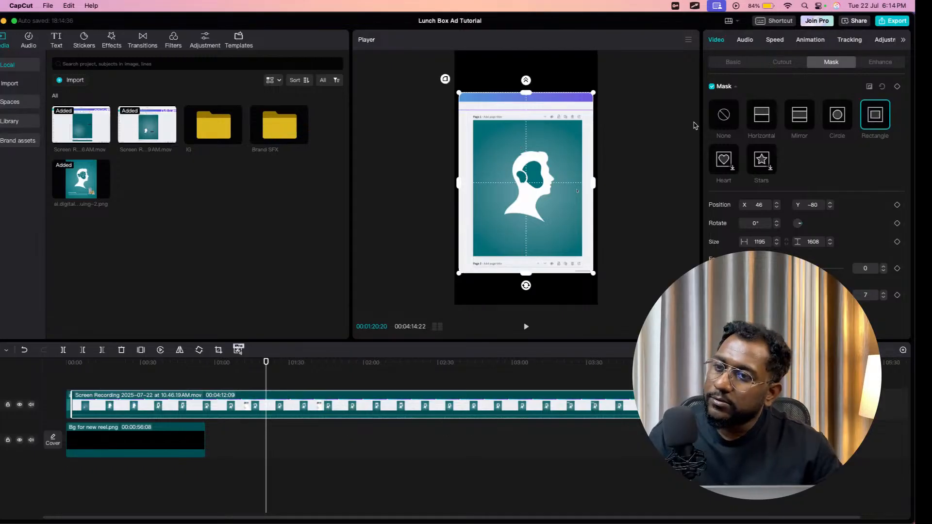
{"action": "left_click", "coordinate": [755, 85]}
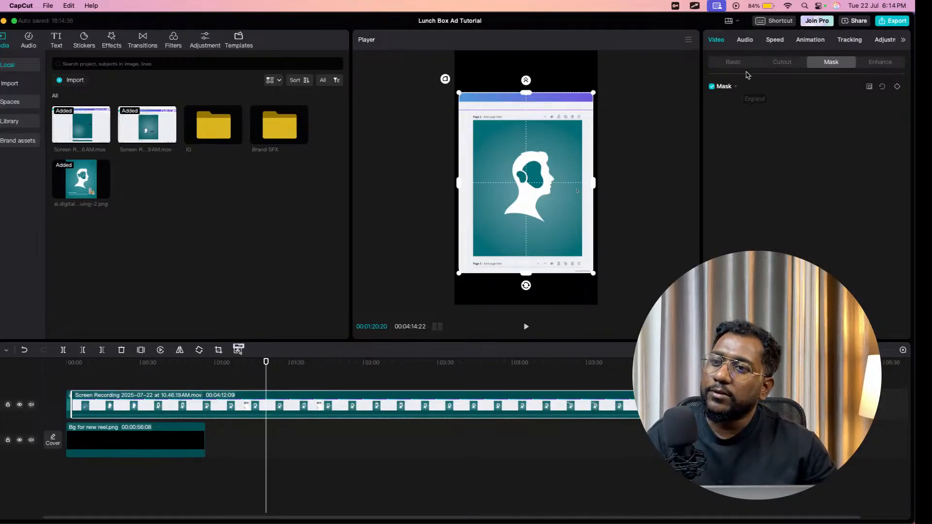
{"action": "left_click", "coordinate": [740, 88]}
{"action": "left_click", "coordinate": [740, 65]}
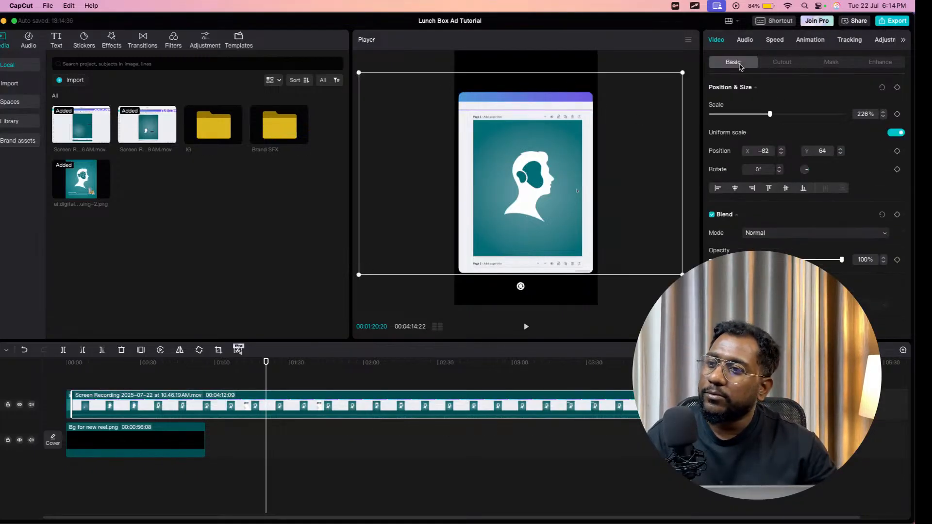
{"action": "left_click", "coordinate": [531, 55]}
{"action": "left_click", "coordinate": [543, 171]}
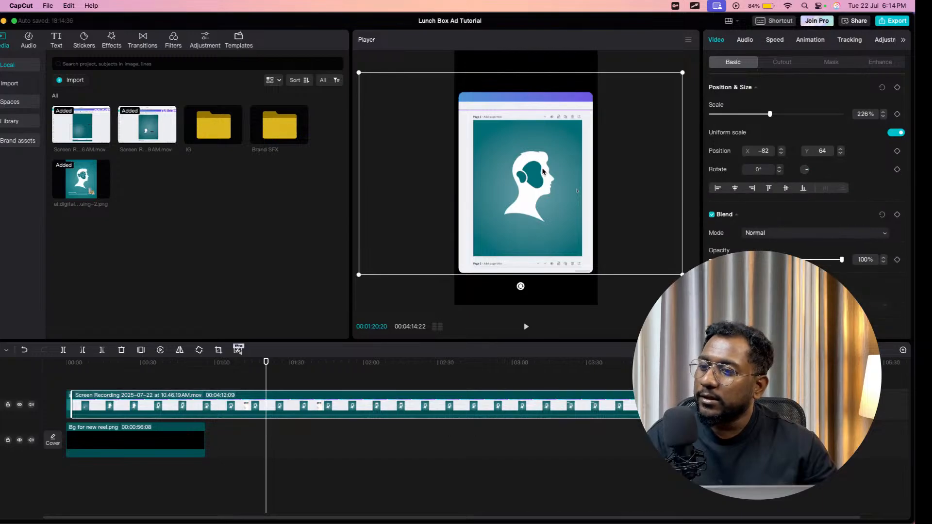
{"action": "left_click_drag", "start_coordinate": [682, 275], "coordinate": [678, 272]}
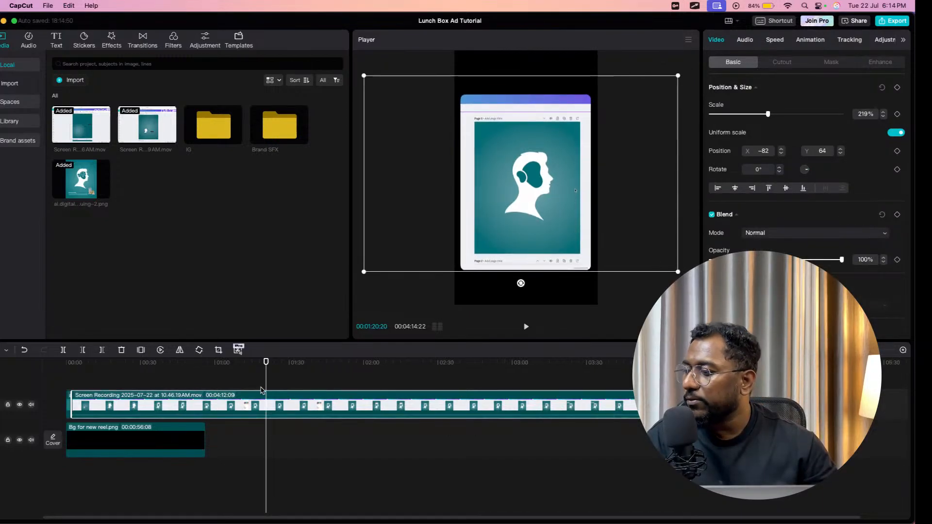
Check the scaled recording against the background at 00:00:48:10 and scrub back to the start of the timeline.
{"action": "left_click", "coordinate": [205, 363]}
{"action": "left_click", "coordinate": [186, 363]}
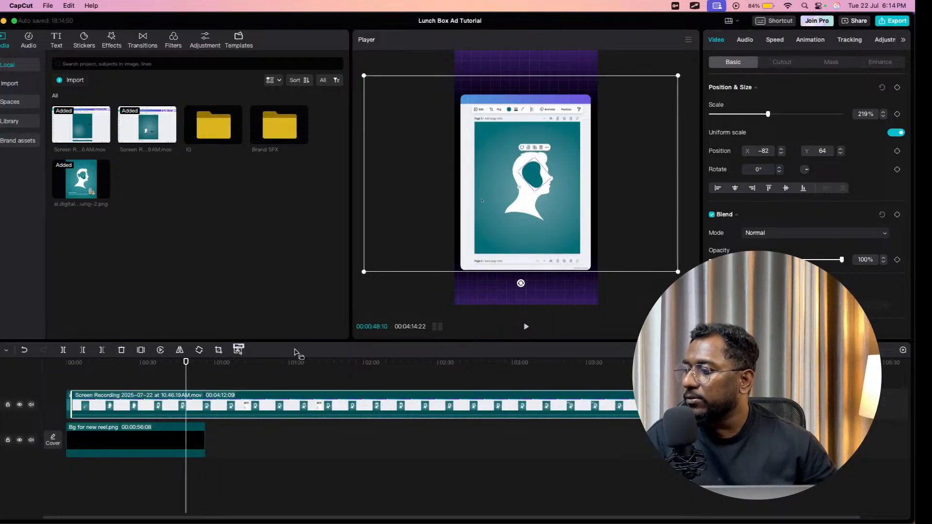
{"action": "left_click_drag", "start_coordinate": [186, 373], "coordinate": [65, 362]}
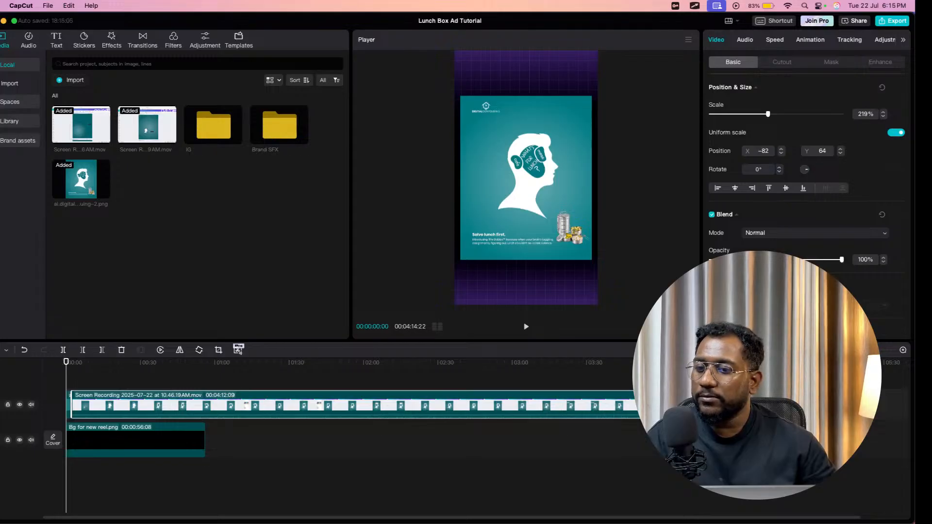
Apply a Rectangle mask to the short first recording clip, sized about 1089 by 1563 at X 61, with corners rounded to 7.
{"action": "key", "text": "super+equal"}
{"action": "key", "text": "super+equal"}
{"action": "key", "text": "super+equal"}
{"action": "left_click", "coordinate": [106, 384]}
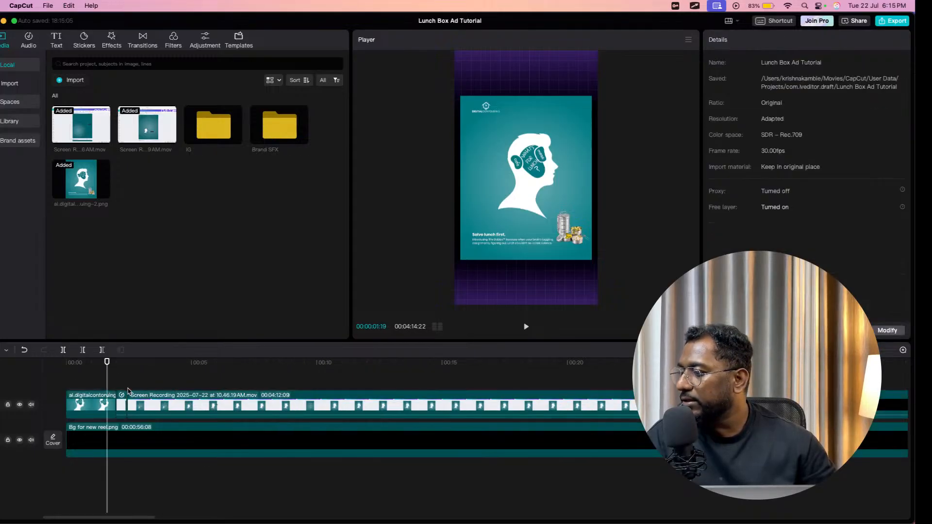
{"action": "left_click", "coordinate": [125, 392]}
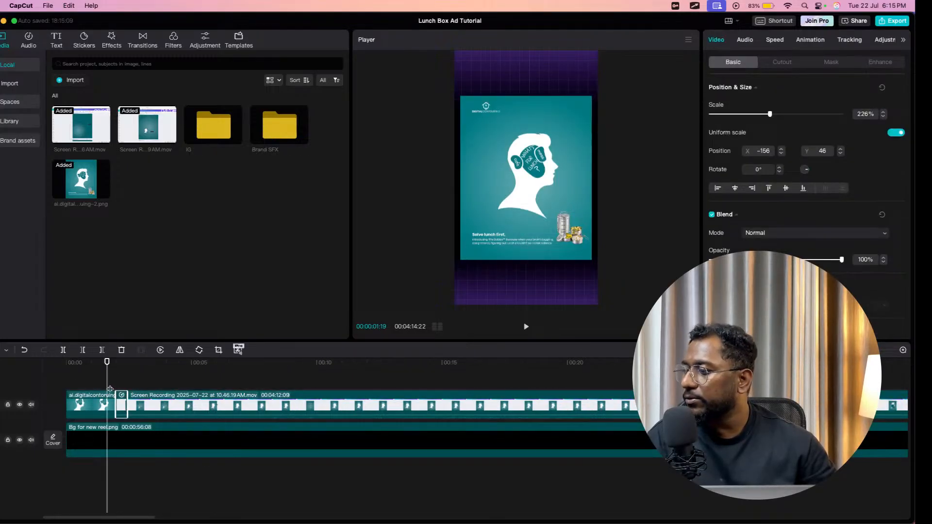
{"action": "left_click_drag", "start_coordinate": [107, 383], "coordinate": [121, 387]}
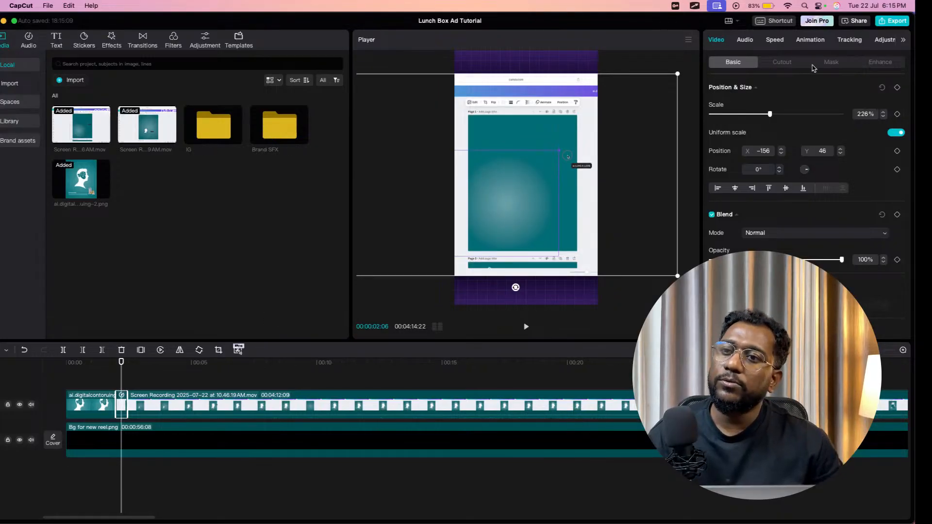
{"action": "left_click", "coordinate": [828, 62]}
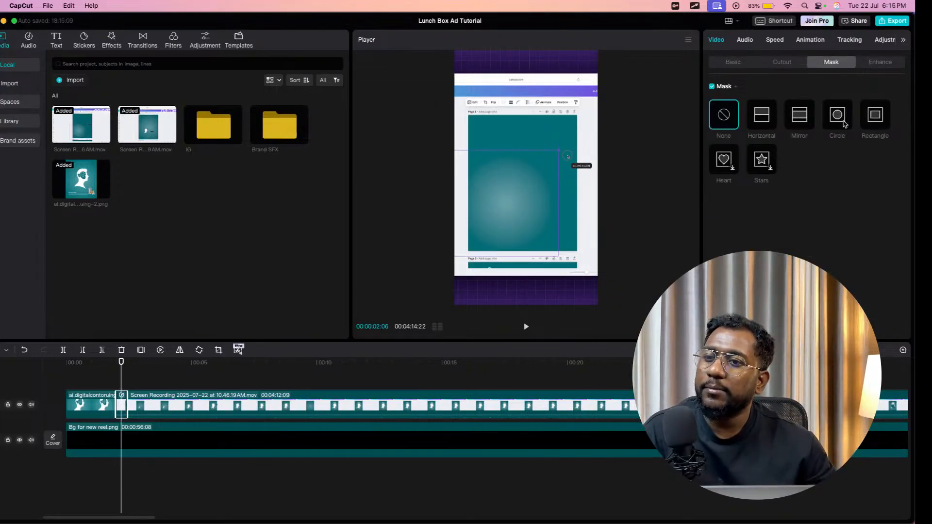
{"action": "left_click", "coordinate": [872, 126]}
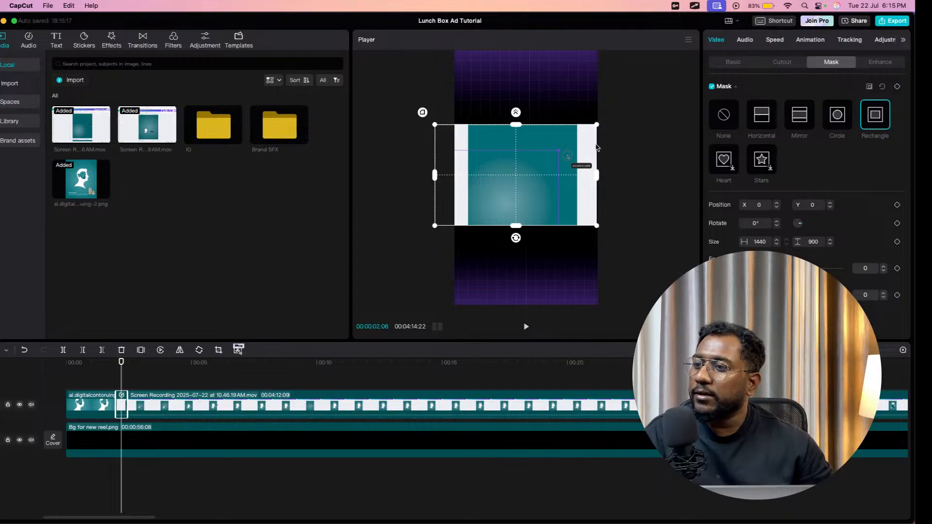
{"action": "left_click_drag", "start_coordinate": [515, 130], "coordinate": [515, 90]}
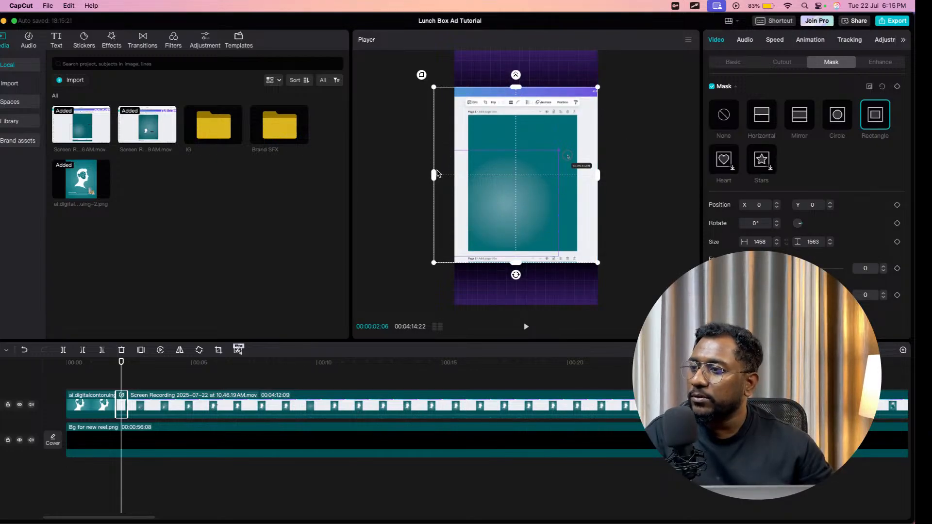
{"action": "left_click_drag", "start_coordinate": [435, 176], "coordinate": [517, 181]}
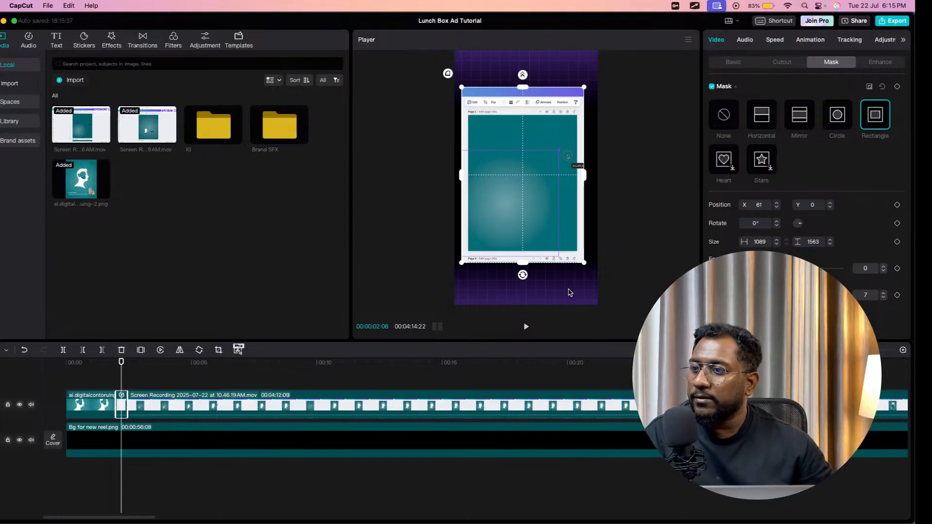
Move the masked first recording to about X -120, Y 53 to centre it in the frame.
{"action": "left_click", "coordinate": [577, 74]}
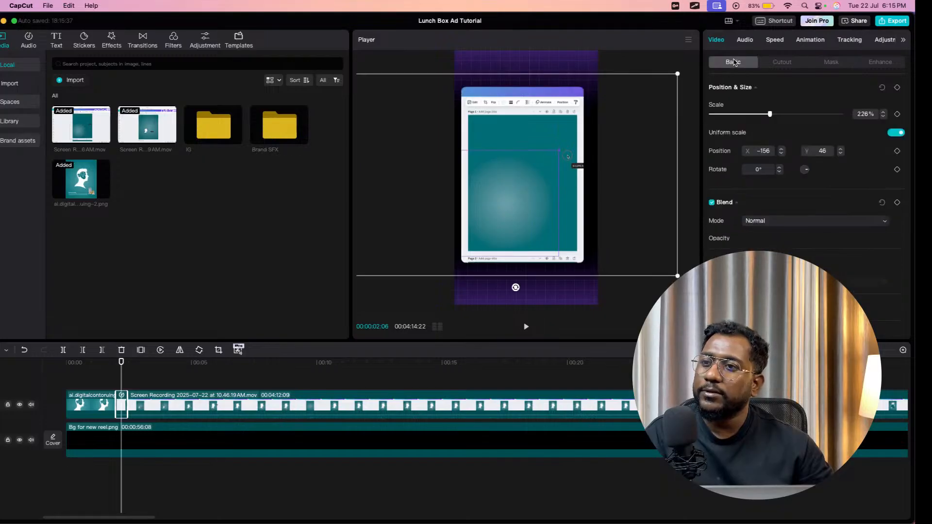
{"action": "left_click", "coordinate": [536, 212]}
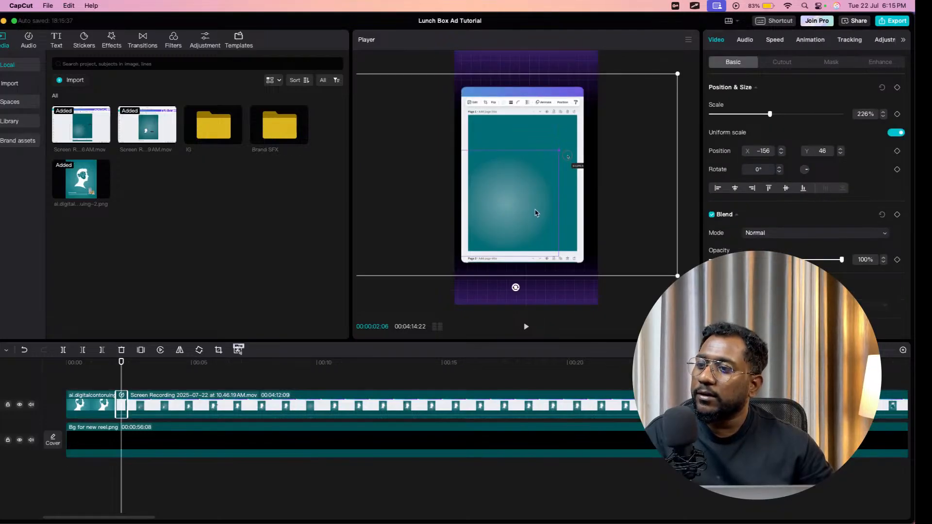
{"action": "left_click_drag", "start_coordinate": [545, 257], "coordinate": [542, 256]}
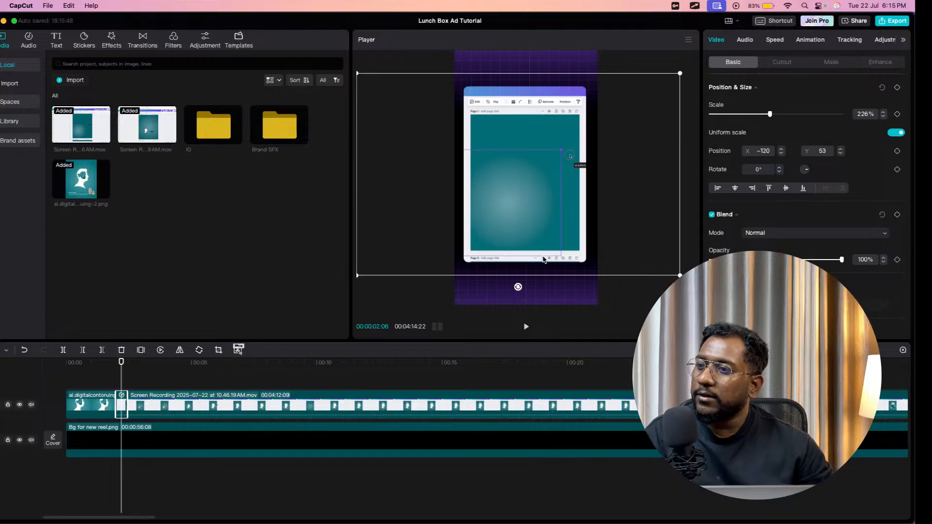
Compare the framing of the two recordings across their cut between 00:00:02:06 and 00:00:02:19.
{"action": "mouse_move", "coordinate": [121, 376]}
{"action": "left_mouse_down"}
{"action": "mouse_move", "coordinate": [146, 376]}
{"action": "mouse_move", "coordinate": [125, 375]}
{"action": "left_mouse_up"}
{"action": "mouse_move", "coordinate": [126, 375]}
{"action": "left_mouse_down"}
{"action": "mouse_move", "coordinate": [233, 384]}
{"action": "mouse_move", "coordinate": [132, 383]}
{"action": "left_mouse_up"}
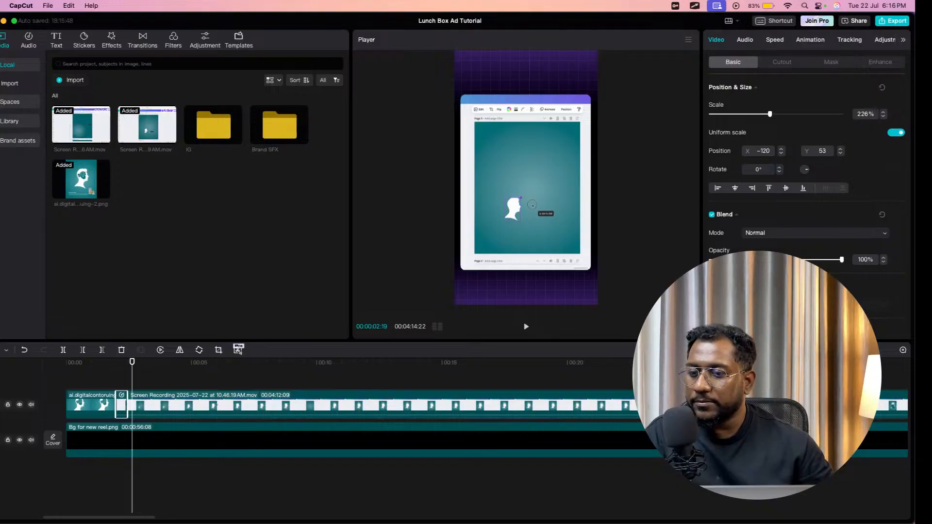
{"action": "scroll", "coordinate": [199, 389], "scroll_direction": "up", "scroll_amount": 3}
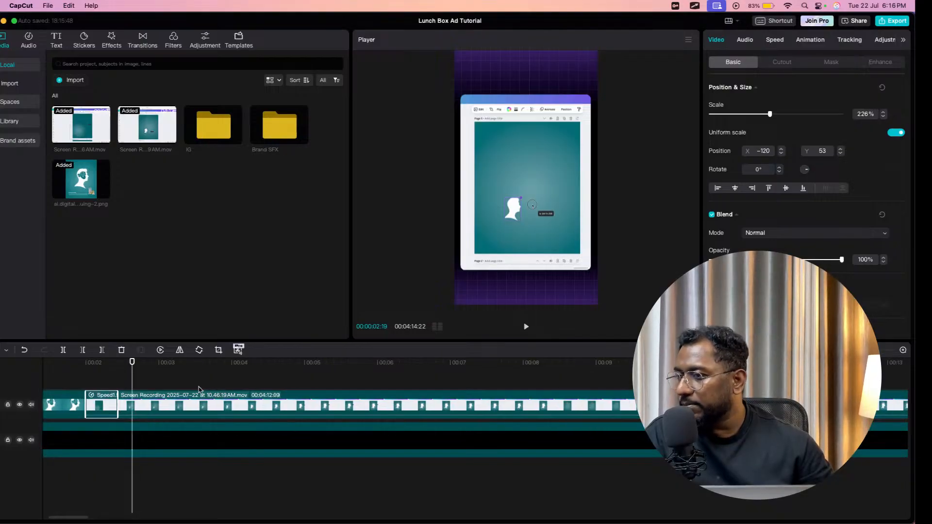
{"action": "left_click_drag", "start_coordinate": [133, 386], "coordinate": [101, 377]}
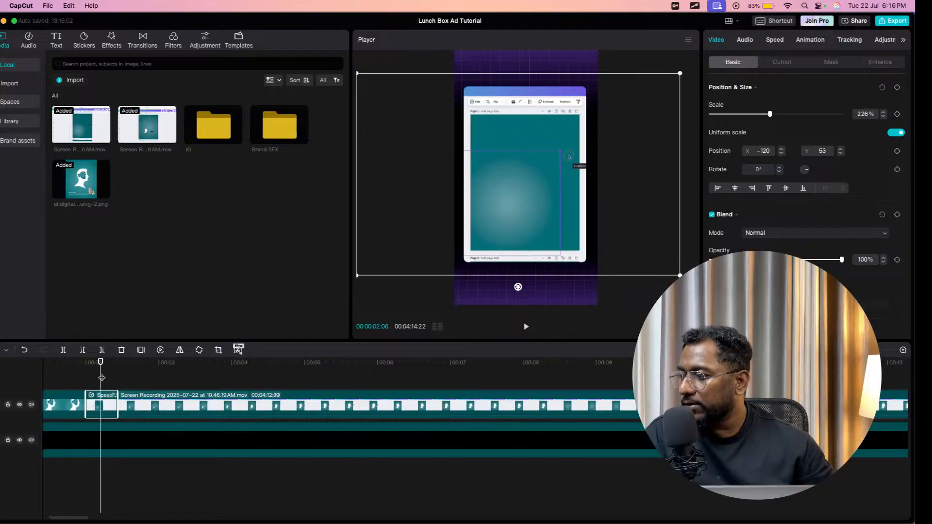
{"action": "left_click", "coordinate": [112, 379]}
Set the second screen recording's playback speed to 2.0x.
{"action": "left_click", "coordinate": [175, 407]}
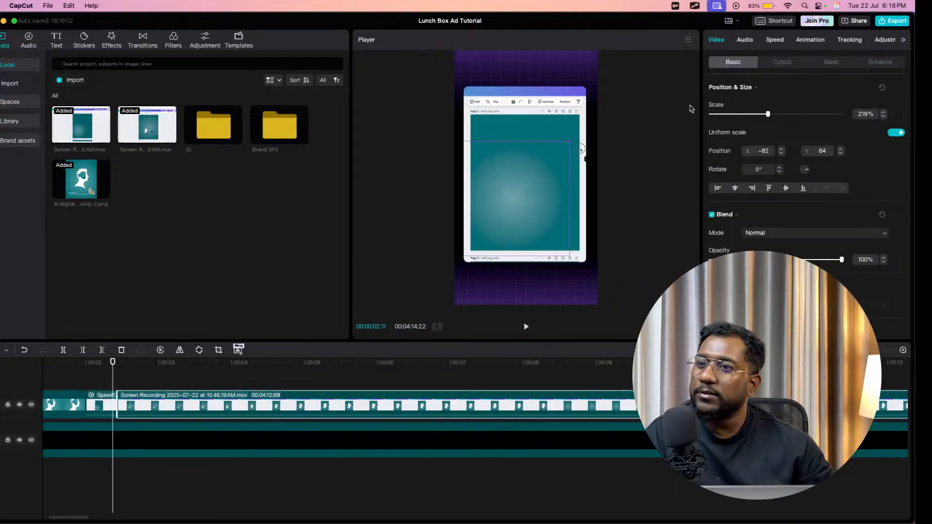
{"action": "left_click", "coordinate": [777, 41]}
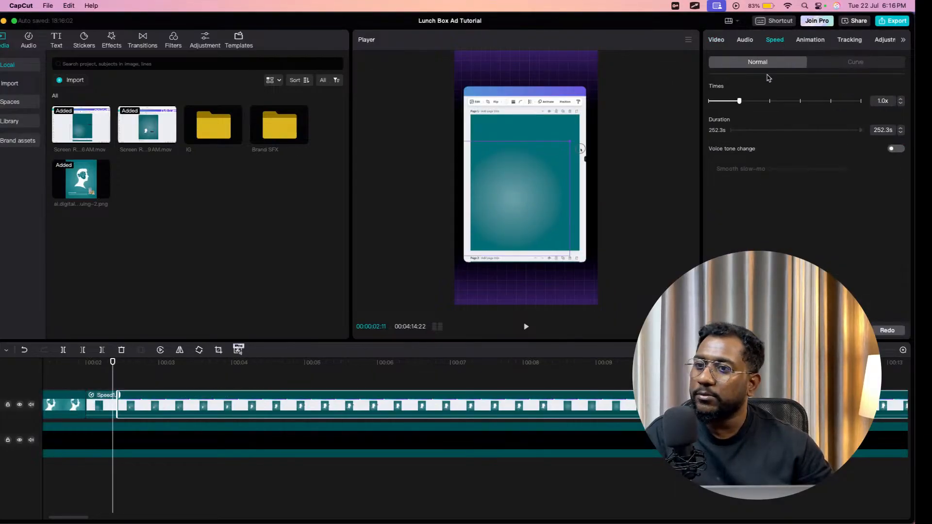
{"action": "left_click", "coordinate": [771, 101]}
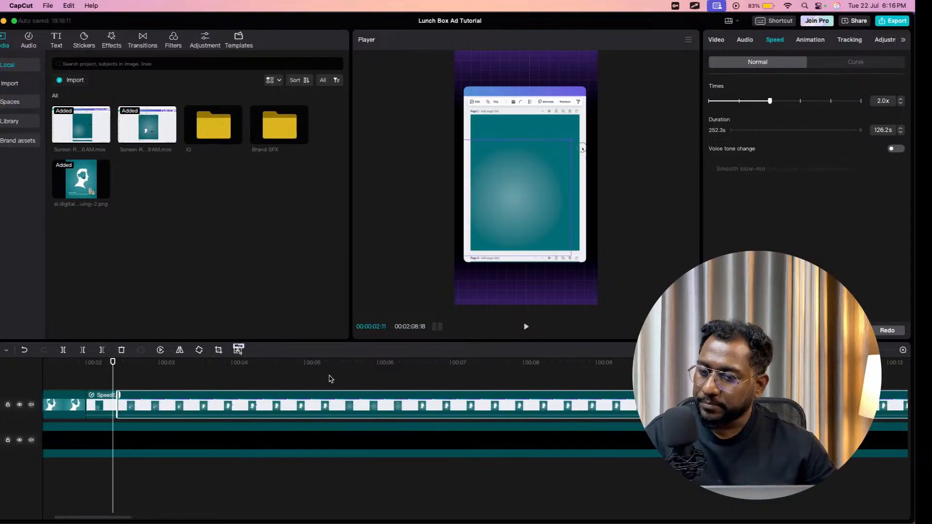
Scrub around the cut between the two recordings and stop at 00:00:02:12.
{"action": "left_click", "coordinate": [194, 386]}
{"action": "left_click", "coordinate": [118, 386]}
{"action": "left_click_drag", "start_coordinate": [119, 386], "coordinate": [115, 365]}
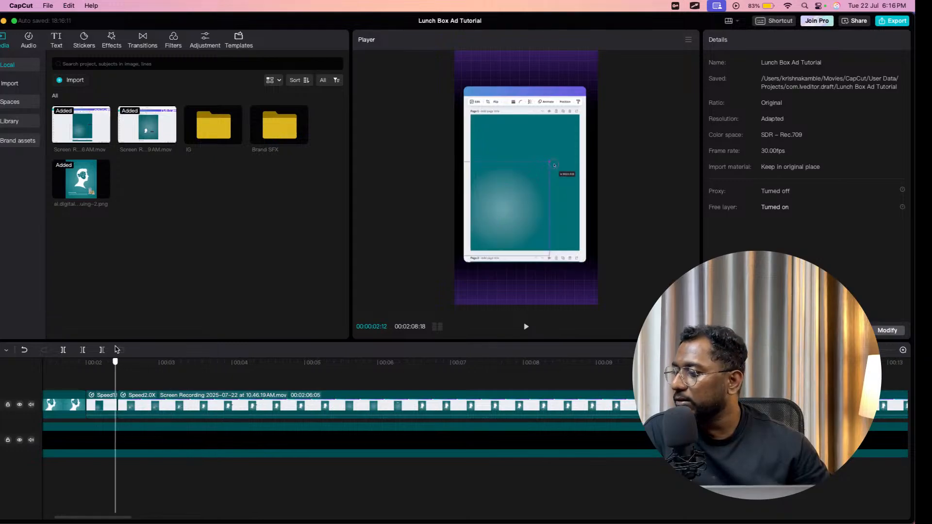
Play through the start of the second screen recording, split it at 00:00:02:28 and delete the piece before the split.
{"action": "left_click", "coordinate": [530, 325]}
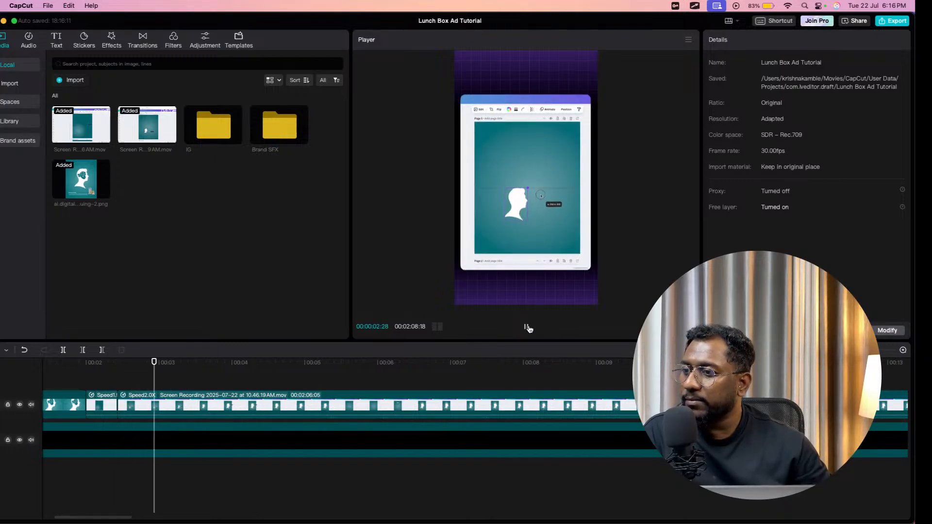
{"action": "left_click", "coordinate": [529, 328]}
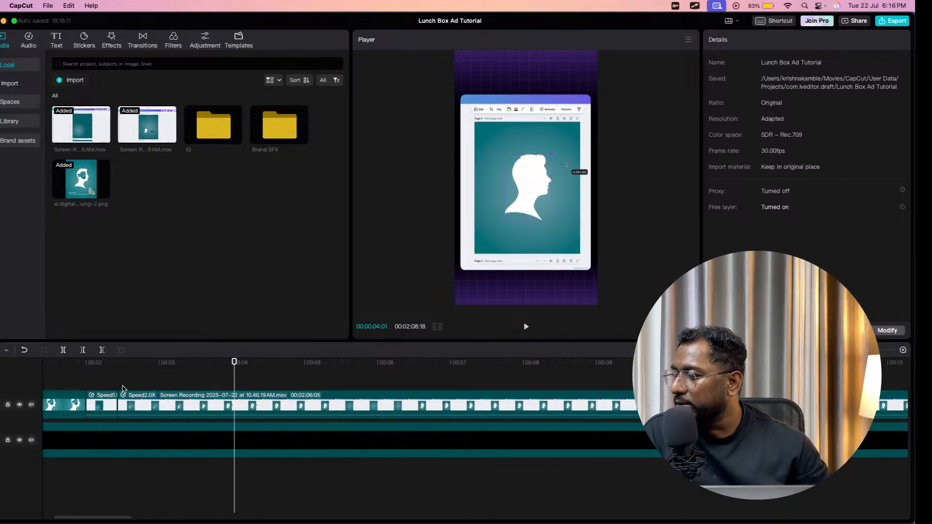
{"action": "left_click", "coordinate": [121, 388]}
{"action": "left_click_drag", "start_coordinate": [119, 384], "coordinate": [154, 390]}
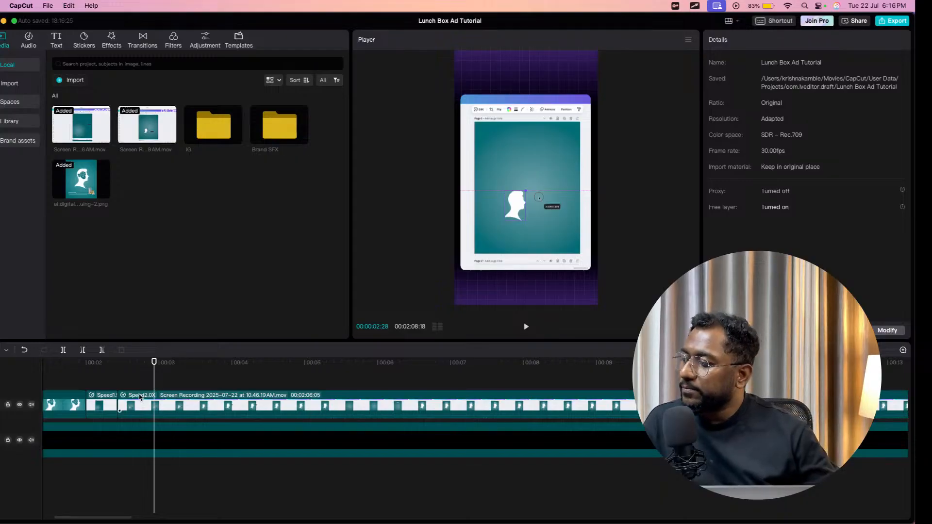
{"action": "left_click", "coordinate": [139, 399]}
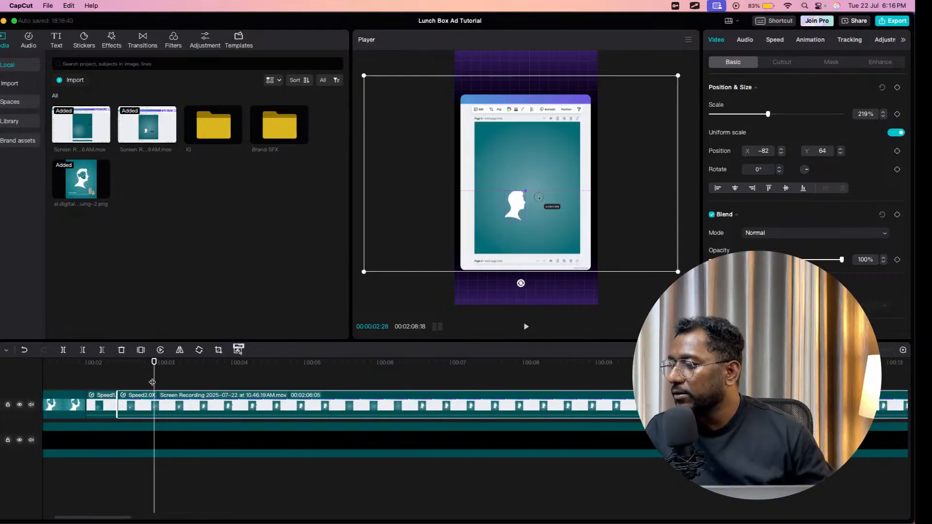
{"action": "key", "text": "super+b"}
{"action": "left_click", "coordinate": [139, 402]}
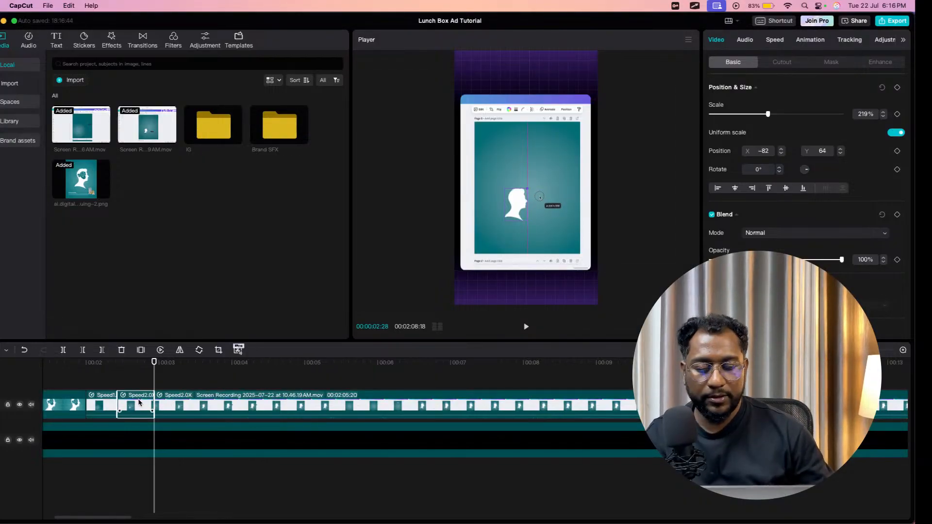
{"action": "key", "text": "Delete"}
Split the remaining second recording at 00:00:03:13.
{"action": "key", "text": "Right"}
{"action": "left_click_drag", "start_coordinate": [156, 382], "coordinate": [190, 387]}
{"action": "left_click", "coordinate": [198, 406]}
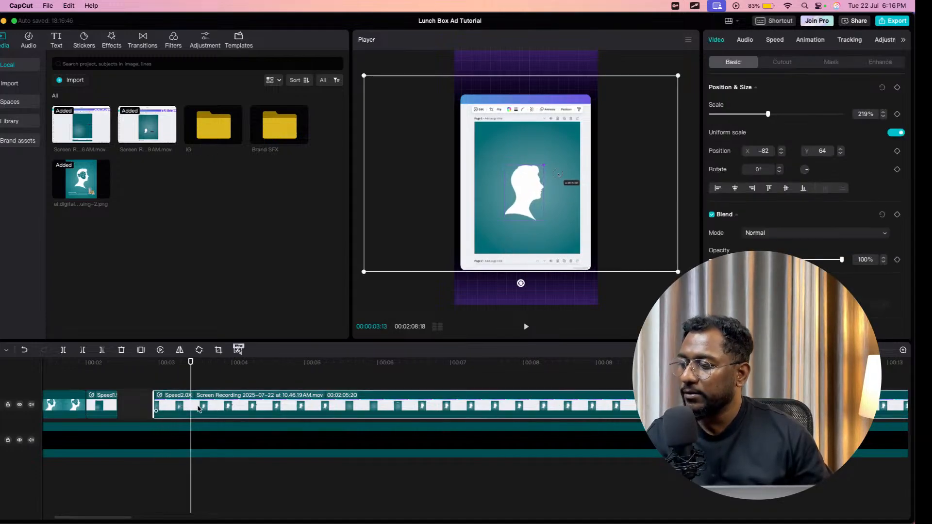
{"action": "key", "text": "super+b"}
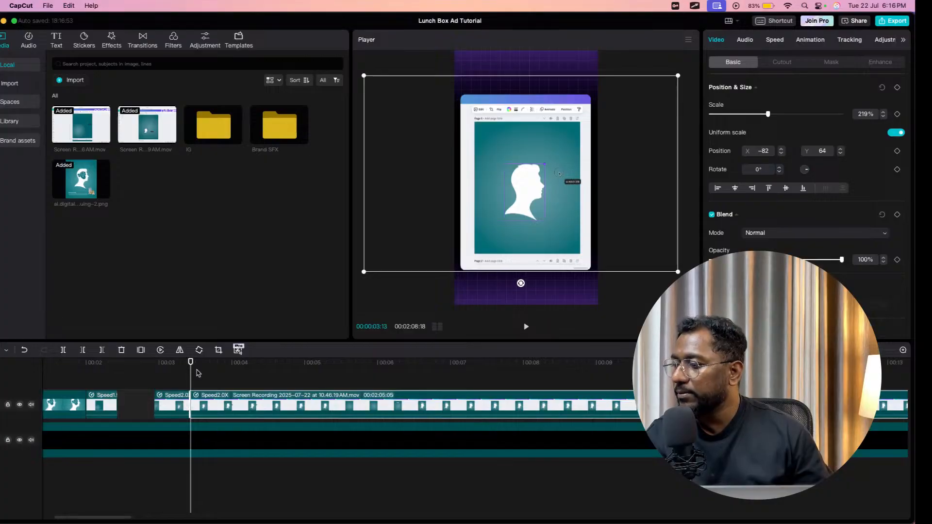
Find the point where the dark teal blob is being resized over the head silhouette and split the recording at 00:00:18:04.
{"action": "left_click_drag", "start_coordinate": [191, 377], "coordinate": [199, 379]}
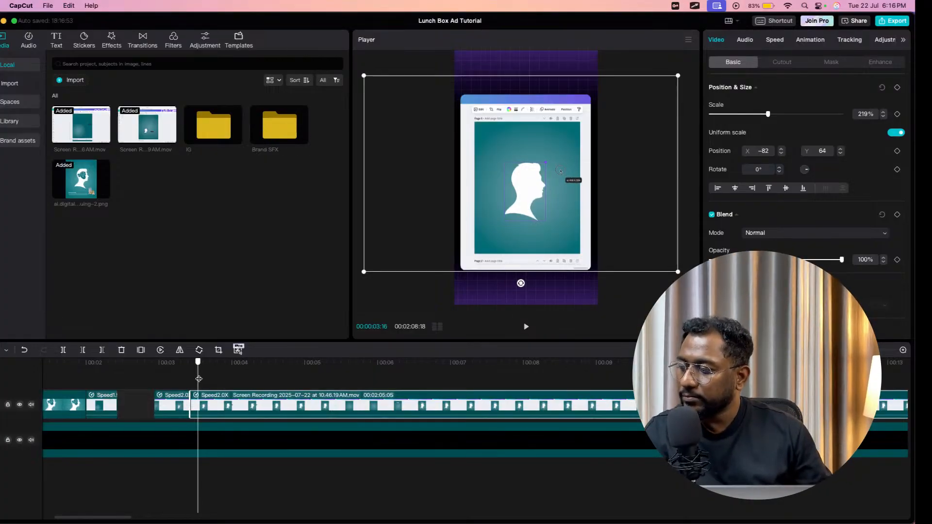
{"action": "left_click_drag", "start_coordinate": [199, 379], "coordinate": [255, 379]}
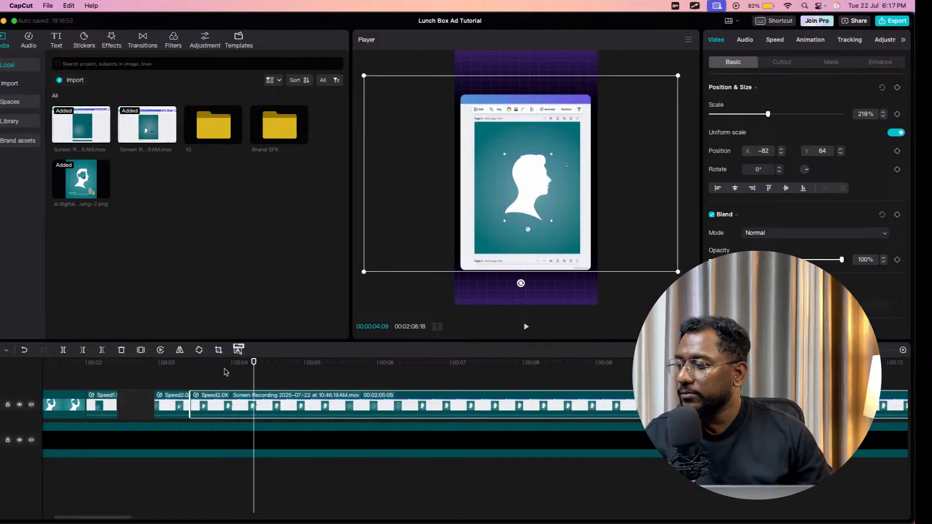
{"action": "left_click", "coordinate": [174, 379]}
{"action": "left_click_drag", "start_coordinate": [174, 379], "coordinate": [512, 379]}
{"action": "scroll", "coordinate": [510, 378], "scroll_direction": "right", "scroll_amount": 5}
{"action": "left_click_drag", "start_coordinate": [288, 380], "coordinate": [395, 380]}
{"action": "scroll", "coordinate": [396, 394], "scroll_direction": "right", "scroll_amount": 3}
{"action": "left_click_drag", "start_coordinate": [254, 379], "coordinate": [454, 382]}
{"action": "scroll", "coordinate": [454, 382], "scroll_direction": "right", "scroll_amount": 6}
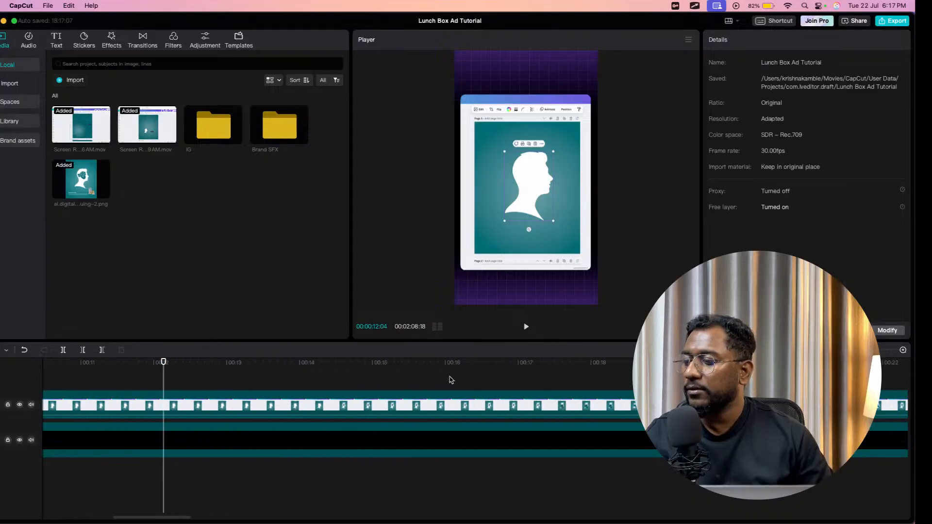
{"action": "left_click_drag", "start_coordinate": [165, 379], "coordinate": [354, 389]}
{"action": "scroll", "coordinate": [363, 389], "scroll_direction": "right", "scroll_amount": 5}
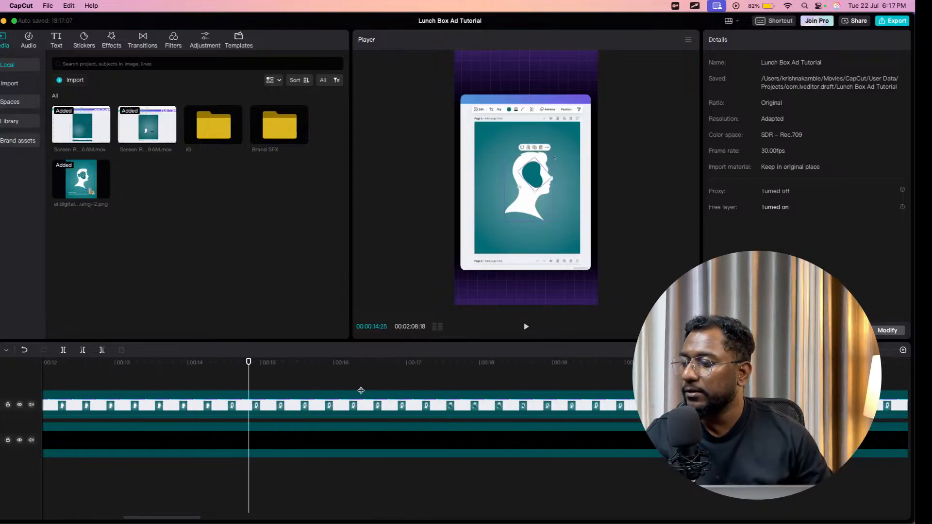
{"action": "left_click_drag", "start_coordinate": [103, 385], "coordinate": [240, 394]}
{"action": "scroll", "coordinate": [240, 390], "scroll_direction": "right", "scroll_amount": 6}
{"action": "scroll", "coordinate": [123, 378], "scroll_direction": "left", "scroll_amount": 2}
{"action": "left_click_drag", "start_coordinate": [122, 377], "coordinate": [227, 363]}
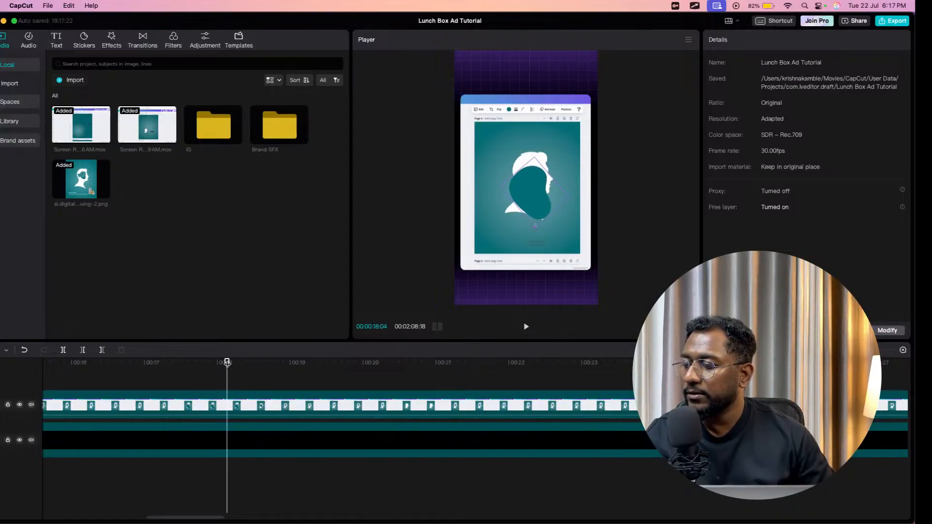
{"action": "left_click", "coordinate": [238, 398]}
{"action": "key", "text": "super+b"}
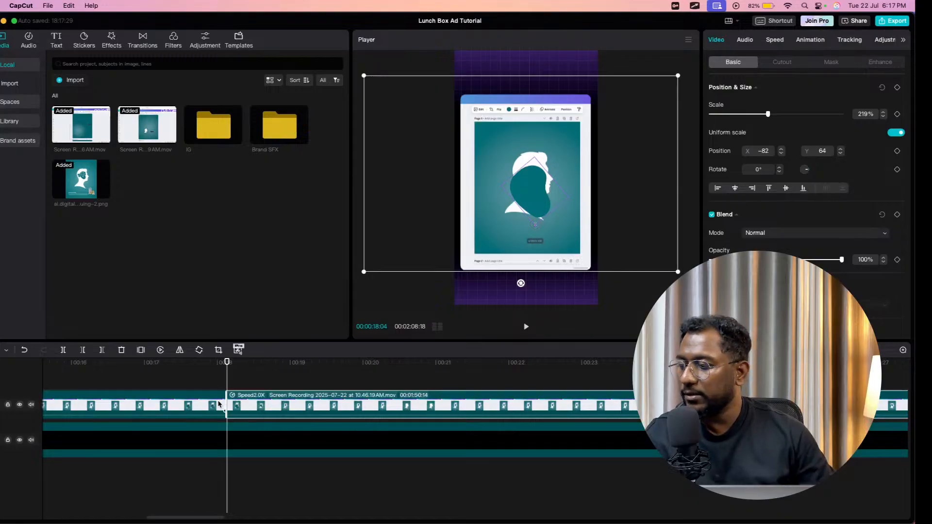
Split the recording at 00:00:18:26 and delete the long piece between 00:00:03:13 and 00:00:18:04.
{"action": "left_click_drag", "start_coordinate": [228, 378], "coordinate": [281, 393]}
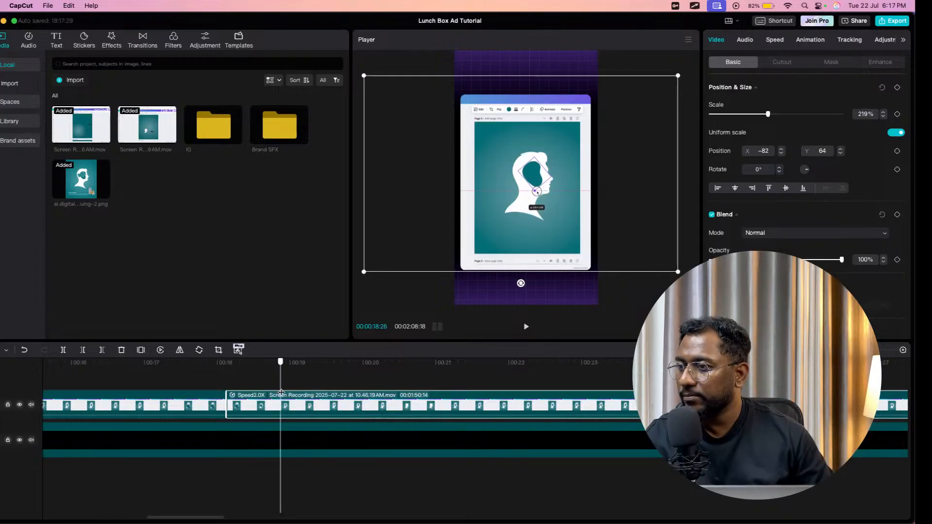
{"action": "key", "text": "super+b"}
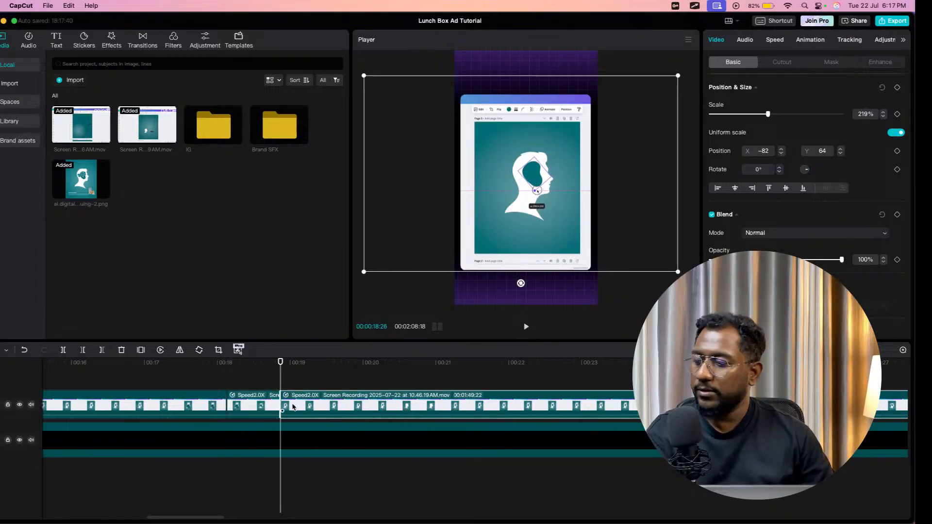
{"action": "left_click", "coordinate": [176, 393]}
{"action": "key", "text": "Delete"}
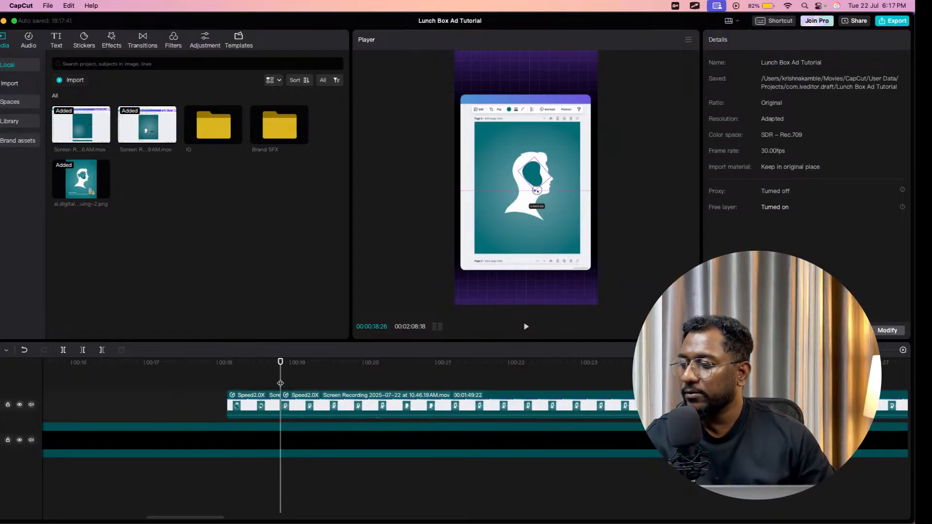
Move the last two recording pieces together back along the timeline, close behind the piece ending at 00:00:03:13.
{"action": "scroll", "coordinate": [281, 384], "scroll_direction": "left", "scroll_amount": 5}
{"action": "left_click_drag", "start_coordinate": [529, 401], "coordinate": [196, 401]}
{"action": "scroll", "coordinate": [198, 390], "scroll_direction": "left", "scroll_amount": 5}
{"action": "left_click_drag", "start_coordinate": [821, 442], "coordinate": [511, 442]}
{"action": "left_click_drag", "start_coordinate": [360, 381], "coordinate": [209, 423]}
{"action": "scroll", "coordinate": [208, 423], "scroll_direction": "left", "scroll_amount": 7}
{"action": "left_click_drag", "start_coordinate": [626, 430], "coordinate": [214, 455]}
{"action": "scroll", "coordinate": [216, 453], "scroll_direction": "left", "scroll_amount": 5}
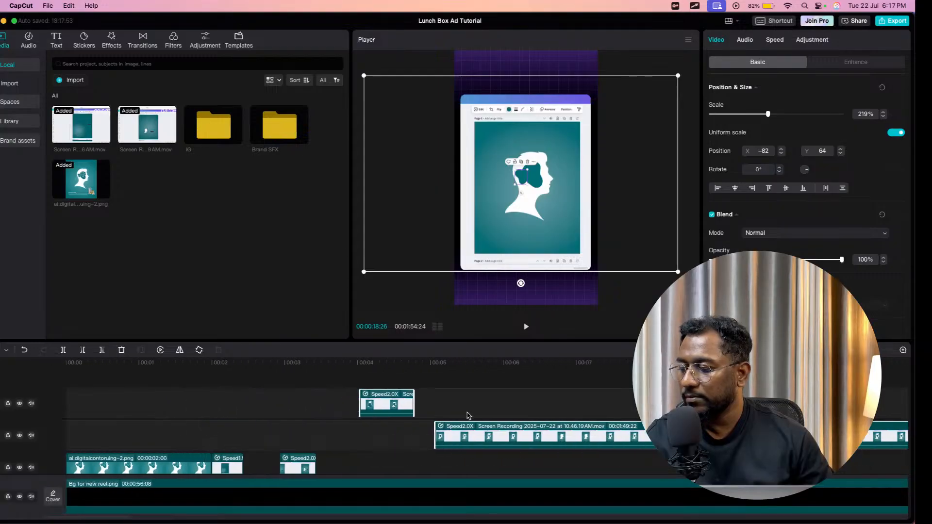
{"action": "left_click_drag", "start_coordinate": [476, 440], "coordinate": [432, 464]}
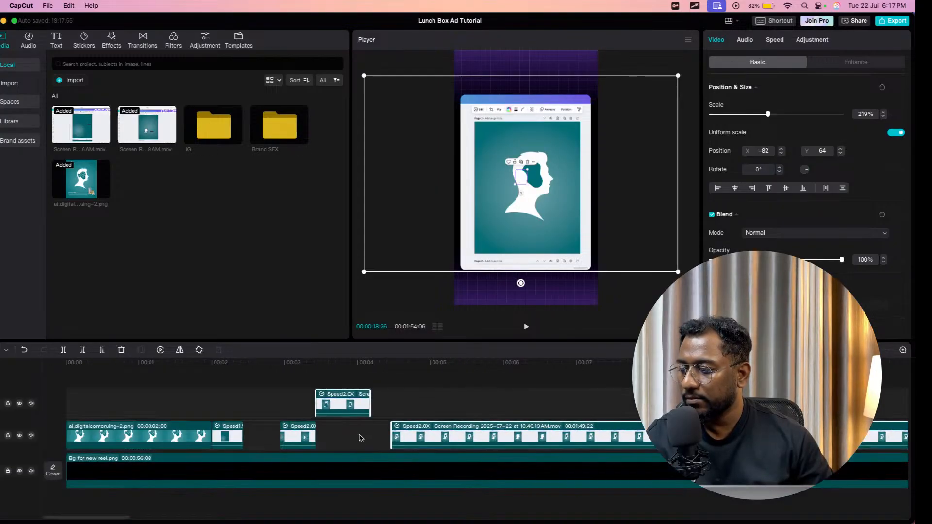
Place the short piece on the recordings' track directly after the preceding one and close the gap before the long piece.
{"action": "left_click", "coordinate": [361, 439]}
{"action": "left_click_drag", "start_coordinate": [339, 408], "coordinate": [338, 440]}
{"action": "left_click_drag", "start_coordinate": [420, 402], "coordinate": [454, 393]}
{"action": "left_click", "coordinate": [387, 388]}
Split the long recording piece at 00:00:15:10 and delete the part before the split.
{"action": "scroll", "coordinate": [315, 389], "scroll_direction": "right", "scroll_amount": 5}
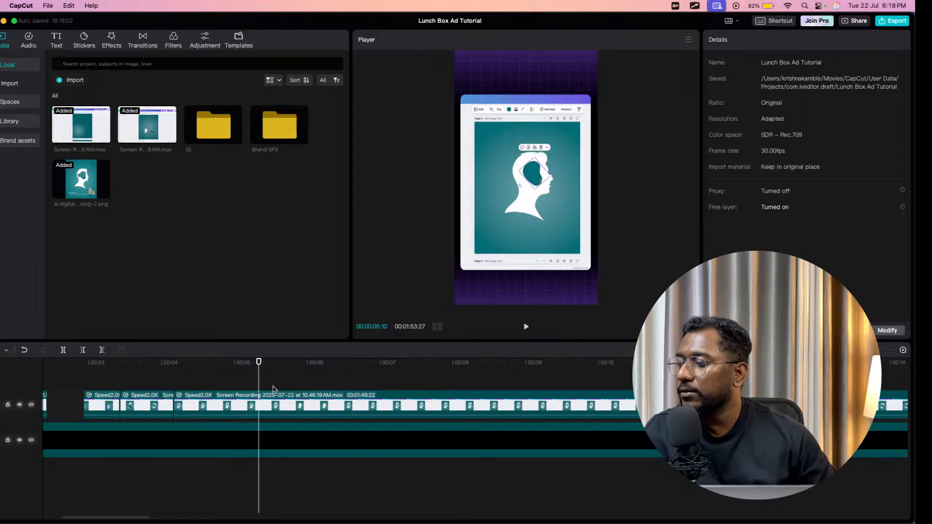
{"action": "left_click_drag", "start_coordinate": [258, 384], "coordinate": [460, 393]}
{"action": "scroll", "coordinate": [461, 395], "scroll_direction": "right", "scroll_amount": 1}
{"action": "scroll", "coordinate": [462, 395], "scroll_direction": "right", "scroll_amount": 4}
{"action": "left_click_drag", "start_coordinate": [248, 386], "coordinate": [402, 386]}
{"action": "scroll", "coordinate": [401, 385], "scroll_direction": "right", "scroll_amount": 4}
{"action": "left_click_drag", "start_coordinate": [258, 377], "coordinate": [429, 385]}
{"action": "scroll", "coordinate": [429, 385], "scroll_direction": "right", "scroll_amount": 4}
{"action": "left_click_drag", "start_coordinate": [274, 384], "coordinate": [389, 383]}
{"action": "scroll", "coordinate": [389, 383], "scroll_direction": "right", "scroll_amount": 5}
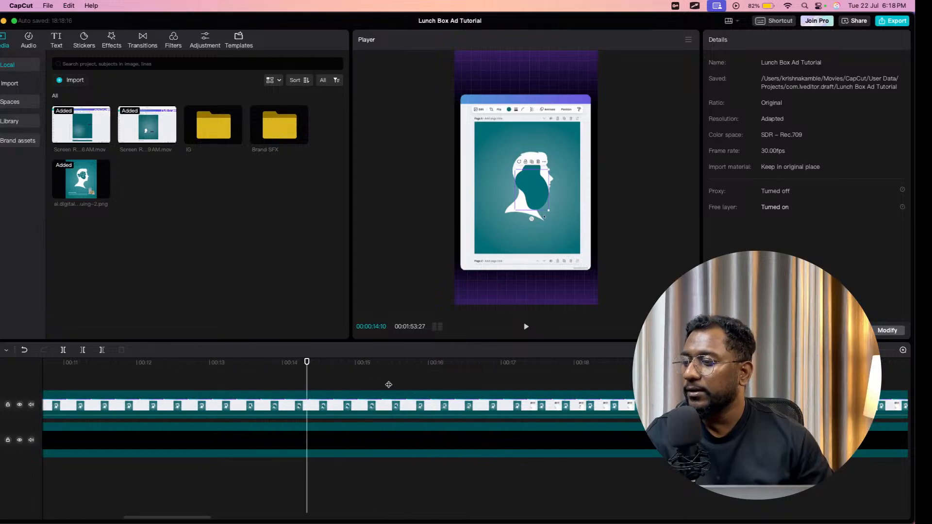
{"action": "mouse_move", "coordinate": [210, 383]}
{"action": "left_mouse_down"}
{"action": "mouse_move", "coordinate": [267, 383]}
{"action": "mouse_move", "coordinate": [228, 378]}
{"action": "left_mouse_up"}
{"action": "scroll", "coordinate": [264, 388], "scroll_direction": "right", "scroll_amount": 2}
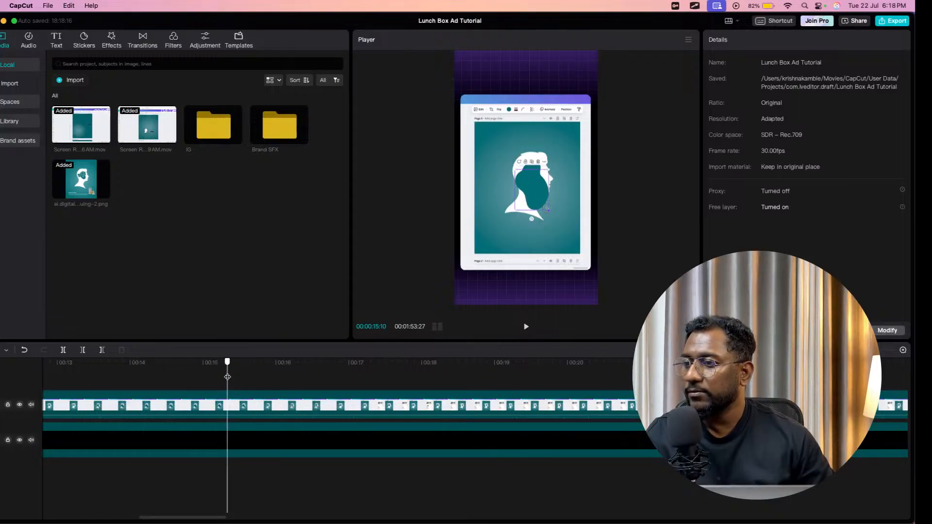
{"action": "left_click", "coordinate": [235, 400]}
{"action": "key", "text": "super+b"}
{"action": "left_click", "coordinate": [173, 409]}
{"action": "key", "text": "Delete"}
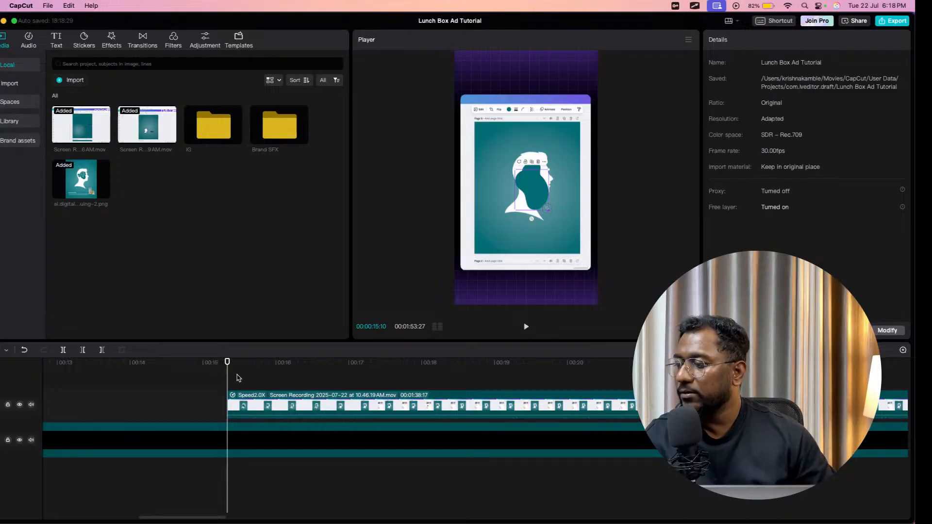
Split the remaining recording at 00:00:21:21 and shift the piece before the split earlier, starting at about 00:00:14:24.
{"action": "left_click_drag", "start_coordinate": [227, 379], "coordinate": [529, 380]}
{"action": "scroll", "coordinate": [529, 380], "scroll_direction": "right", "scroll_amount": 3}
{"action": "left_click_drag", "start_coordinate": [413, 376], "coordinate": [578, 388]}
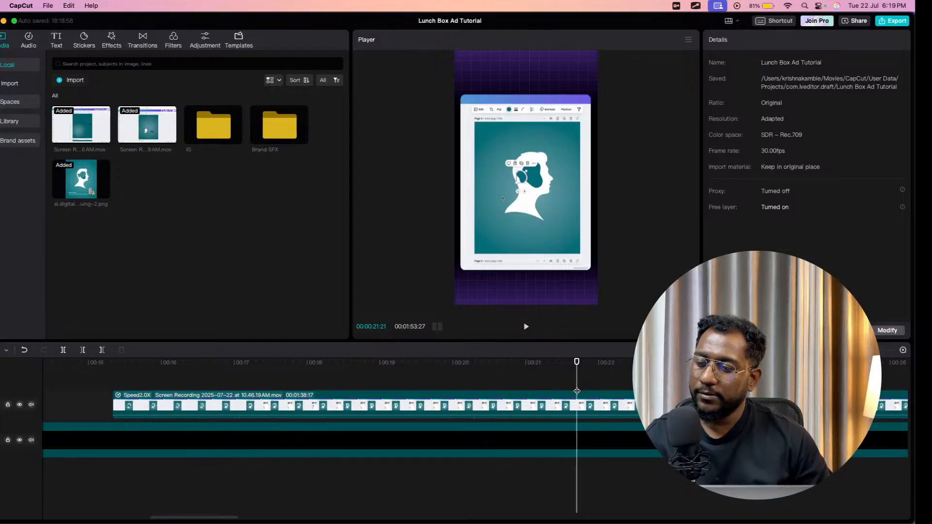
{"action": "left_click", "coordinate": [590, 405]}
{"action": "key", "text": "super+b"}
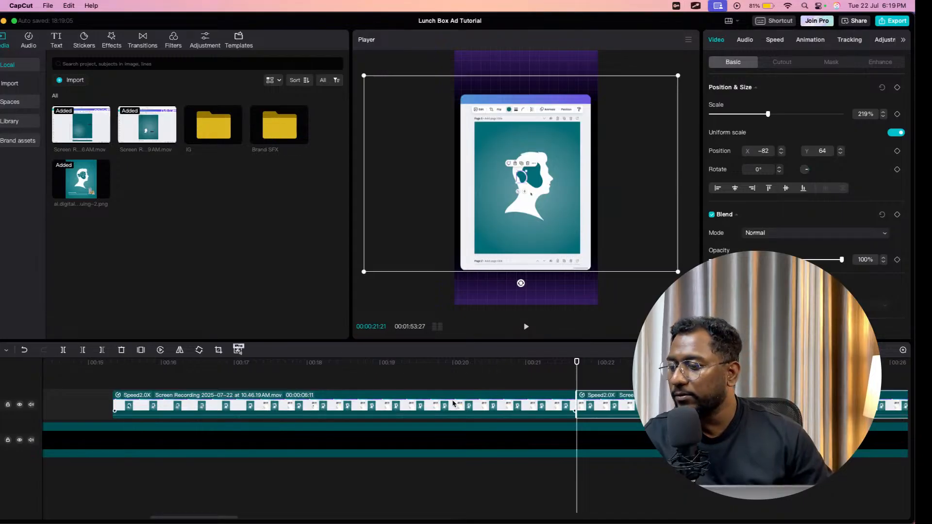
{"action": "left_click_drag", "start_coordinate": [452, 404], "coordinate": [421, 404]}
{"action": "scroll", "coordinate": [421, 405], "scroll_direction": "left", "scroll_amount": 3}
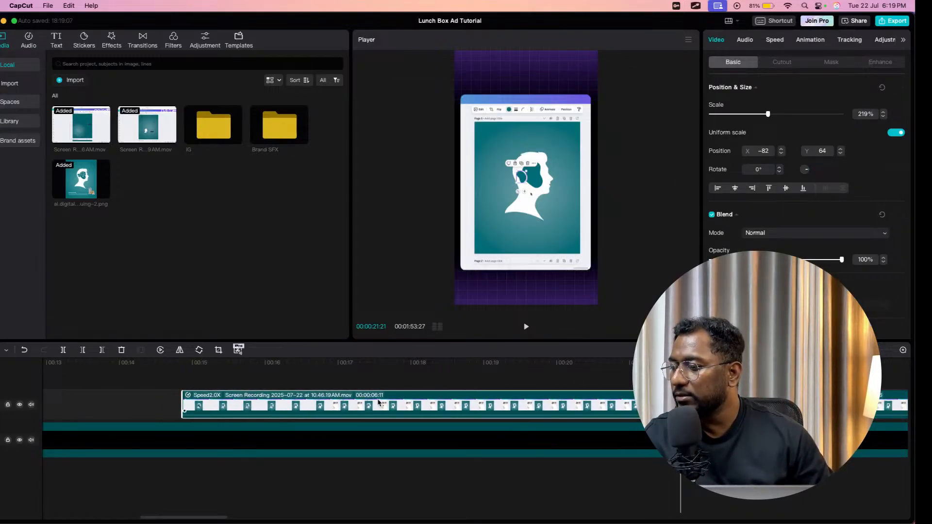
Split the shifted piece at 00:00:16:15 and 00:00:17:24 and delete the section between the two splits.
{"action": "left_click", "coordinate": [215, 387]}
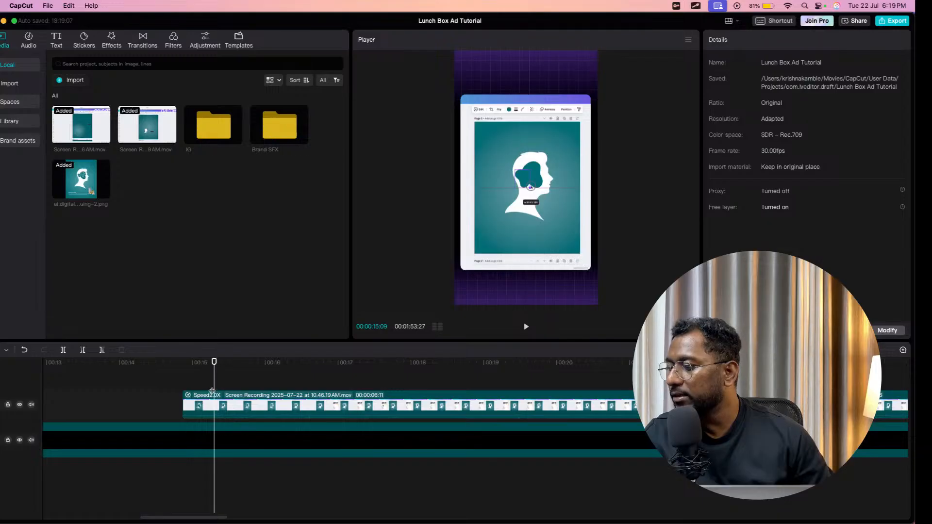
{"action": "left_click_drag", "start_coordinate": [183, 378], "coordinate": [302, 376]}
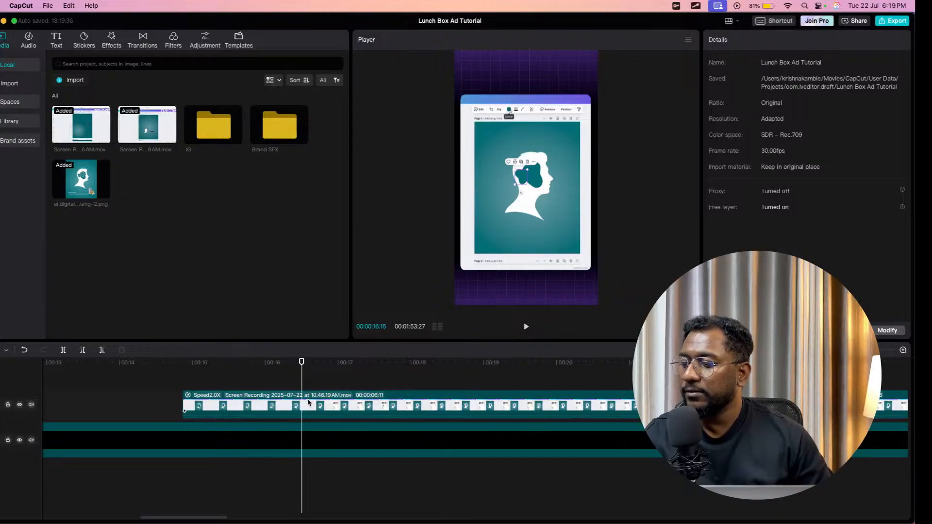
{"action": "left_click", "coordinate": [309, 403]}
{"action": "key", "text": "super+b"}
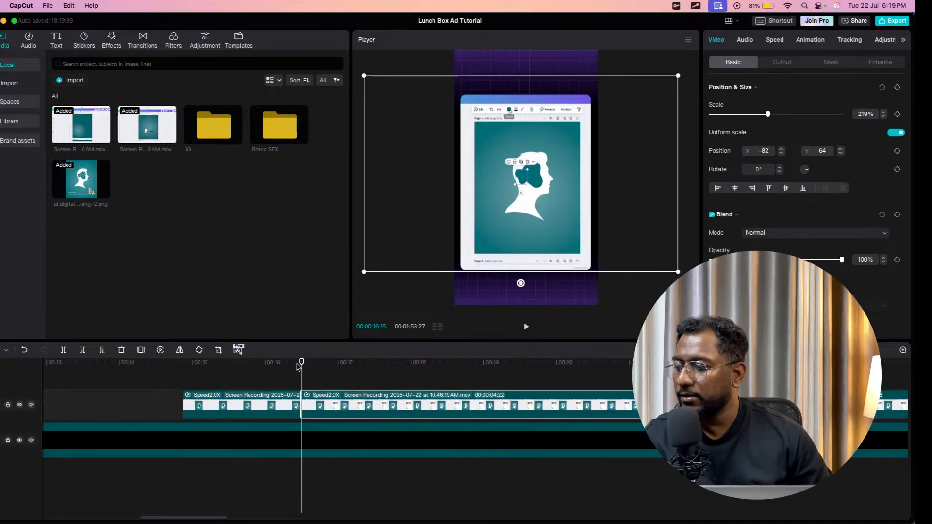
{"action": "left_click_drag", "start_coordinate": [303, 375], "coordinate": [396, 375]}
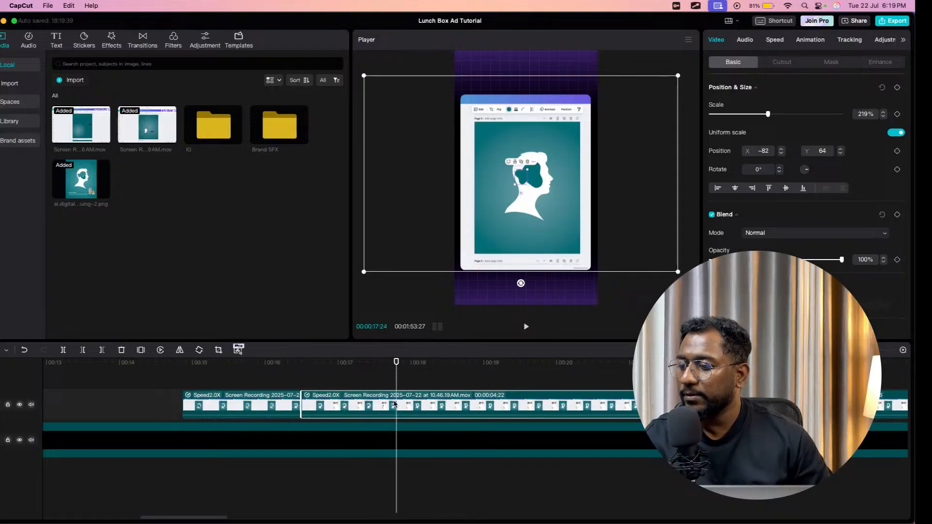
{"action": "key", "text": "super+b"}
{"action": "left_click", "coordinate": [376, 407]}
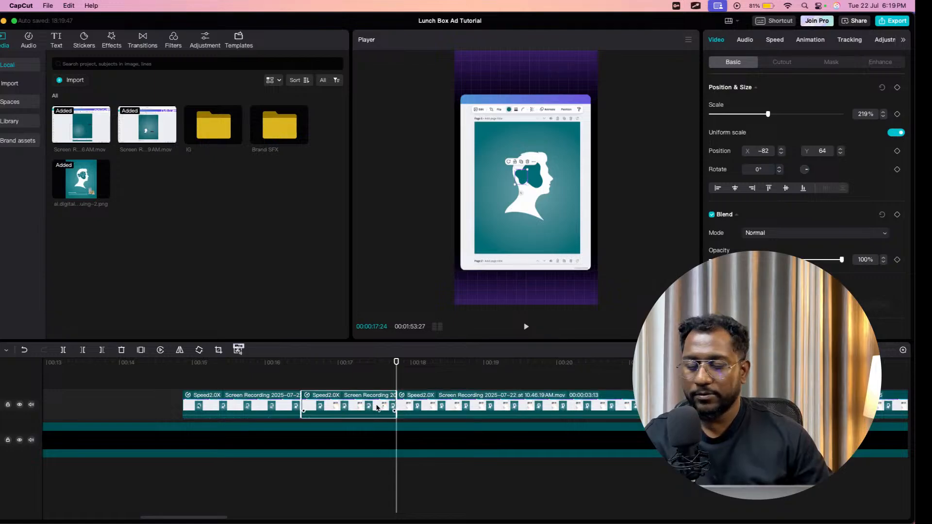
{"action": "key", "text": "BackSpace"}
Split the following piece at about 00:00:19:22 and at 00:00:20:25 and delete the section between the two splits.
{"action": "left_click_drag", "start_coordinate": [396, 384], "coordinate": [537, 377]}
{"action": "left_click", "coordinate": [538, 397]}
{"action": "key", "text": "super+b"}
{"action": "left_click_drag", "start_coordinate": [537, 377], "coordinate": [620, 379]}
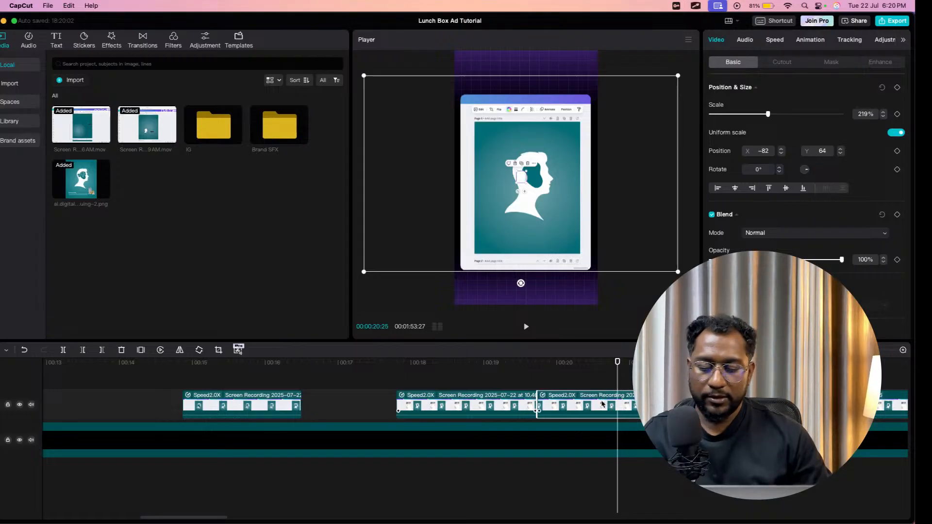
{"action": "key", "text": "super+b"}
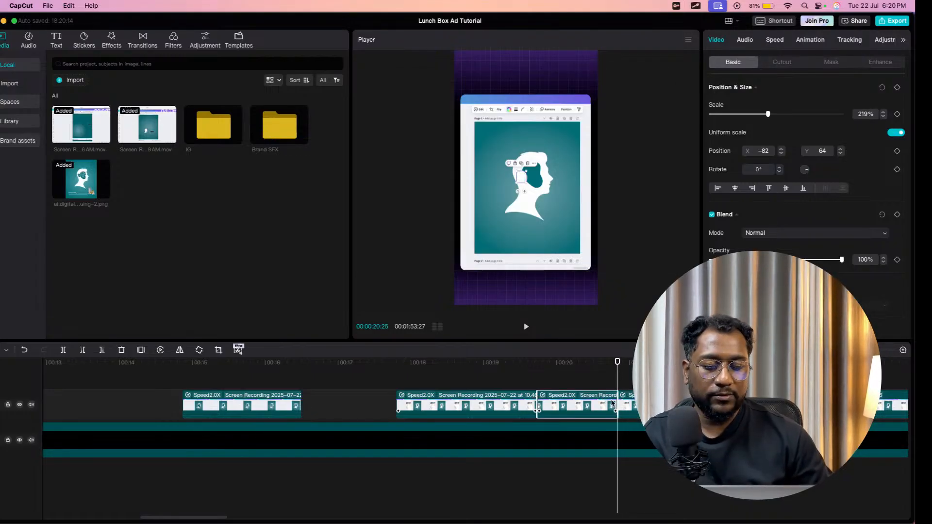
{"action": "key", "text": "Delete"}
Slide the two trimmed pieces back to close the gaps between them and play the joined section from 00:00:14:24.
{"action": "left_click_drag", "start_coordinate": [461, 413], "coordinate": [366, 414]}
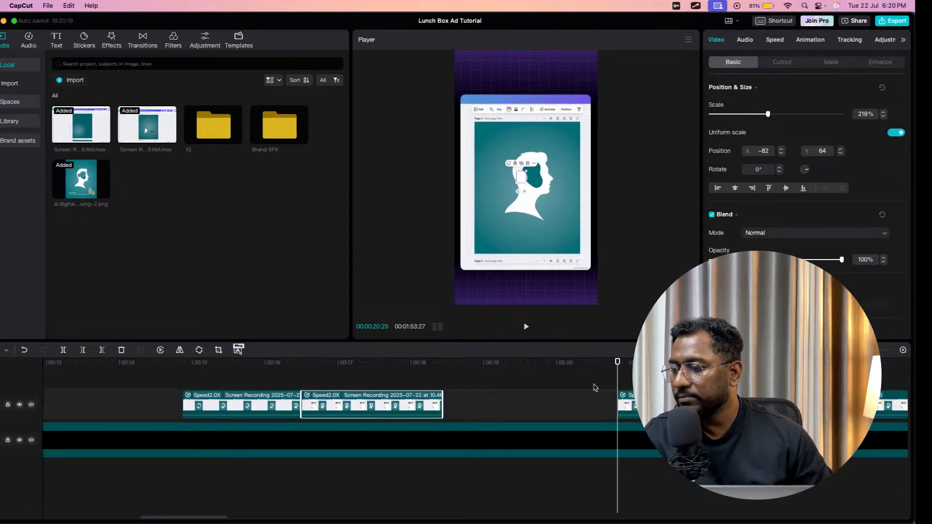
{"action": "left_click_drag", "start_coordinate": [638, 405], "coordinate": [462, 405]}
{"action": "left_click", "coordinate": [178, 391]}
{"action": "left_click", "coordinate": [178, 391]}
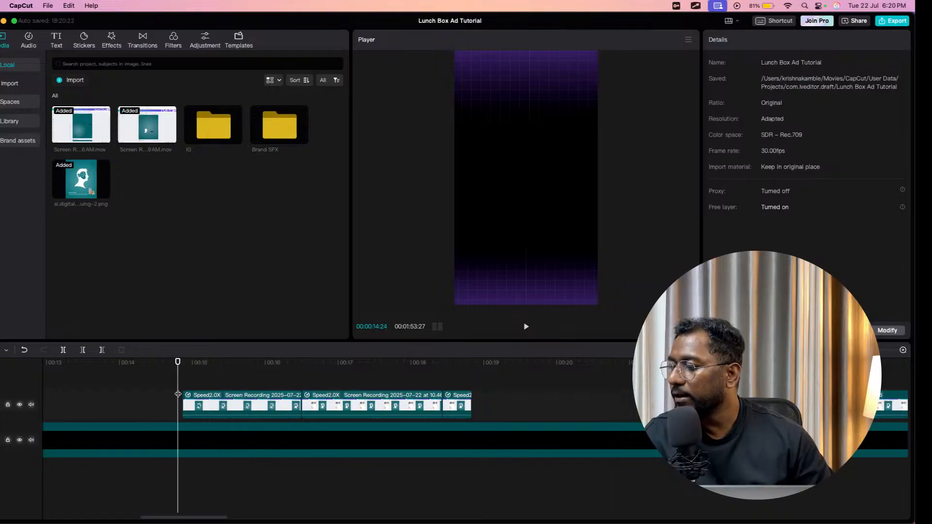
{"action": "left_click", "coordinate": [524, 326]}
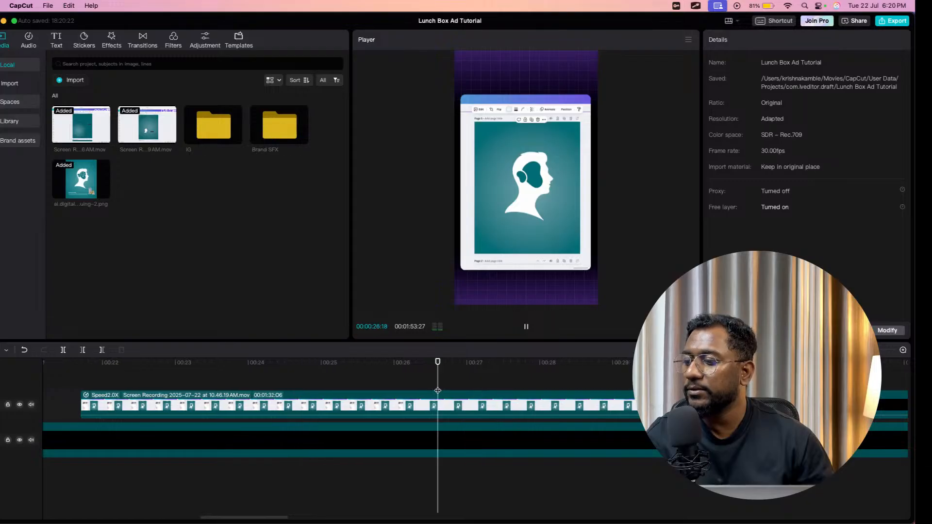
Stop playback, split the remaining recording at 00:00:30:10 and delete the piece before the split.
{"action": "key", "text": "space"}
{"action": "scroll", "coordinate": [366, 378], "scroll_direction": "right", "scroll_amount": 2}
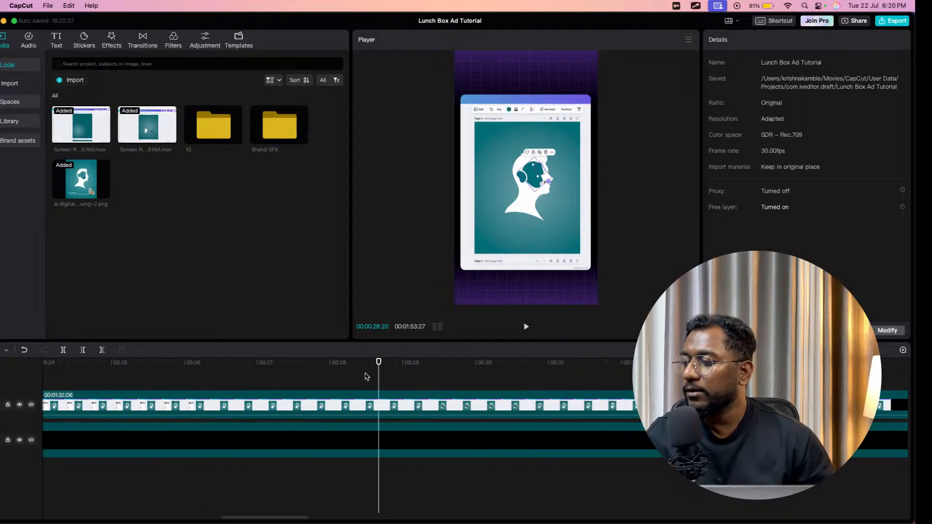
{"action": "left_click_drag", "start_coordinate": [378, 378], "coordinate": [582, 380]}
{"action": "scroll", "coordinate": [582, 380], "scroll_direction": "right", "scroll_amount": 8}
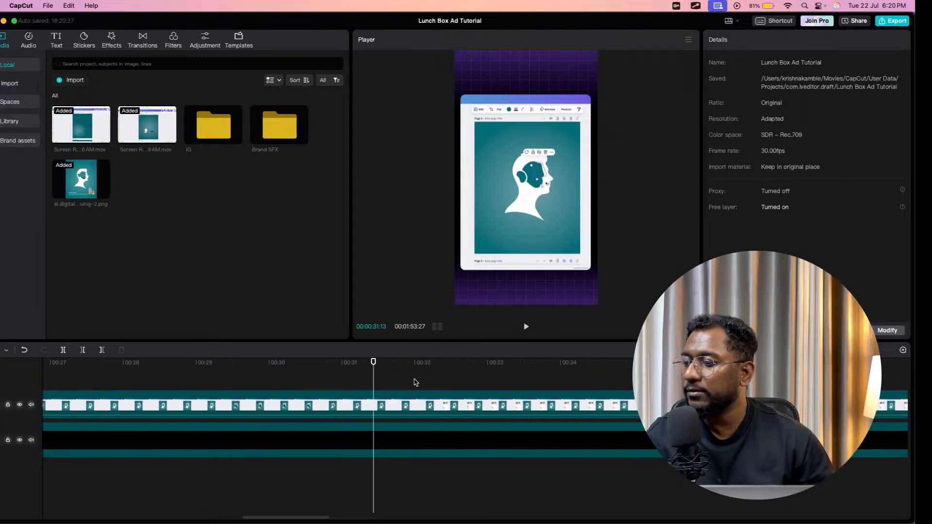
{"action": "left_click_drag", "start_coordinate": [374, 385], "coordinate": [292, 393]}
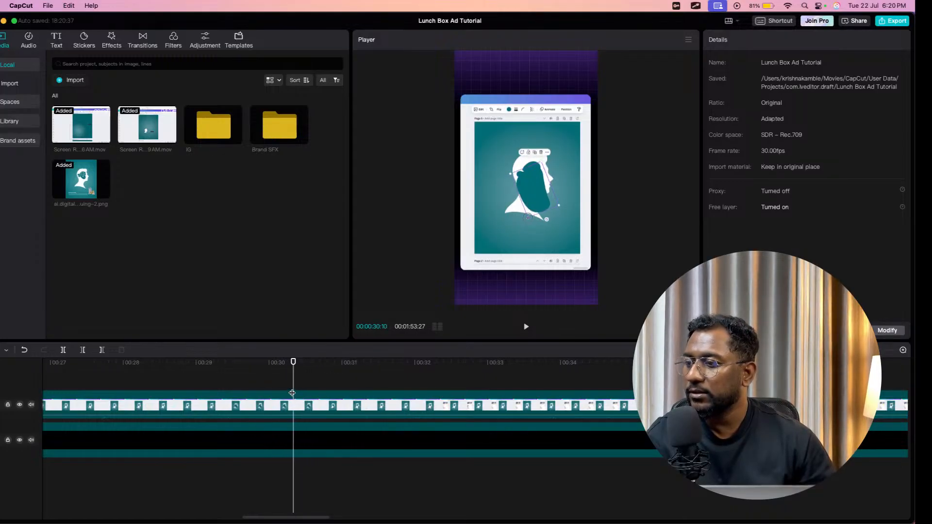
{"action": "left_click", "coordinate": [294, 406]}
{"action": "key", "text": "super+b"}
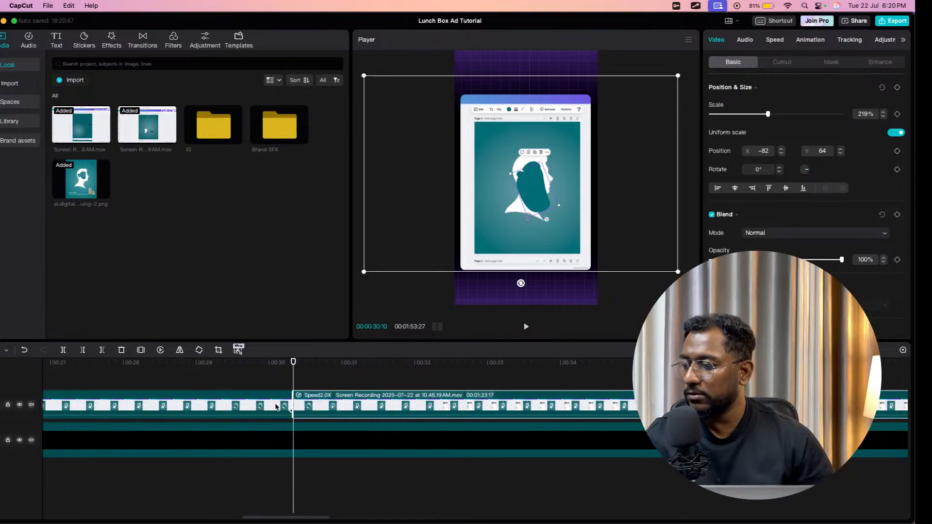
{"action": "left_click", "coordinate": [276, 407]}
{"action": "key", "text": "Delete"}
Split the remaining recording at about 00:00:33:00, 00:00:33:16 and 00:00:34:07.
{"action": "left_click_drag", "start_coordinate": [294, 382], "coordinate": [375, 392]}
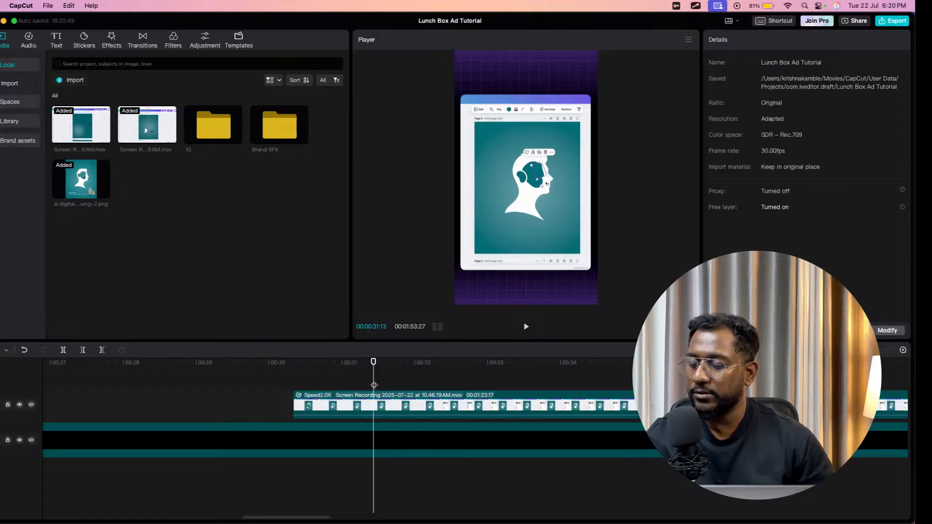
{"action": "left_click_drag", "start_coordinate": [374, 385], "coordinate": [487, 382]}
{"action": "left_click", "coordinate": [508, 414]}
{"action": "key", "text": "super+b"}
{"action": "left_click_drag", "start_coordinate": [490, 384], "coordinate": [528, 394]}
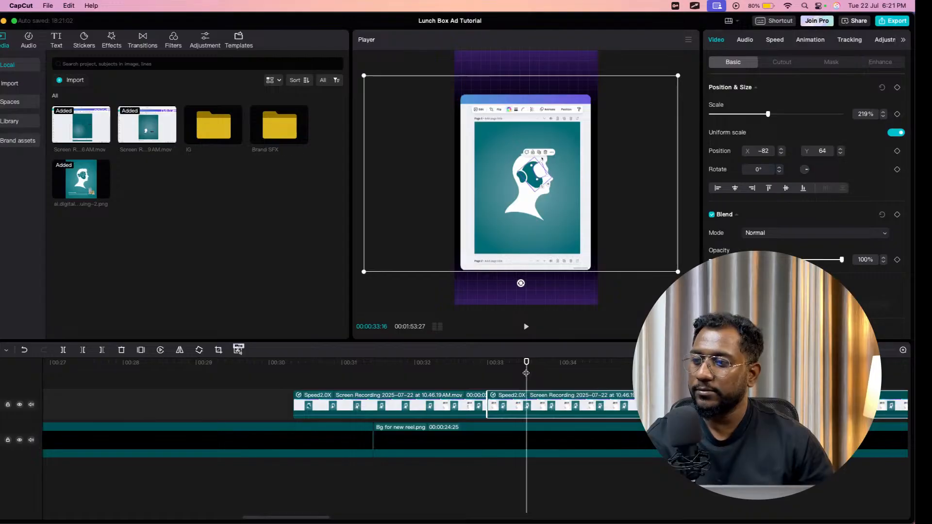
{"action": "left_click_drag", "start_coordinate": [526, 373], "coordinate": [577, 376]}
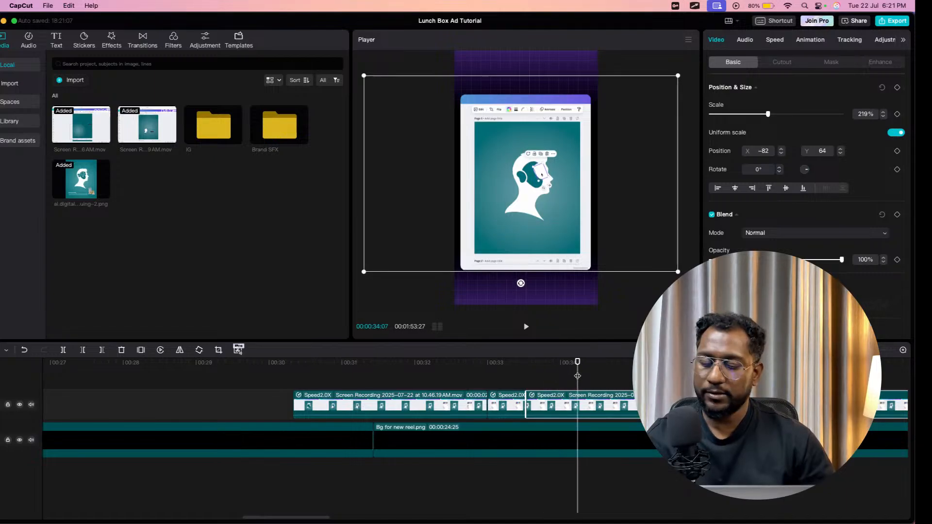
Split the piece starting at 00:00:30:10 at 00:00:31:13 and delete its second part, up to about 00:00:33:00.
{"action": "left_click", "coordinate": [457, 401]}
{"action": "left_click_drag", "start_coordinate": [487, 387], "coordinate": [391, 385]}
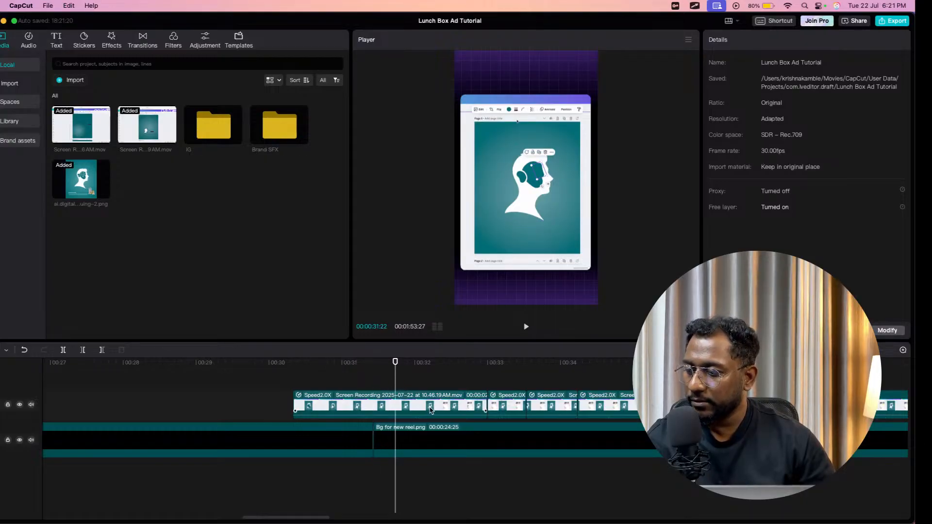
{"action": "left_click", "coordinate": [431, 410]}
{"action": "left_click_drag", "start_coordinate": [394, 385], "coordinate": [361, 391]}
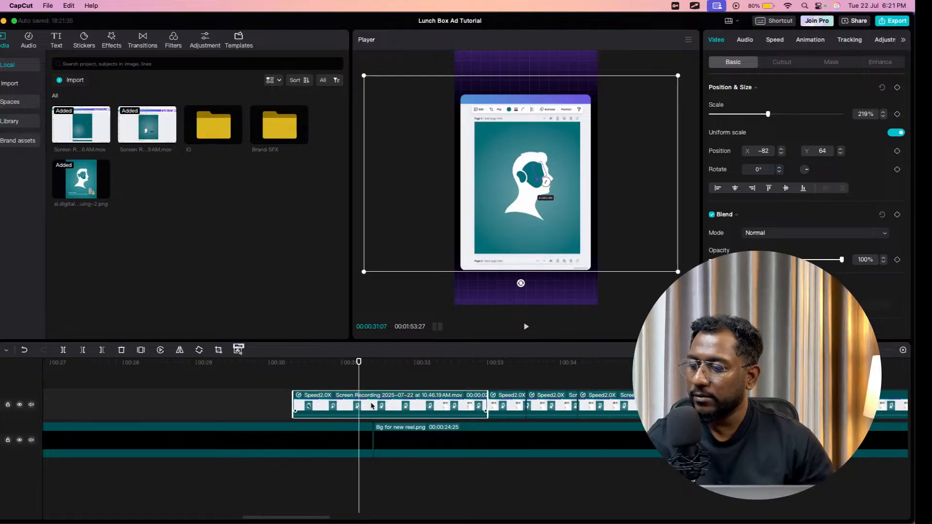
{"action": "left_click_drag", "start_coordinate": [360, 381], "coordinate": [374, 381]}
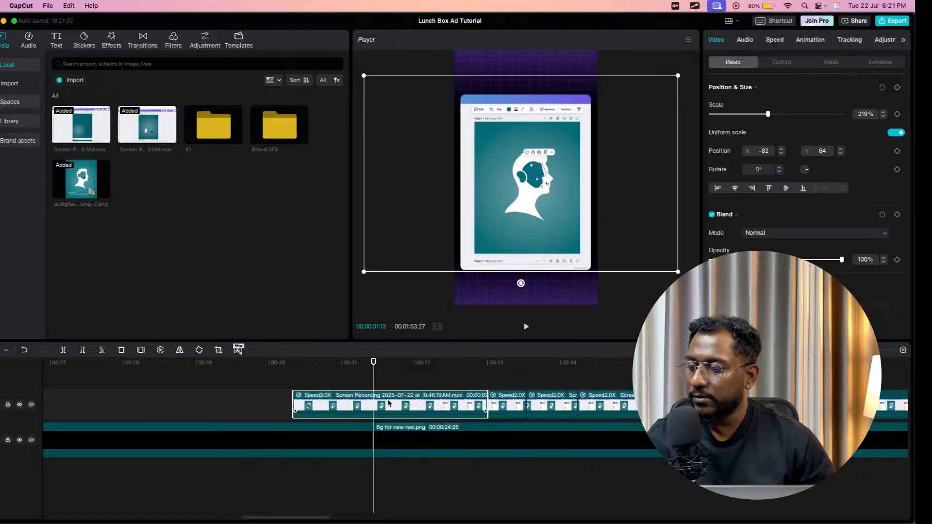
{"action": "key", "text": "super+b"}
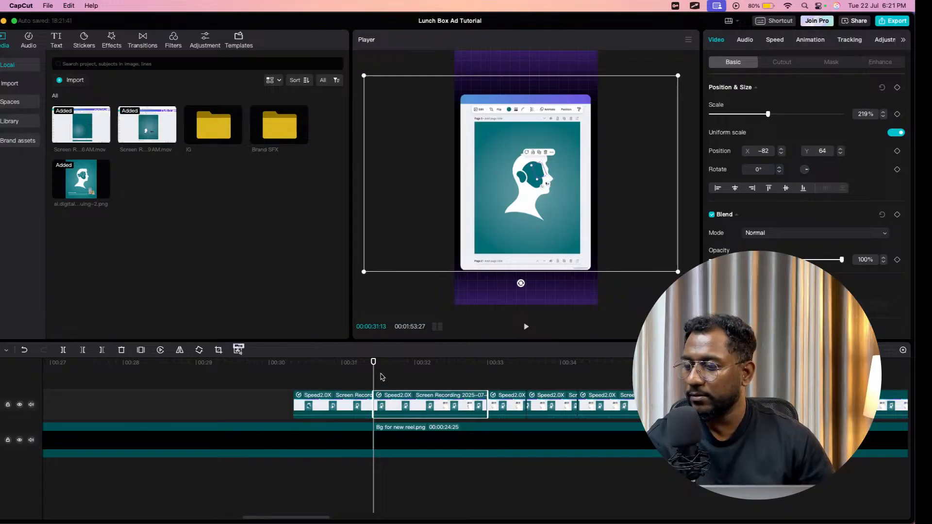
{"action": "left_click_drag", "start_coordinate": [376, 378], "coordinate": [515, 396]}
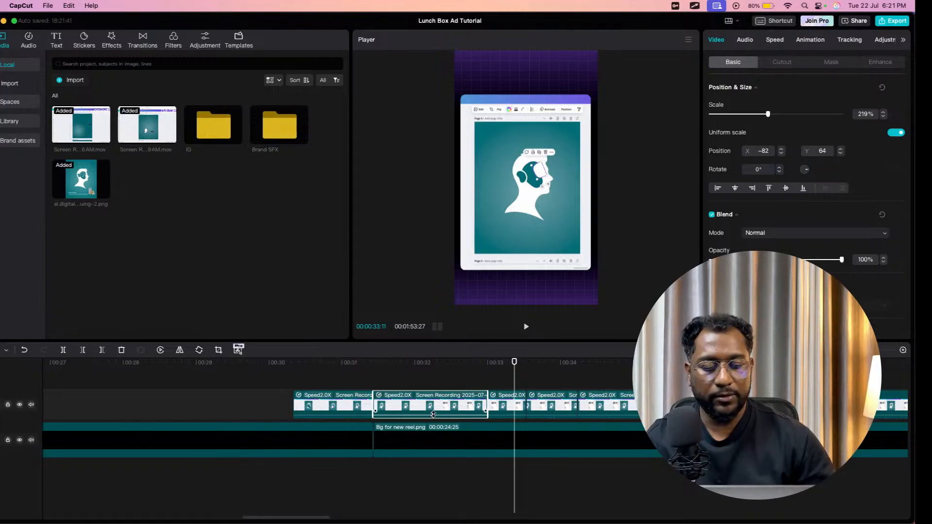
{"action": "key", "text": "Delete"}
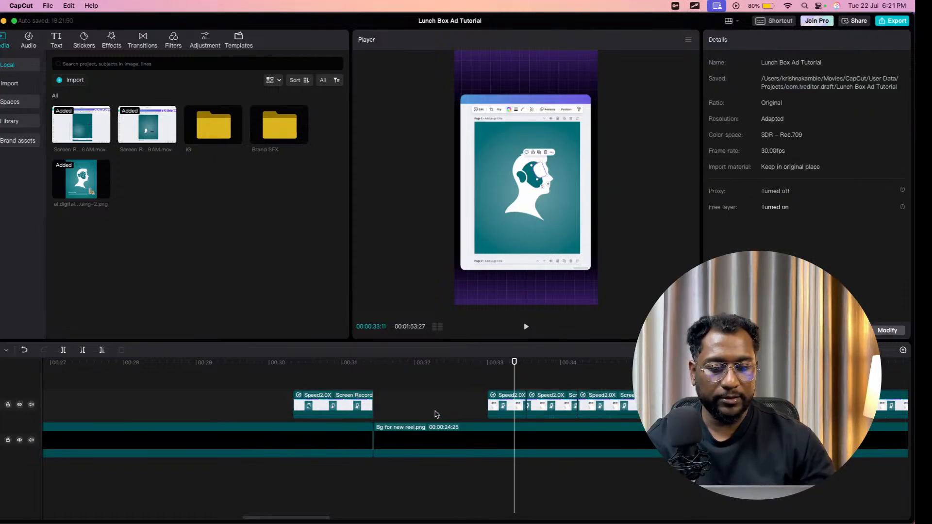
Split the recording at 00:00:35:22 and 00:00:35:09 and delete the section between 00:00:34:07 and 00:00:35:09.
{"action": "scroll", "coordinate": [525, 378], "scroll_direction": "right", "scroll_amount": 8}
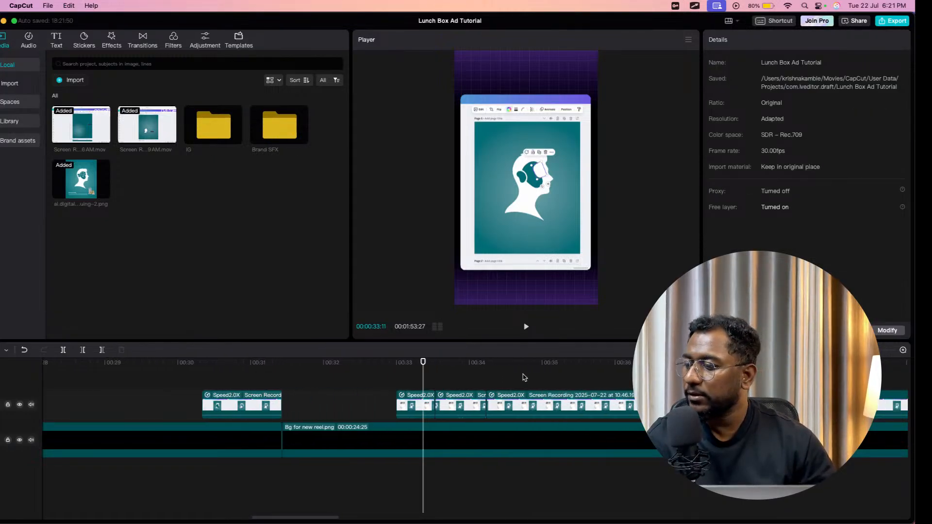
{"action": "left_click_drag", "start_coordinate": [282, 386], "coordinate": [457, 381]}
{"action": "left_click", "coordinate": [457, 404]}
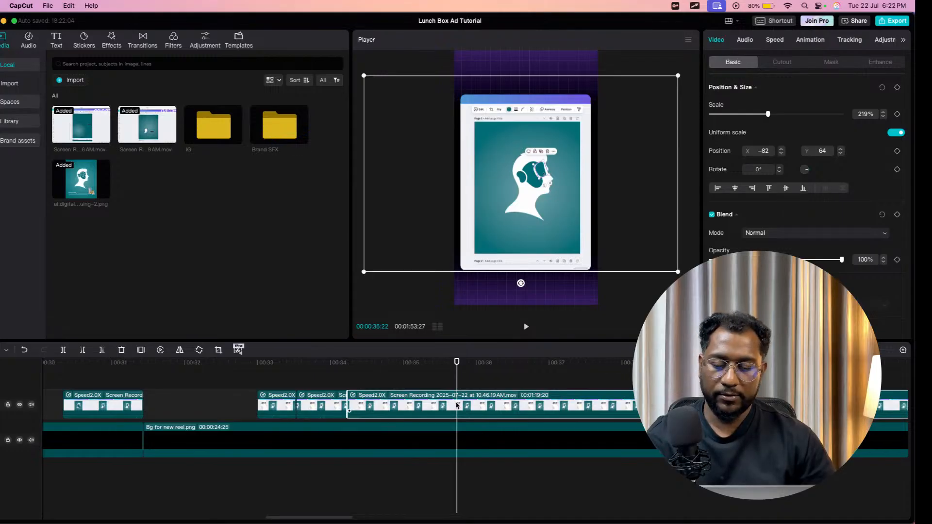
{"action": "key", "text": "super+b"}
{"action": "left_click", "coordinate": [456, 383]}
{"action": "left_click_drag", "start_coordinate": [455, 383], "coordinate": [426, 379]}
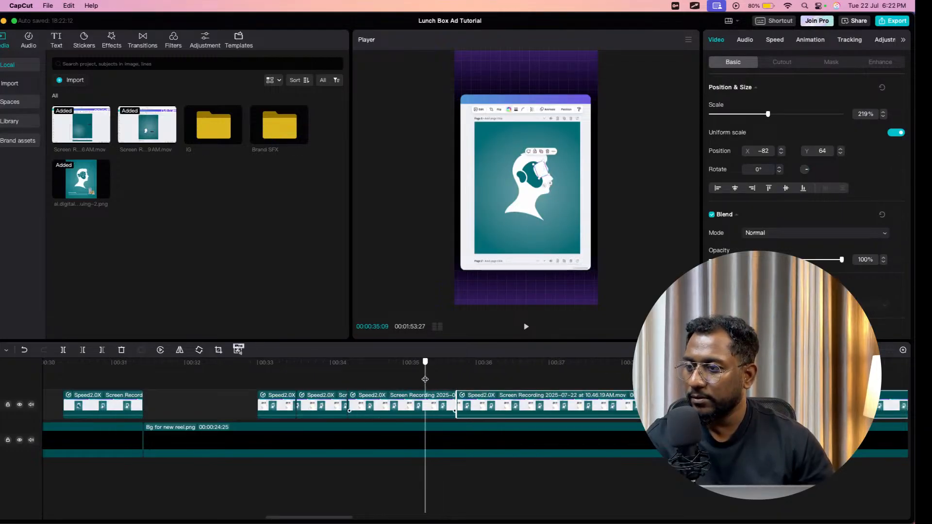
{"action": "left_click", "coordinate": [430, 404]}
{"action": "left_click", "coordinate": [399, 407]}
{"action": "key", "text": "Delete"}
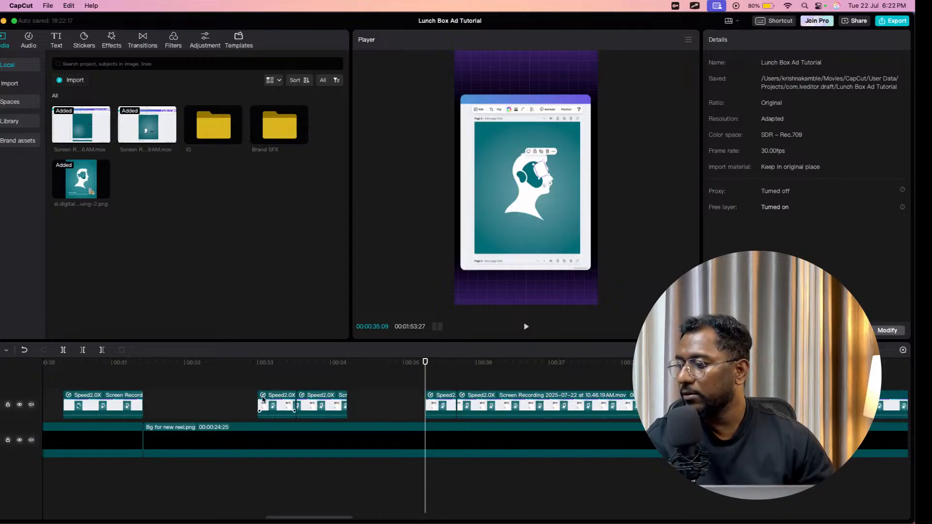
Slide the three short pieces back to close the gaps after the clip ending at 00:00:31:13.
{"action": "left_click_drag", "start_coordinate": [267, 409], "coordinate": [155, 408]}
{"action": "left_click_drag", "start_coordinate": [314, 404], "coordinate": [204, 439]}
{"action": "left_click_drag", "start_coordinate": [195, 394], "coordinate": [198, 426]}
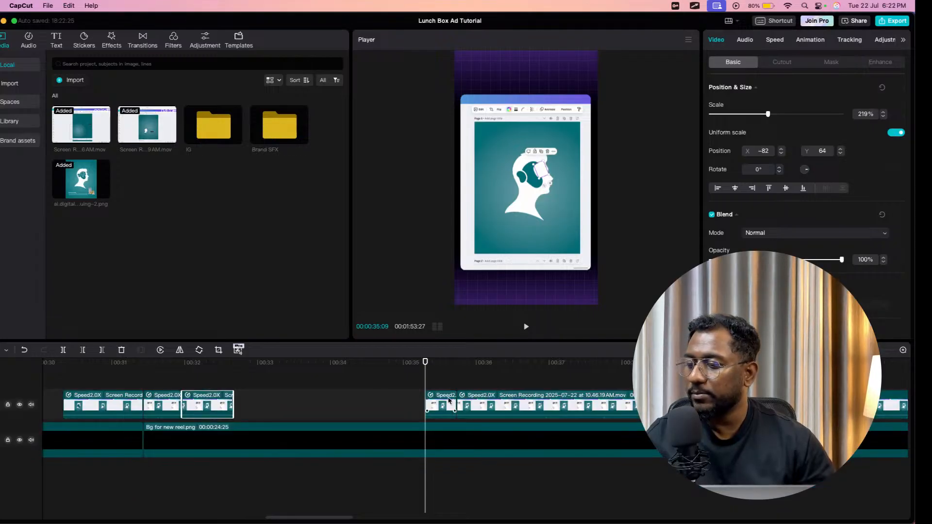
{"action": "left_click_drag", "start_coordinate": [435, 407], "coordinate": [250, 441]}
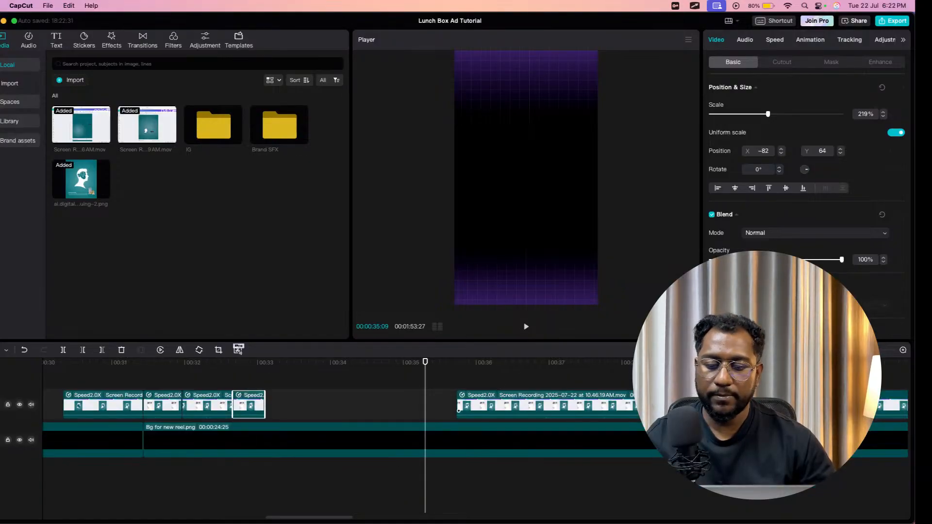
{"action": "key", "text": "super+Tab"}
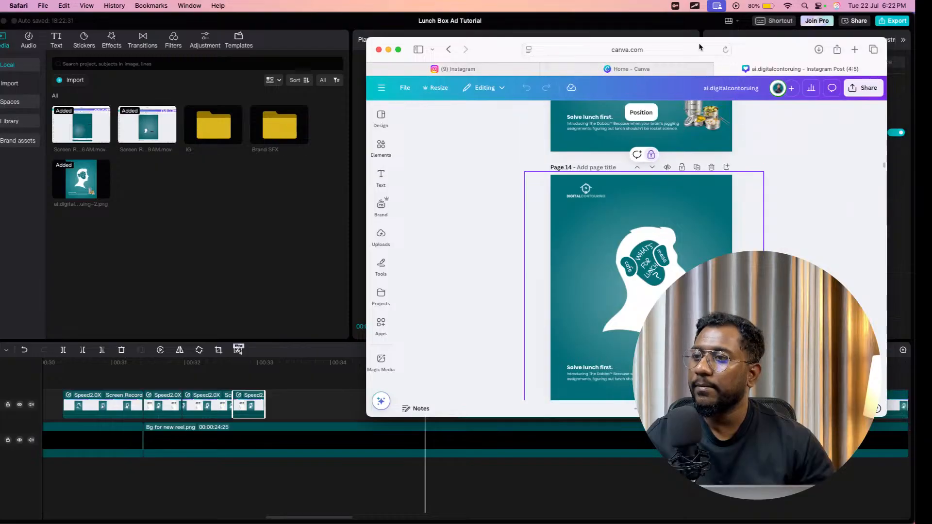
{"action": "key", "text": "super+Tab"}
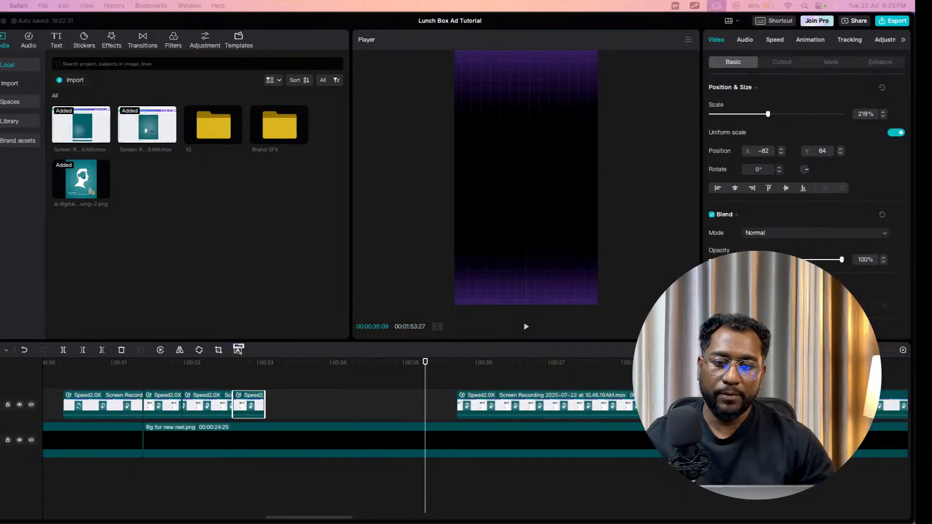
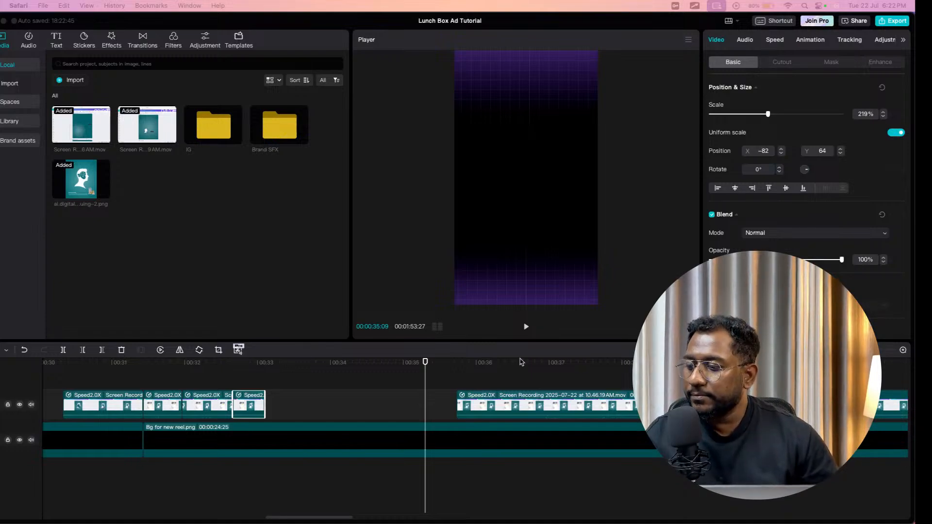
Split the long recording at 00:00:46:03 and delete the piece before the split.
{"action": "left_click", "coordinate": [442, 382]}
{"action": "scroll", "coordinate": [442, 382], "scroll_direction": "right", "scroll_amount": 3}
{"action": "scroll", "coordinate": [442, 382], "scroll_direction": "right", "scroll_amount": 1}
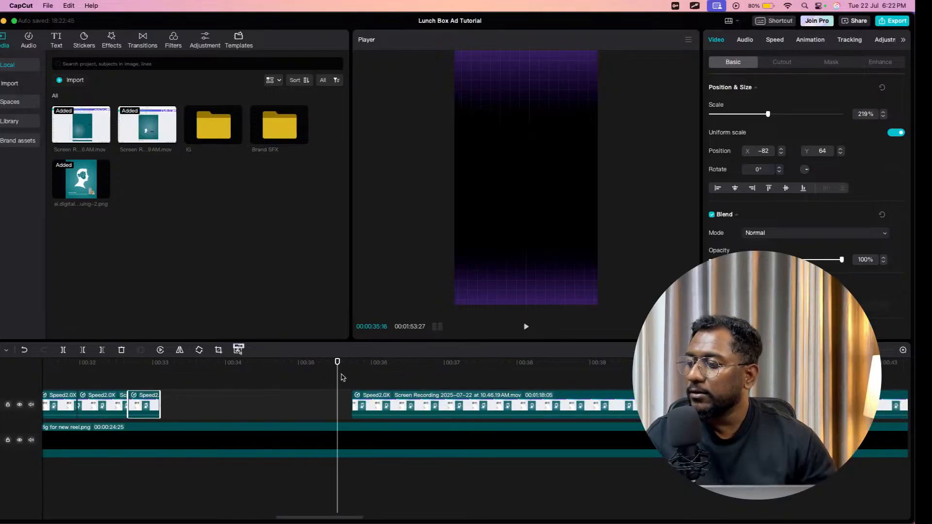
{"action": "left_click_drag", "start_coordinate": [337, 379], "coordinate": [512, 379]}
{"action": "scroll", "coordinate": [502, 391], "scroll_direction": "right", "scroll_amount": 9}
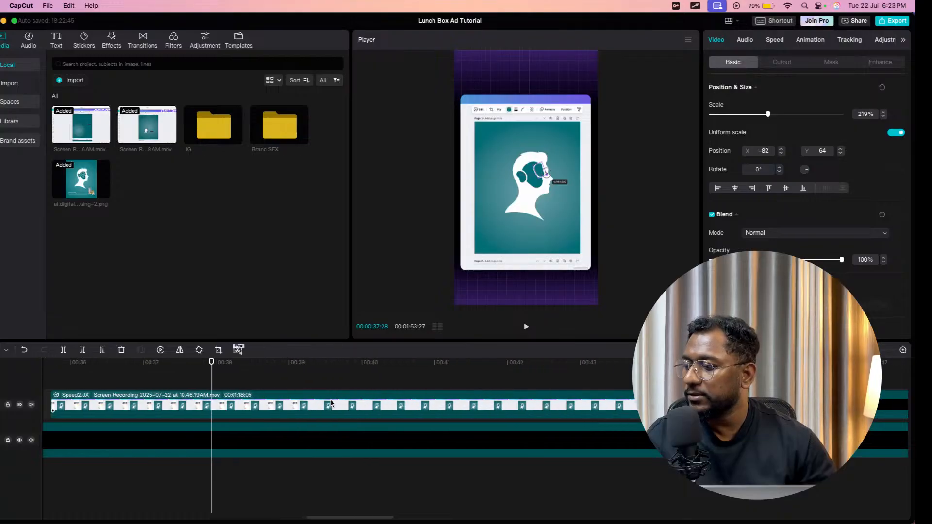
{"action": "left_click", "coordinate": [313, 387]}
{"action": "left_click_drag", "start_coordinate": [313, 385], "coordinate": [520, 385]}
{"action": "scroll", "coordinate": [458, 386], "scroll_direction": "right", "scroll_amount": 4}
{"action": "left_click_drag", "start_coordinate": [401, 382], "coordinate": [613, 384]}
{"action": "scroll", "coordinate": [597, 386], "scroll_direction": "right", "scroll_amount": 6}
{"action": "left_click", "coordinate": [530, 387]}
{"action": "left_click_drag", "start_coordinate": [530, 387], "coordinate": [505, 384]}
{"action": "left_click", "coordinate": [535, 415]}
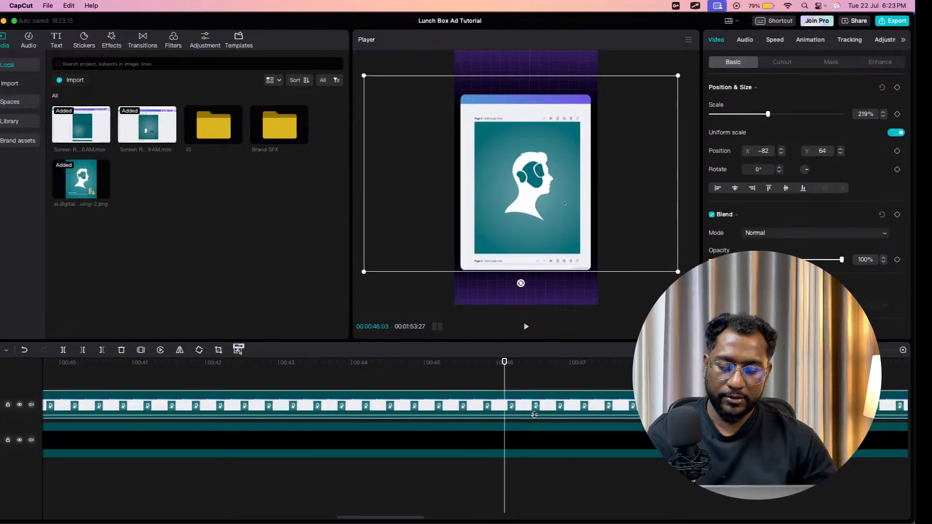
{"action": "key", "text": "super+b"}
{"action": "left_click", "coordinate": [491, 413]}
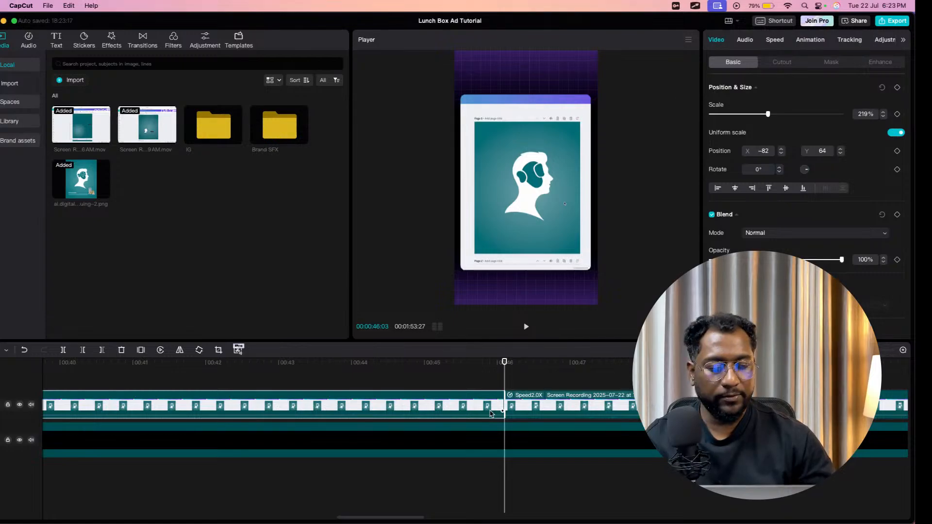
{"action": "key", "text": "BackSpace"}
Split the remaining recording again shortly after its start, at about 00:00:46:09.
{"action": "scroll", "coordinate": [491, 414], "scroll_direction": "right", "scroll_amount": 5}
{"action": "left_click_drag", "start_coordinate": [264, 387], "coordinate": [280, 393]}
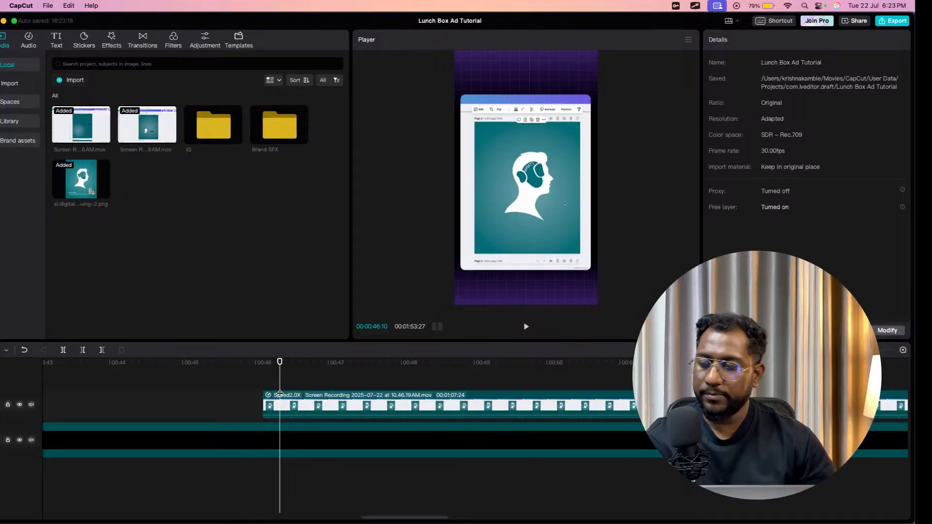
{"action": "mouse_move", "coordinate": [282, 379]}
{"action": "left_mouse_down"}
{"action": "mouse_move", "coordinate": [418, 384]}
{"action": "mouse_move", "coordinate": [263, 376]}
{"action": "mouse_move", "coordinate": [277, 381]}
{"action": "left_mouse_up"}
{"action": "left_click", "coordinate": [285, 392]}
{"action": "key", "text": "super+b"}
Split the remaining recording at 00:00:52:17, where the next edit of the curved text begins.
{"action": "left_click_drag", "start_coordinate": [280, 382], "coordinate": [553, 382]}
{"action": "scroll", "coordinate": [553, 372], "scroll_direction": "right", "scroll_amount": 5}
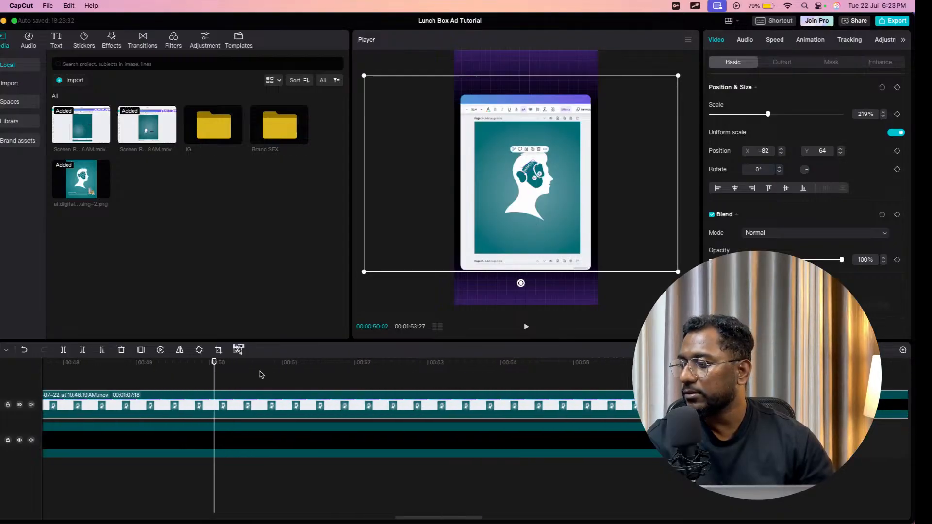
{"action": "left_click_drag", "start_coordinate": [214, 377], "coordinate": [364, 377]}
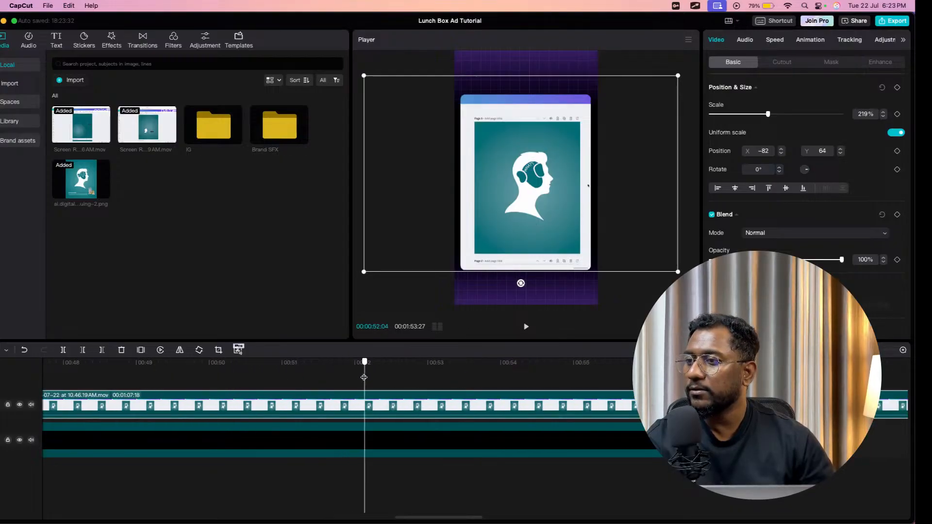
{"action": "scroll", "coordinate": [364, 377], "scroll_direction": "right", "scroll_amount": 3}
{"action": "left_click_drag", "start_coordinate": [289, 379], "coordinate": [317, 374]}
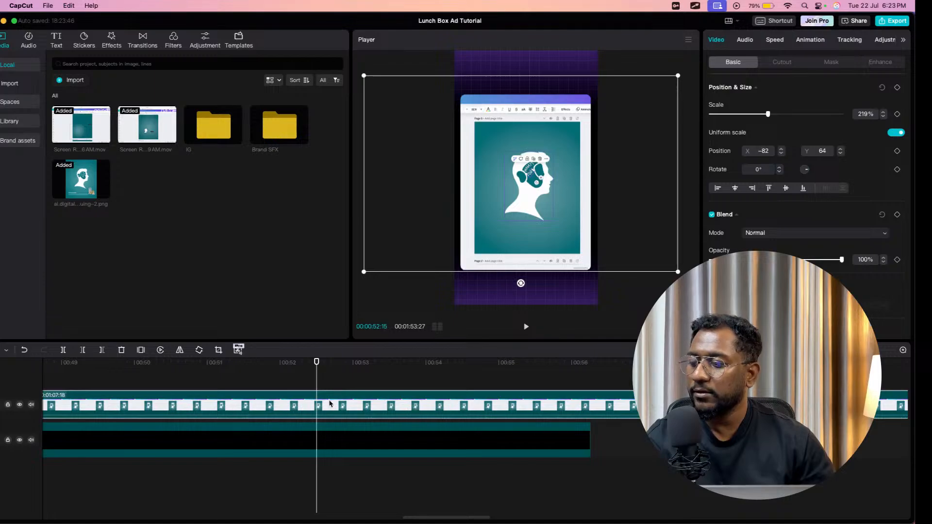
{"action": "left_click_drag", "start_coordinate": [317, 385], "coordinate": [322, 386]}
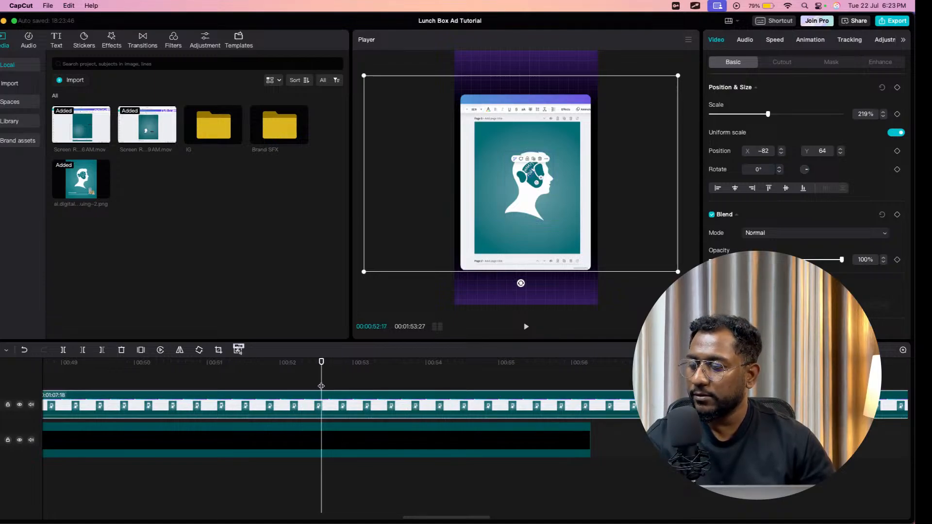
{"action": "key", "text": "super+b"}
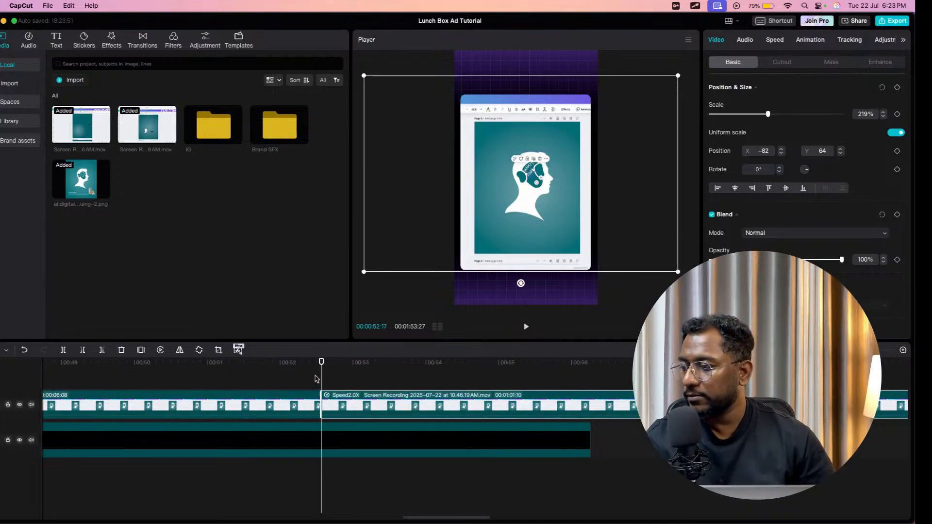
Split the preceding piece at 00:00:52:05 and 00:00:52:12 and delete the section between 00:00:52:12 and 00:00:52:17.
{"action": "left_click_drag", "start_coordinate": [321, 382], "coordinate": [290, 379]}
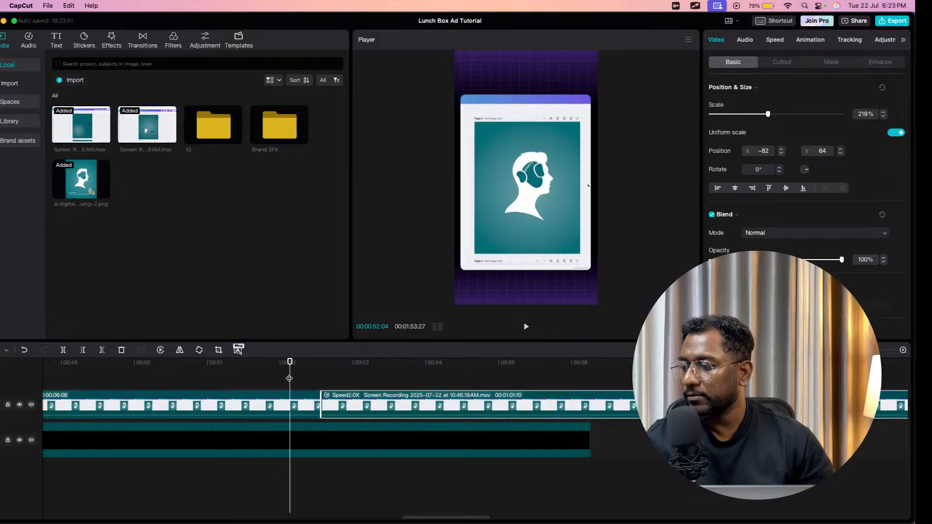
{"action": "left_click", "coordinate": [299, 404]}
{"action": "mouse_move", "coordinate": [289, 386]}
{"action": "left_mouse_down"}
{"action": "mouse_move", "coordinate": [305, 388]}
{"action": "mouse_move", "coordinate": [293, 384]}
{"action": "left_mouse_up"}
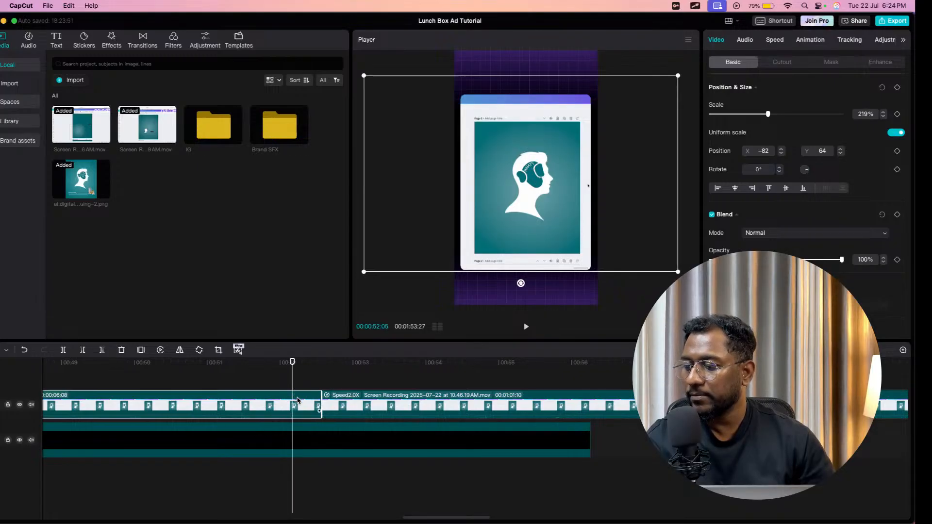
{"action": "key", "text": "super+b"}
{"action": "left_click_drag", "start_coordinate": [293, 385], "coordinate": [310, 386]}
{"action": "key", "text": "super+b"}
{"action": "key", "text": "Delete"}
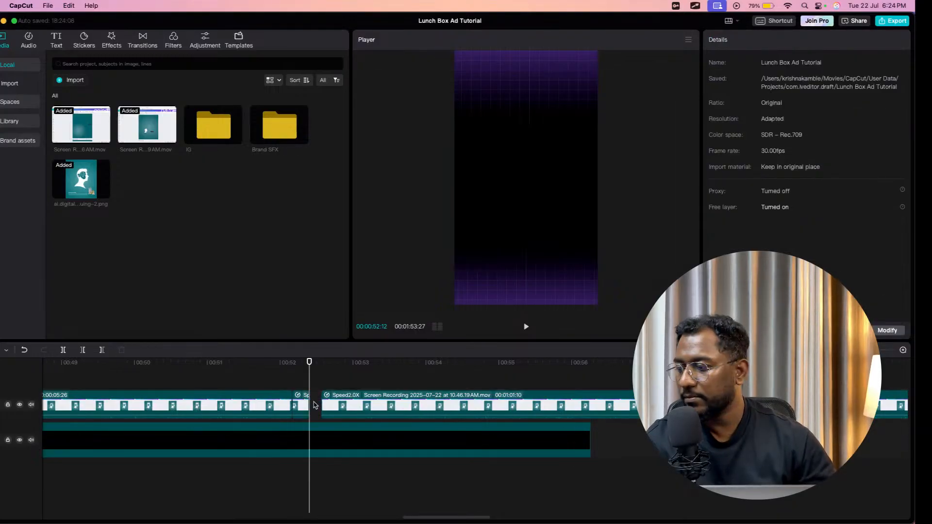
Delete the long piece before the short clip at 00:00:52:05, and split the remaining recording at 00:00:56:19.
{"action": "left_click", "coordinate": [261, 412]}
{"action": "key", "text": "Delete"}
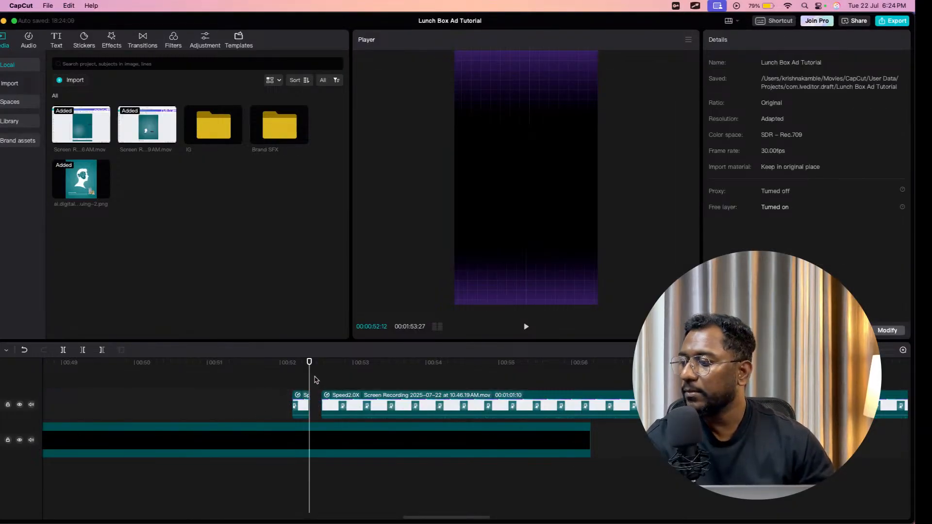
{"action": "left_click_drag", "start_coordinate": [311, 379], "coordinate": [442, 378]}
{"action": "scroll", "coordinate": [425, 377], "scroll_direction": "right", "scroll_amount": 3}
{"action": "left_click_drag", "start_coordinate": [337, 374], "coordinate": [487, 371]}
{"action": "scroll", "coordinate": [487, 371], "scroll_direction": "right", "scroll_amount": 3}
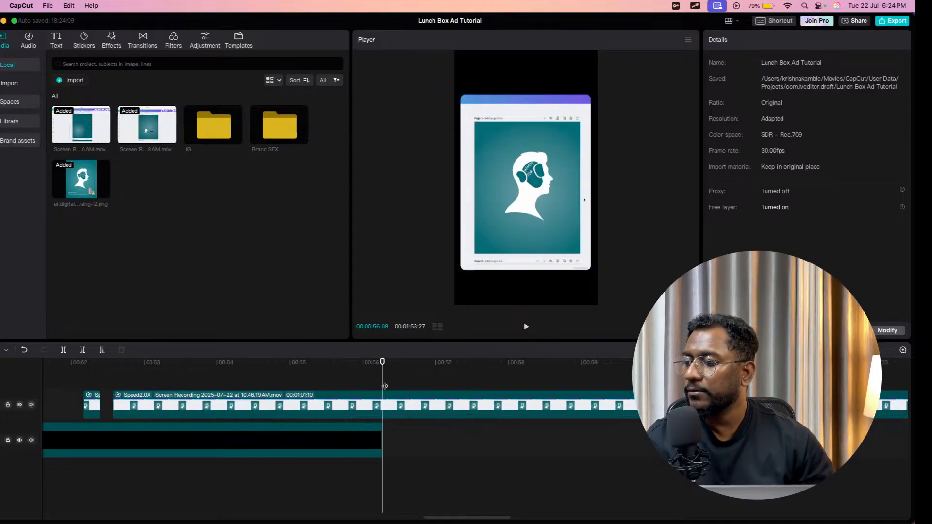
{"action": "left_click_drag", "start_coordinate": [385, 386], "coordinate": [516, 376]}
{"action": "scroll", "coordinate": [515, 376], "scroll_direction": "right", "scroll_amount": 3}
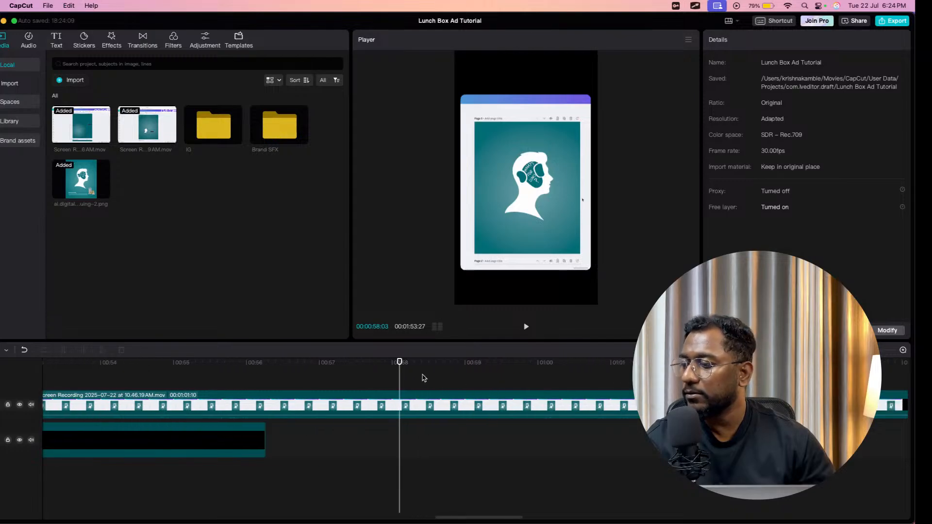
{"action": "left_click_drag", "start_coordinate": [400, 379], "coordinate": [293, 379]}
{"action": "left_click", "coordinate": [320, 391]}
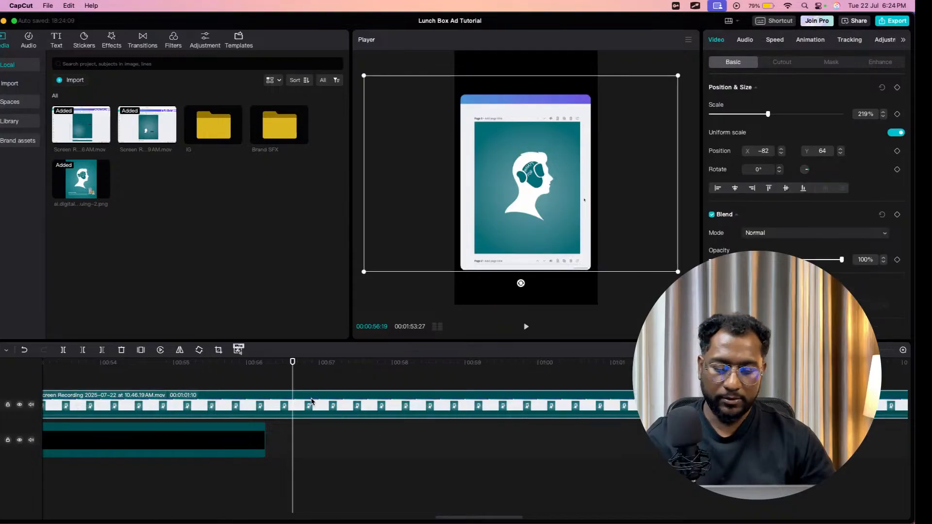
{"action": "key", "text": "super+b"}
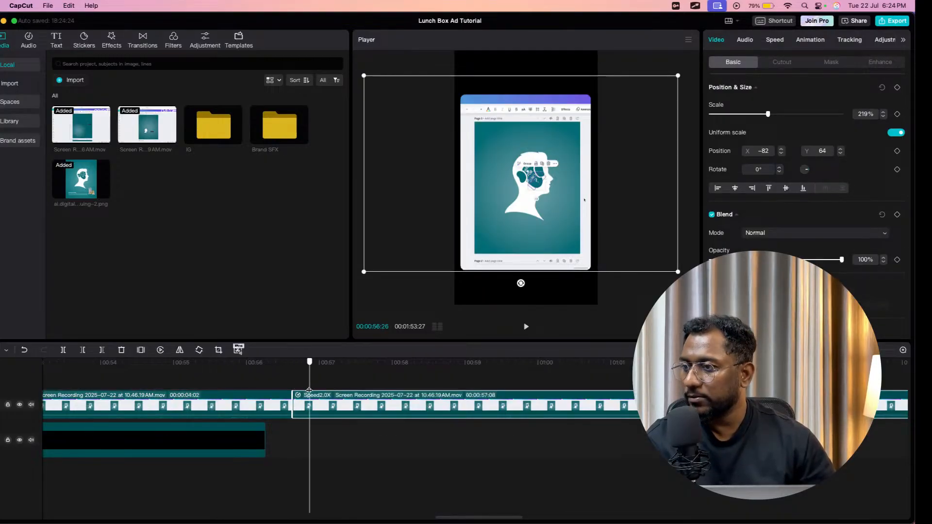
Split the remaining recording again at 00:00:56:25 and delete the section that precedes 00:00:56:19.
{"action": "left_click", "coordinate": [288, 385]}
{"action": "left_click", "coordinate": [293, 385]}
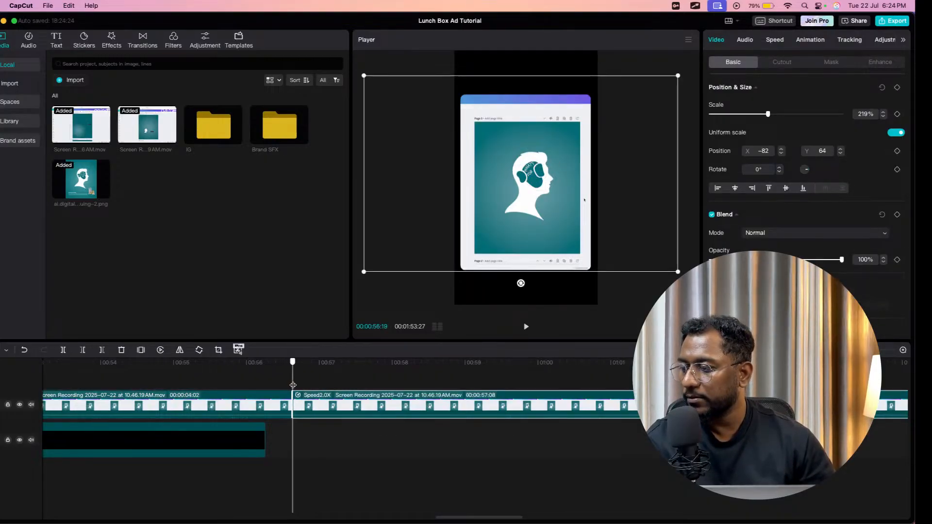
{"action": "left_click", "coordinate": [307, 386]}
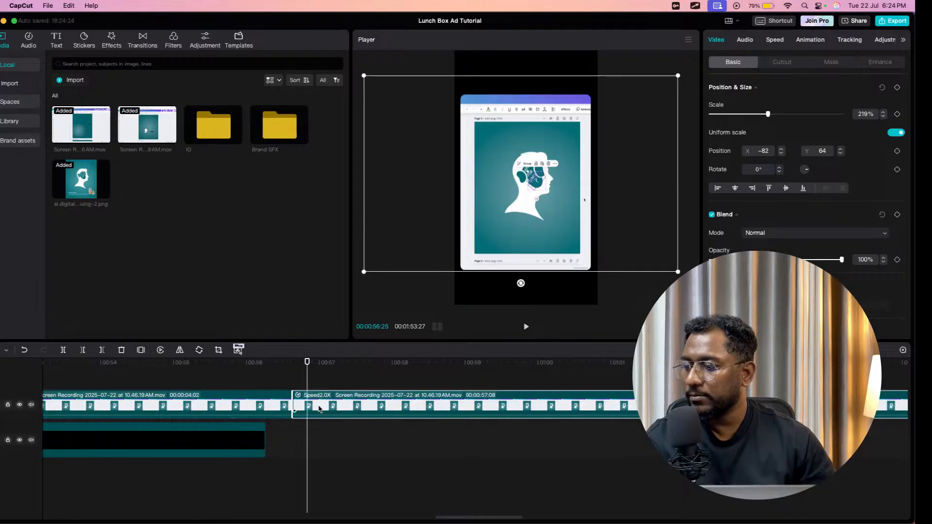
{"action": "key", "text": "super+b"}
{"action": "left_click", "coordinate": [252, 406]}
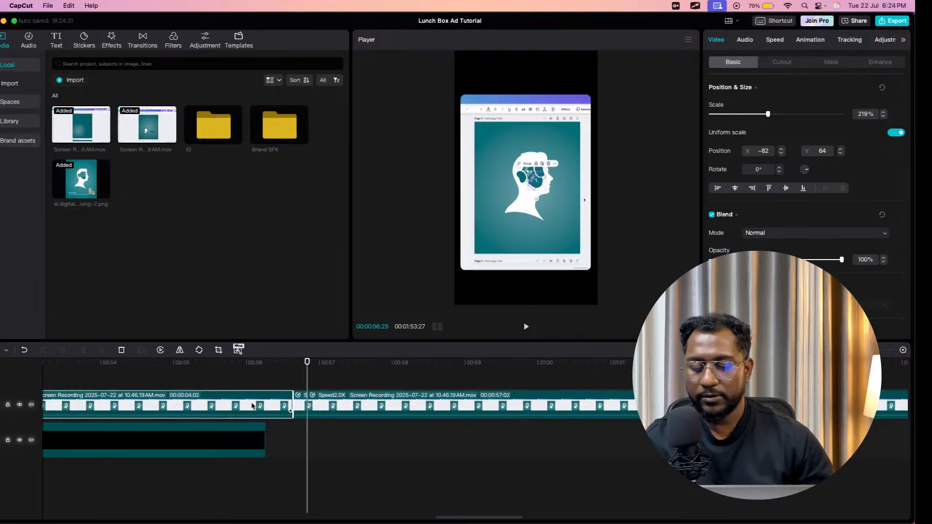
{"action": "key", "text": "Delete"}
Move the short clips kept from about 00:00:52 and 00:00:56 back beside the first short clip at 00:00:46.
{"action": "scroll", "coordinate": [252, 406], "scroll_direction": "left", "scroll_amount": 5}
{"action": "left_click_drag", "start_coordinate": [468, 403], "coordinate": [163, 402]}
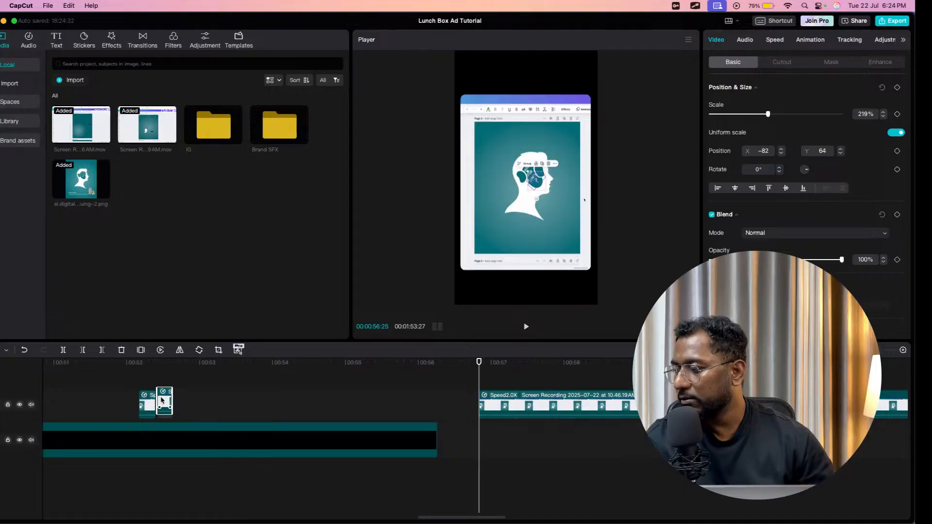
{"action": "scroll", "coordinate": [288, 368], "scroll_direction": "left", "scroll_amount": 5}
{"action": "left_click_drag", "start_coordinate": [368, 379], "coordinate": [207, 407]}
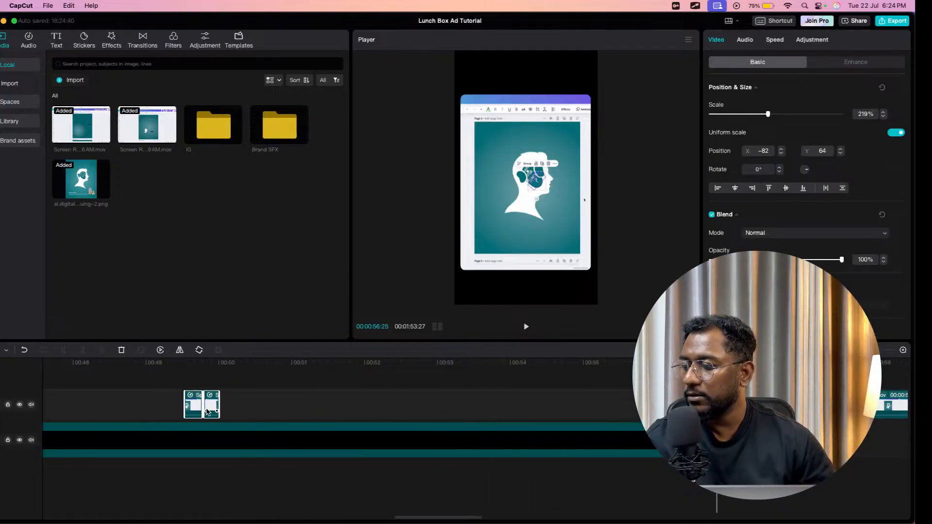
{"action": "scroll", "coordinate": [397, 401], "scroll_direction": "left", "scroll_amount": 5}
{"action": "left_click_drag", "start_coordinate": [489, 408], "coordinate": [252, 414]}
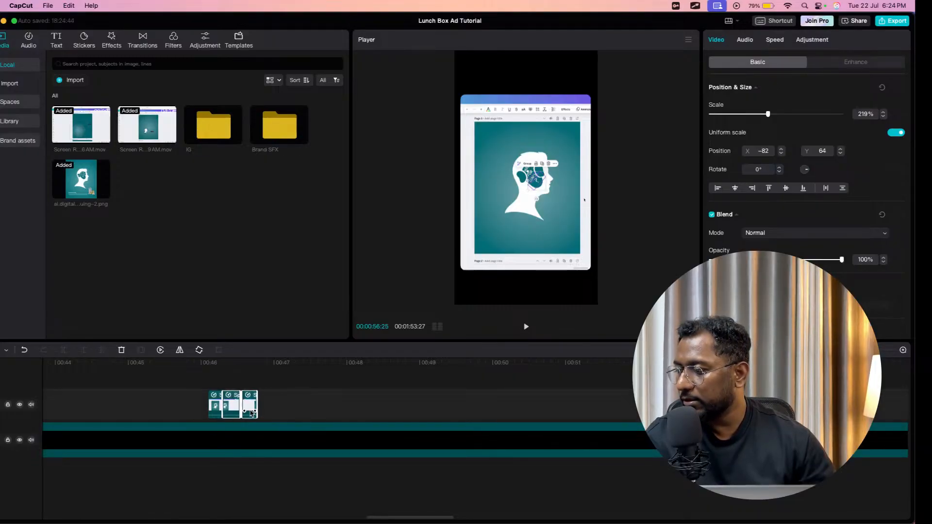
{"action": "left_click", "coordinate": [295, 412]}
{"action": "scroll", "coordinate": [280, 415], "scroll_direction": "left", "scroll_amount": 3}
{"action": "scroll", "coordinate": [281, 417], "scroll_direction": "left", "scroll_amount": 2}
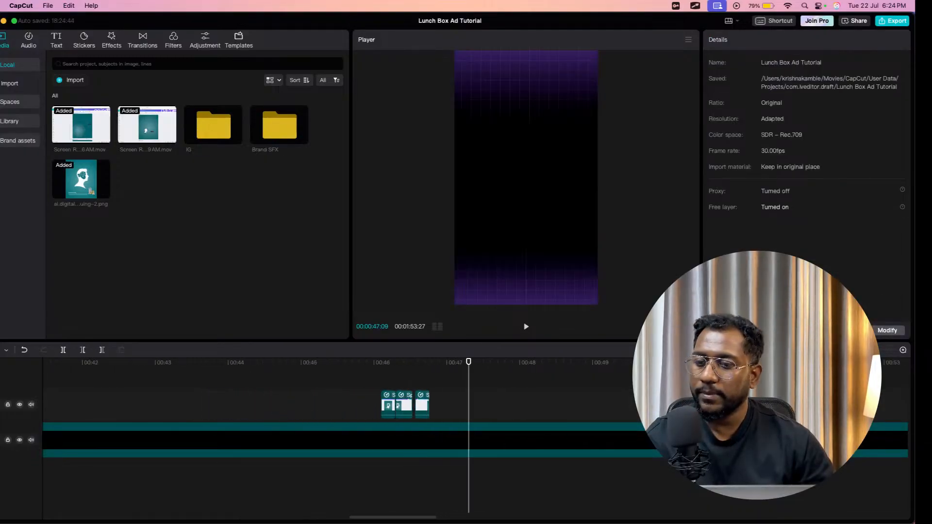
Close the gap between the second and third short clips so the third starts at about 00:00:46:16.
{"action": "left_click", "coordinate": [883, 350]}
{"action": "scroll", "coordinate": [394, 432], "scroll_direction": "left", "scroll_amount": 3}
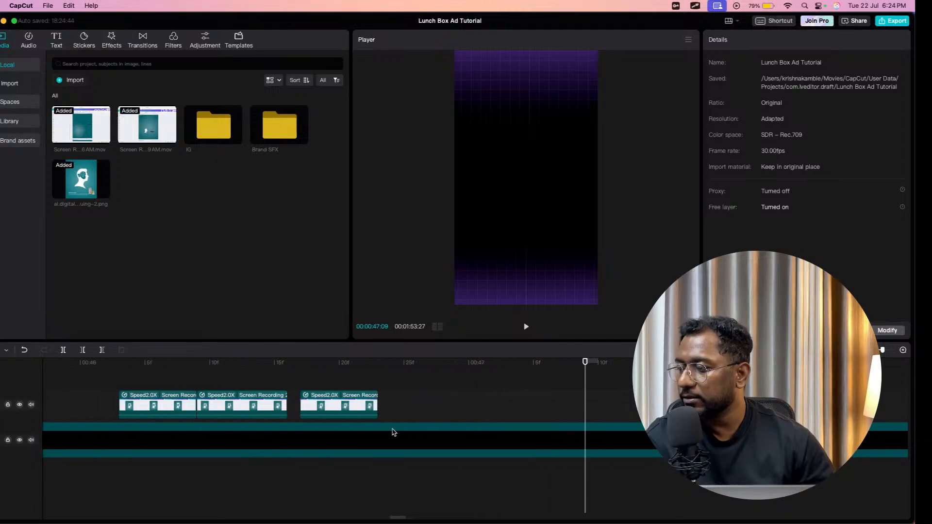
{"action": "left_click", "coordinate": [274, 386]}
{"action": "left_click_drag", "start_coordinate": [276, 381], "coordinate": [312, 398]}
{"action": "left_click", "coordinate": [296, 379]}
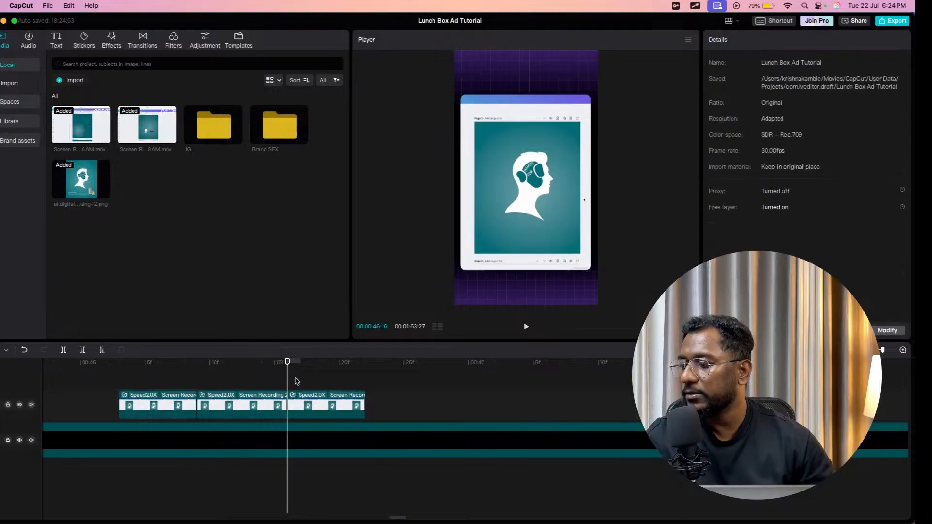
Move the long remaining recording earlier, onto its own track above the background, so it starts at about 00:00:47.
{"action": "scroll", "coordinate": [404, 394], "scroll_direction": "right", "scroll_amount": 8}
{"action": "scroll", "coordinate": [490, 395], "scroll_direction": "right", "scroll_amount": 6}
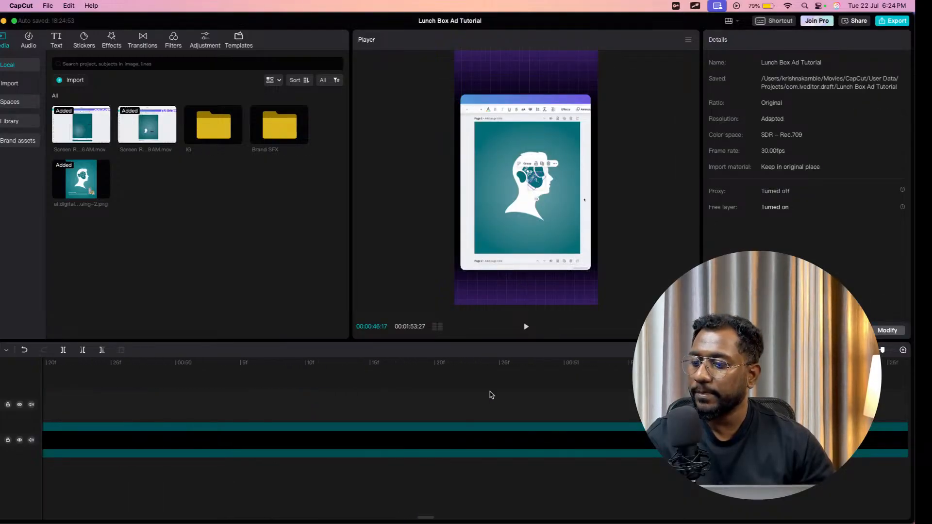
{"action": "scroll", "coordinate": [577, 415], "scroll_direction": "right", "scroll_amount": 10}
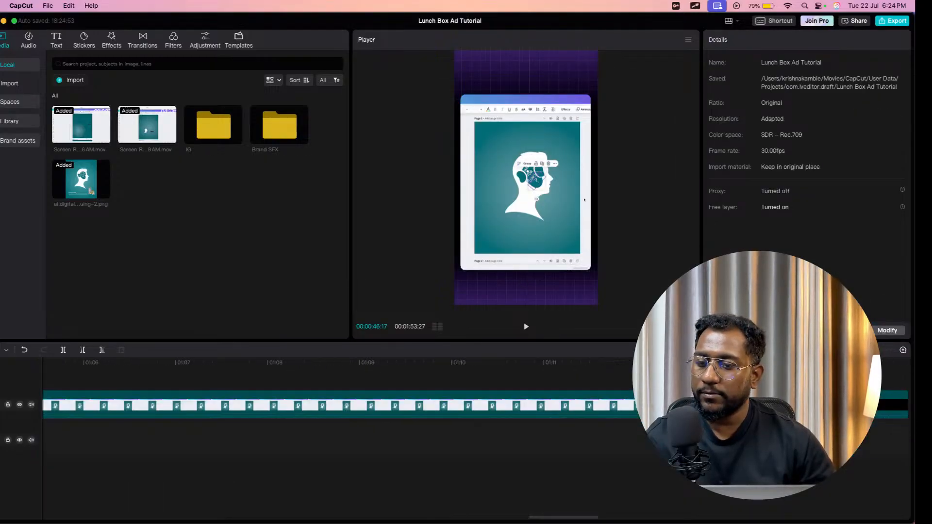
{"action": "scroll", "coordinate": [576, 415], "scroll_direction": "left", "scroll_amount": 8}
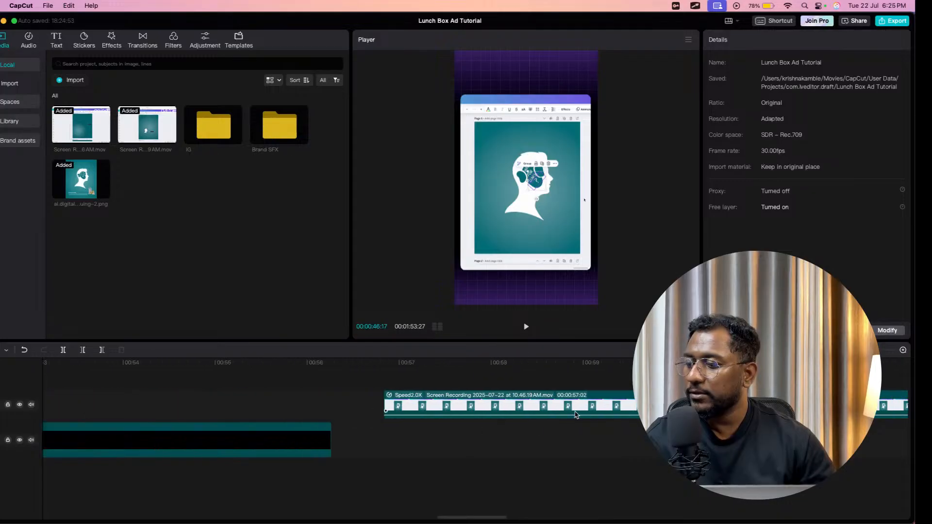
{"action": "left_click_drag", "start_coordinate": [501, 409], "coordinate": [189, 420]}
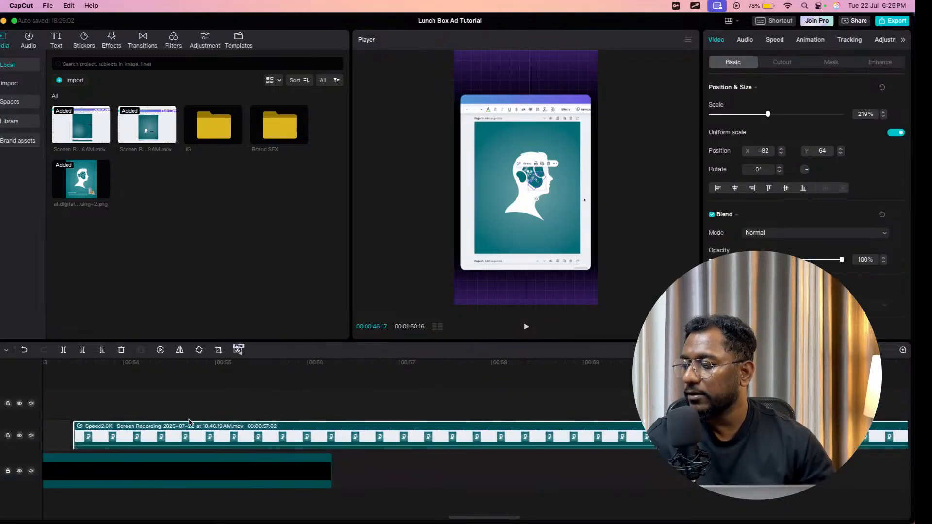
{"action": "scroll", "coordinate": [189, 420], "scroll_direction": "left", "scroll_amount": 7}
{"action": "left_click_drag", "start_coordinate": [613, 430], "coordinate": [118, 430]}
{"action": "scroll", "coordinate": [395, 365], "scroll_direction": "left", "scroll_amount": 10}
{"action": "scroll", "coordinate": [476, 421], "scroll_direction": "right", "scroll_amount": 9}
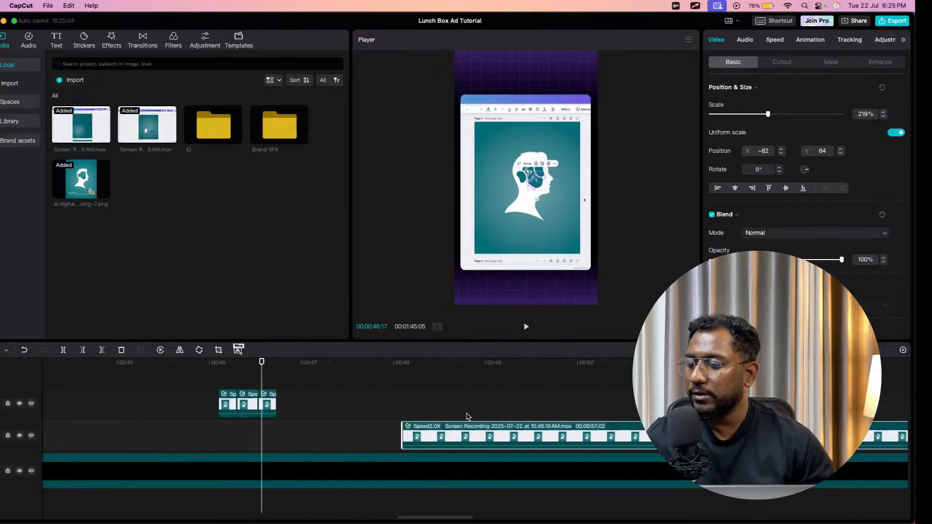
{"action": "left_click_drag", "start_coordinate": [505, 429], "coordinate": [410, 429]}
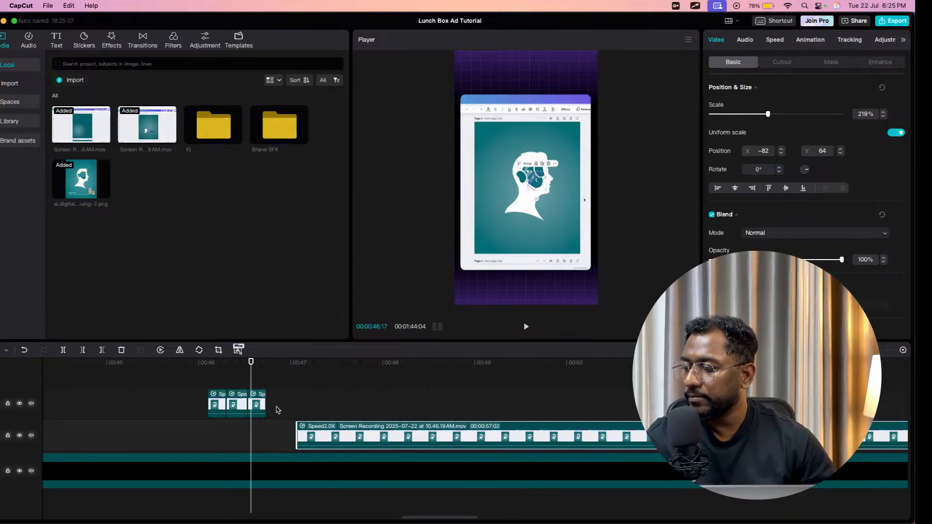
Scan the remaining long recording from 00:00:47 onward for the next design changes, including the section where the logo is placed.
{"action": "left_click", "coordinate": [292, 407]}
{"action": "left_click_drag", "start_coordinate": [291, 408], "coordinate": [506, 405]}
{"action": "scroll", "coordinate": [493, 404], "scroll_direction": "right", "scroll_amount": 4}
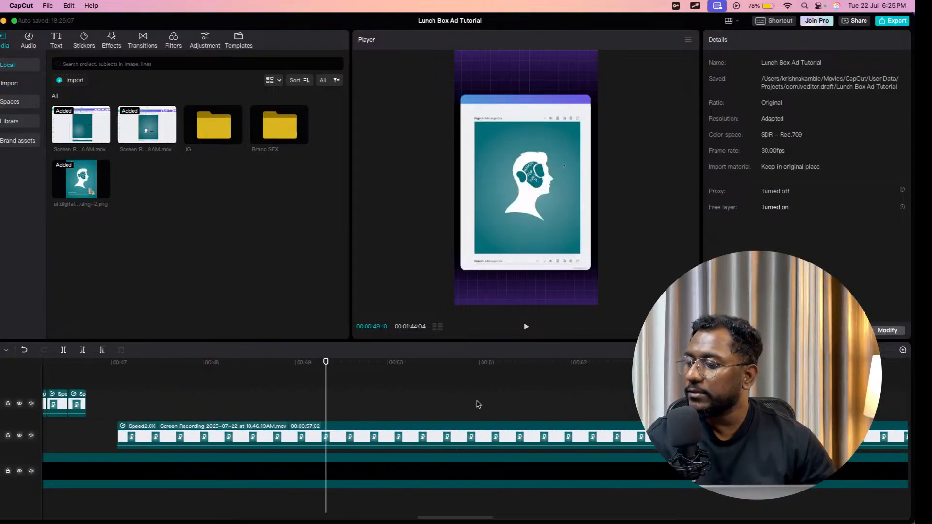
{"action": "left_click_drag", "start_coordinate": [324, 395], "coordinate": [598, 395]}
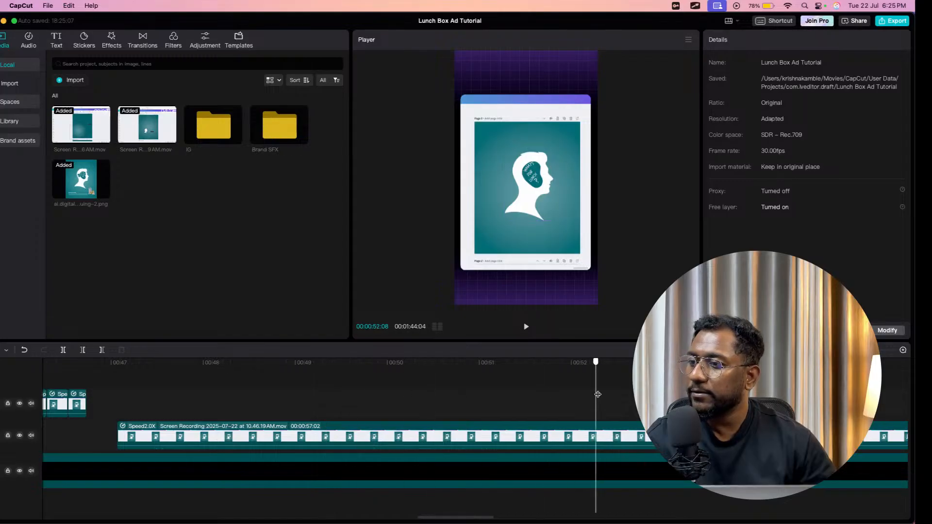
{"action": "scroll", "coordinate": [599, 396], "scroll_direction": "right", "scroll_amount": 2}
{"action": "left_click_drag", "start_coordinate": [462, 391], "coordinate": [676, 399]}
{"action": "scroll", "coordinate": [619, 406], "scroll_direction": "right", "scroll_amount": 3}
{"action": "left_click", "coordinate": [614, 405]}
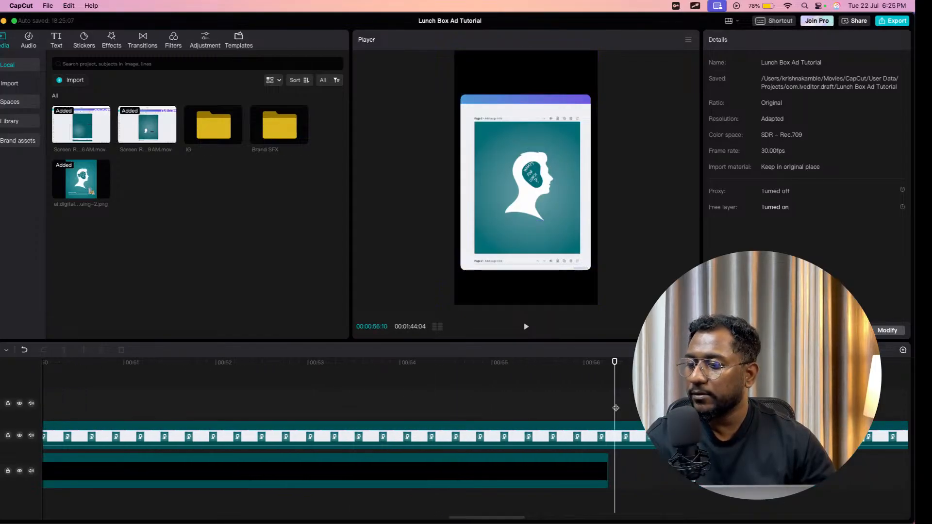
{"action": "scroll", "coordinate": [614, 405], "scroll_direction": "right", "scroll_amount": 4}
{"action": "left_click", "coordinate": [614, 405]}
{"action": "scroll", "coordinate": [614, 405], "scroll_direction": "right", "scroll_amount": 3}
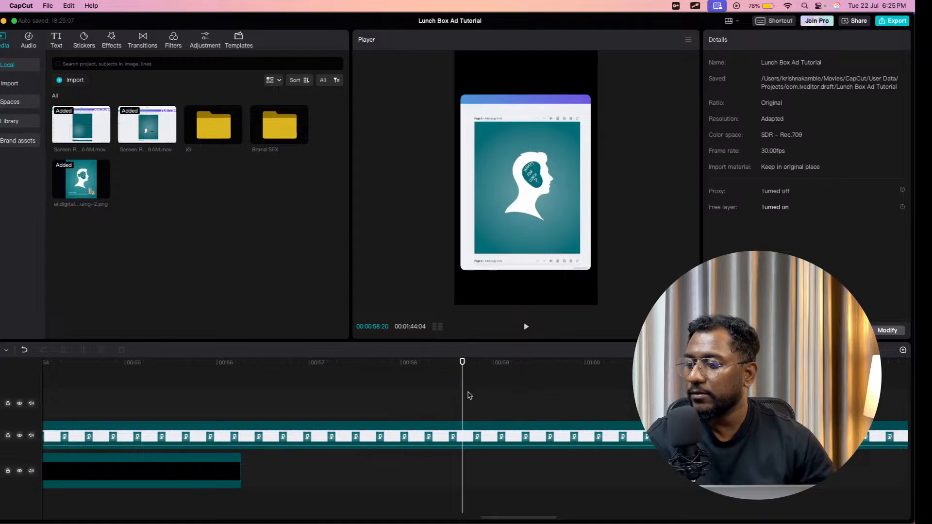
{"action": "left_click", "coordinate": [717, 398]}
{"action": "scroll", "coordinate": [717, 398], "scroll_direction": "right", "scroll_amount": 4}
{"action": "left_click", "coordinate": [718, 398]}
{"action": "scroll", "coordinate": [718, 399], "scroll_direction": "right", "scroll_amount": 4}
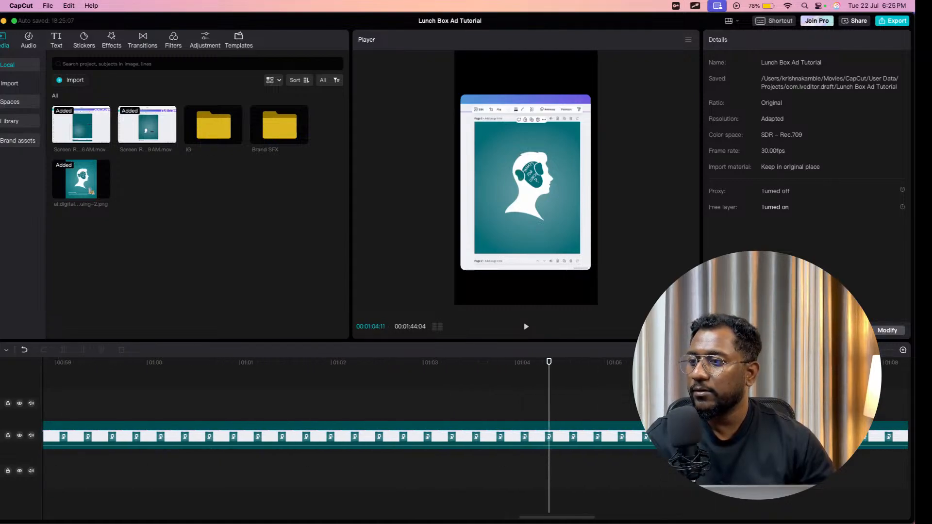
{"action": "scroll", "coordinate": [601, 382], "scroll_direction": "right", "scroll_amount": 8}
{"action": "left_click", "coordinate": [612, 389]}
{"action": "scroll", "coordinate": [612, 391], "scroll_direction": "right", "scroll_amount": 8}
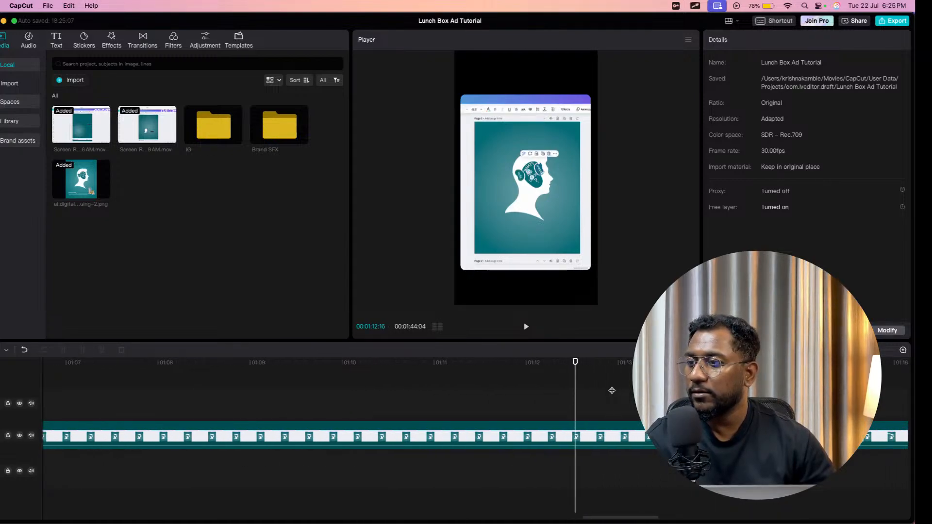
{"action": "left_click", "coordinate": [630, 389]}
{"action": "scroll", "coordinate": [602, 389], "scroll_direction": "right", "scroll_amount": 8}
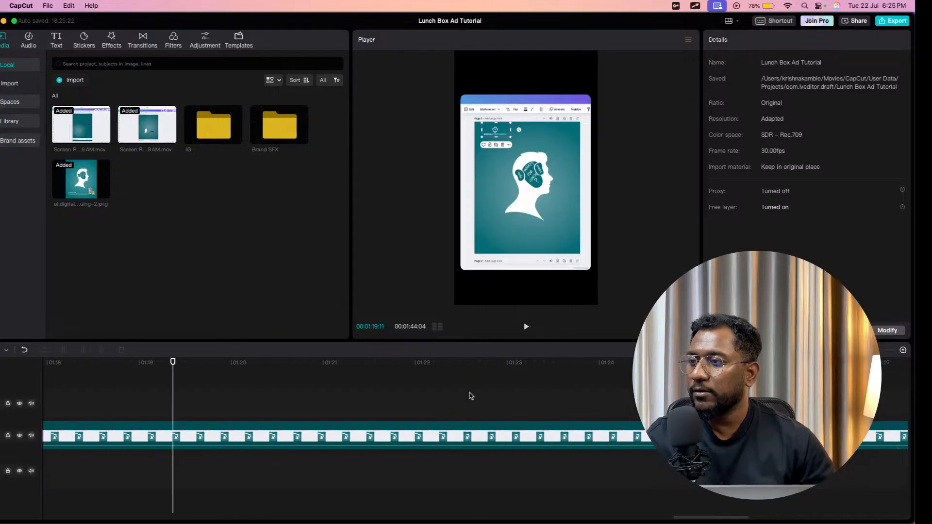
{"action": "left_click", "coordinate": [451, 392]}
{"action": "scroll", "coordinate": [451, 392], "scroll_direction": "right", "scroll_amount": 1}
{"action": "scroll", "coordinate": [451, 391], "scroll_direction": "right", "scroll_amount": 8}
{"action": "left_click", "coordinate": [452, 392]}
{"action": "left_click", "coordinate": [508, 391]}
{"action": "left_click", "coordinate": [329, 392]}
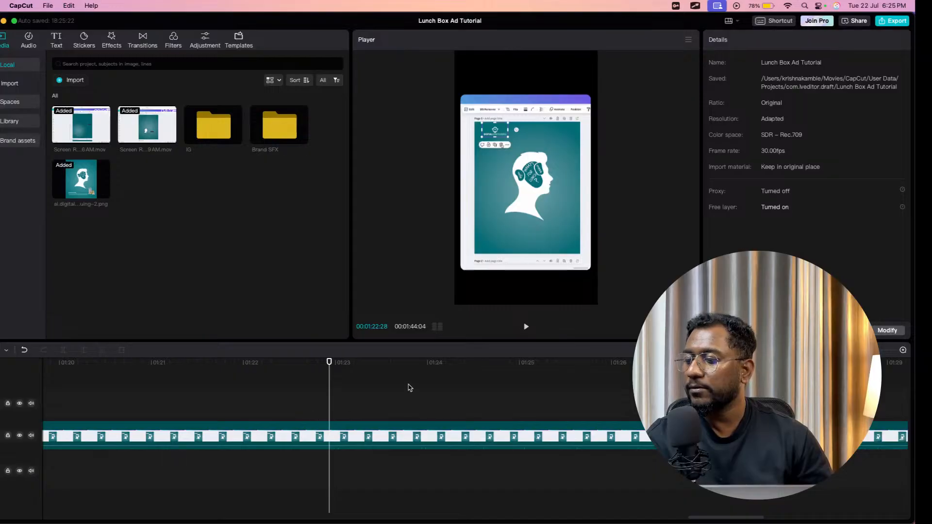
{"action": "left_click", "coordinate": [527, 327]}
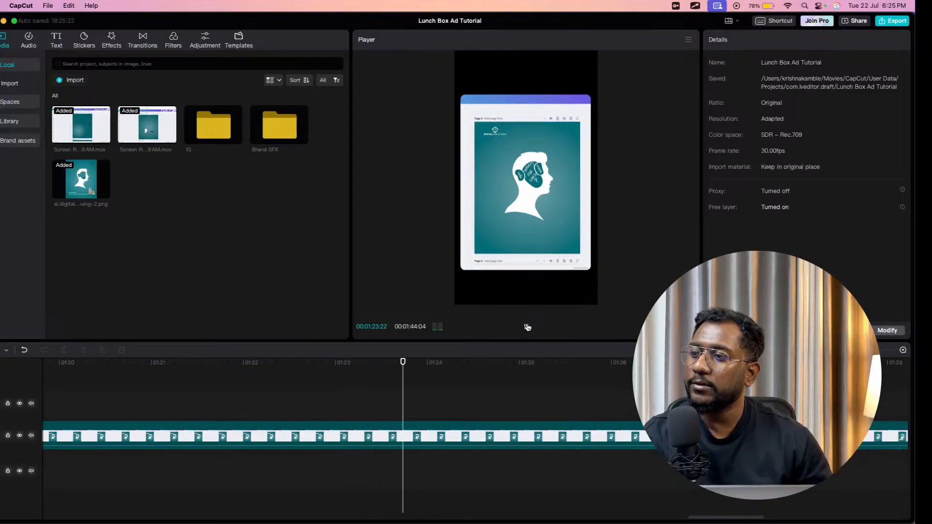
{"action": "scroll", "coordinate": [520, 392], "scroll_direction": "right", "scroll_amount": 8}
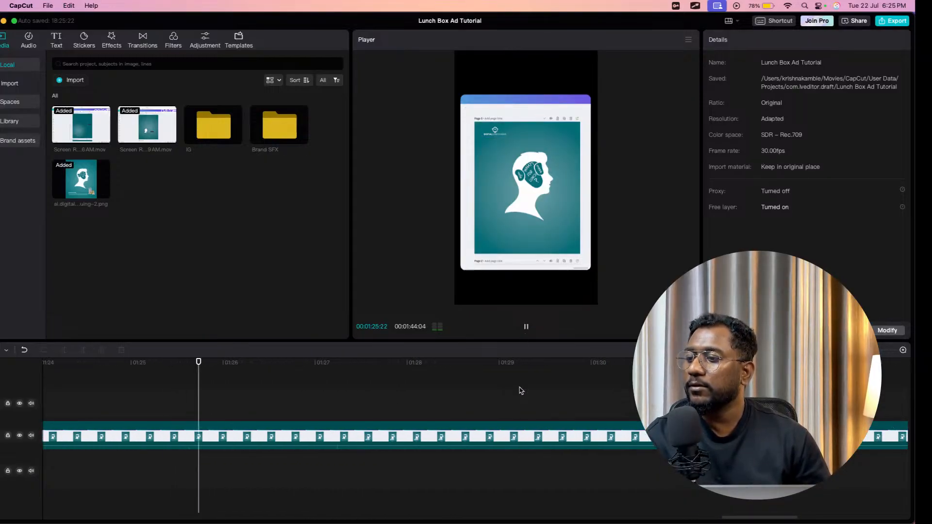
{"action": "left_click", "coordinate": [520, 392]}
{"action": "scroll", "coordinate": [520, 393], "scroll_direction": "right", "scroll_amount": 1}
{"action": "scroll", "coordinate": [521, 392], "scroll_direction": "right", "scroll_amount": 4}
Split the long recording at 00:01:16:28, where the logo is still small in the ad's corner, and delete the piece before it.
{"action": "scroll", "coordinate": [347, 379], "scroll_direction": "left", "scroll_amount": 15}
{"action": "left_click", "coordinate": [281, 403]}
{"action": "scroll", "coordinate": [282, 404], "scroll_direction": "left", "scroll_amount": 3}
{"action": "scroll", "coordinate": [281, 404], "scroll_direction": "left", "scroll_amount": 2}
{"action": "left_click", "coordinate": [194, 403]}
{"action": "scroll", "coordinate": [196, 403], "scroll_direction": "left", "scroll_amount": 5}
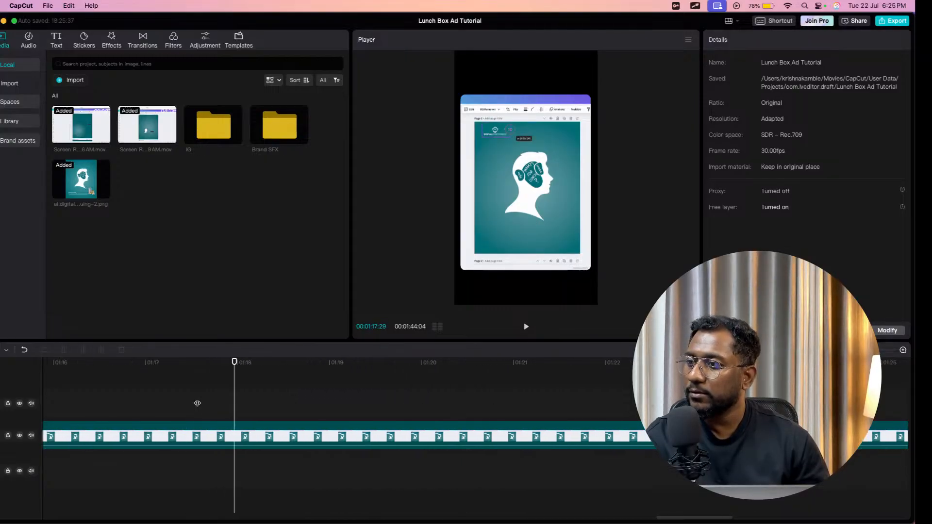
{"action": "left_click", "coordinate": [166, 403]}
{"action": "scroll", "coordinate": [264, 391], "scroll_direction": "left", "scroll_amount": 10}
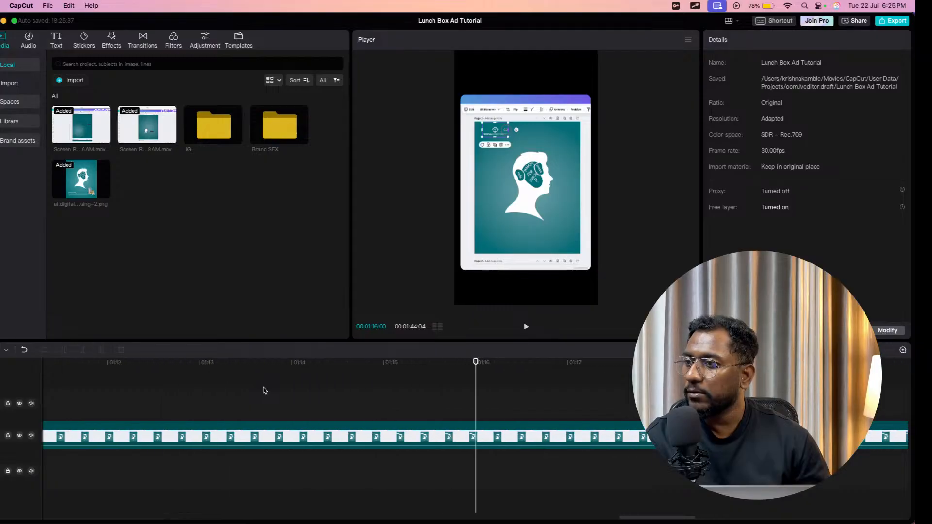
{"action": "left_click", "coordinate": [237, 390]}
{"action": "left_click", "coordinate": [527, 325]}
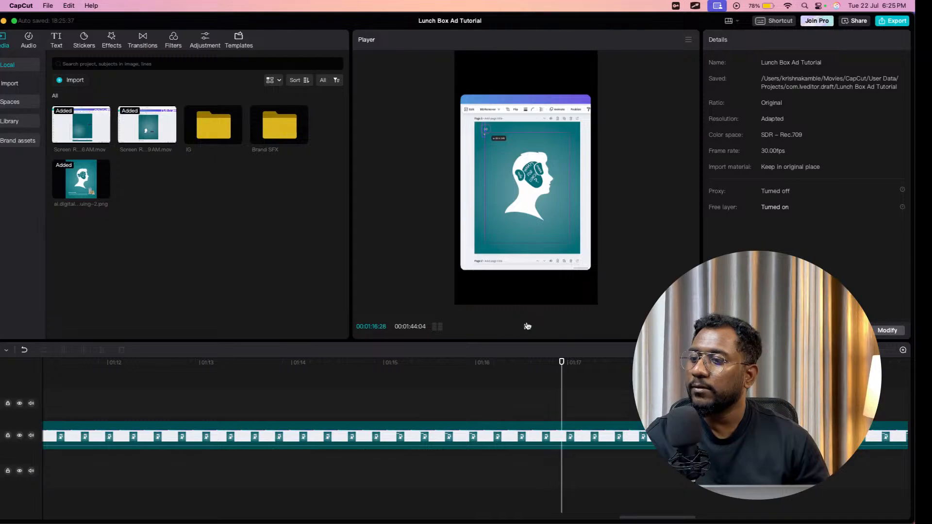
{"action": "scroll", "coordinate": [586, 375], "scroll_direction": "right", "scroll_amount": 4}
{"action": "left_click", "coordinate": [493, 441]}
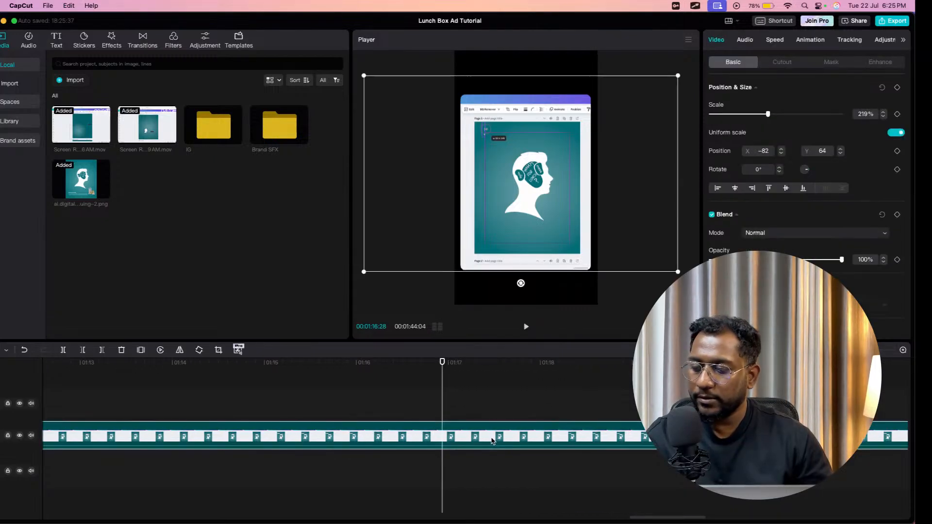
{"action": "key", "text": "super+b"}
{"action": "left_click", "coordinate": [407, 445]}
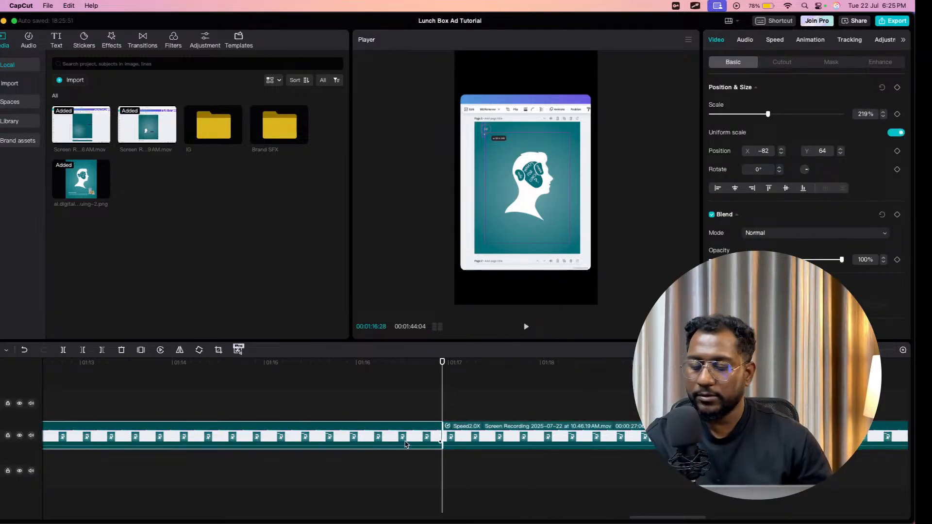
{"action": "key", "text": "Delete"}
{"action": "scroll", "coordinate": [406, 444], "scroll_direction": "right", "scroll_amount": 1}
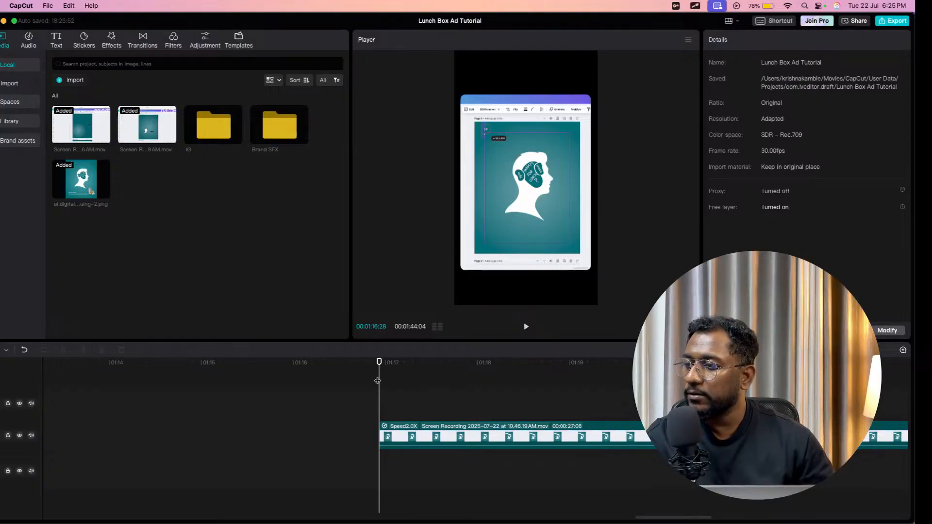
Split the remaining recording again at 00:01:17:28, where the logo has been enlarged.
{"action": "key", "text": "Left"}
{"action": "left_click_drag", "start_coordinate": [377, 380], "coordinate": [472, 392]}
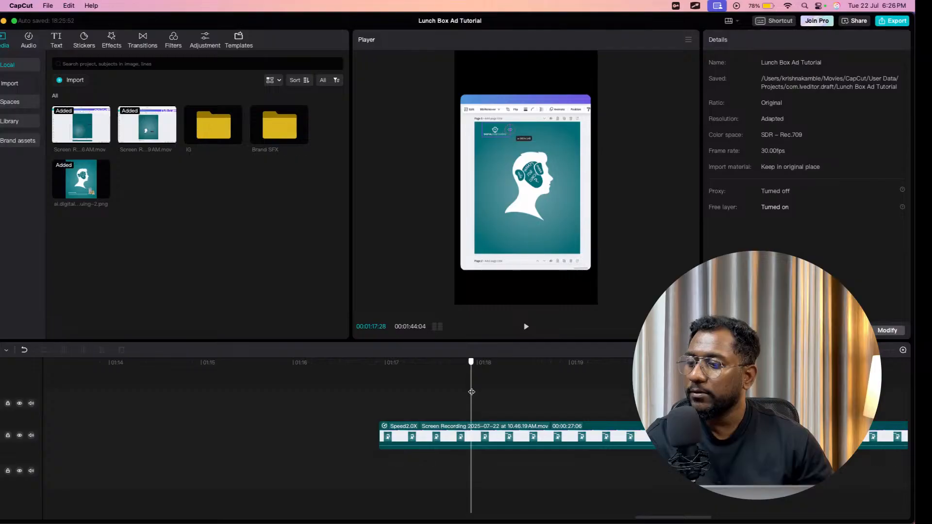
{"action": "left_click", "coordinate": [478, 424]}
{"action": "key", "text": "super+b"}
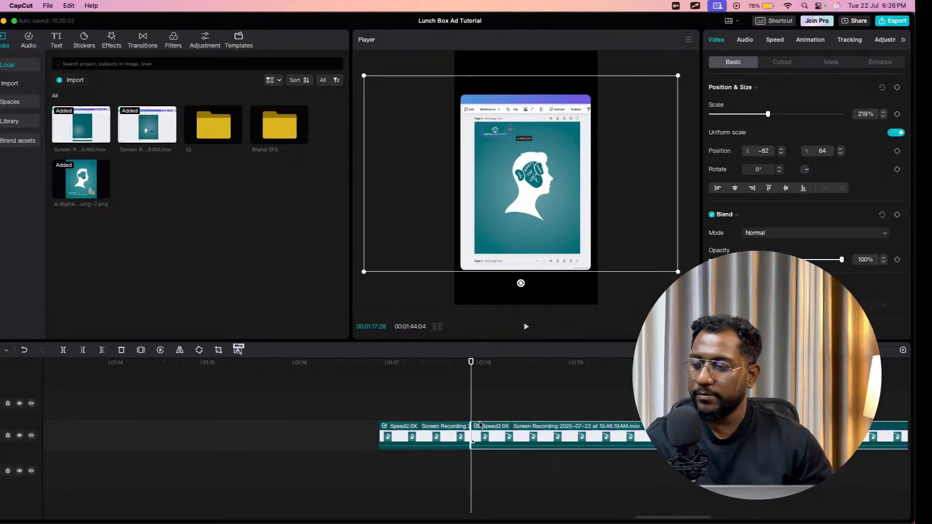
Split the screen recording at 00:01:30:28, where the lunch-box description text is being resized, and delete the section before it.
{"action": "scroll", "coordinate": [480, 424], "scroll_direction": "right", "scroll_amount": 5}
{"action": "left_click", "coordinate": [499, 396]}
{"action": "scroll", "coordinate": [441, 396], "scroll_direction": "right", "scroll_amount": 10}
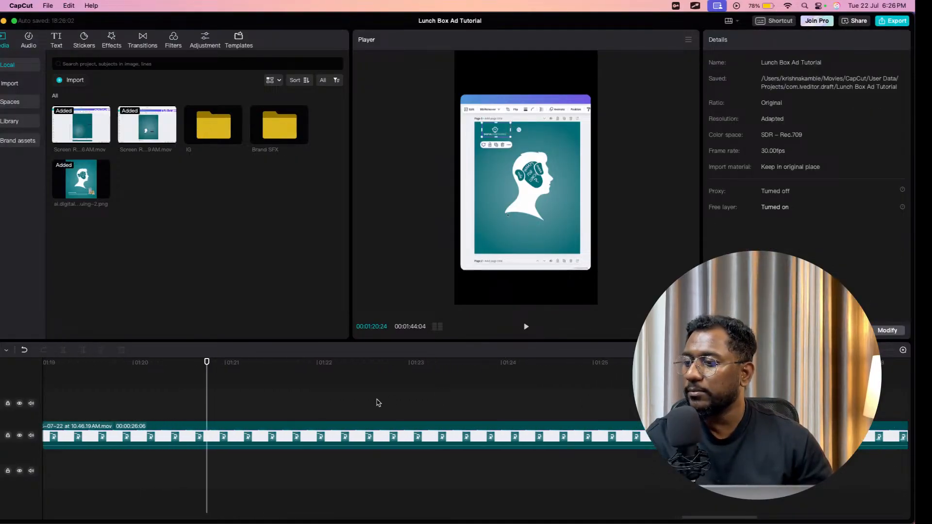
{"action": "left_click", "coordinate": [427, 396]}
{"action": "scroll", "coordinate": [422, 393], "scroll_direction": "right", "scroll_amount": 5}
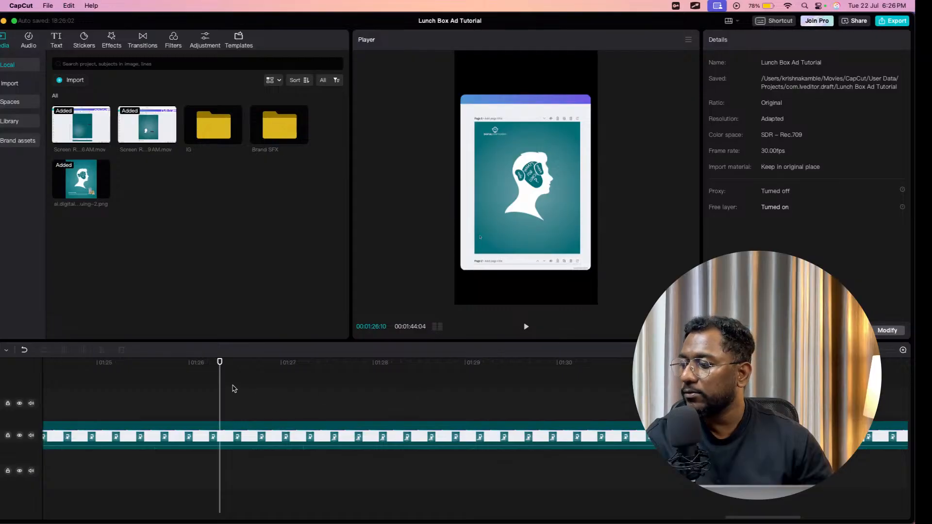
{"action": "left_click_drag", "start_coordinate": [221, 385], "coordinate": [456, 391]}
{"action": "scroll", "coordinate": [299, 404], "scroll_direction": "right", "scroll_amount": 5}
{"action": "left_click_drag", "start_coordinate": [359, 386], "coordinate": [327, 354]}
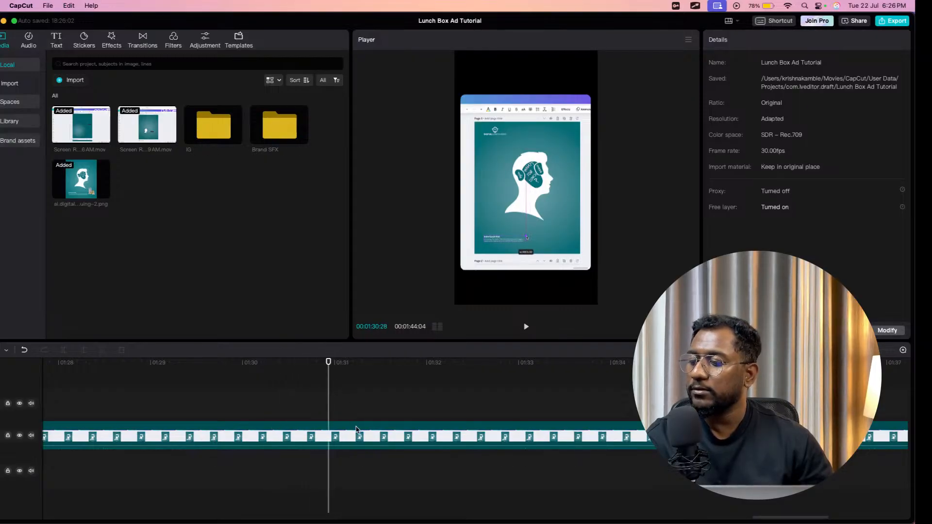
{"action": "left_click", "coordinate": [357, 430]}
{"action": "key", "text": "super+b"}
{"action": "left_click", "coordinate": [309, 433]}
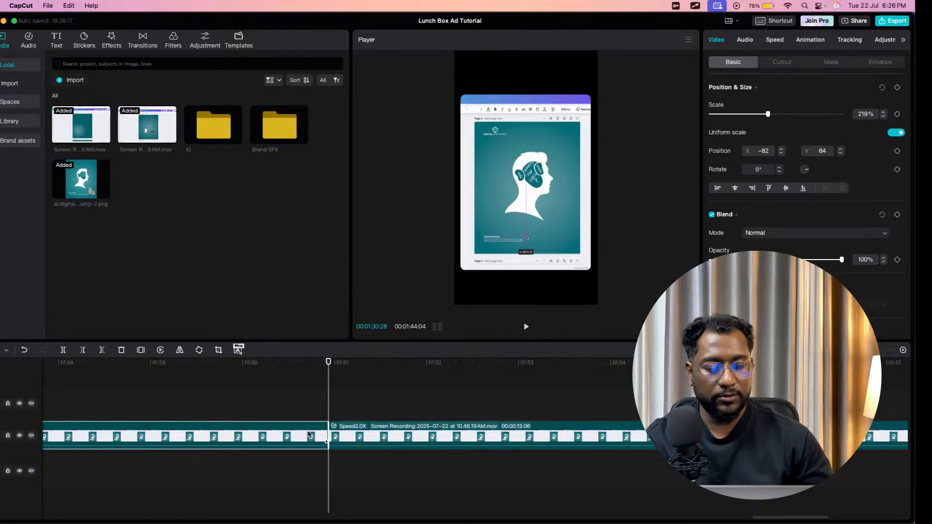
{"action": "key", "text": "Delete"}
Split the remaining screen recording at 00:01:31:16, a short way into the description-text resizing.
{"action": "left_click_drag", "start_coordinate": [329, 405], "coordinate": [362, 413]}
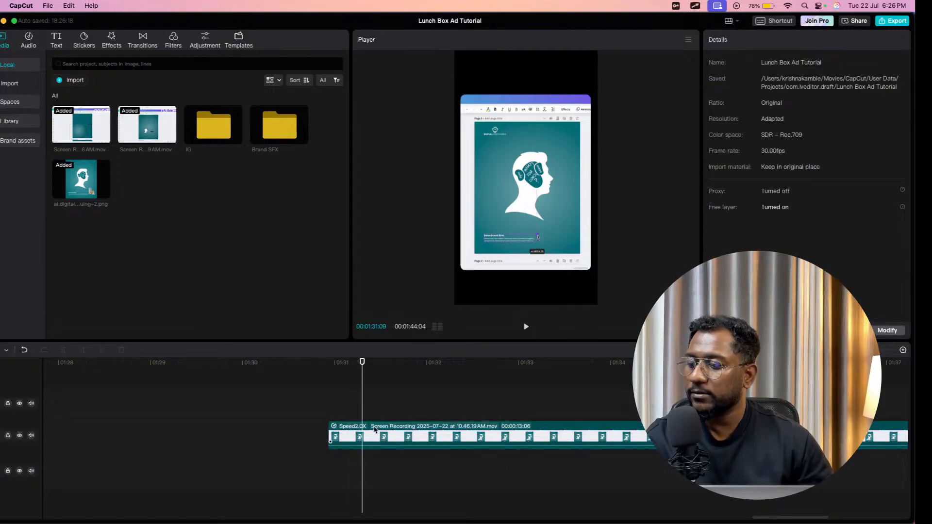
{"action": "left_click_drag", "start_coordinate": [363, 411], "coordinate": [370, 411]}
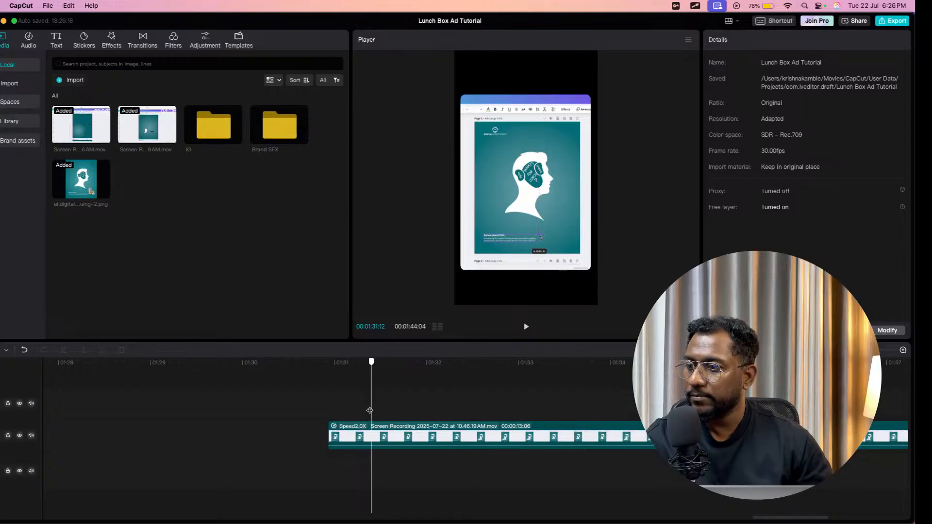
{"action": "left_click", "coordinate": [383, 438]}
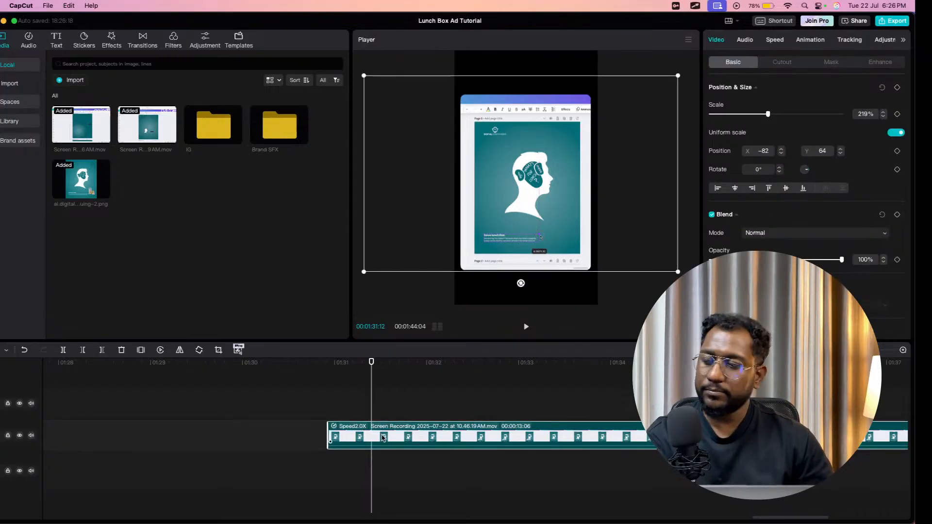
{"action": "left_click_drag", "start_coordinate": [372, 401], "coordinate": [383, 404]}
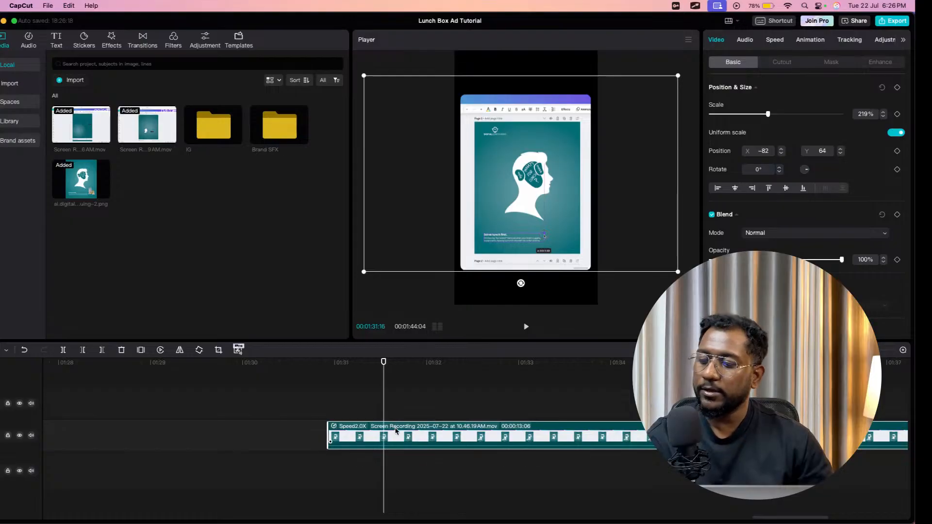
{"action": "key", "text": "super+b"}
Split the screen recording at 00:01:38:28, where the small product picture begins to be positioned.
{"action": "scroll", "coordinate": [395, 431], "scroll_direction": "right", "scroll_amount": 5}
{"action": "left_click", "coordinate": [404, 422]}
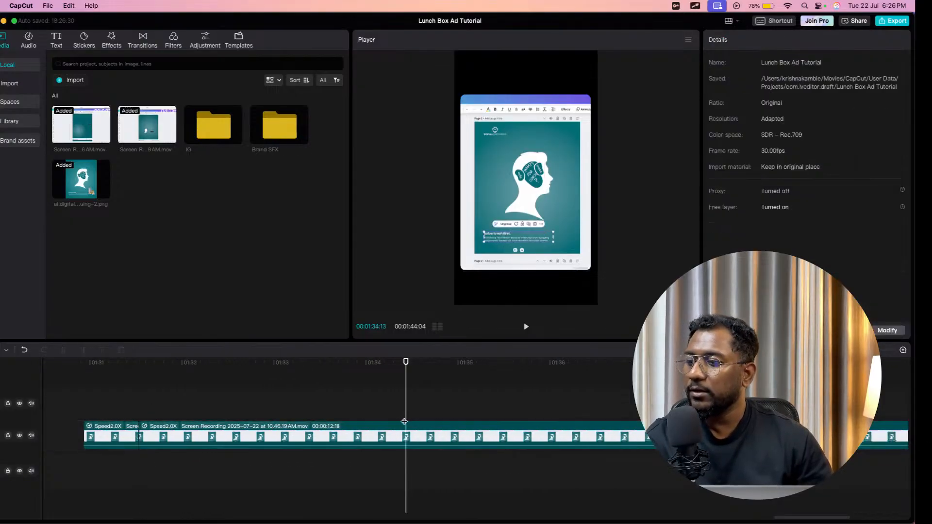
{"action": "scroll", "coordinate": [404, 421], "scroll_direction": "right", "scroll_amount": 3}
{"action": "left_click", "coordinate": [539, 400]}
{"action": "scroll", "coordinate": [516, 401], "scroll_direction": "right", "scroll_amount": 6}
{"action": "scroll", "coordinate": [464, 402], "scroll_direction": "right", "scroll_amount": 2}
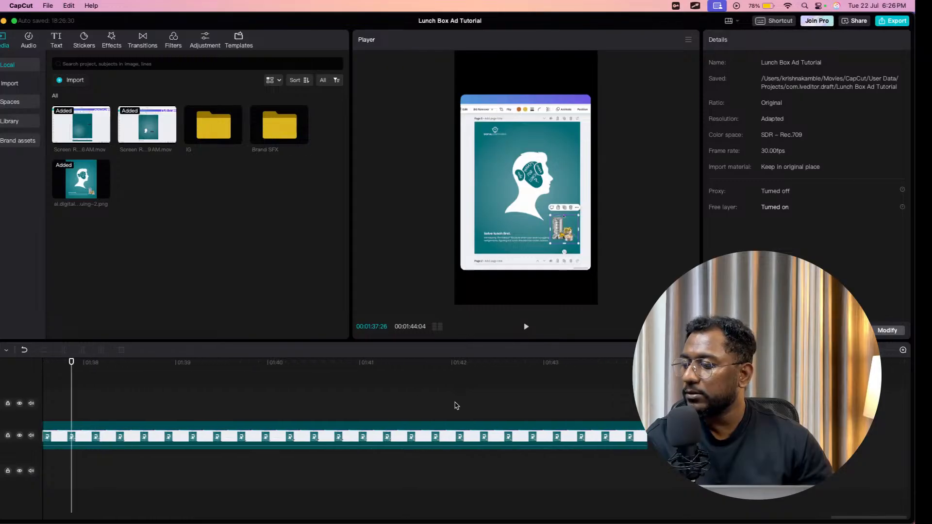
{"action": "left_click_drag", "start_coordinate": [72, 405], "coordinate": [170, 402]}
{"action": "key", "text": "super+b"}
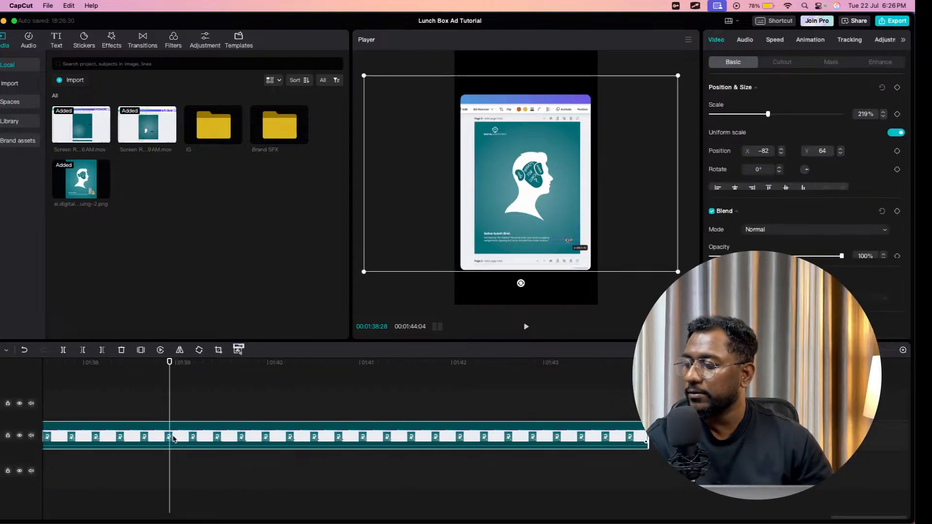
Split the product-picture section at 00:01:40:10 and delete the rest of the recording after that point.
{"action": "left_click_drag", "start_coordinate": [170, 403], "coordinate": [300, 406]}
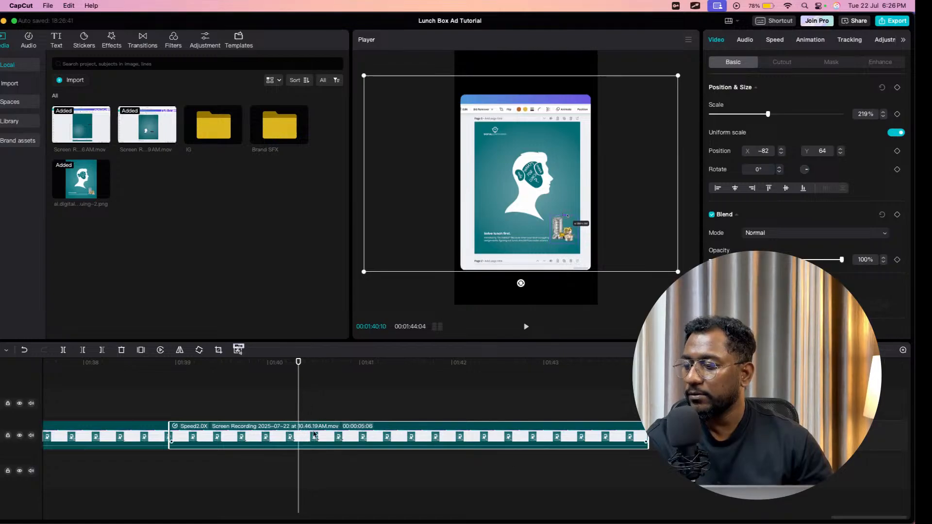
{"action": "key", "text": "super+b"}
{"action": "left_click", "coordinate": [334, 398]}
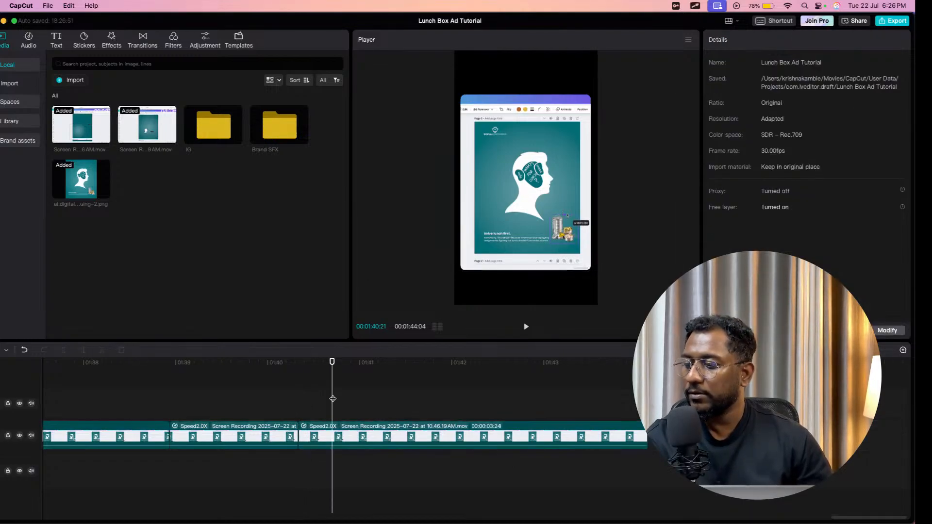
{"action": "left_click_drag", "start_coordinate": [333, 397], "coordinate": [648, 397]}
{"action": "left_click", "coordinate": [567, 422]}
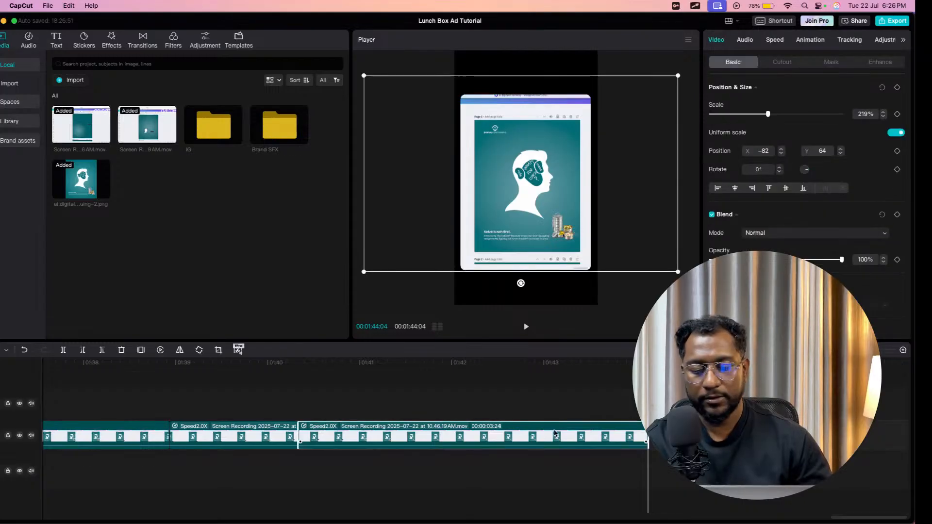
{"action": "key", "text": "Delete"}
Delete the long section before the product-picture clip and move that clip directly behind the description-text clip.
{"action": "left_click", "coordinate": [473, 441]}
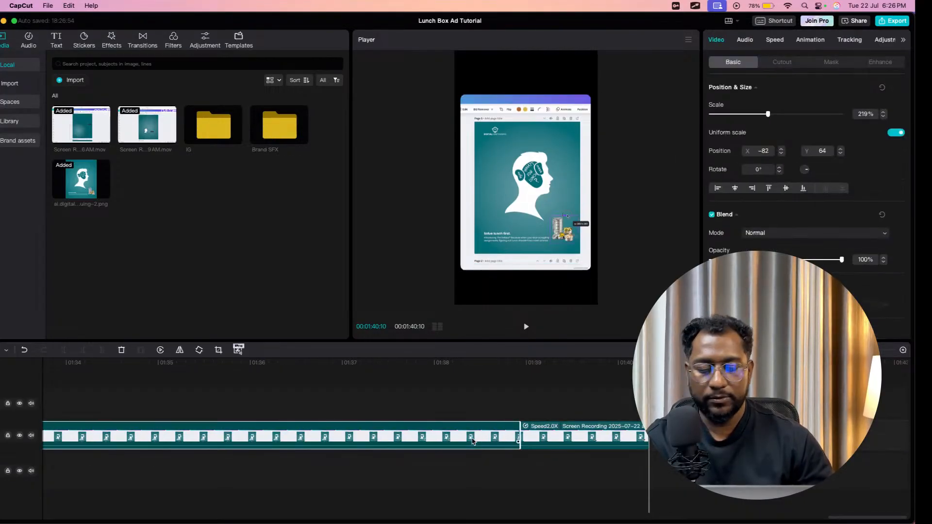
{"action": "key", "text": "Delete"}
{"action": "left_click", "coordinate": [532, 439]}
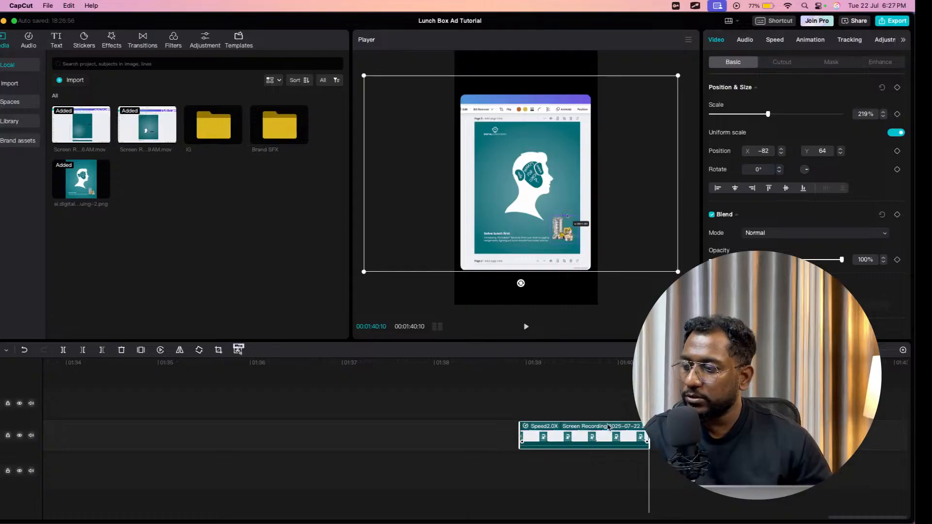
{"action": "left_click_drag", "start_coordinate": [571, 431], "coordinate": [260, 432]}
{"action": "scroll", "coordinate": [260, 433], "scroll_direction": "left", "scroll_amount": 5}
{"action": "left_click_drag", "start_coordinate": [883, 432], "coordinate": [511, 433]}
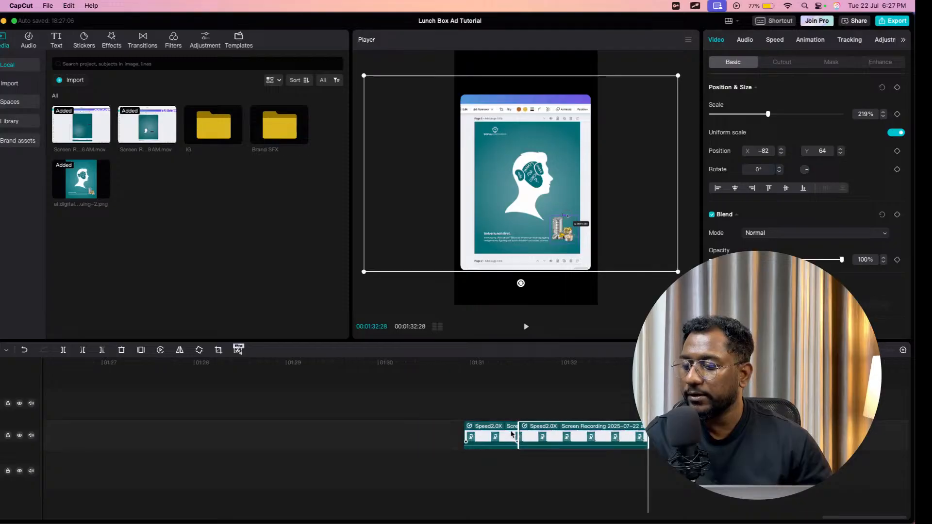
Play back the joined description-text and product-picture clips to check the cut.
{"action": "left_click", "coordinate": [449, 413]}
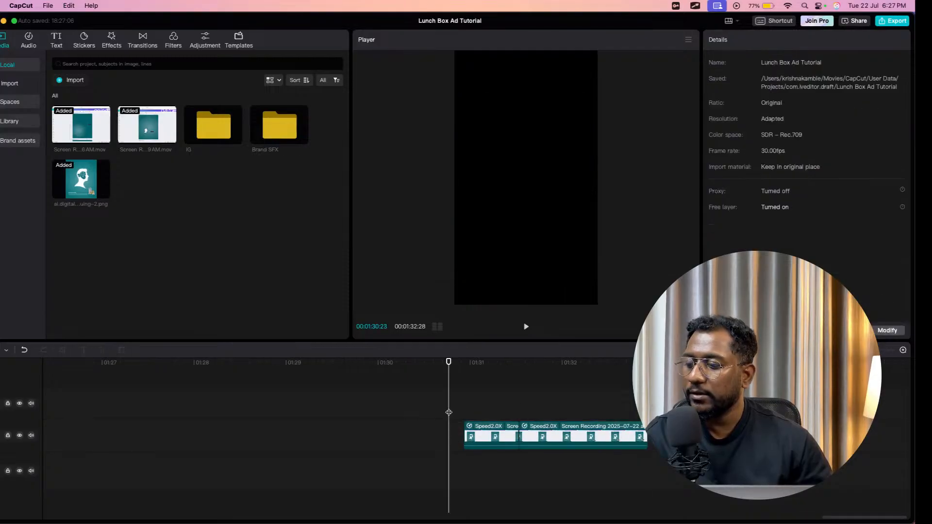
{"action": "left_click", "coordinate": [525, 328]}
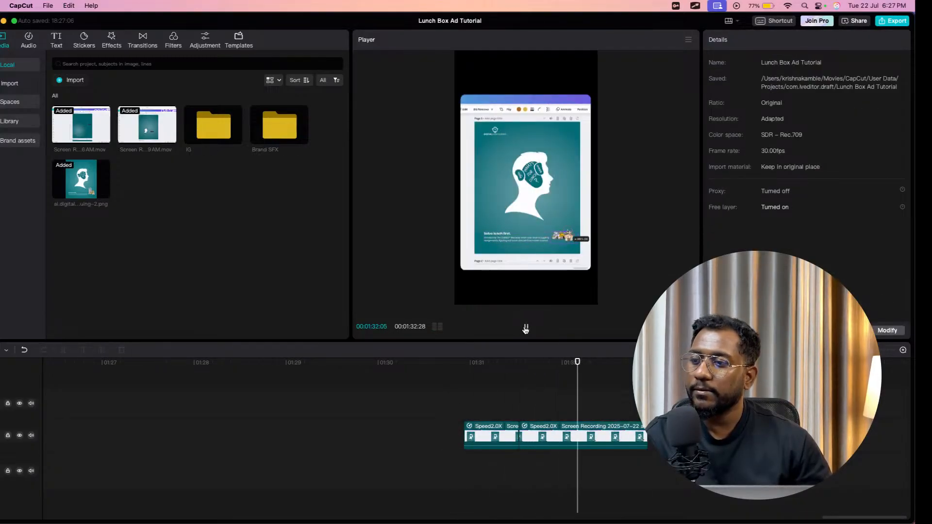
{"action": "left_click", "coordinate": [525, 328]}
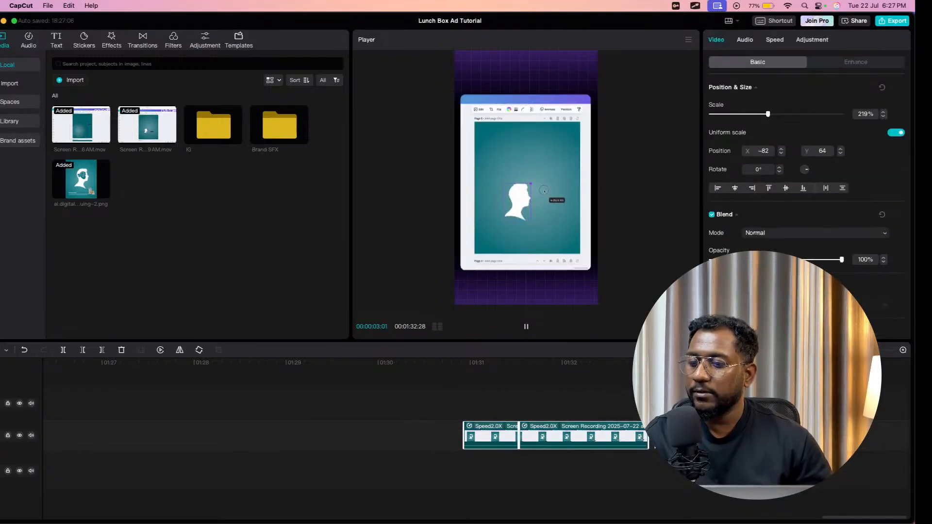
Join the last three recording clips and move them behind the short clips near 00:46 on the track above the background.
{"action": "scroll", "coordinate": [682, 437], "scroll_direction": "down", "scroll_amount": 3}
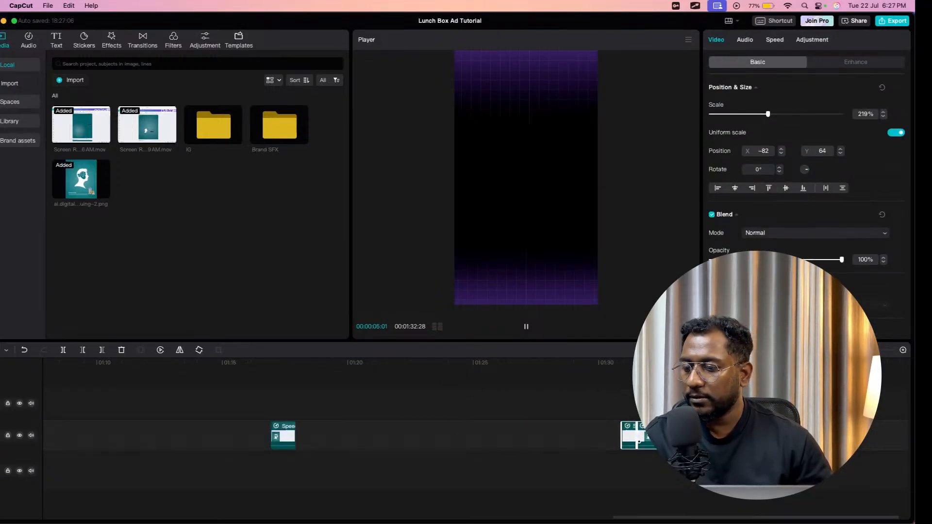
{"action": "left_click_drag", "start_coordinate": [665, 438], "coordinate": [339, 438]}
{"action": "scroll", "coordinate": [338, 438], "scroll_direction": "left", "scroll_amount": 10}
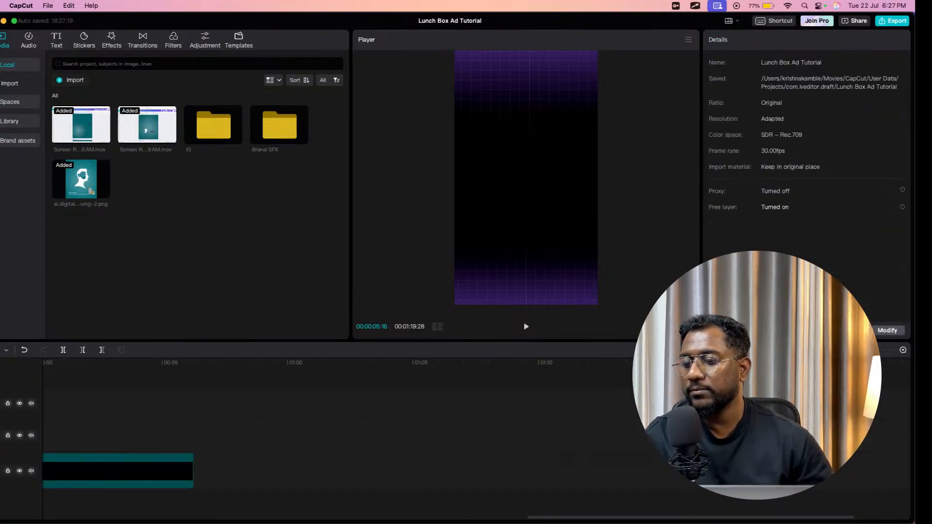
{"action": "scroll", "coordinate": [304, 437], "scroll_direction": "left", "scroll_amount": 10}
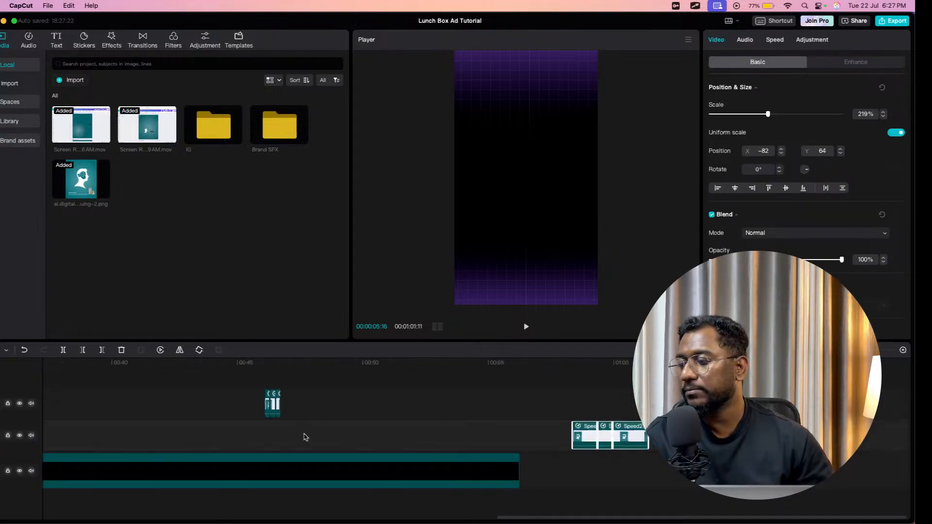
{"action": "left_click_drag", "start_coordinate": [847, 429], "coordinate": [556, 398]}
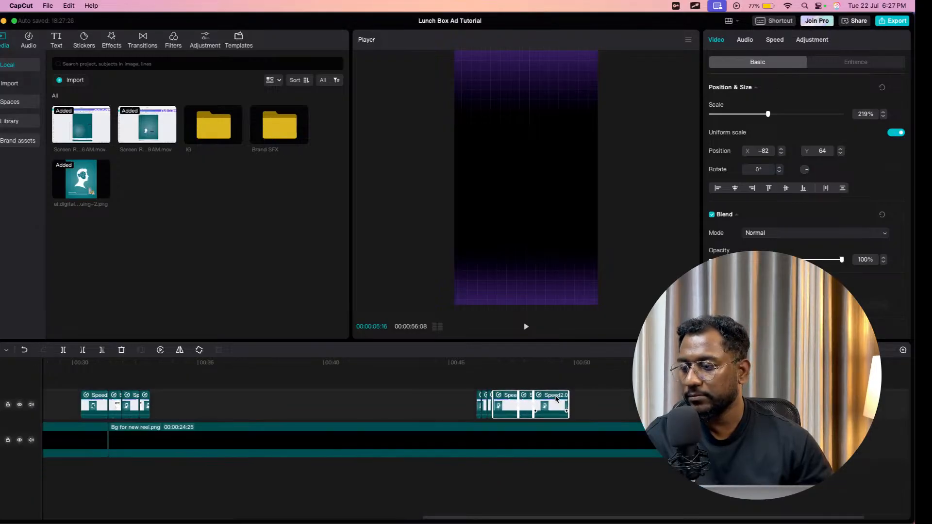
Move the trailing clip group behind the clips near 00:33 and shorten the last background image to 5 s 13 frames.
{"action": "left_click_drag", "start_coordinate": [465, 386], "coordinate": [228, 433]}
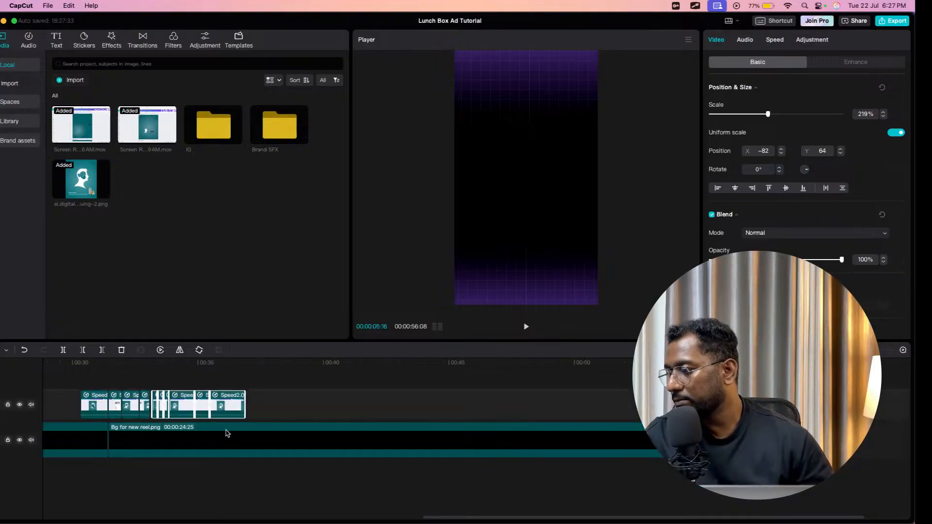
{"action": "left_click", "coordinate": [368, 429]}
{"action": "left_click_drag", "start_coordinate": [662, 439], "coordinate": [244, 447]}
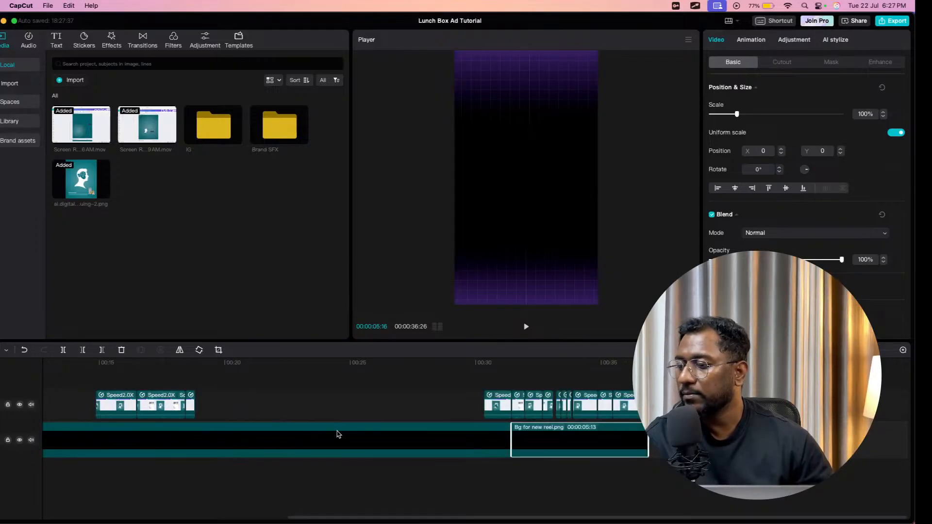
Move the clip group starting near 00:30 behind the clips ending near 00:19, and delete the second background image.
{"action": "left_click_drag", "start_coordinate": [464, 384], "coordinate": [341, 440]}
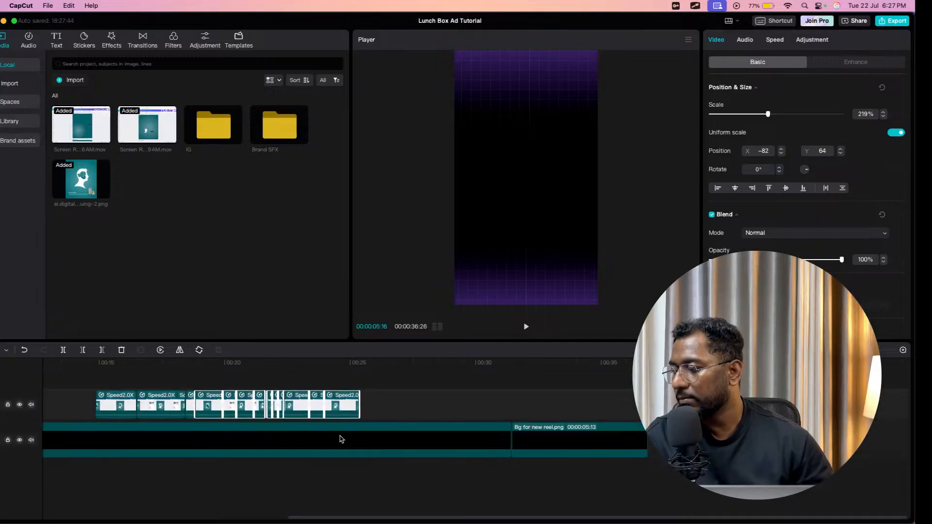
{"action": "left_click", "coordinate": [572, 440]}
{"action": "key", "text": "Delete"}
{"action": "left_click", "coordinate": [591, 441]}
Move the later recording clips toward the start of the timeline to close the two remaining gaps after the opening clips.
{"action": "scroll", "coordinate": [588, 417], "scroll_direction": "left", "scroll_amount": 5}
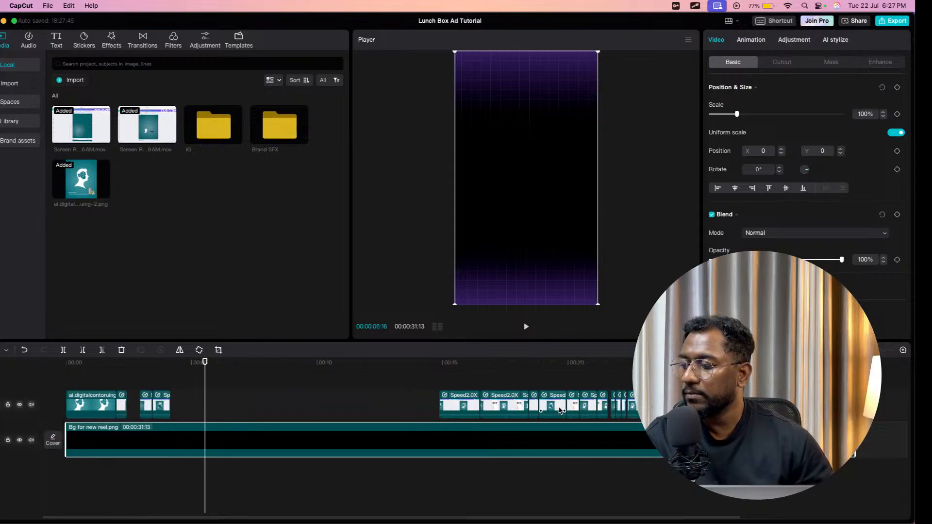
{"action": "left_click_drag", "start_coordinate": [399, 381], "coordinate": [702, 405]}
{"action": "left_click_drag", "start_coordinate": [691, 405], "coordinate": [422, 407]}
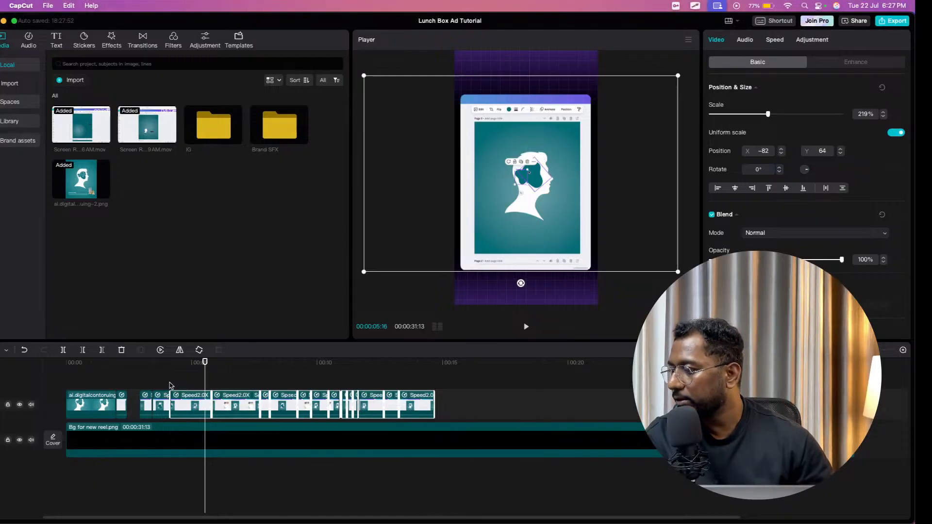
{"action": "left_click_drag", "start_coordinate": [134, 383], "coordinate": [409, 406]}
{"action": "left_click", "coordinate": [464, 406]}
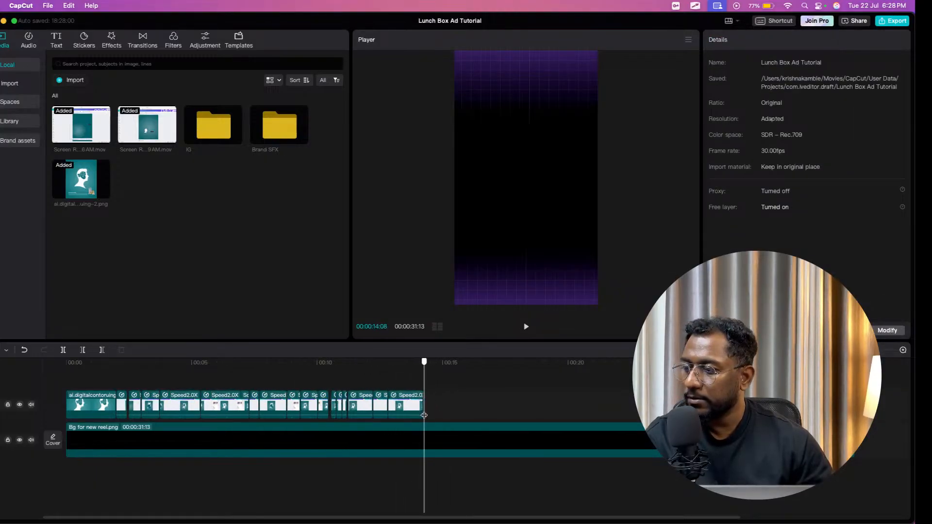
Split the background image just past the last clip, delete the excess, and trim it to 14 s 6 frames.
{"action": "left_click", "coordinate": [447, 440]}
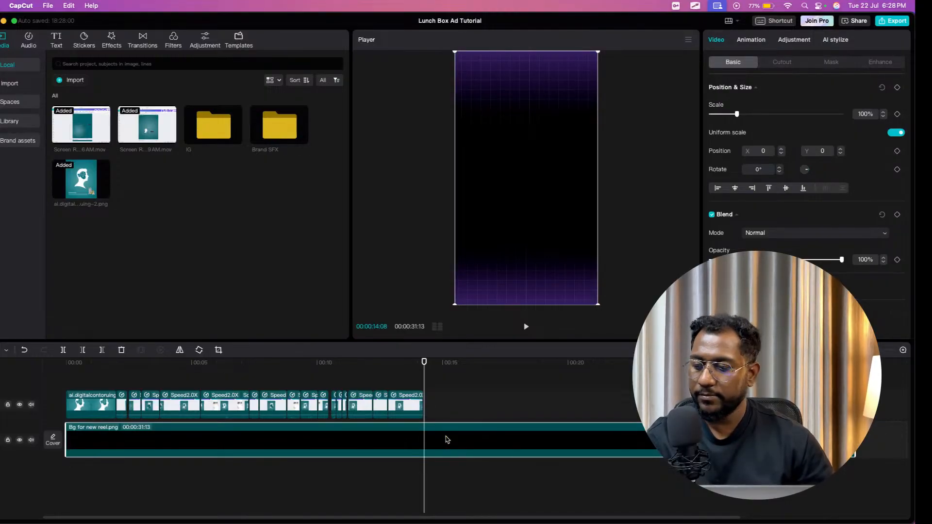
{"action": "left_click", "coordinate": [445, 437]}
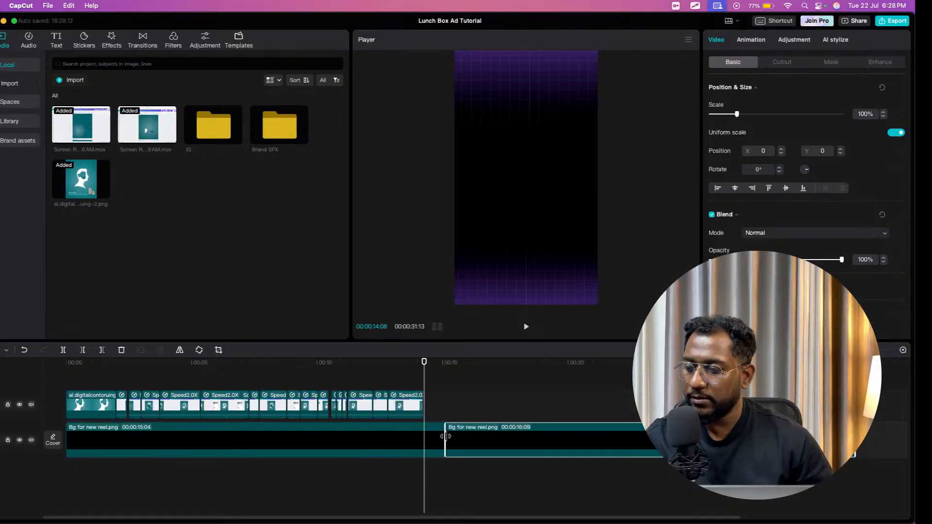
{"action": "key", "text": "Delete"}
{"action": "left_click_drag", "start_coordinate": [445, 437], "coordinate": [421, 438]}
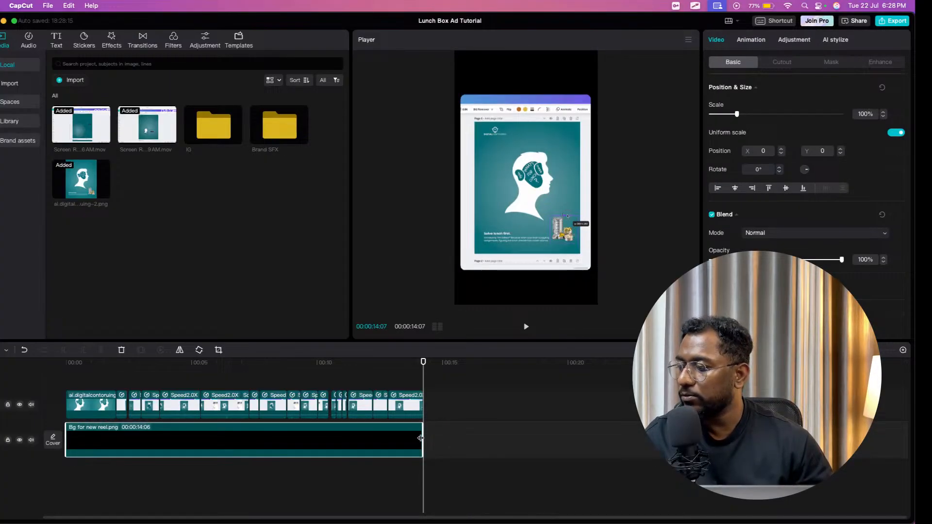
Play the assembled edit from the start to review the cuts, and inspect the clip sequence in detail on the timeline.
{"action": "left_click_drag", "start_coordinate": [84, 372], "coordinate": [24, 380]}
{"action": "left_click", "coordinate": [526, 332]}
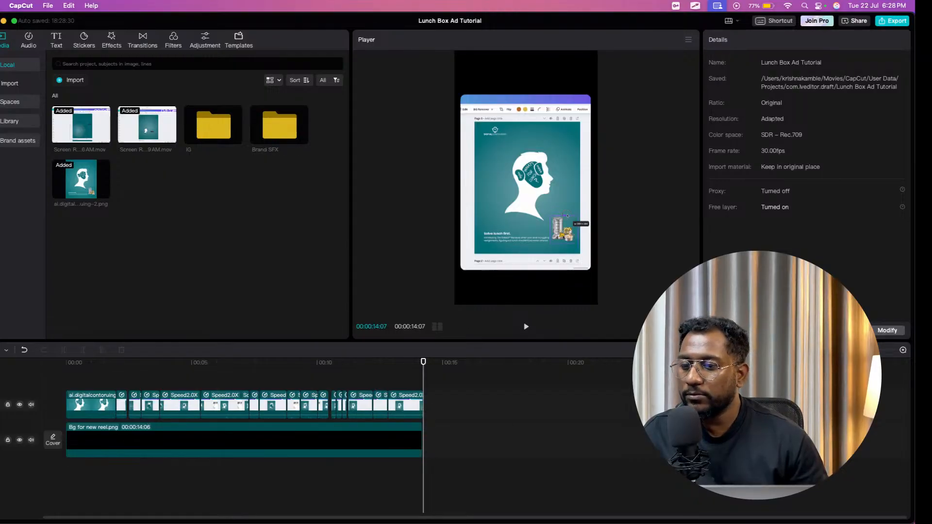
{"action": "scroll", "coordinate": [640, 434], "scroll_direction": "up", "scroll_amount": 3}
{"action": "scroll", "coordinate": [395, 433], "scroll_direction": "left", "scroll_amount": 5}
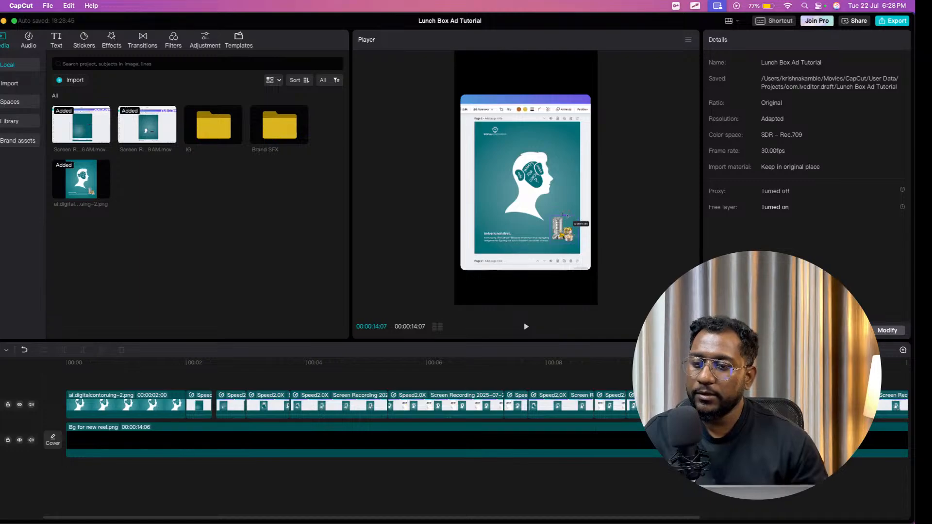
Delete the background image from beneath the recording clips.
{"action": "left_click", "coordinate": [177, 443]}
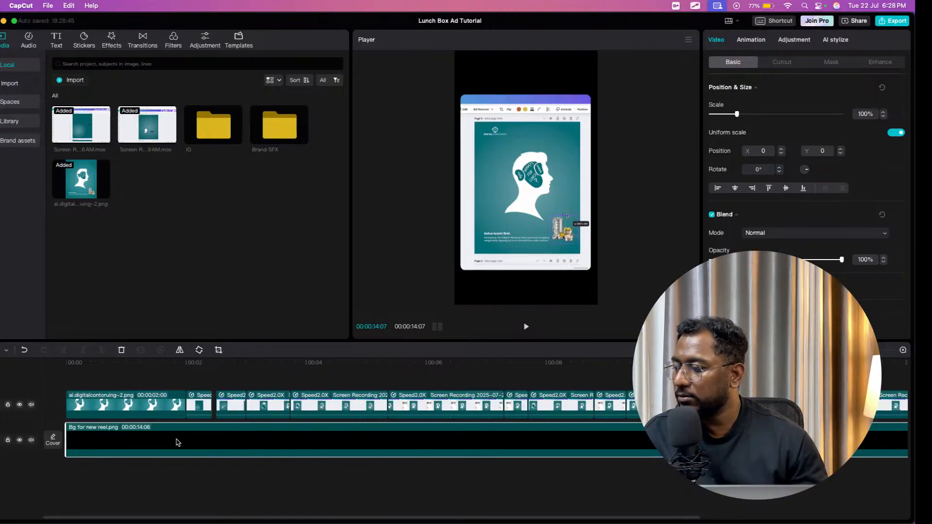
{"action": "key", "text": "Delete"}
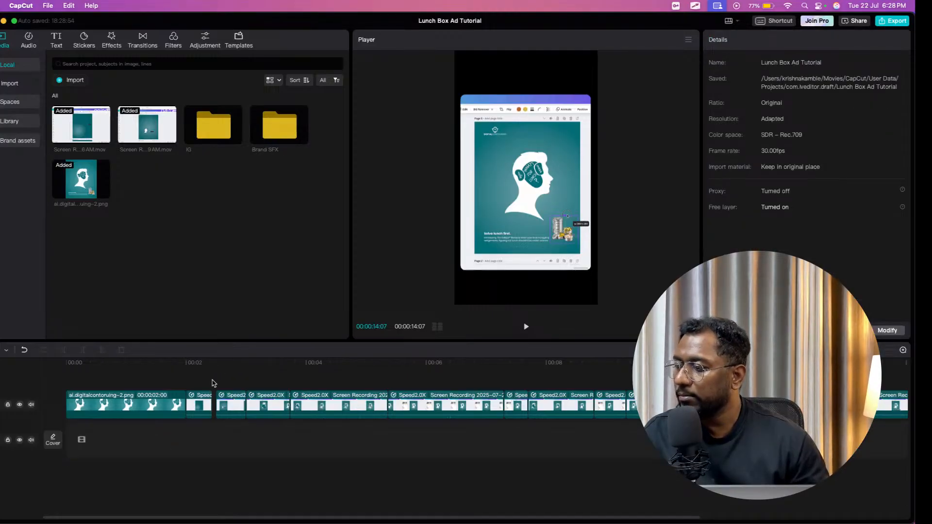
{"action": "left_click_drag", "start_coordinate": [197, 379], "coordinate": [881, 408]}
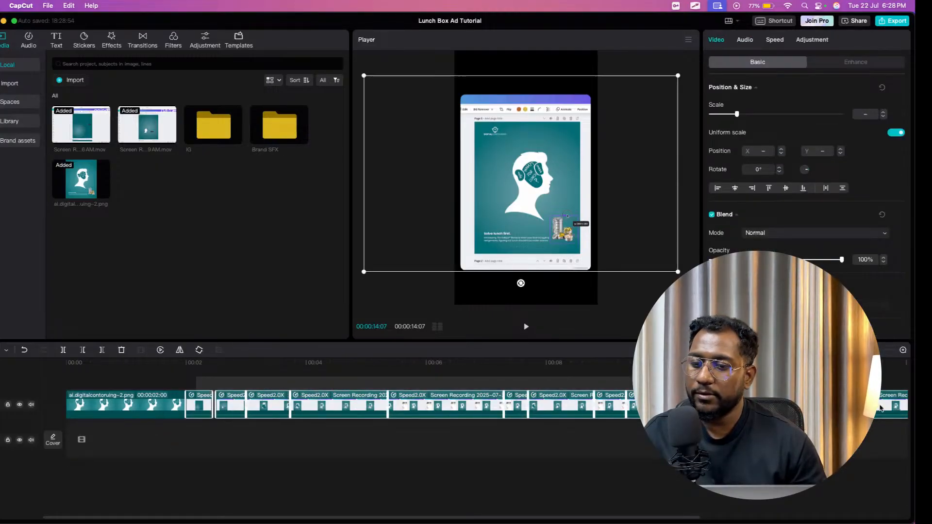
{"action": "scroll", "coordinate": [894, 408], "scroll_direction": "right", "scroll_amount": 2}
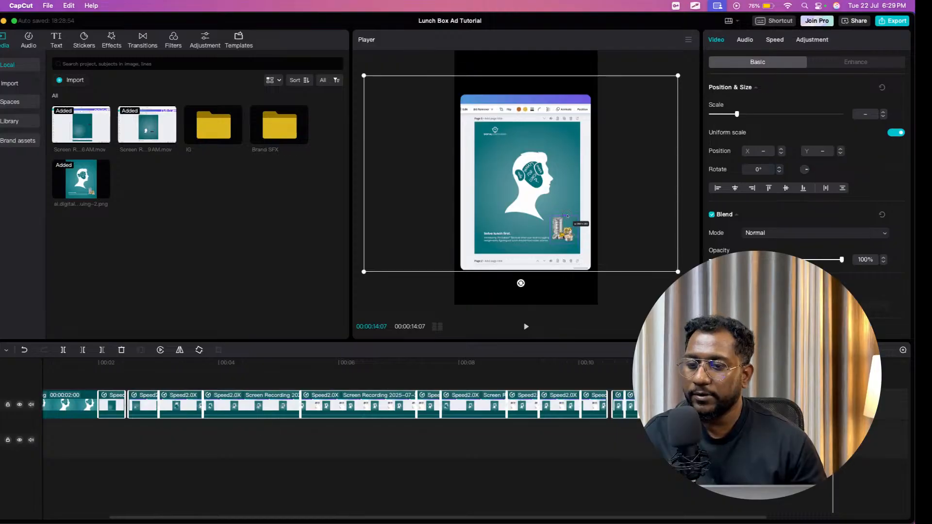
{"action": "key", "text": "super+minus"}
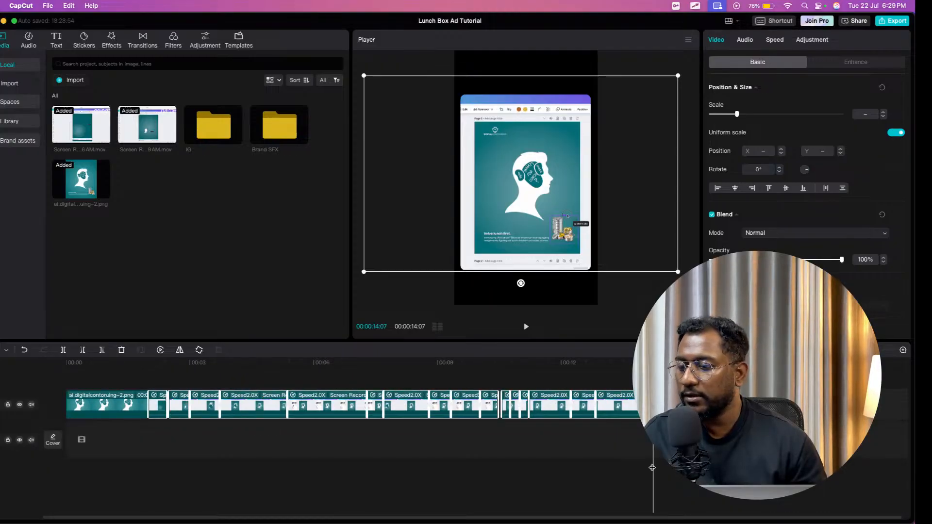
{"action": "left_click", "coordinate": [655, 457]}
{"action": "key", "text": "super+a"}
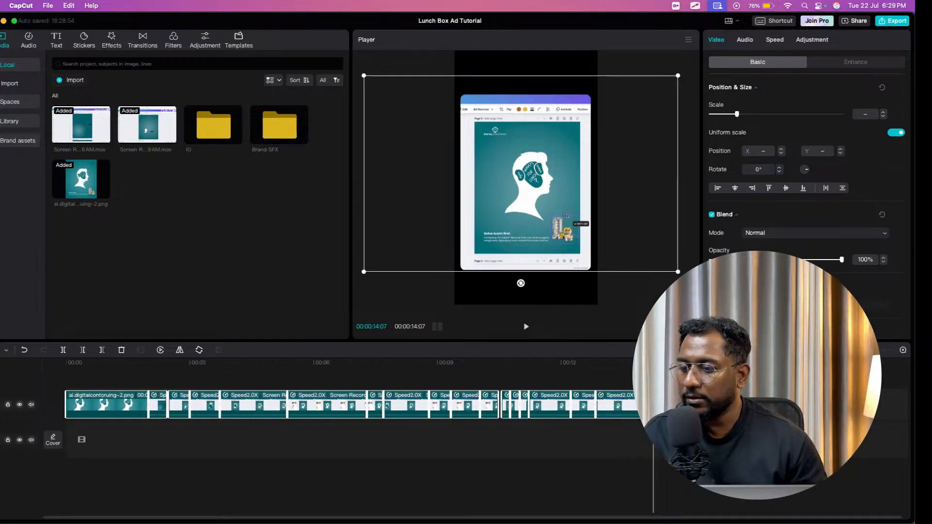
{"action": "left_click", "coordinate": [593, 460]}
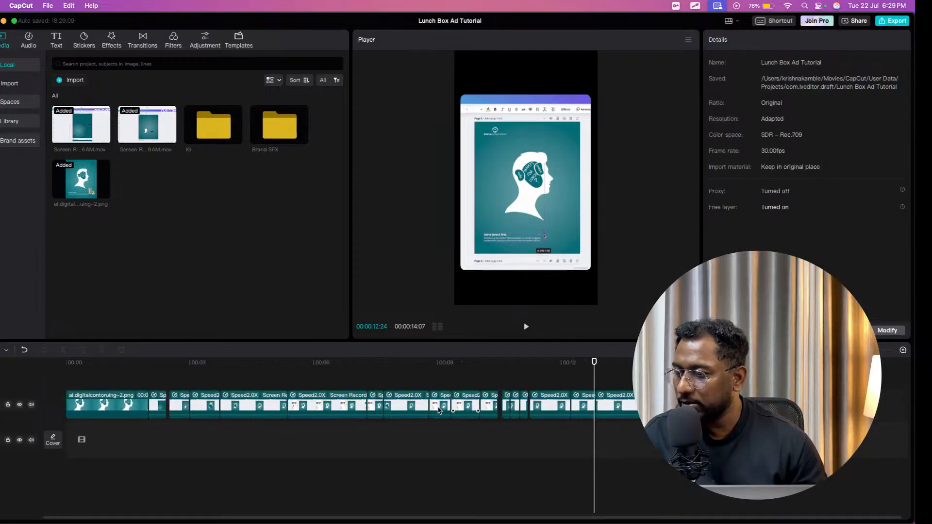
{"action": "left_click_drag", "start_coordinate": [90, 387], "coordinate": [570, 397]}
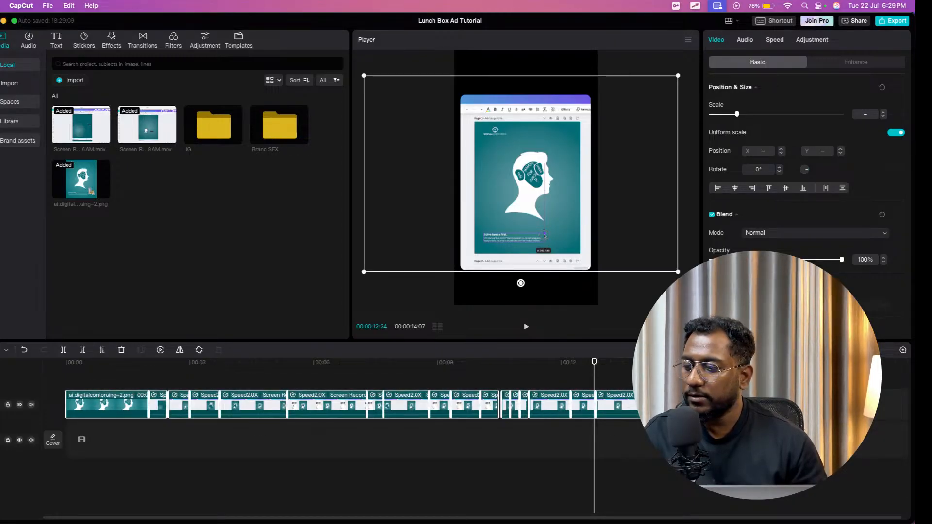
{"action": "left_click", "coordinate": [531, 441]}
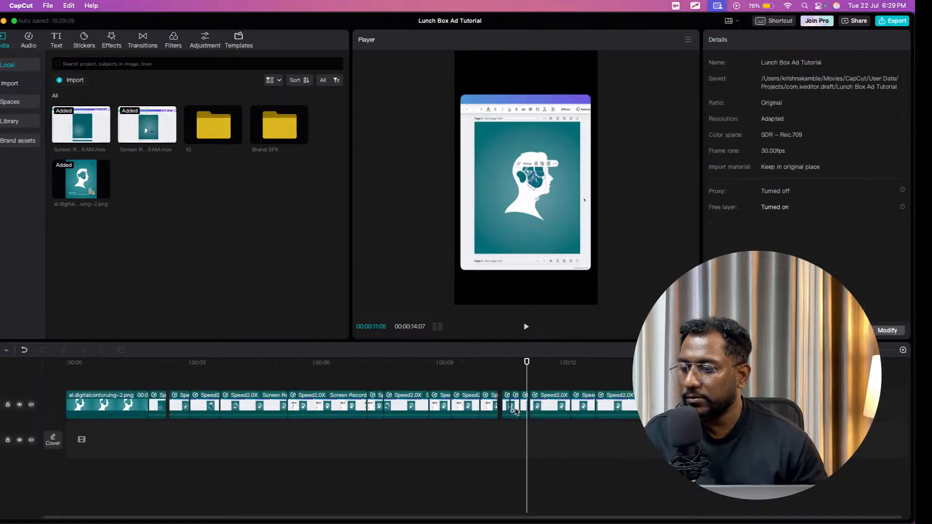
Move the entire clip sequence down onto the emptied main track so the remaining gaps close.
{"action": "left_click_drag", "start_coordinate": [500, 387], "coordinate": [611, 443]}
{"action": "left_click_drag", "start_coordinate": [632, 410], "coordinate": [629, 410]}
{"action": "left_click_drag", "start_coordinate": [78, 385], "coordinate": [625, 440]}
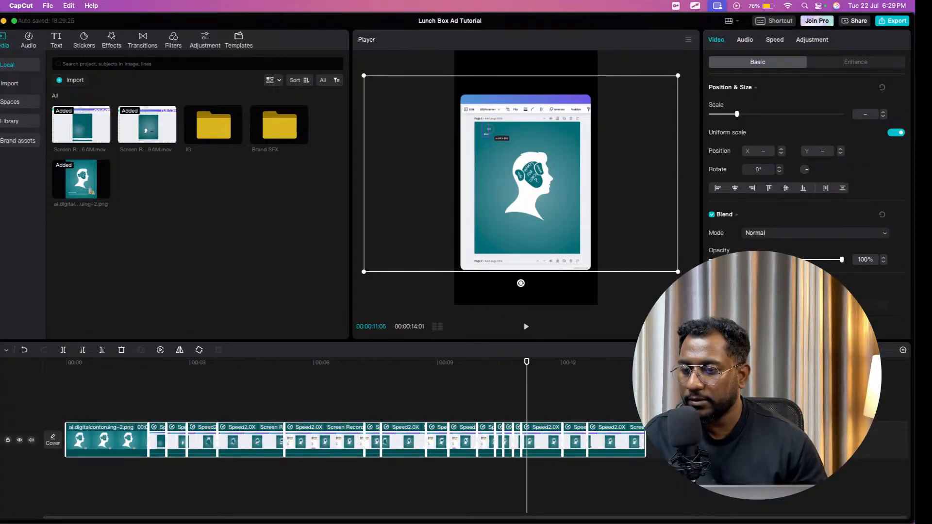
Play the gap-free sequence from the start to the end to review the cuts.
{"action": "left_click", "coordinate": [253, 392]}
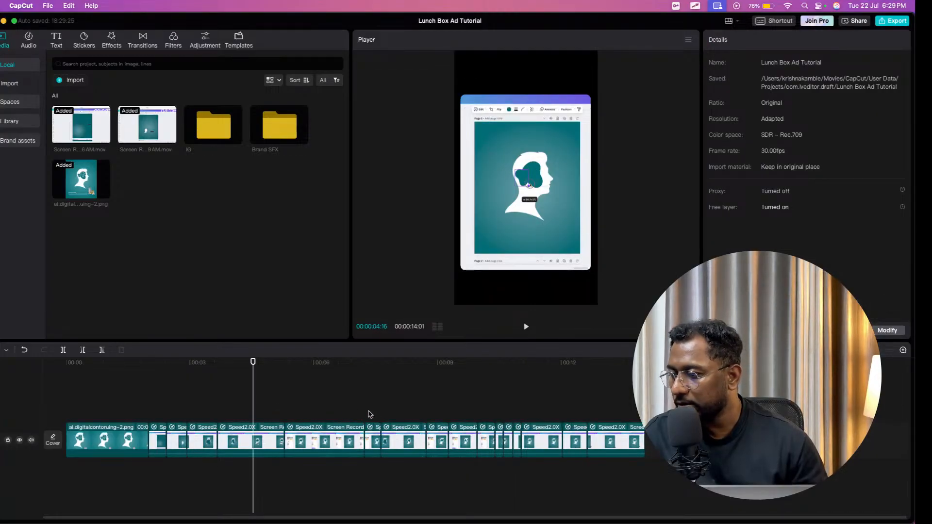
{"action": "key", "text": "super+equal"}
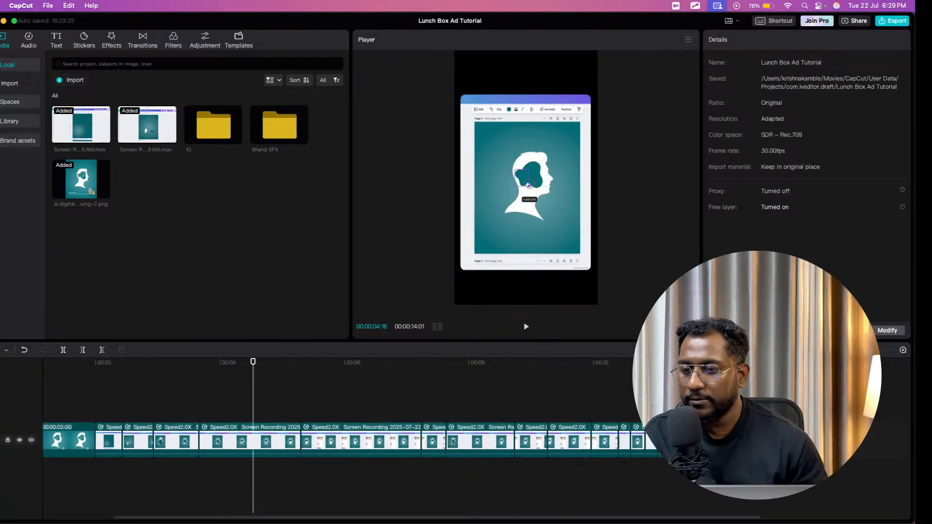
{"action": "left_click", "coordinate": [414, 422]}
{"action": "left_click_drag", "start_coordinate": [107, 405], "coordinate": [47, 404]}
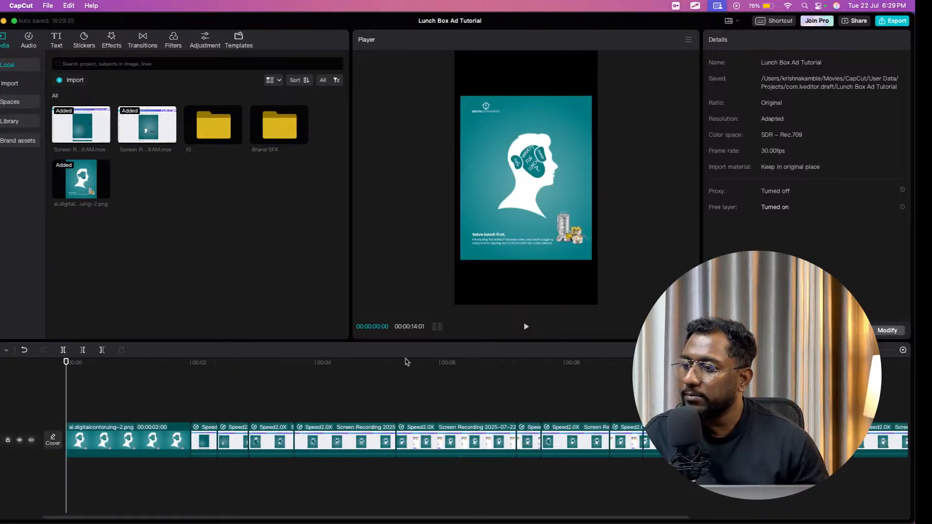
{"action": "left_click", "coordinate": [529, 332]}
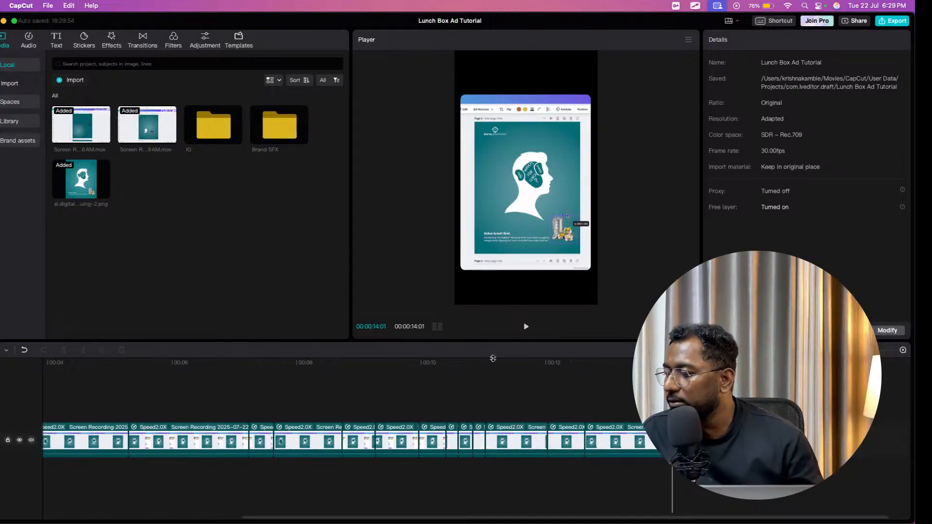
{"action": "left_click", "coordinate": [248, 426]}
{"action": "left_click", "coordinate": [210, 399]}
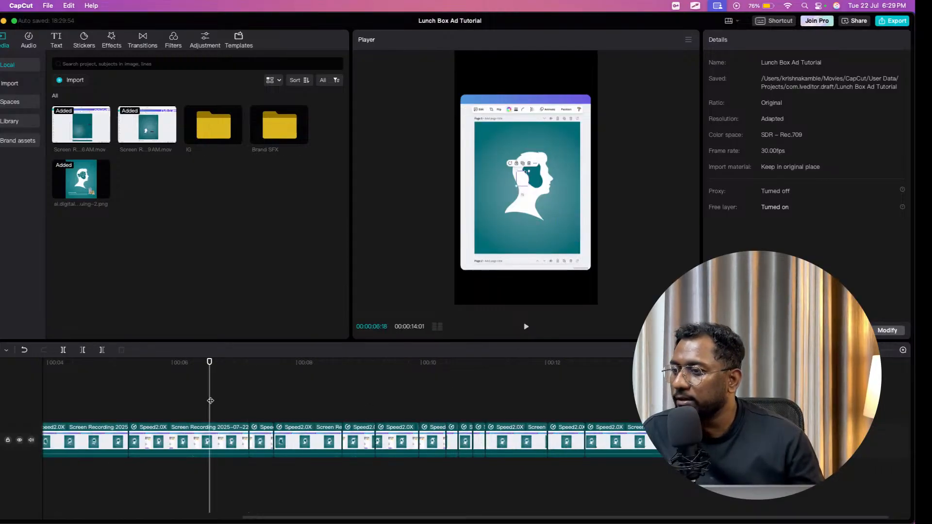
Apply the Zoom 2 entrance animation to the opening ad image.
{"action": "scroll", "coordinate": [211, 401], "scroll_direction": "left", "scroll_amount": 4}
{"action": "scroll", "coordinate": [210, 401], "scroll_direction": "left", "scroll_amount": 2}
{"action": "left_click", "coordinate": [127, 417]}
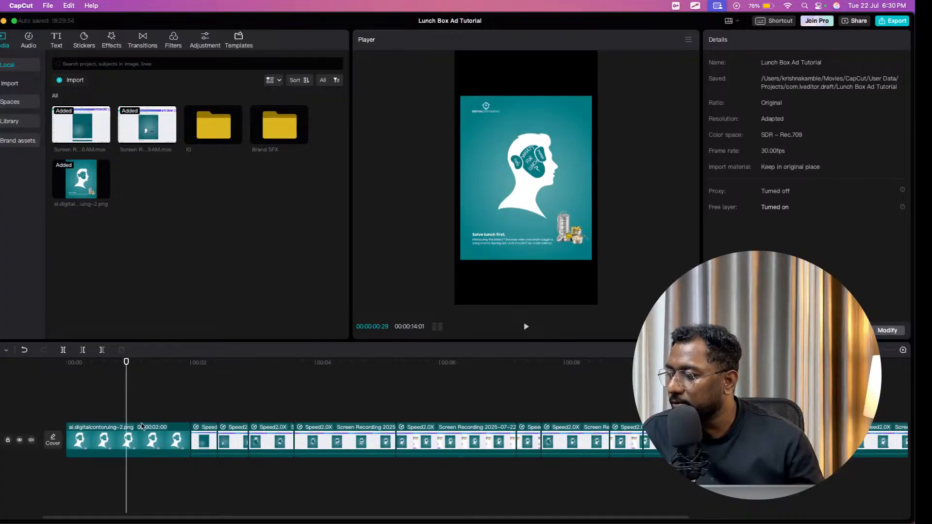
{"action": "left_click", "coordinate": [155, 441]}
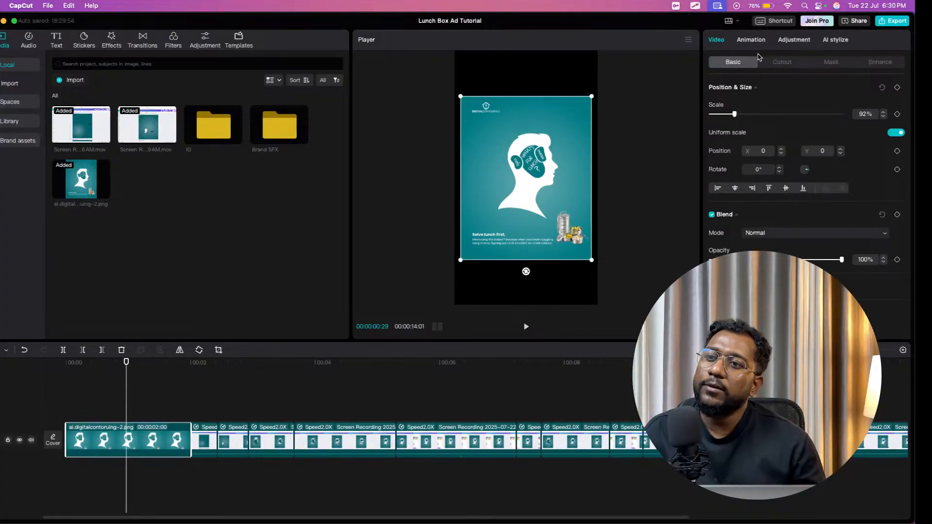
{"action": "left_click", "coordinate": [751, 40]}
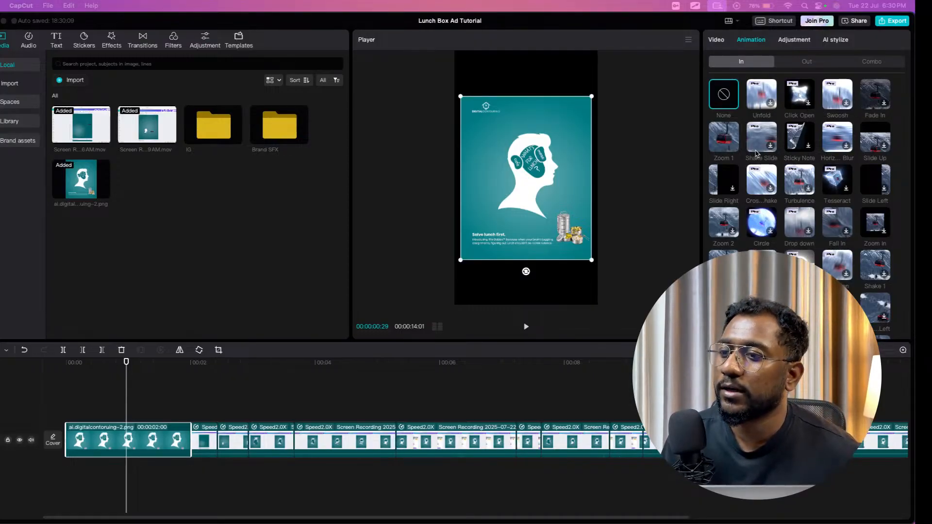
{"action": "left_click", "coordinate": [726, 227]}
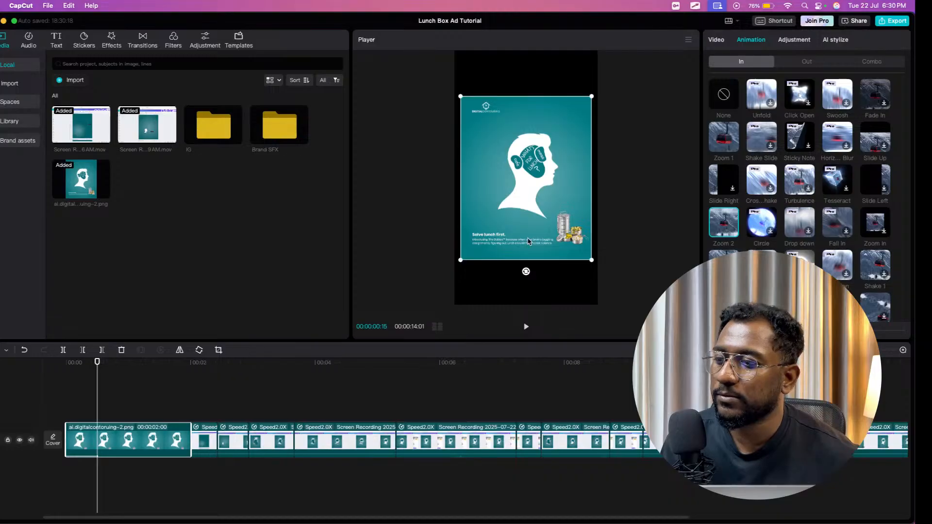
Enlarge the opening image to 139% in the frame, preview it, and remove its entrance animation.
{"action": "left_click_drag", "start_coordinate": [593, 262], "coordinate": [626, 303]}
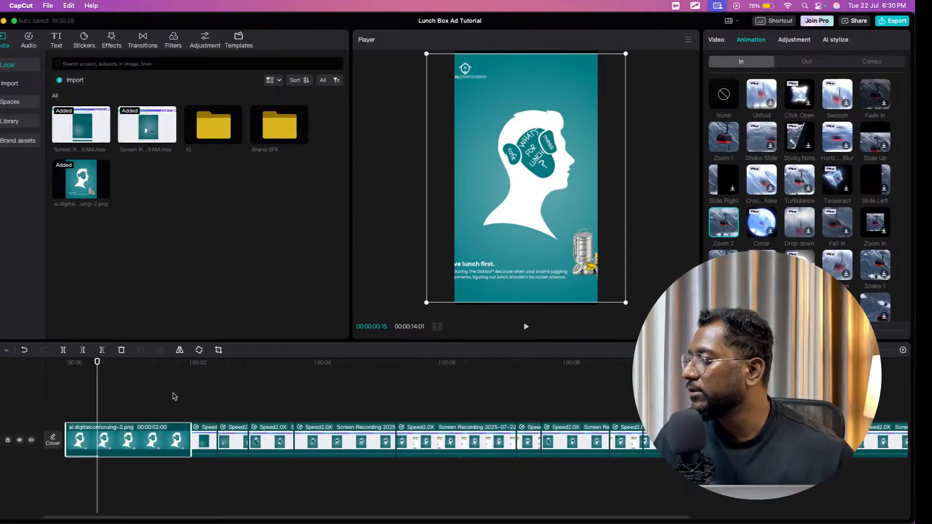
{"action": "left_click_drag", "start_coordinate": [96, 401], "coordinate": [65, 399]}
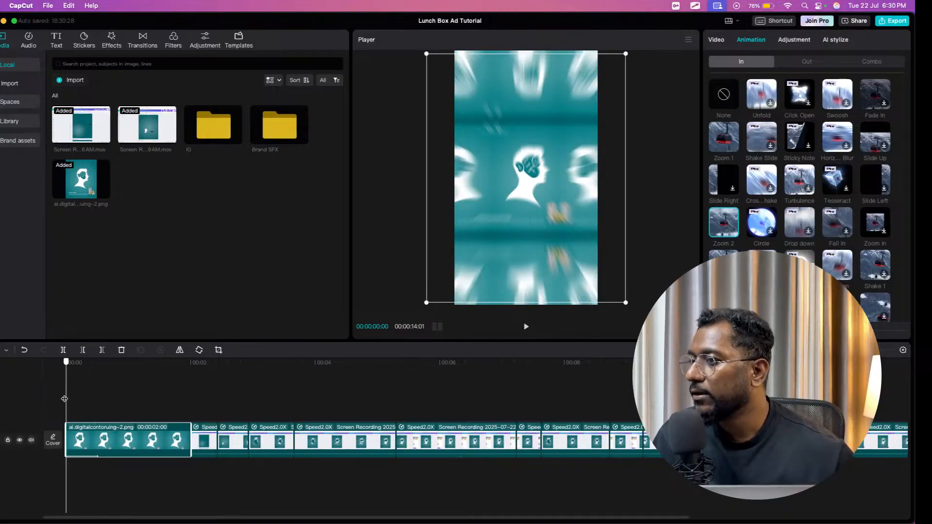
{"action": "left_click", "coordinate": [521, 331]}
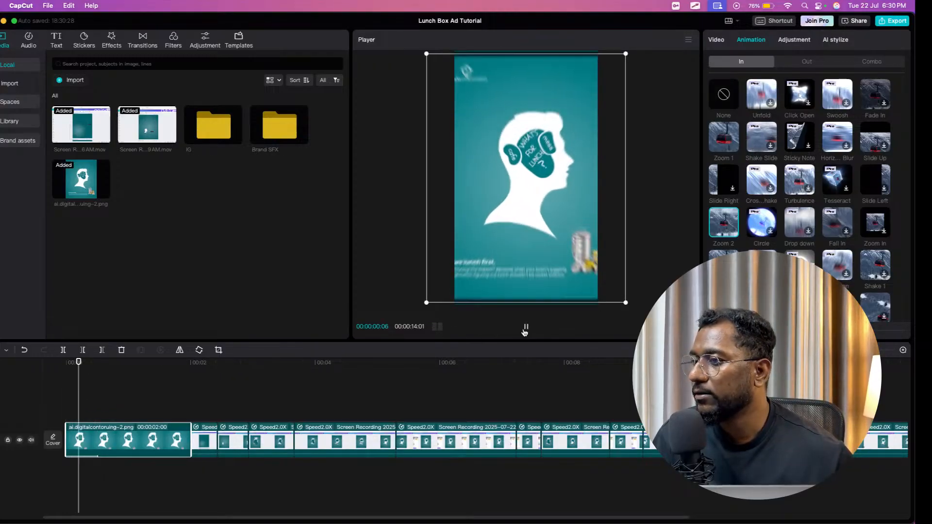
{"action": "left_click", "coordinate": [726, 94]}
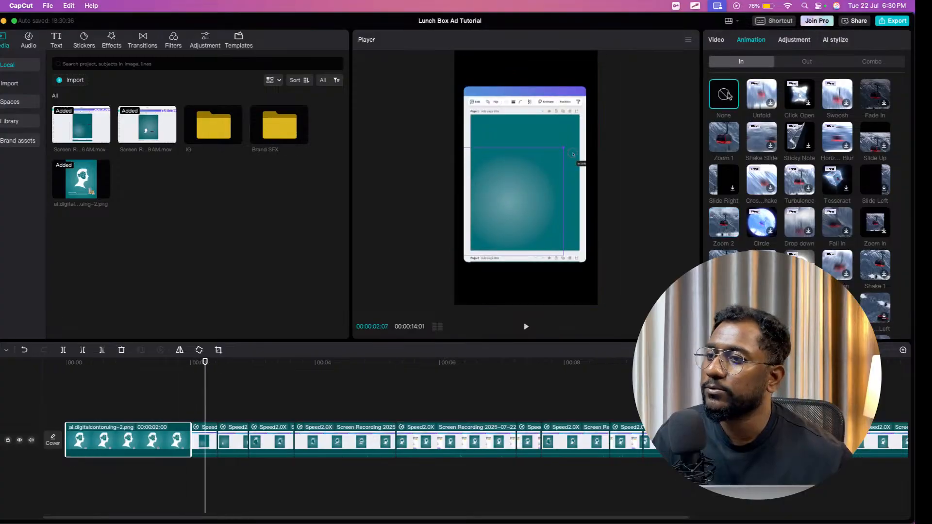
Add a position and size keyframe at the very start of the opening image with the scale at 139%.
{"action": "left_click_drag", "start_coordinate": [122, 399], "coordinate": [55, 399]}
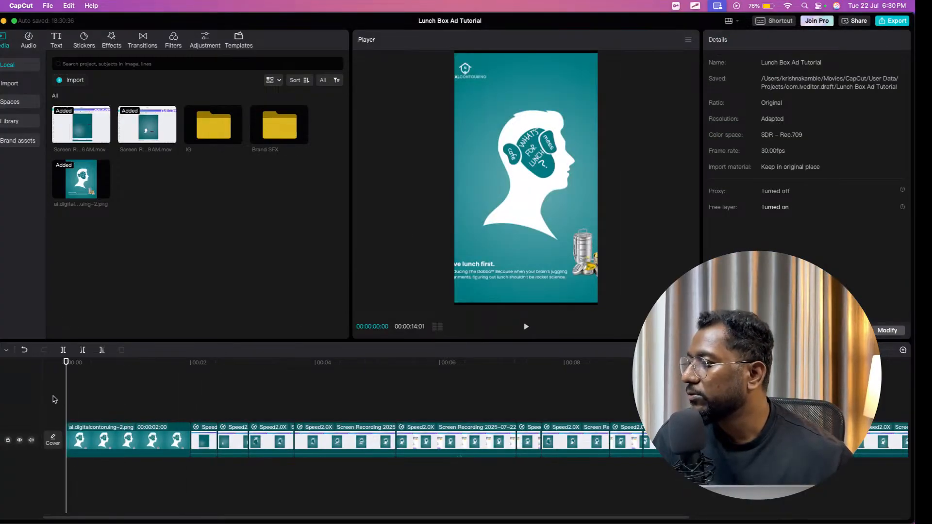
{"action": "left_click", "coordinate": [127, 447]}
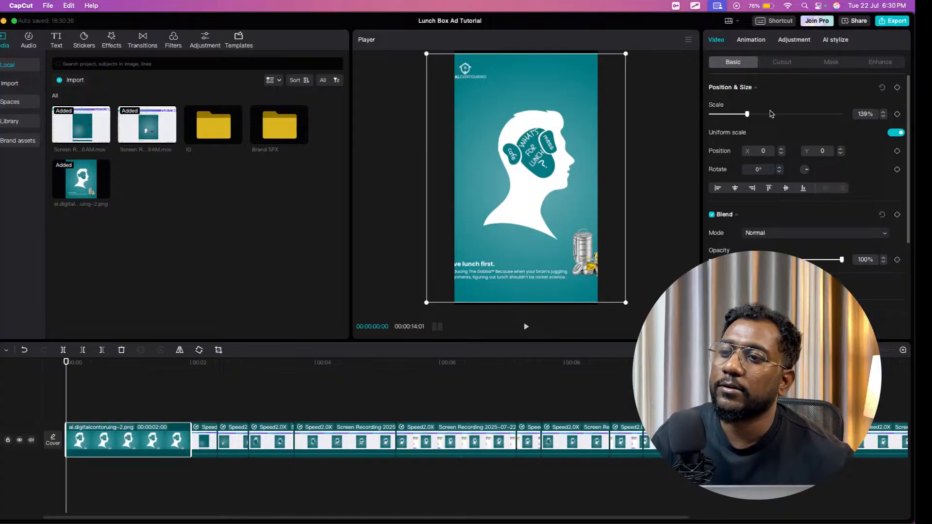
{"action": "left_click", "coordinate": [898, 88]}
Add a second position and size keyframe at 1 s 29 frames and reduce the image's scale there to 90%.
{"action": "left_click_drag", "start_coordinate": [66, 406], "coordinate": [191, 418]}
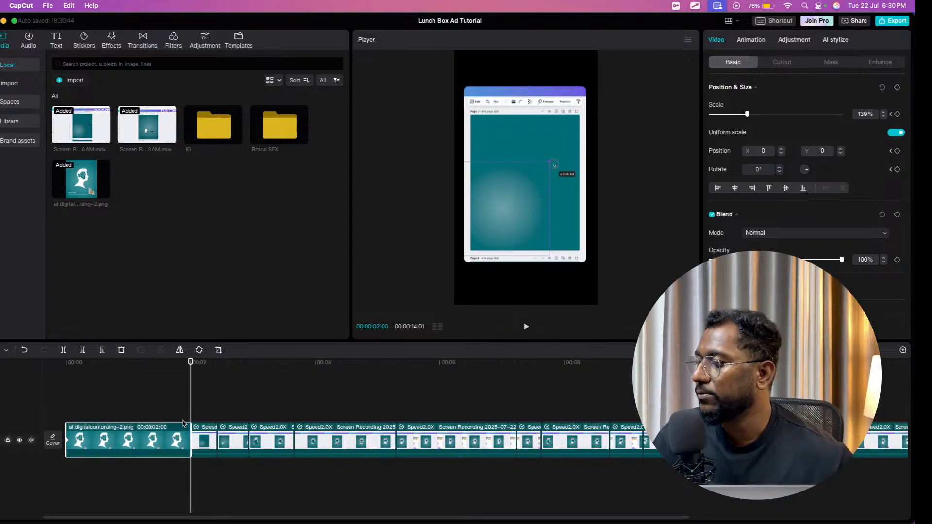
{"action": "left_click_drag", "start_coordinate": [190, 410], "coordinate": [190, 404]}
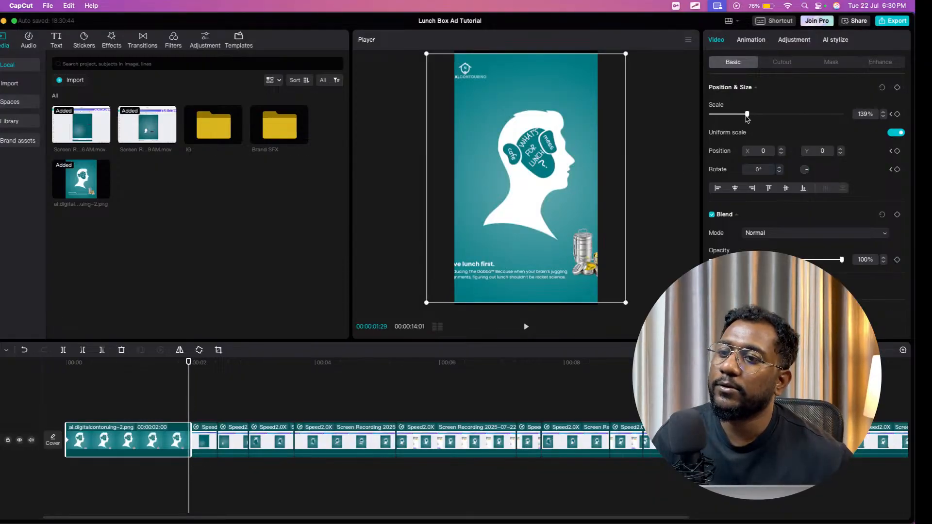
{"action": "left_click", "coordinate": [896, 87]}
{"action": "left_click_drag", "start_coordinate": [747, 115], "coordinate": [736, 115]}
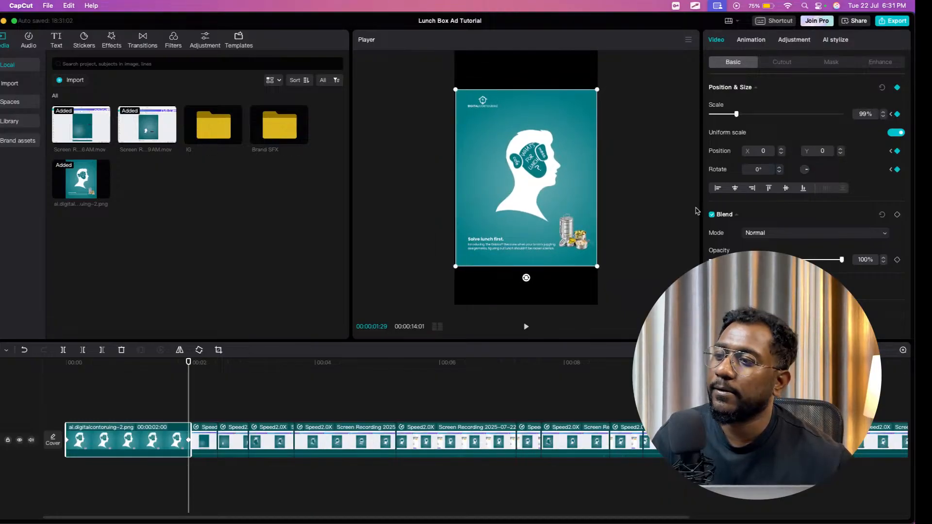
{"action": "left_click_drag", "start_coordinate": [736, 115], "coordinate": [734, 115]}
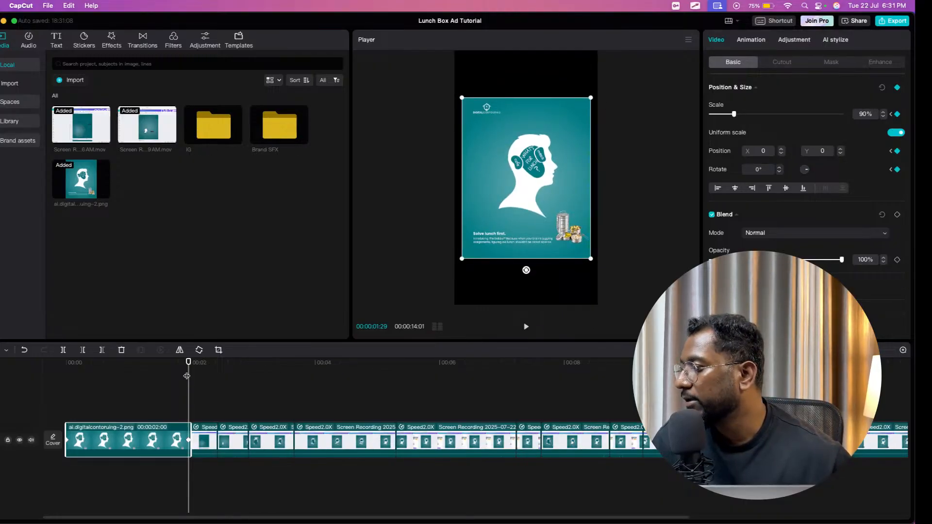
Play the opening from the start to preview the keyframed zoom-out and the cut to the first recording.
{"action": "left_click_drag", "start_coordinate": [186, 376], "coordinate": [68, 369]}
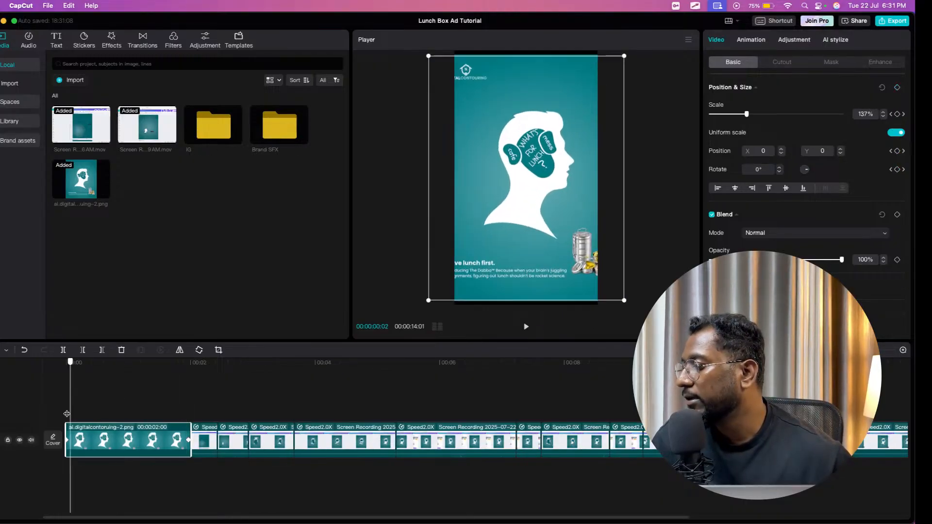
{"action": "left_click", "coordinate": [523, 327]}
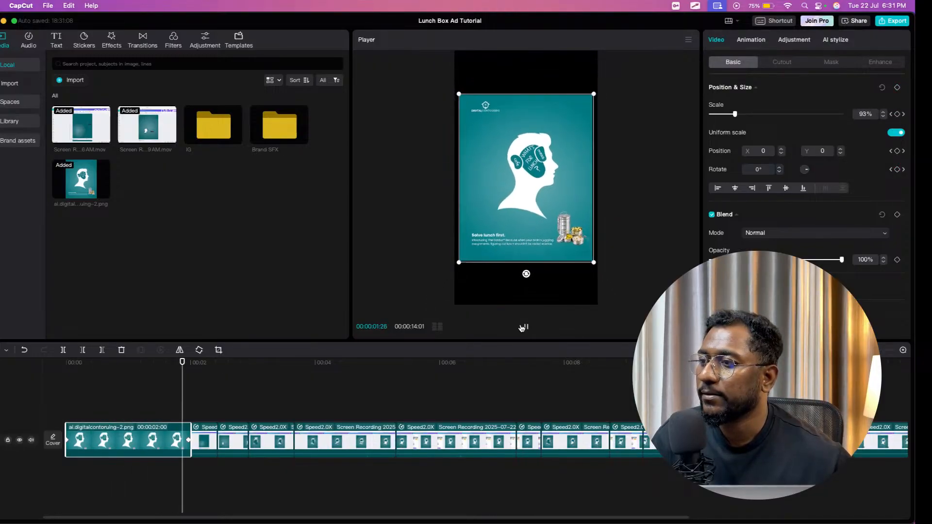
{"action": "left_click", "coordinate": [109, 410]}
{"action": "left_click_drag", "start_coordinate": [108, 410], "coordinate": [47, 412]}
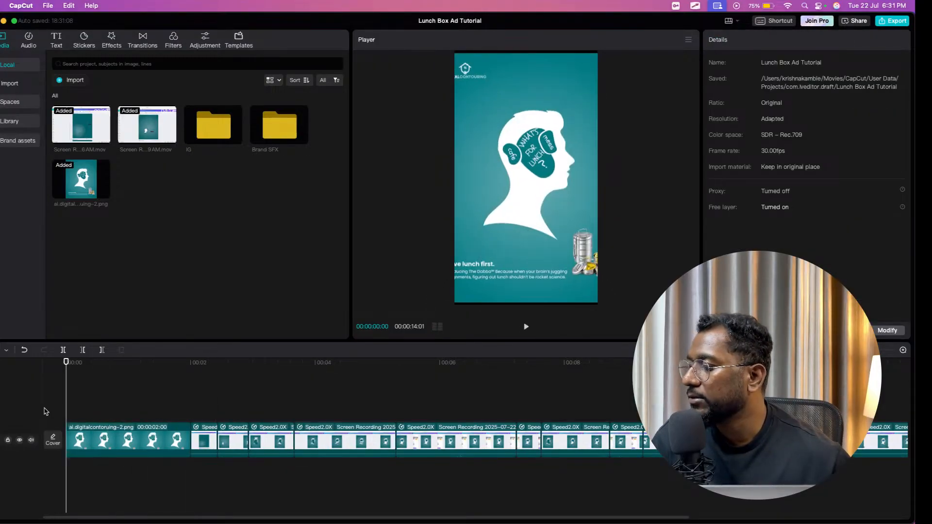
{"action": "left_click", "coordinate": [525, 328]}
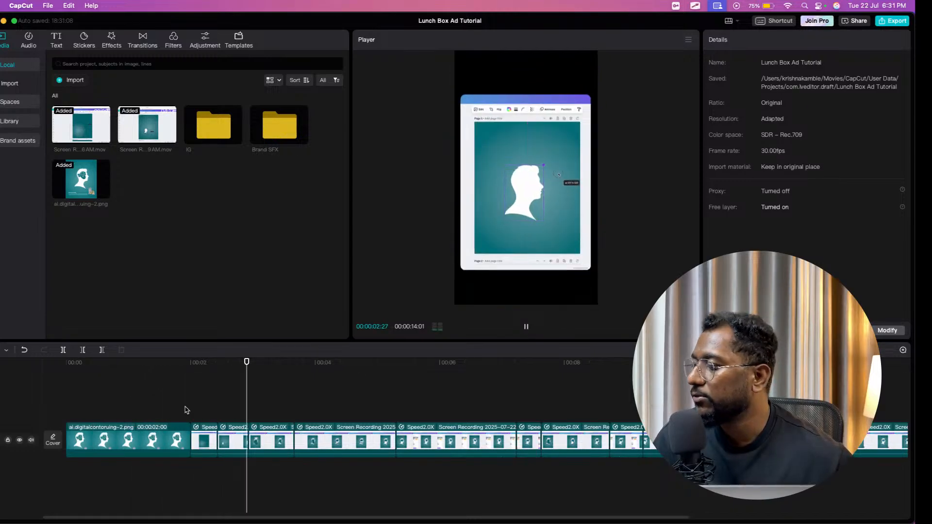
Extend the opening image to 2 s 2 frames and remove its end keyframe.
{"action": "left_click", "coordinate": [160, 430]}
{"action": "left_click", "coordinate": [145, 412]}
{"action": "left_click", "coordinate": [171, 448]}
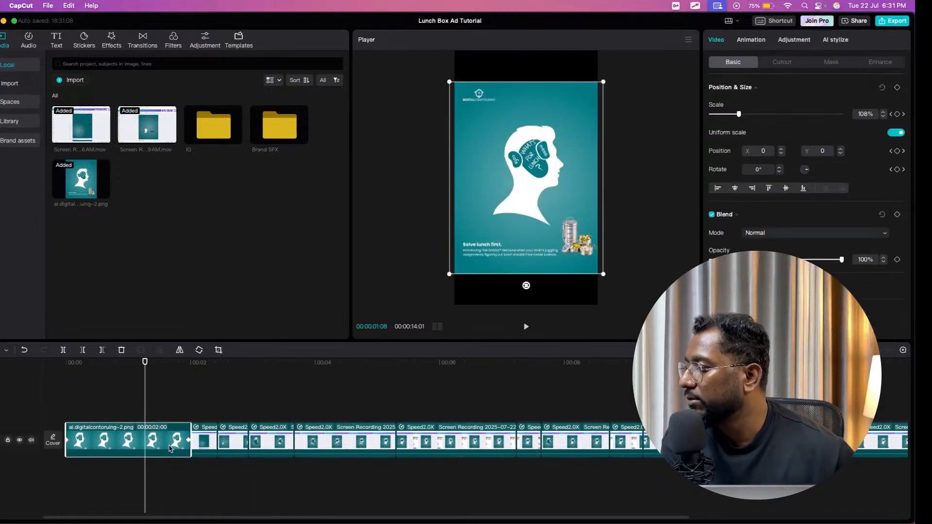
{"action": "left_click_drag", "start_coordinate": [187, 441], "coordinate": [192, 442]}
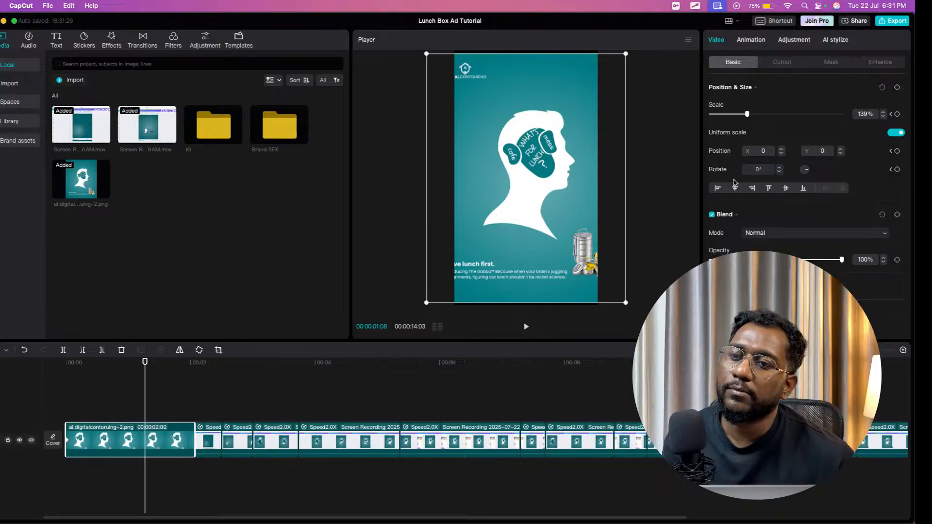
Trim the opening image to 1 s 20 frames and add a position and size keyframe at its end with the scale at 95%.
{"action": "left_click_drag", "start_coordinate": [142, 410], "coordinate": [169, 403]}
{"action": "left_click_drag", "start_coordinate": [194, 432], "coordinate": [170, 432]}
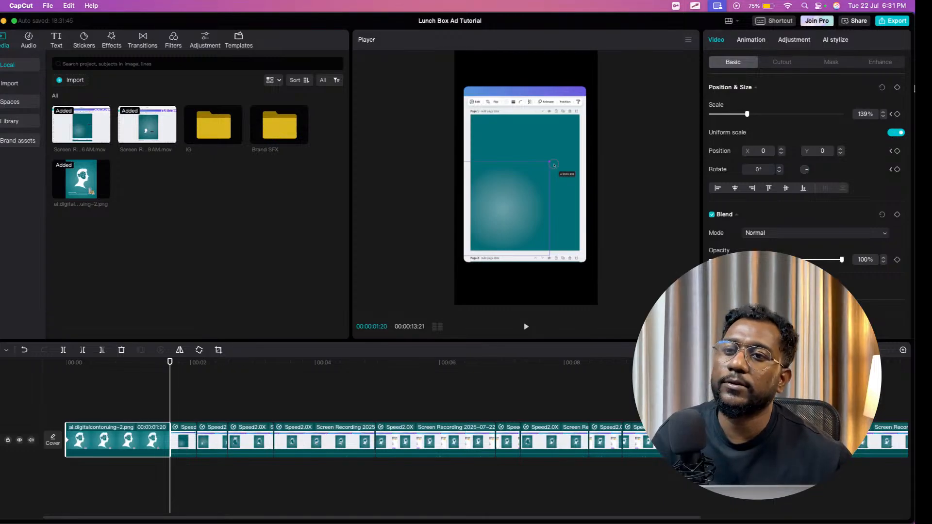
{"action": "left_click", "coordinate": [898, 88]}
{"action": "left_click_drag", "start_coordinate": [738, 118], "coordinate": [736, 115]}
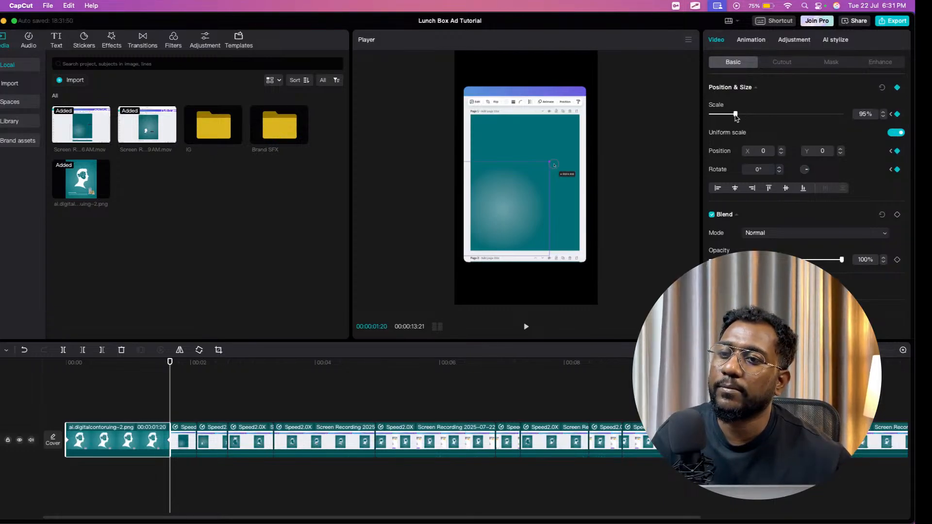
Play the opening from the start and scrub back through it to check the shortened zoom-out.
{"action": "left_click_drag", "start_coordinate": [170, 391], "coordinate": [63, 388]}
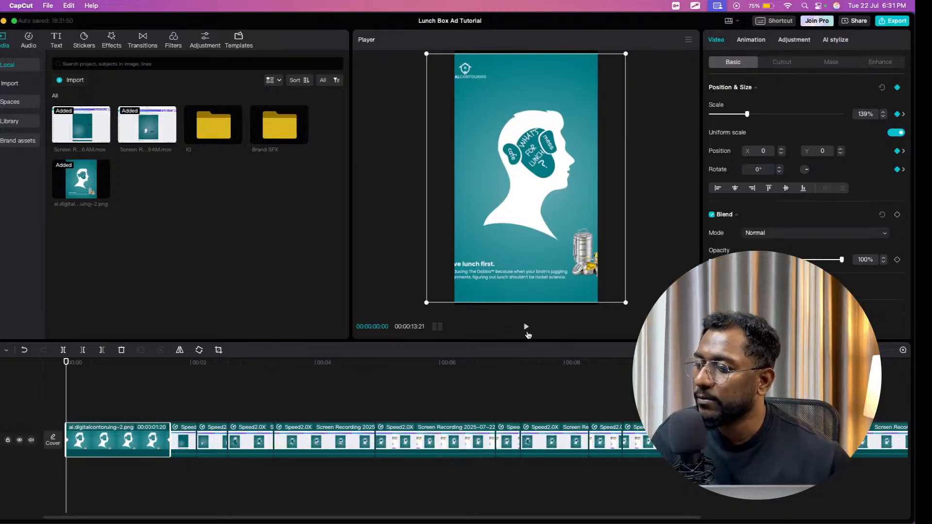
{"action": "left_click", "coordinate": [527, 327]}
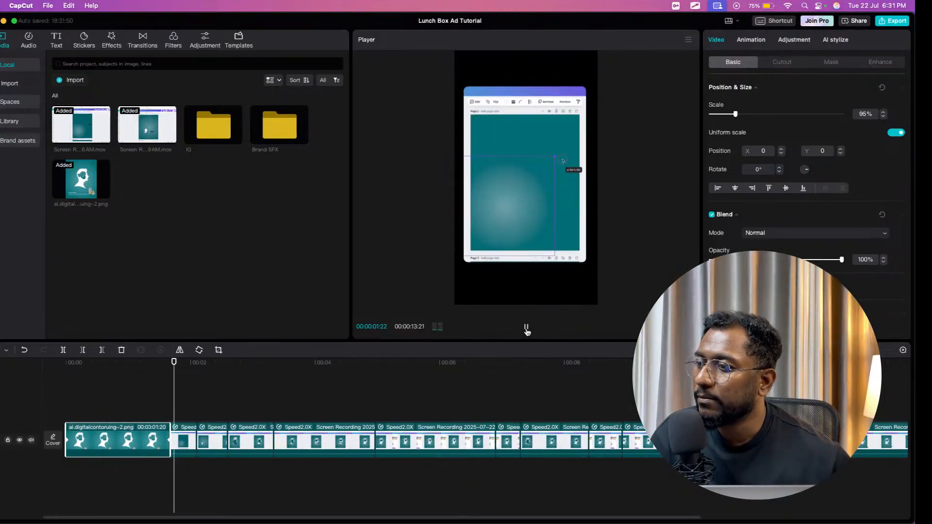
{"action": "left_click", "coordinate": [163, 411]}
{"action": "left_click_drag", "start_coordinate": [163, 411], "coordinate": [97, 384]}
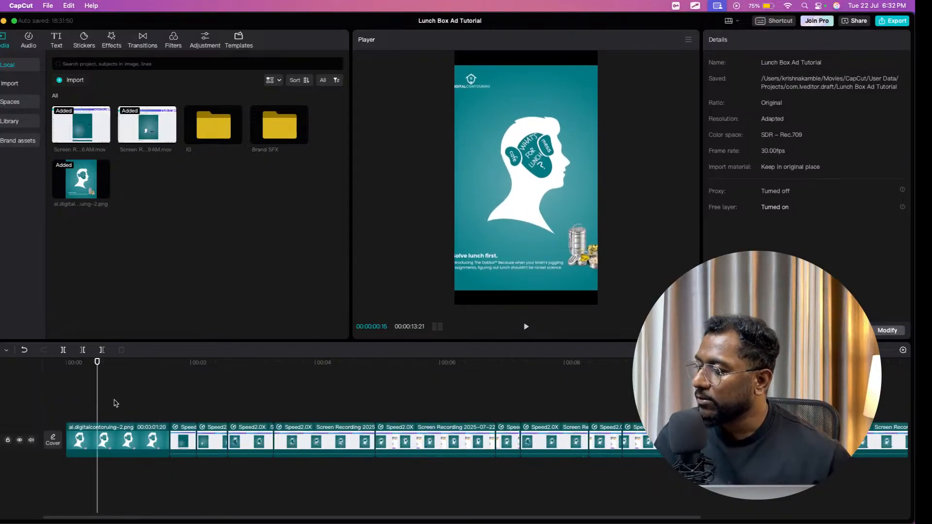
Place a second copy of the ad image on a track above, starting at 0 and trimmed to 1 s 20 frames.
{"action": "mouse_move", "coordinate": [81, 190]}
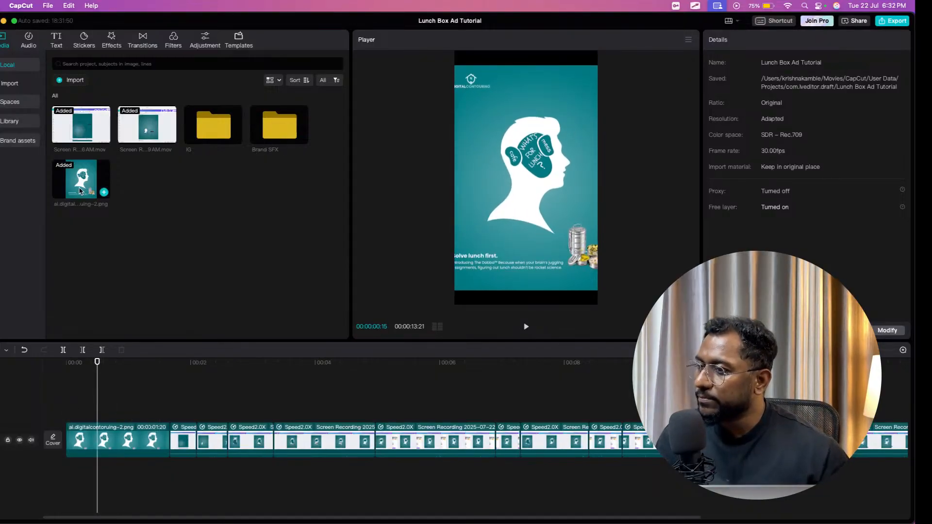
{"action": "left_click_drag", "start_coordinate": [82, 190], "coordinate": [70, 405]}
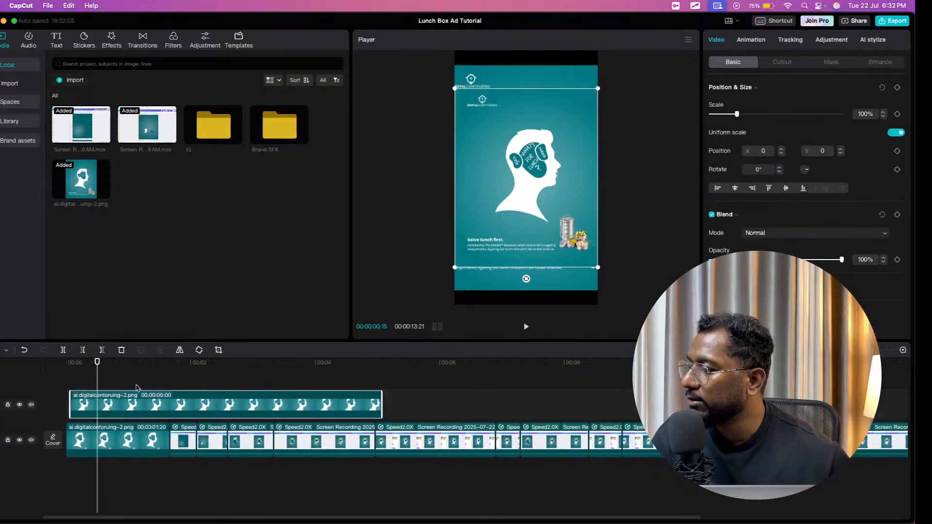
{"action": "left_click_drag", "start_coordinate": [381, 395], "coordinate": [171, 394]}
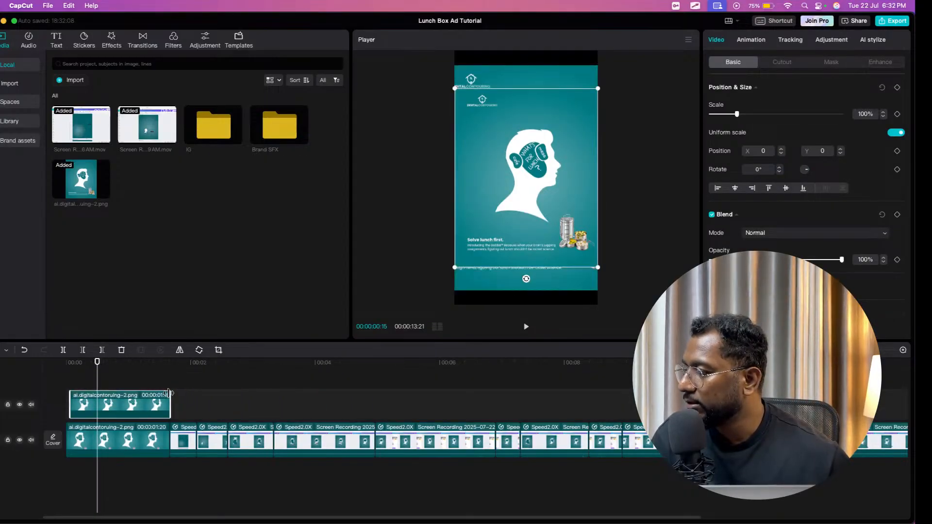
{"action": "left_click_drag", "start_coordinate": [109, 410], "coordinate": [107, 412]}
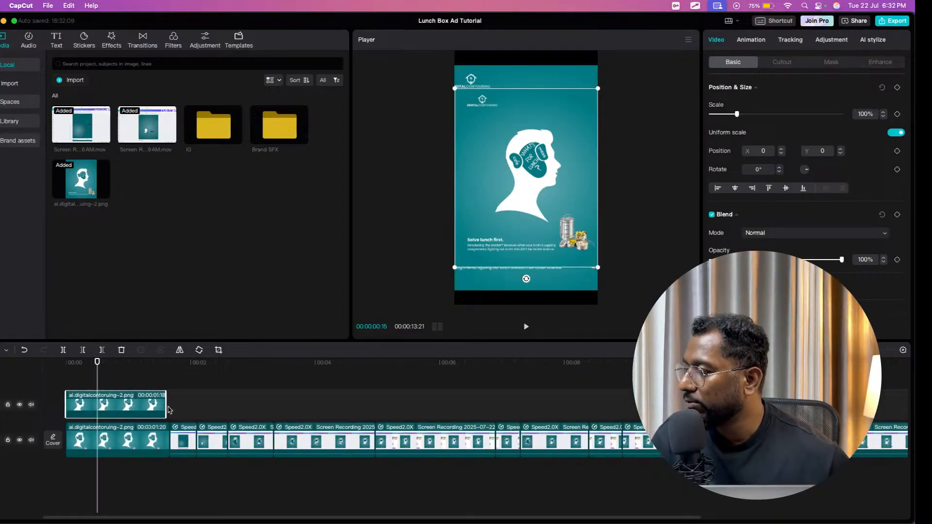
{"action": "left_click_drag", "start_coordinate": [167, 406], "coordinate": [171, 405]}
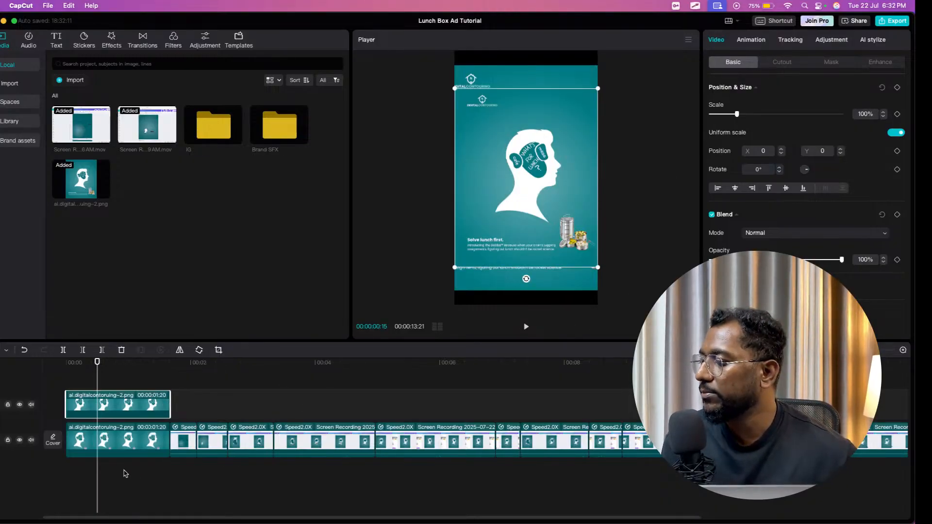
Disable the keyframed image on the main track and reduce the upper copy's scale to 92%.
{"action": "left_click", "coordinate": [135, 421]}
{"action": "left_click", "coordinate": [140, 435]}
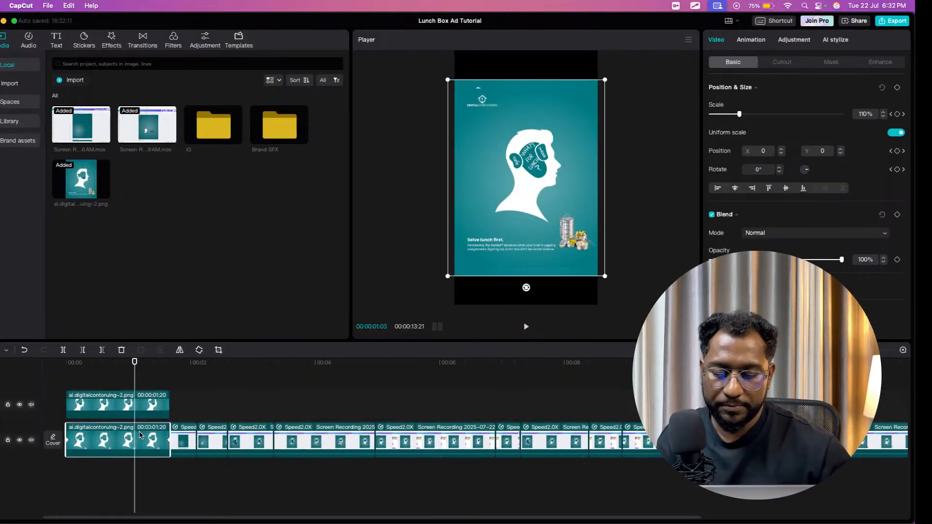
{"action": "key", "text": "v"}
{"action": "left_click", "coordinate": [137, 398]}
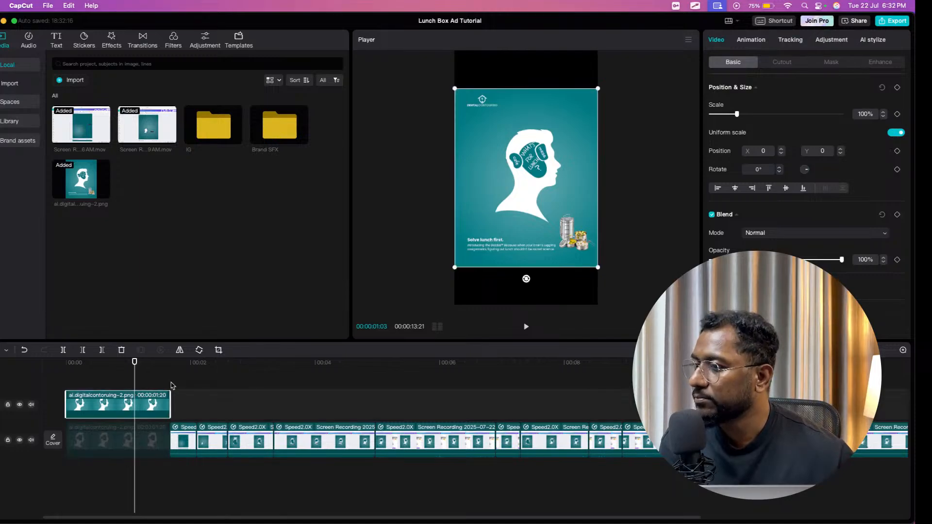
{"action": "left_click_drag", "start_coordinate": [737, 114], "coordinate": [735, 115]}
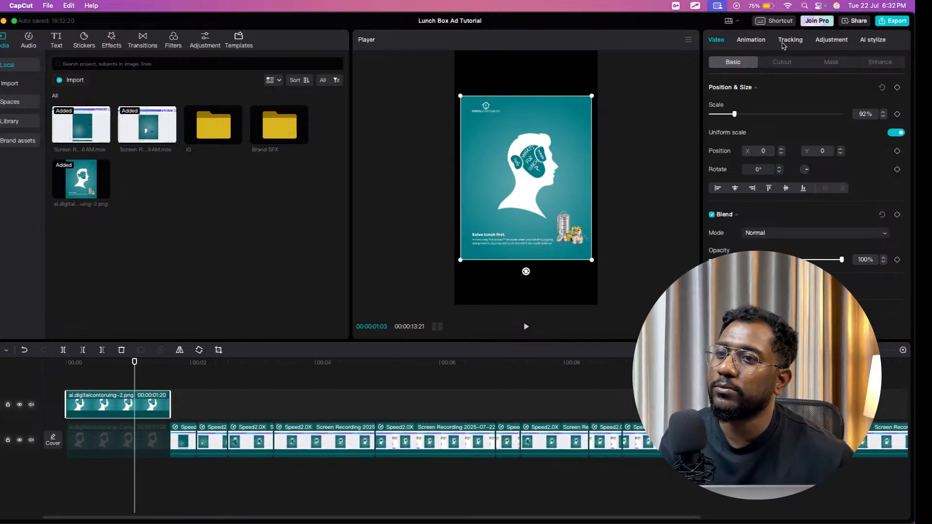
Apply an entrance animation to the upper image copy, extend its duration over most of the clip and play the opening from the start.
{"action": "left_click", "coordinate": [763, 41]}
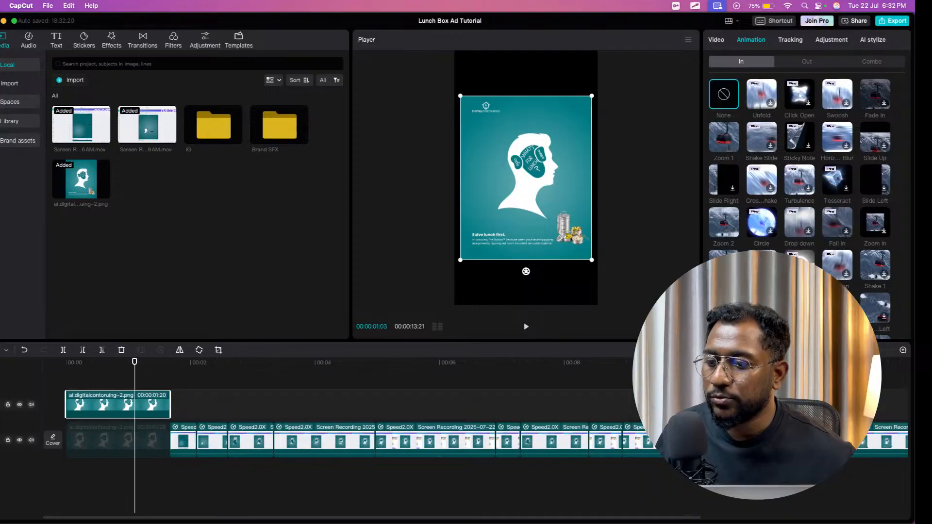
{"action": "scroll", "coordinate": [800, 194], "scroll_direction": "down", "scroll_amount": 3}
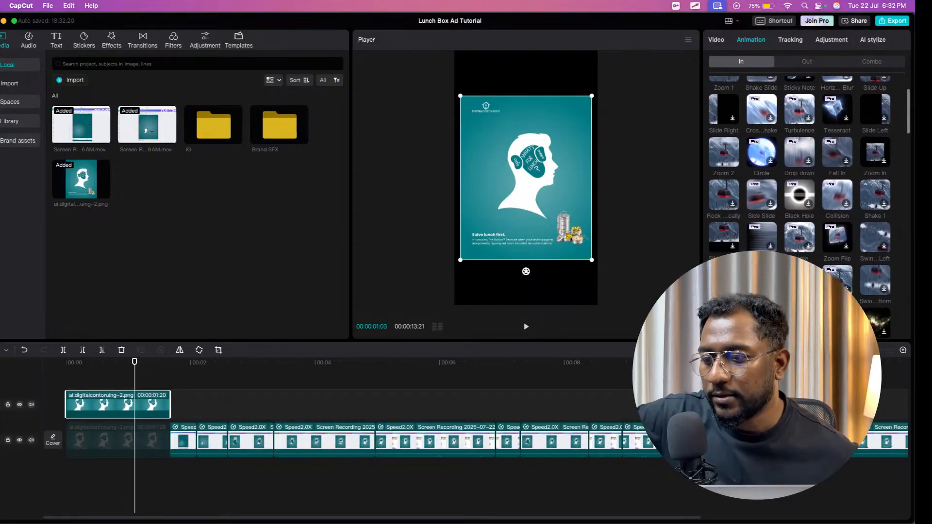
{"action": "scroll", "coordinate": [800, 194], "scroll_direction": "down", "scroll_amount": 1}
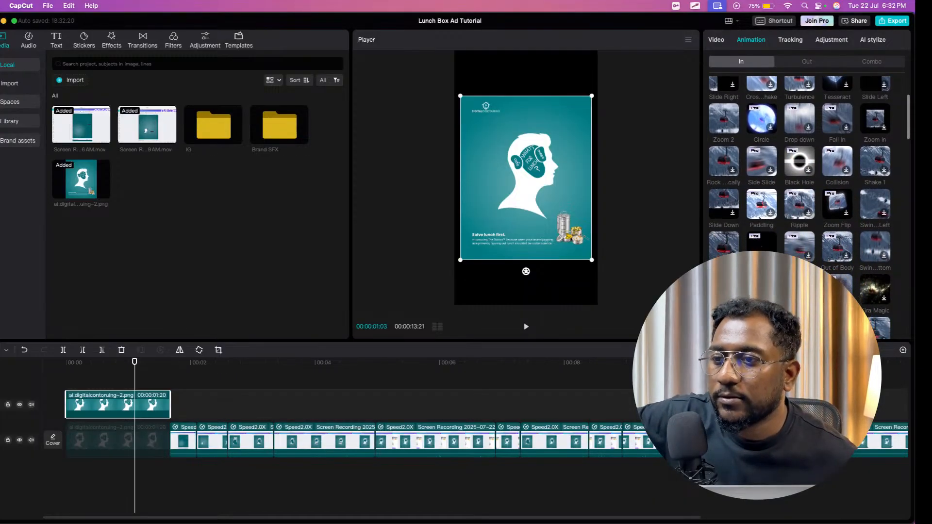
{"action": "scroll", "coordinate": [800, 207], "scroll_direction": "down", "scroll_amount": 3}
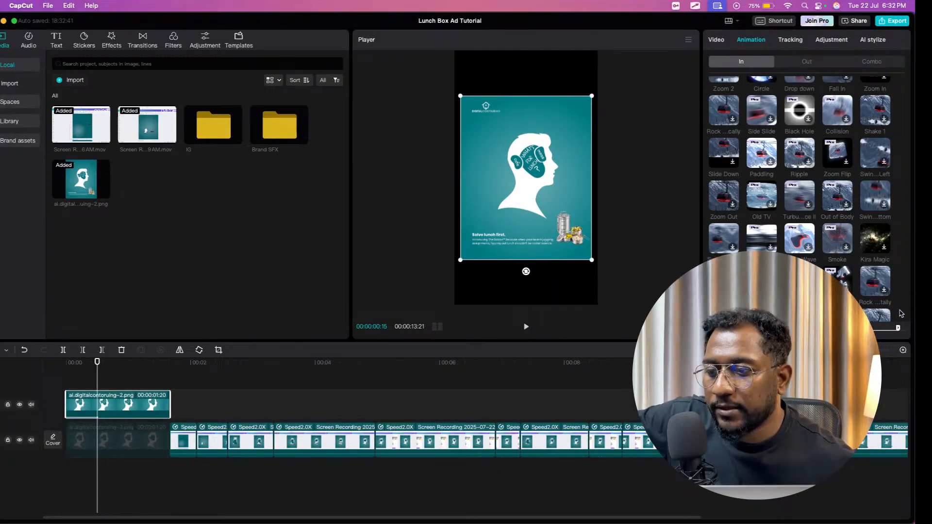
{"action": "left_click_drag", "start_coordinate": [907, 316], "coordinate": [906, 318]}
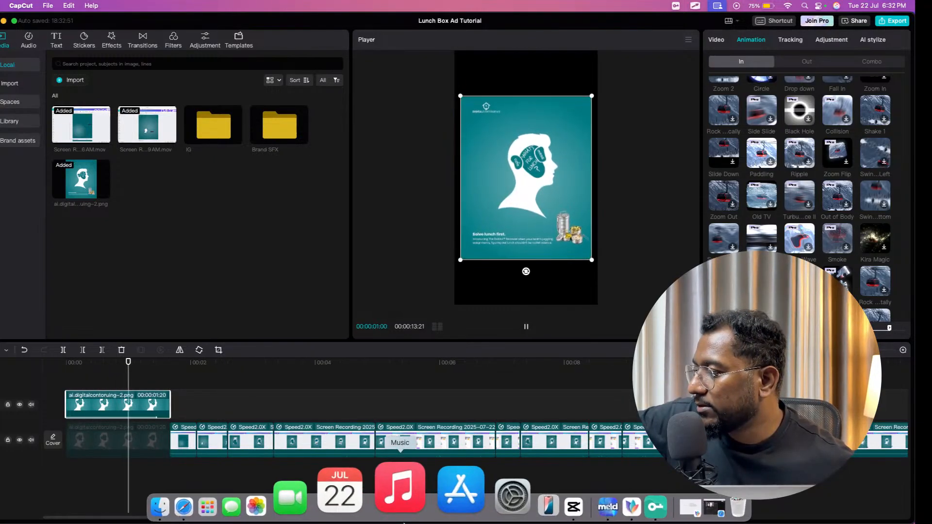
{"action": "left_click", "coordinate": [68, 384]}
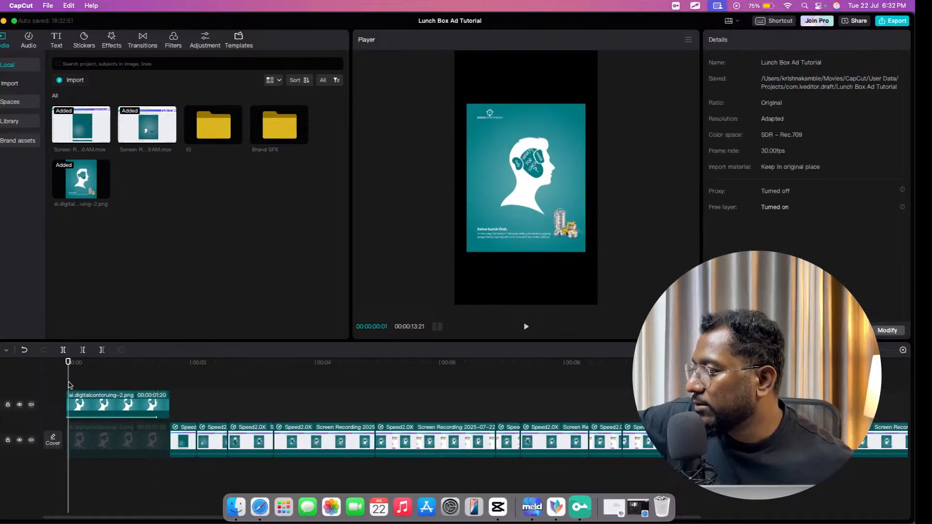
{"action": "left_click", "coordinate": [527, 326]}
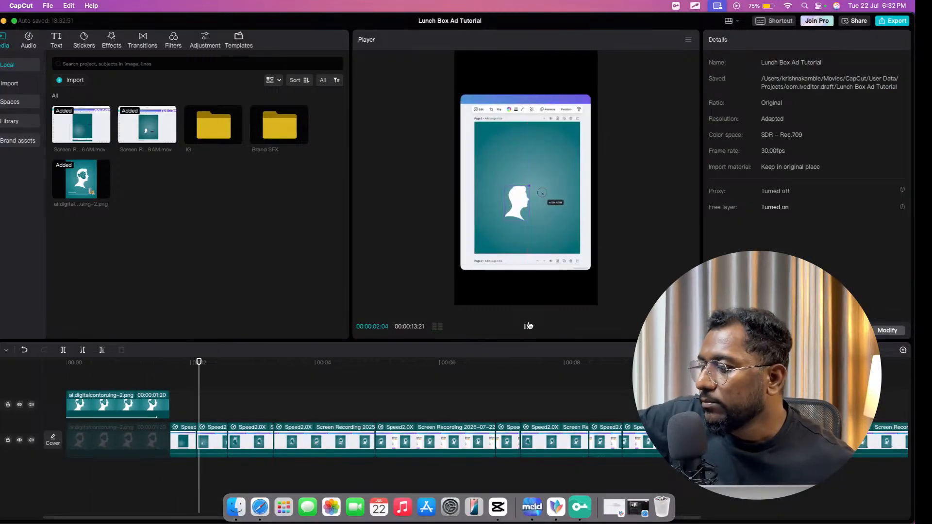
Delete the disabled image from the main track and move the animated copy into its place before the first recording.
{"action": "left_click", "coordinate": [138, 415]}
{"action": "left_click", "coordinate": [140, 443]}
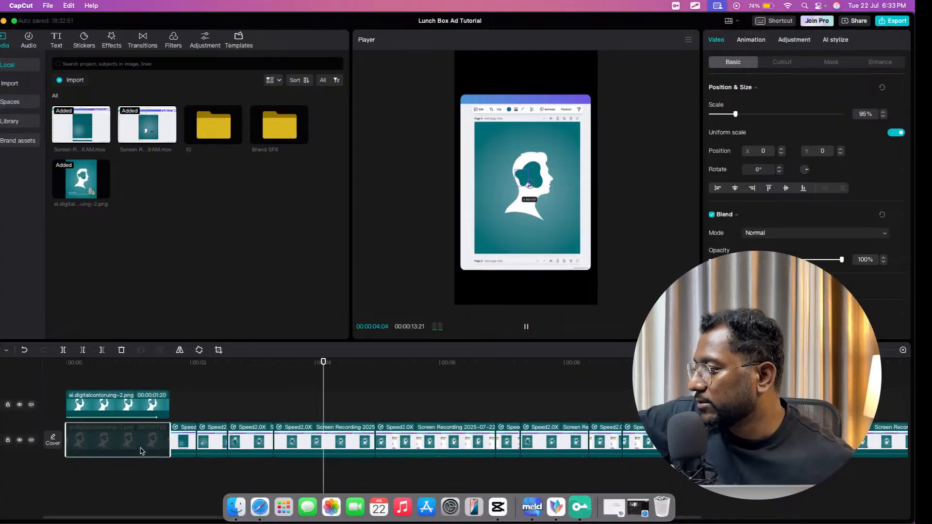
{"action": "key", "text": "Delete"}
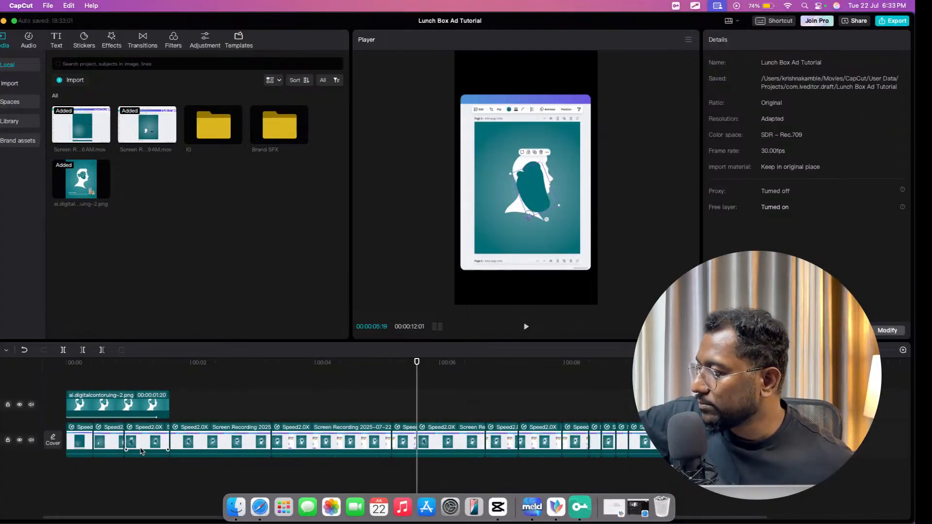
{"action": "left_click_drag", "start_coordinate": [116, 399], "coordinate": [66, 417]}
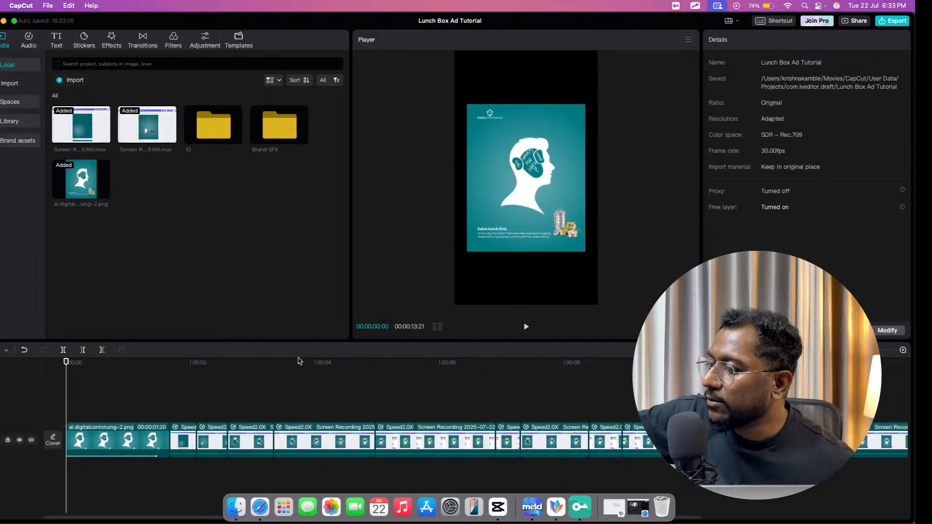
Play the reel from the start and scrub back to the cut between the first two recording clips.
{"action": "left_click", "coordinate": [523, 325]}
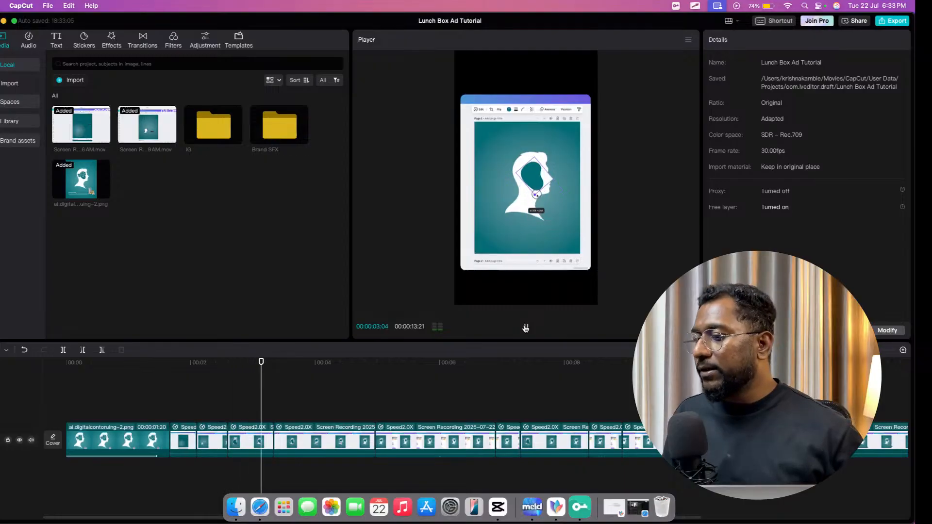
{"action": "left_click", "coordinate": [525, 328]}
{"action": "left_click_drag", "start_coordinate": [264, 398], "coordinate": [195, 397]}
Paste a copy of the second recording clip above the first one at 1 s 20 frames as an alignment reference.
{"action": "left_click", "coordinate": [188, 451]}
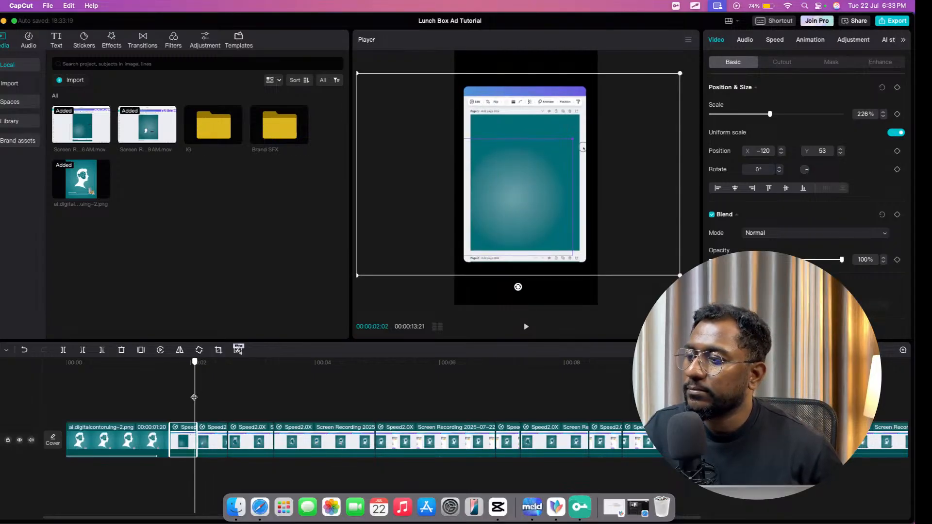
{"action": "left_click", "coordinate": [213, 433]}
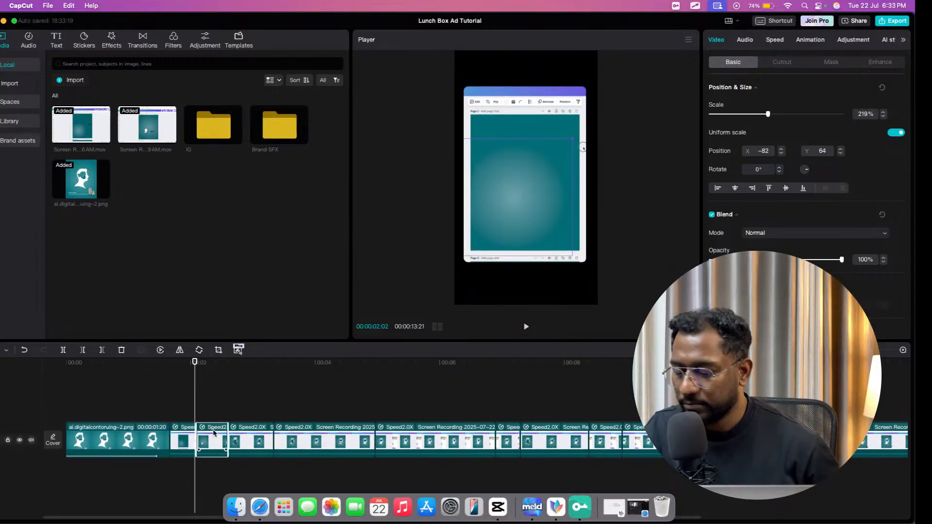
{"action": "left_click", "coordinate": [182, 418]}
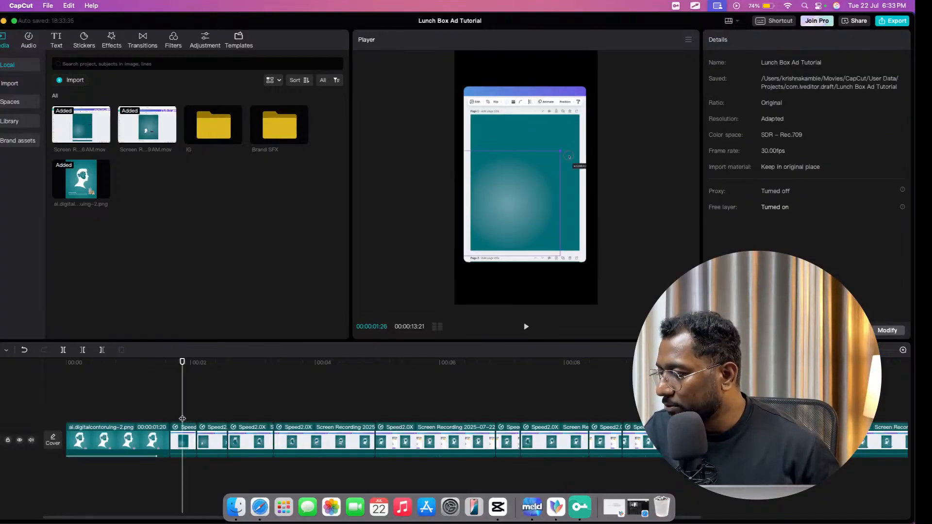
{"action": "left_click_drag", "start_coordinate": [182, 418], "coordinate": [170, 412]}
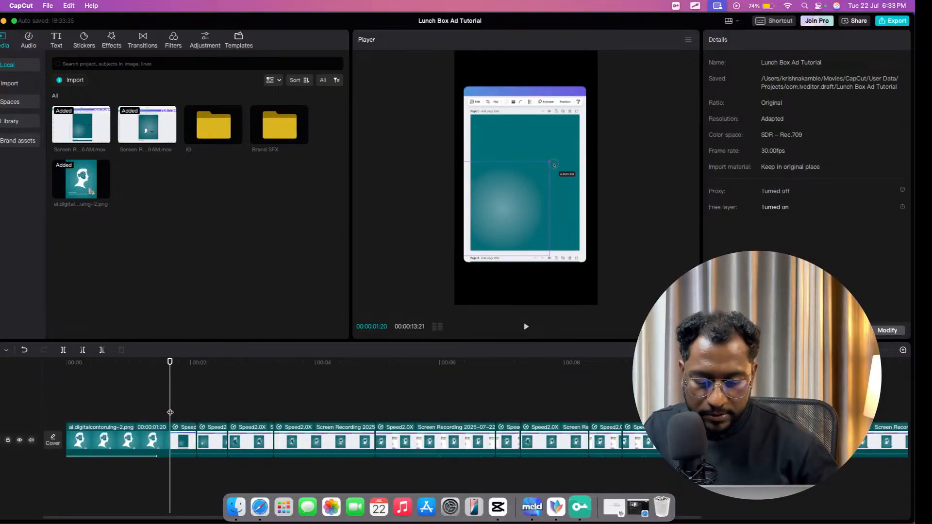
{"action": "key", "text": "super+v"}
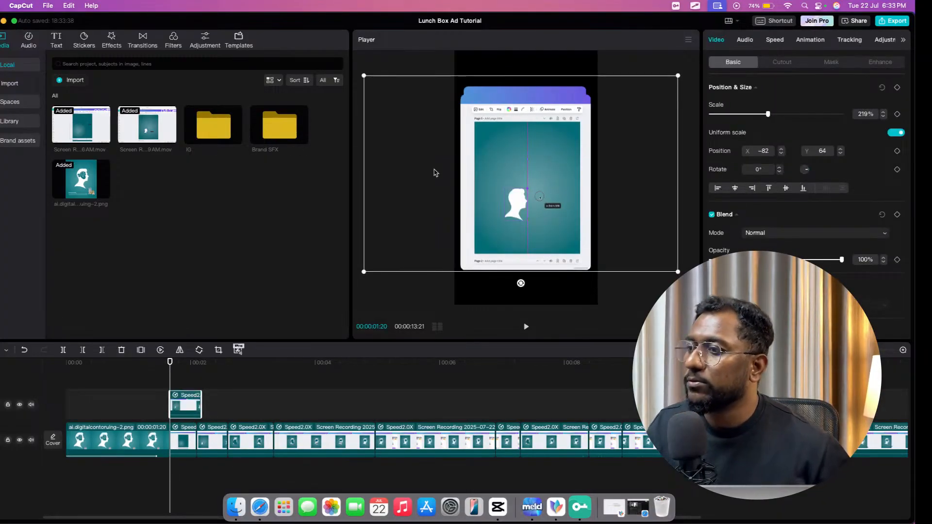
{"action": "key", "text": "super+z"}
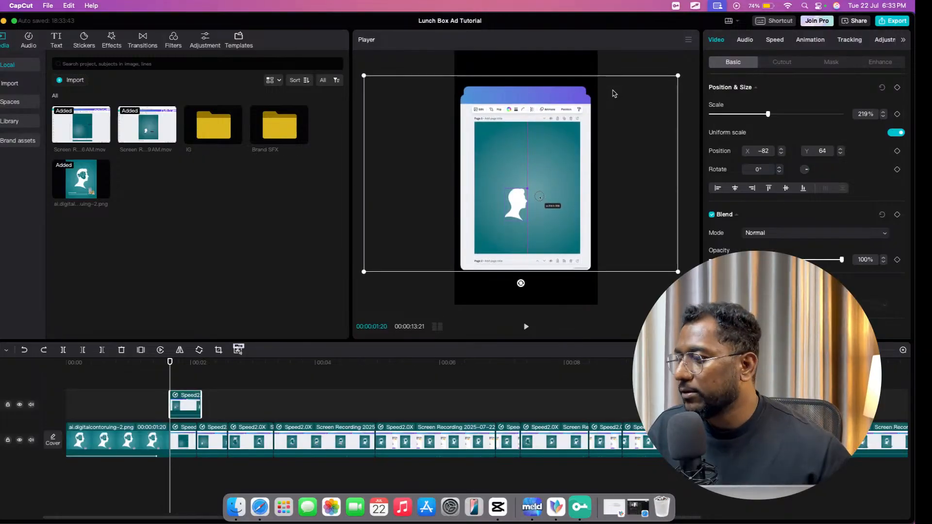
Move the first recording clip to X -105, Y -64 to line it up with the reference, and delete the reference copy.
{"action": "left_click", "coordinate": [184, 435]}
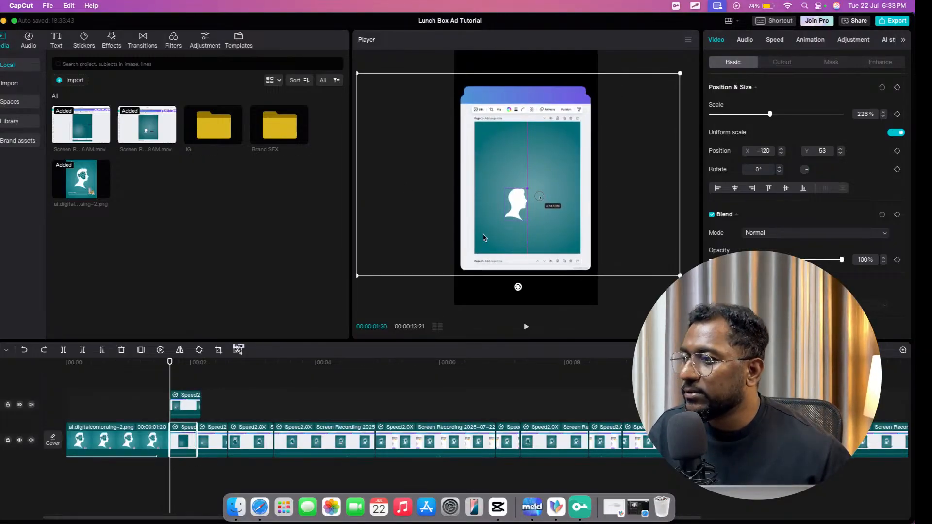
{"action": "left_click_drag", "start_coordinate": [636, 110], "coordinate": [637, 118]}
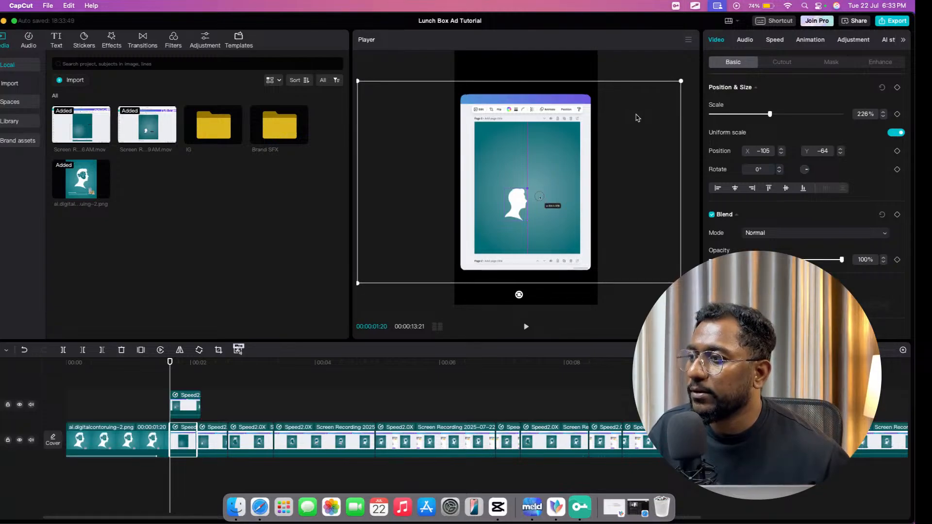
{"action": "left_click", "coordinate": [189, 415]}
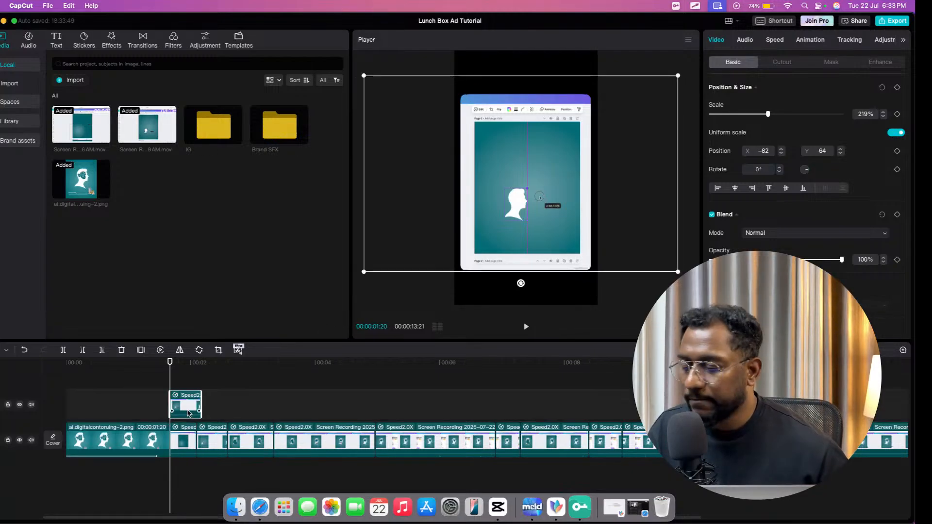
{"action": "key", "text": "Delete"}
Play from 1 s 10 frames to check the alignment across the cuts into the first two recording clips.
{"action": "left_click", "coordinate": [149, 398]}
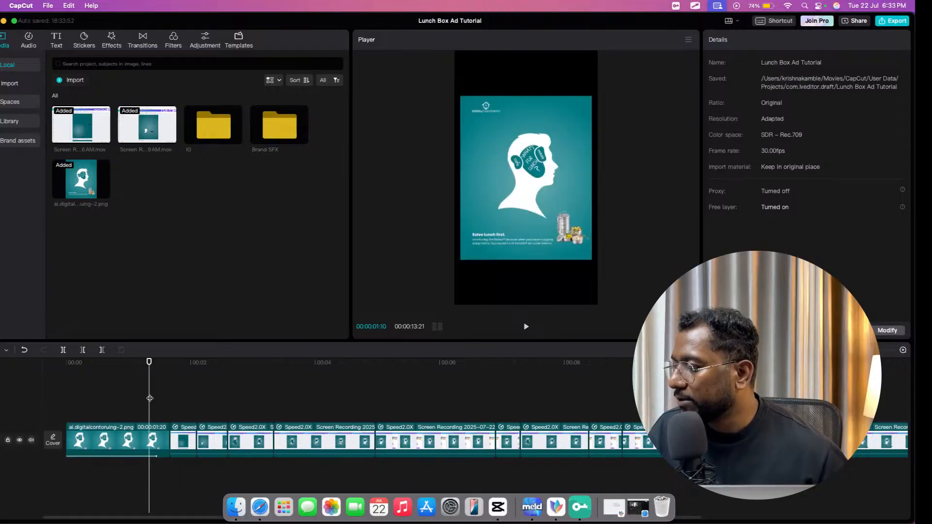
{"action": "left_click", "coordinate": [528, 328]}
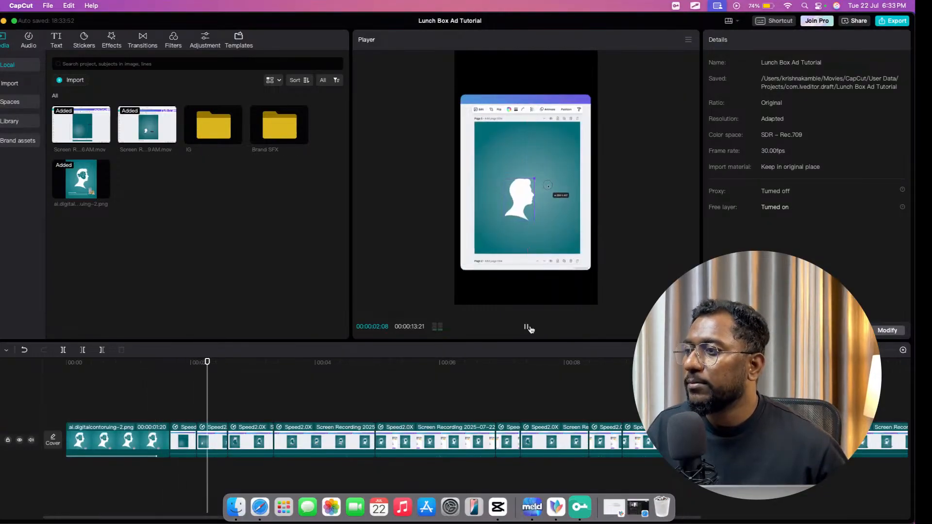
Stop the playback and return the playhead to 1 s 25 frames in the first recording clip.
{"action": "left_click", "coordinate": [528, 328]}
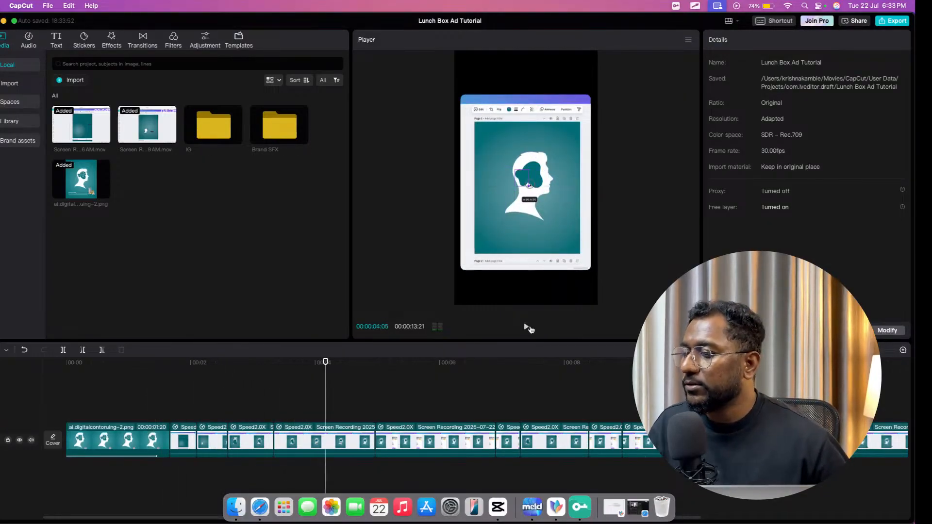
{"action": "left_click", "coordinate": [180, 411]}
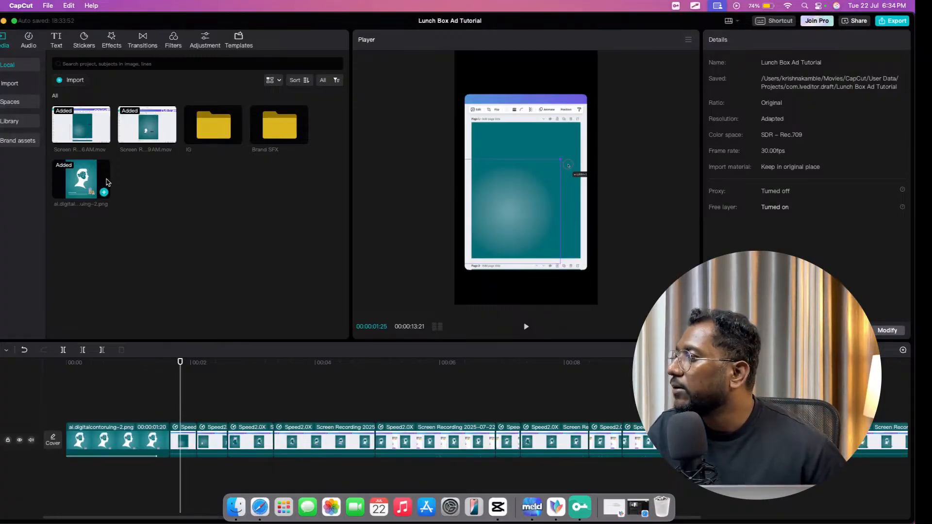
{"action": "left_click", "coordinate": [68, 81]}
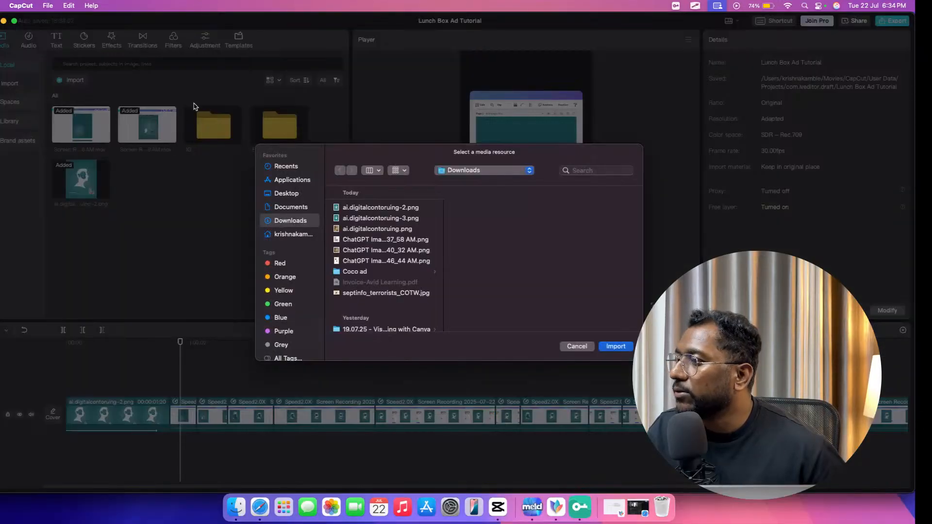
{"action": "left_click", "coordinate": [577, 346]}
Add riser-7-130957.mp3 from the Brand SFX folder below the video track, starting at the beginning of the reel.
{"action": "double_click", "coordinate": [213, 140]}
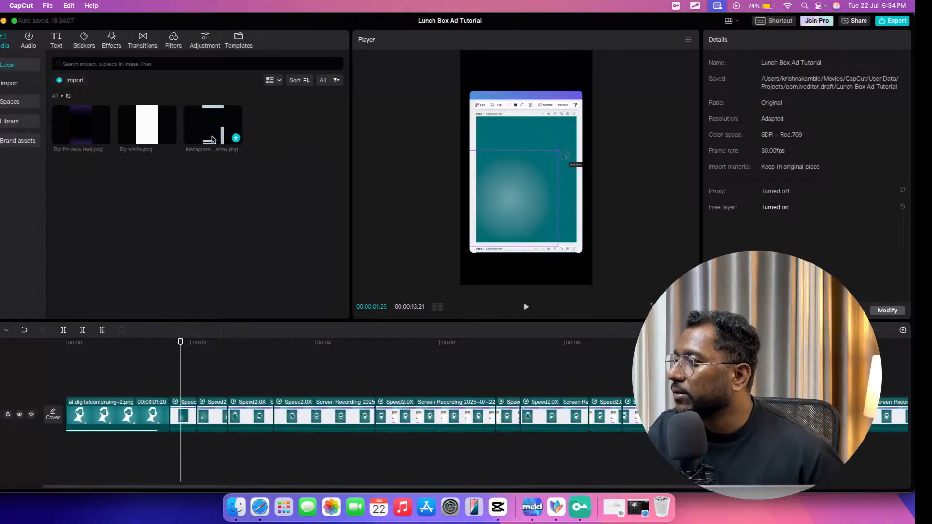
{"action": "left_click", "coordinate": [55, 96]}
{"action": "double_click", "coordinate": [289, 132]}
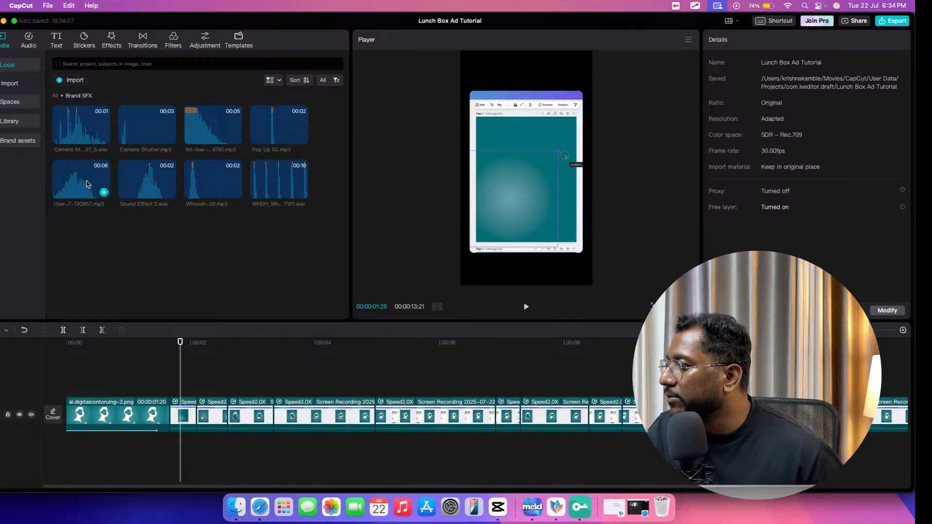
{"action": "left_click_drag", "start_coordinate": [88, 183], "coordinate": [121, 452]}
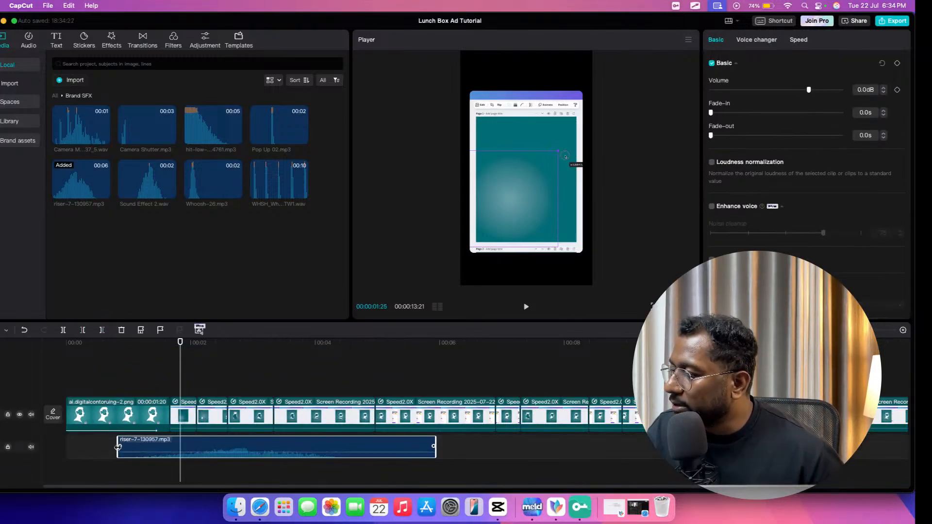
{"action": "left_click_drag", "start_coordinate": [312, 444], "coordinate": [252, 444]}
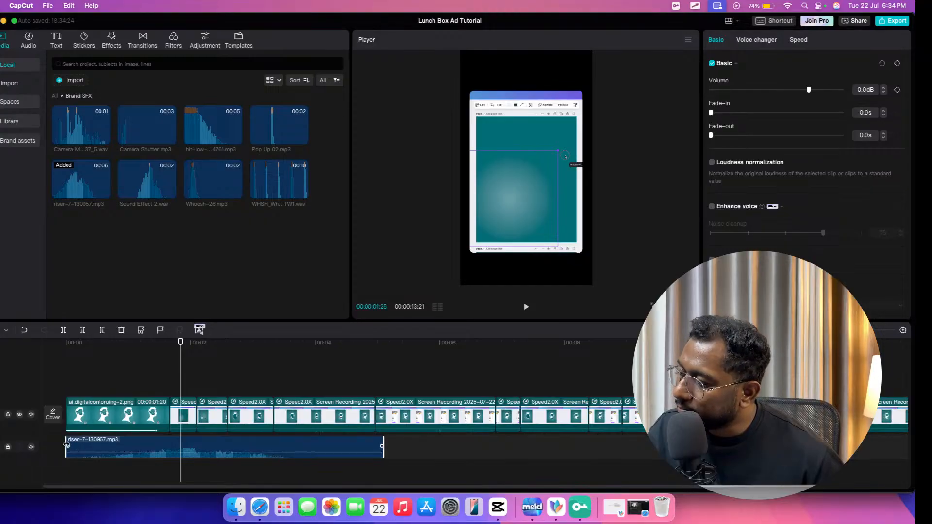
Trim the quiet start of the riser sound and move the clip back to the beginning of the reel.
{"action": "left_click_drag", "start_coordinate": [68, 443], "coordinate": [112, 444]}
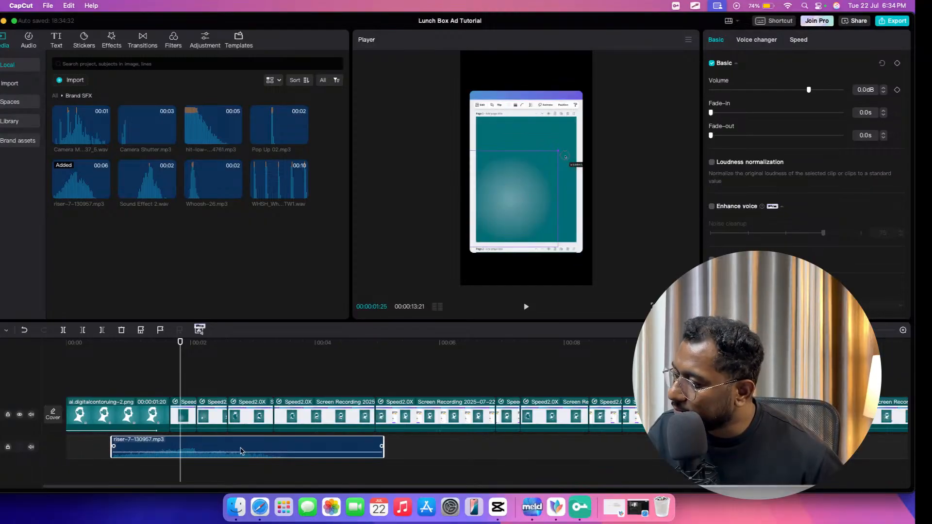
{"action": "left_click_drag", "start_coordinate": [256, 450], "coordinate": [210, 450]}
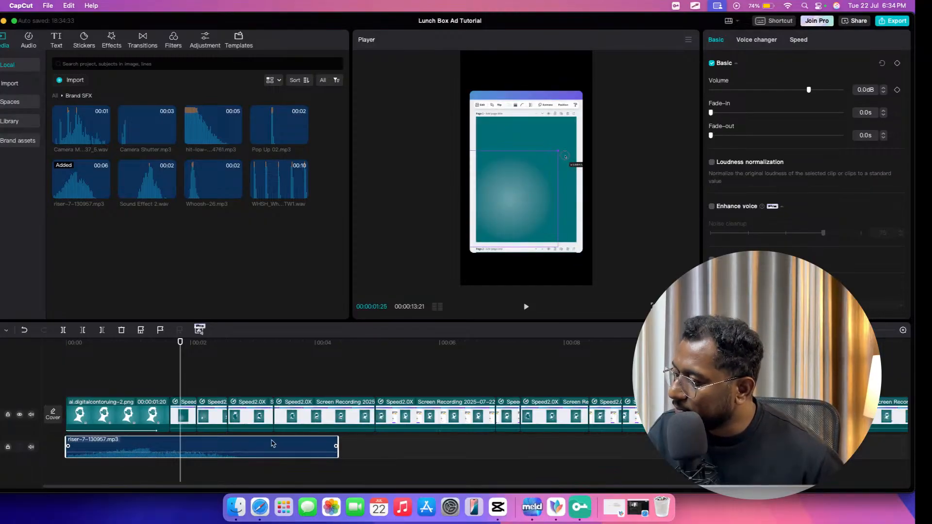
{"action": "key", "text": "super+z"}
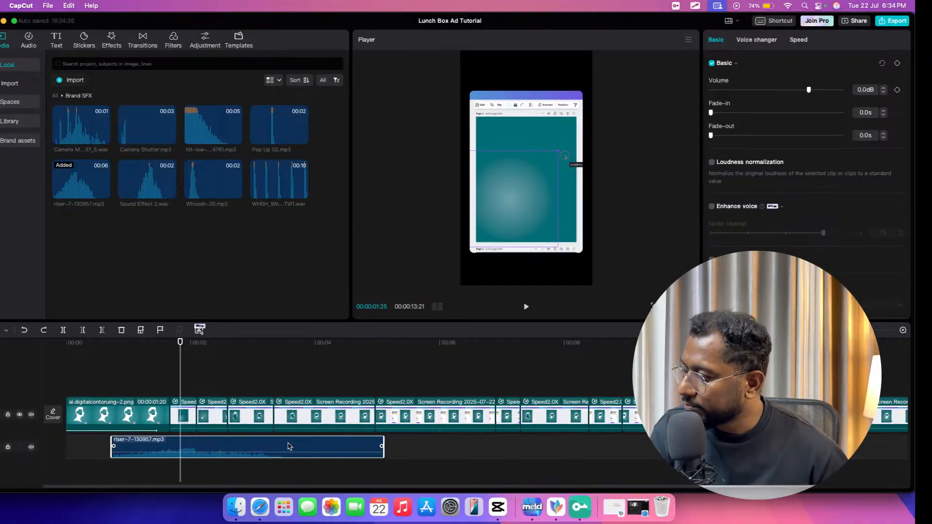
{"action": "left_click_drag", "start_coordinate": [111, 445], "coordinate": [92, 445]}
{"action": "left_click_drag", "start_coordinate": [207, 443], "coordinate": [180, 443]}
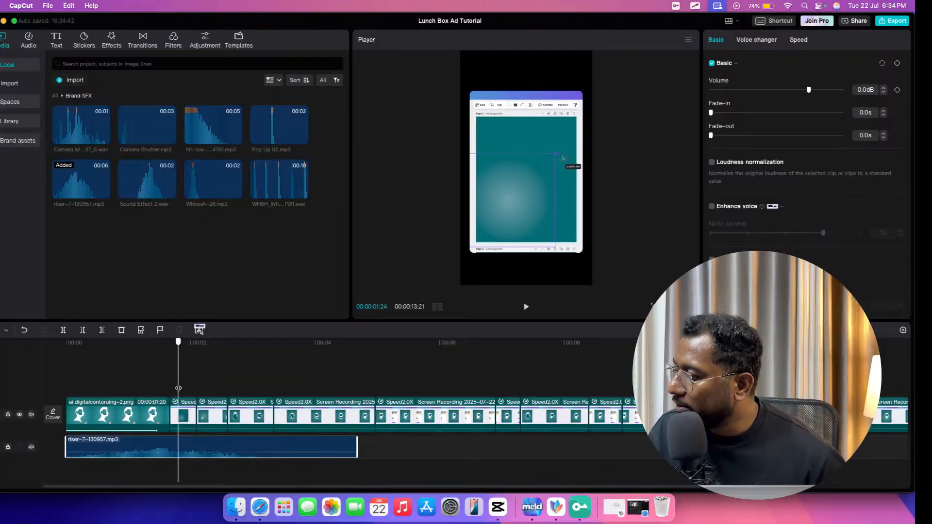
Play the reel from the start to hear the riser across the opening image and the first cut.
{"action": "left_click_drag", "start_coordinate": [178, 388], "coordinate": [64, 385]}
{"action": "left_click", "coordinate": [527, 307]}
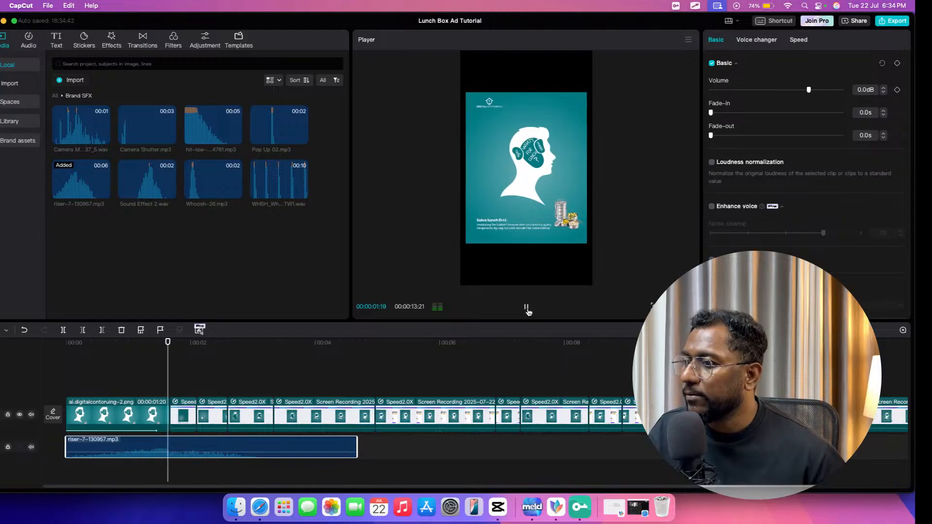
{"action": "left_click", "coordinate": [527, 308]}
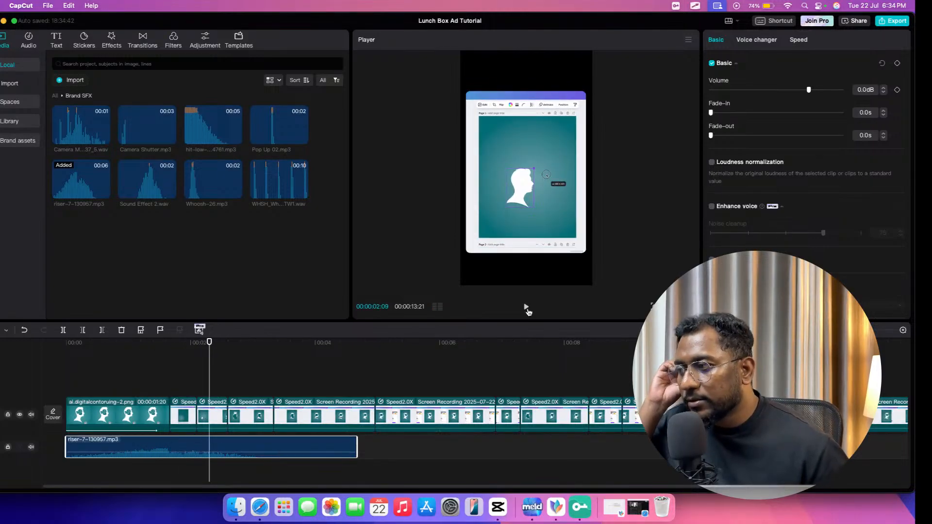
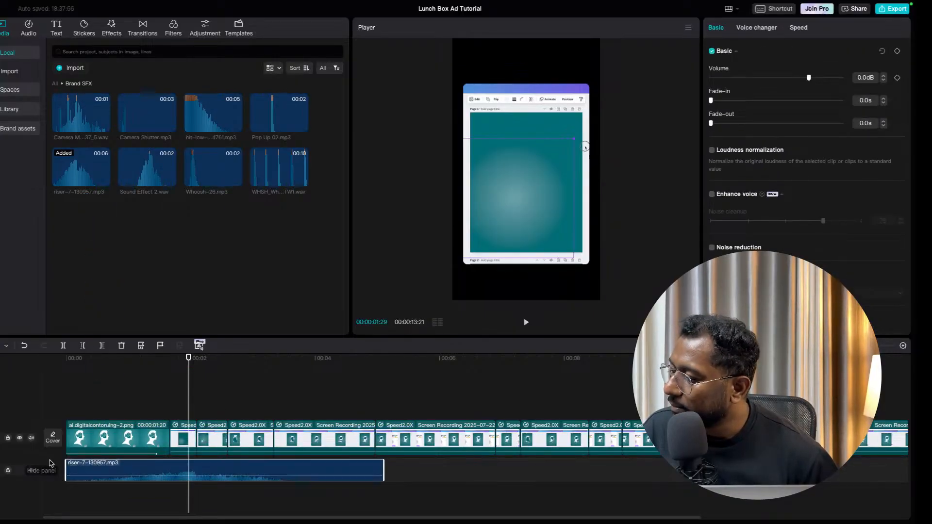
Trim the riser's start and shift it so its peak meets the end of the opening image, filling from the reel's start.
{"action": "left_click_drag", "start_coordinate": [68, 467], "coordinate": [92, 468]}
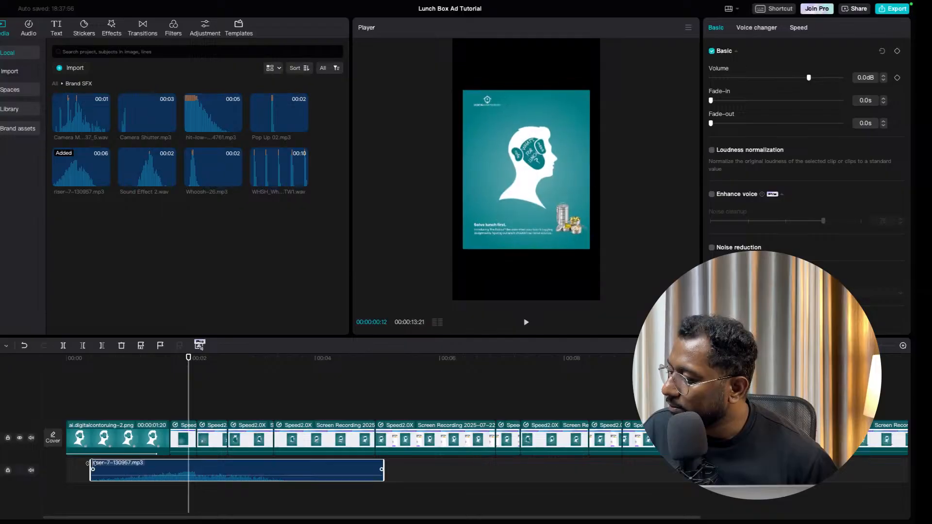
{"action": "left_click_drag", "start_coordinate": [204, 465], "coordinate": [180, 465]}
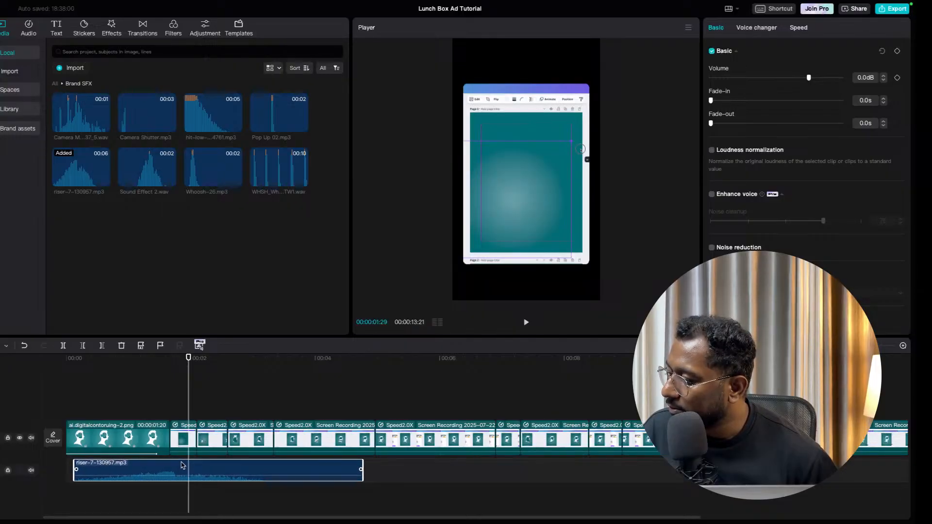
{"action": "left_click", "coordinate": [170, 403]}
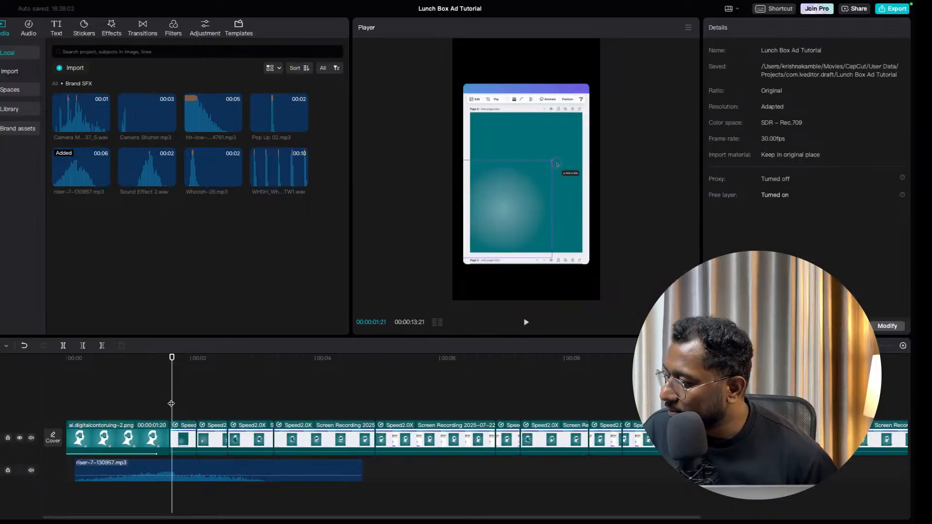
{"action": "left_click", "coordinate": [183, 474]}
{"action": "left_click_drag", "start_coordinate": [182, 471], "coordinate": [184, 472]}
{"action": "left_click_drag", "start_coordinate": [69, 469], "coordinate": [58, 470]}
Play the reel from the start to check the riser's peak against the cut to the first recording clip.
{"action": "left_click", "coordinate": [91, 400]}
{"action": "left_click", "coordinate": [46, 399]}
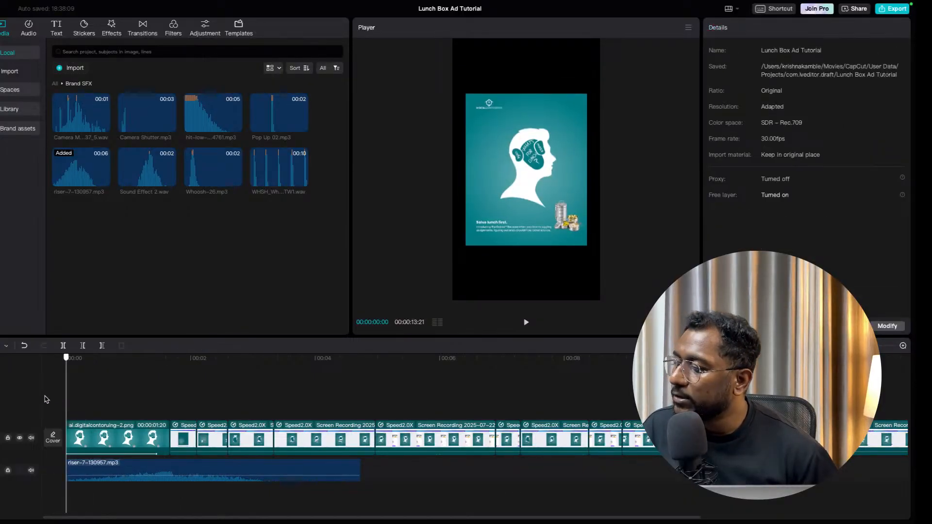
{"action": "left_click", "coordinate": [526, 326]}
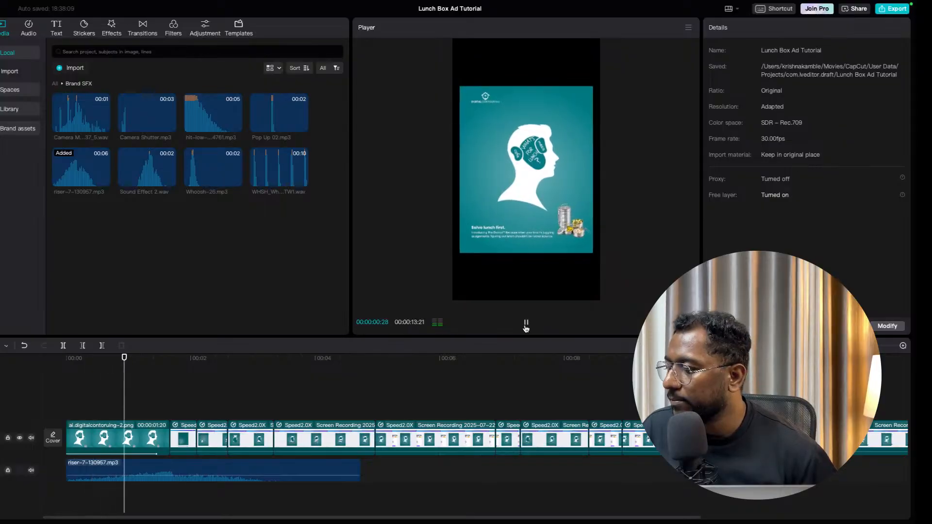
{"action": "left_click", "coordinate": [526, 324]}
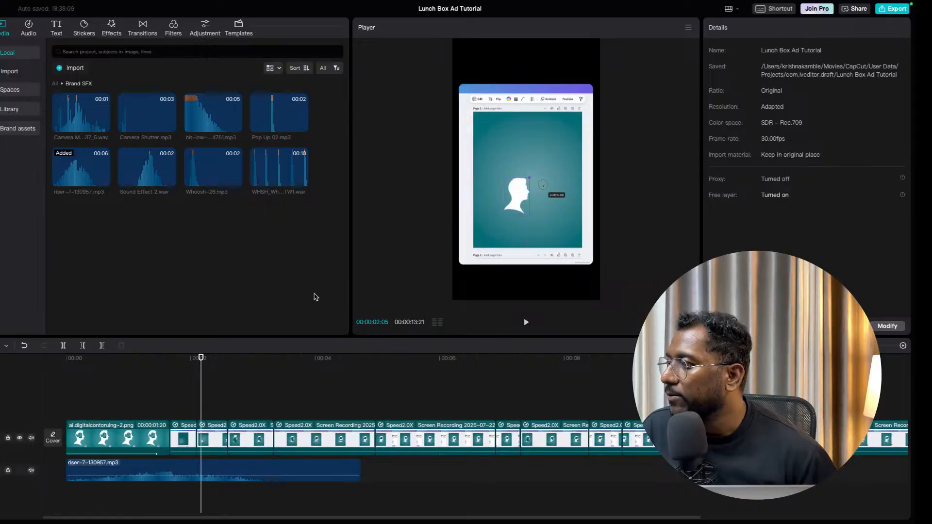
Add Whoosh-26.mp3 on a new track below the riser, with its peak on the cut at 1 s 20 frames.
{"action": "left_click_drag", "start_coordinate": [199, 164], "coordinate": [167, 505]}
{"action": "left_click", "coordinate": [169, 374]}
{"action": "left_click_drag", "start_coordinate": [222, 481], "coordinate": [215, 481]}
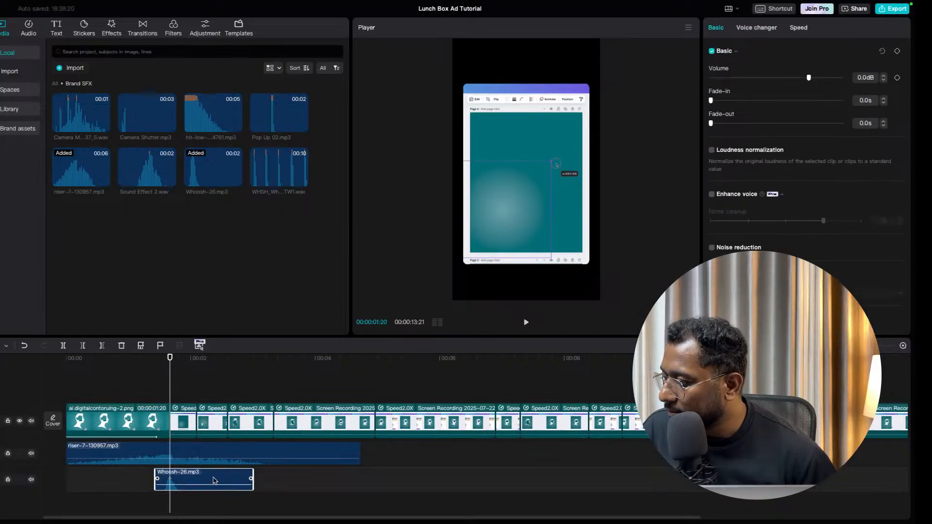
Play across the cut after the opening image to check the whoosh, and park the playhead at 1 s 24 frames.
{"action": "left_click", "coordinate": [139, 387]}
{"action": "left_click", "coordinate": [525, 324]}
{"action": "left_click", "coordinate": [178, 357]}
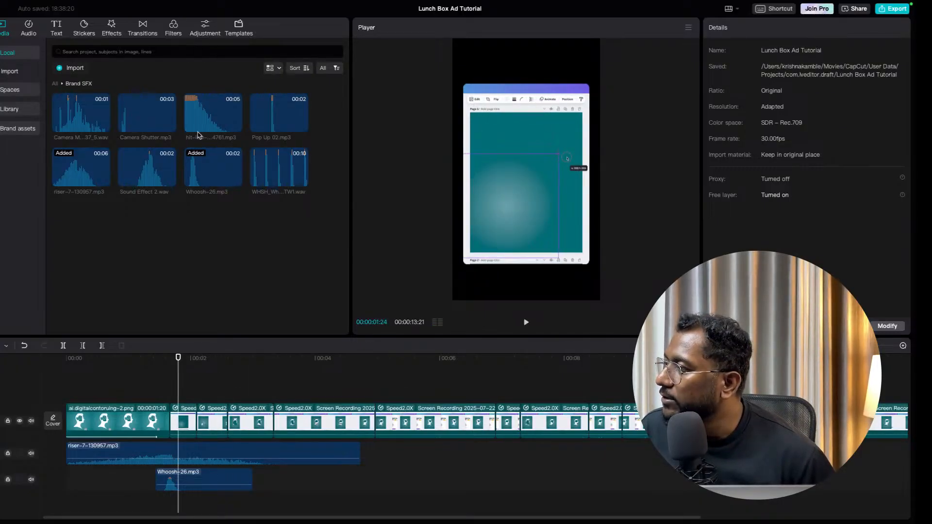
Add the hit-low-gravity-absorber cinematic trailer sound on a new track below the whoosh, starting just before the first cut.
{"action": "left_click", "coordinate": [197, 163]}
{"action": "left_click_drag", "start_coordinate": [205, 107], "coordinate": [164, 481]}
{"action": "left_click_drag", "start_coordinate": [233, 487], "coordinate": [223, 487]}
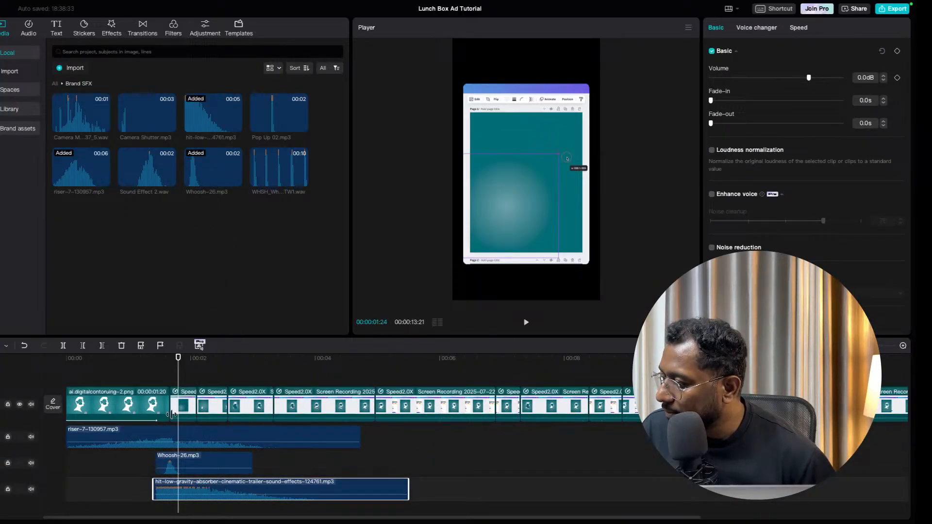
Play the first cut from 1 s 9 frames and again from 15 frames to judge the layered sound effects.
{"action": "left_click_drag", "start_coordinate": [144, 376], "coordinate": [147, 375]}
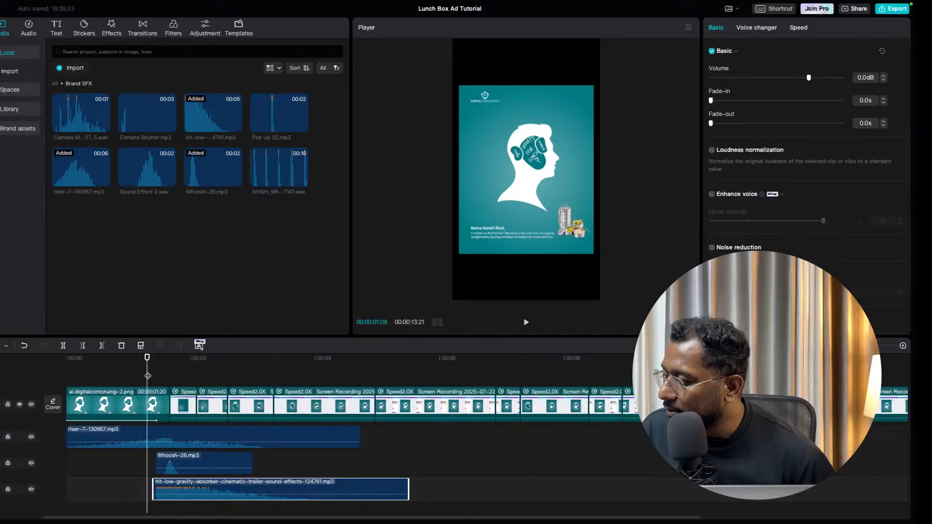
{"action": "left_click", "coordinate": [526, 323]}
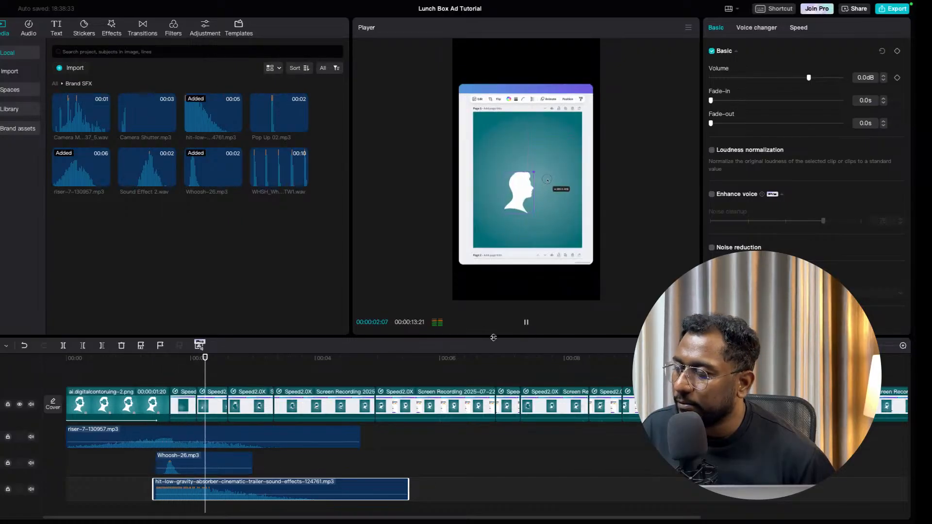
{"action": "left_click", "coordinate": [139, 381]}
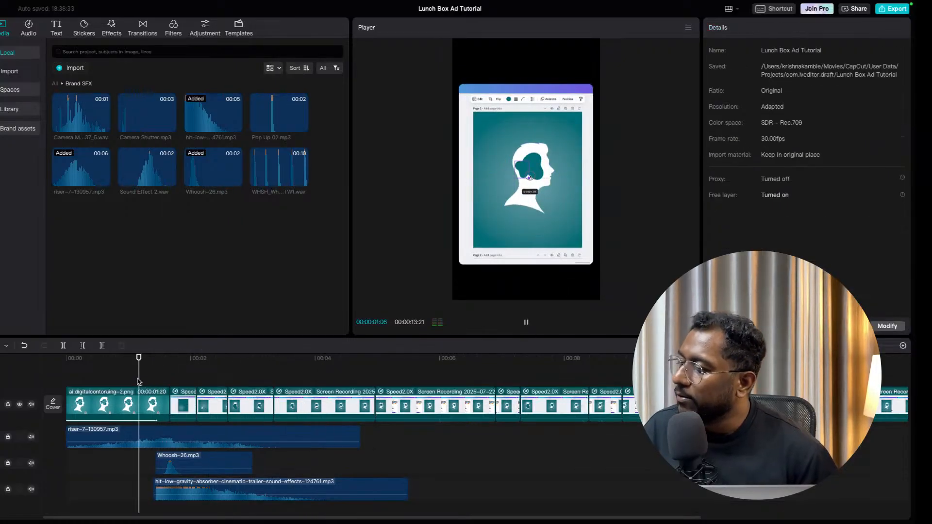
{"action": "left_click_drag", "start_coordinate": [139, 384], "coordinate": [98, 384]}
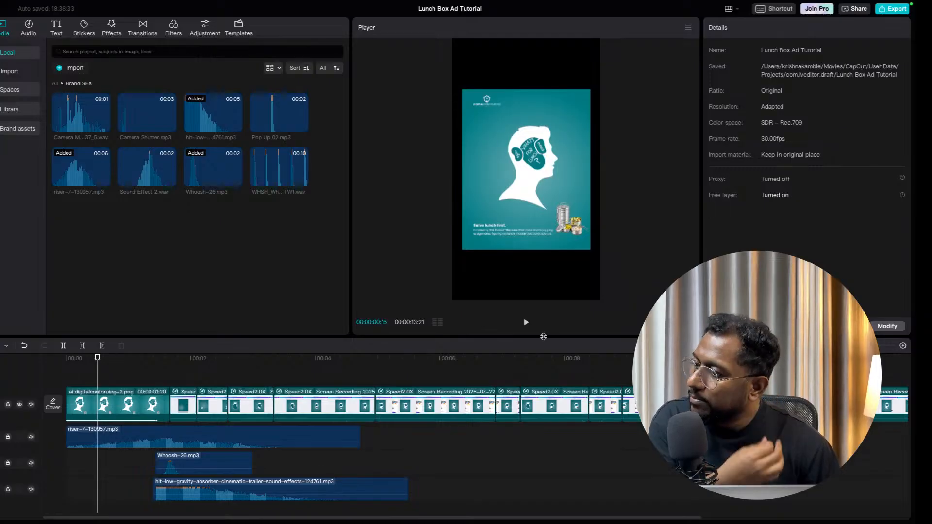
{"action": "left_click", "coordinate": [526, 322]}
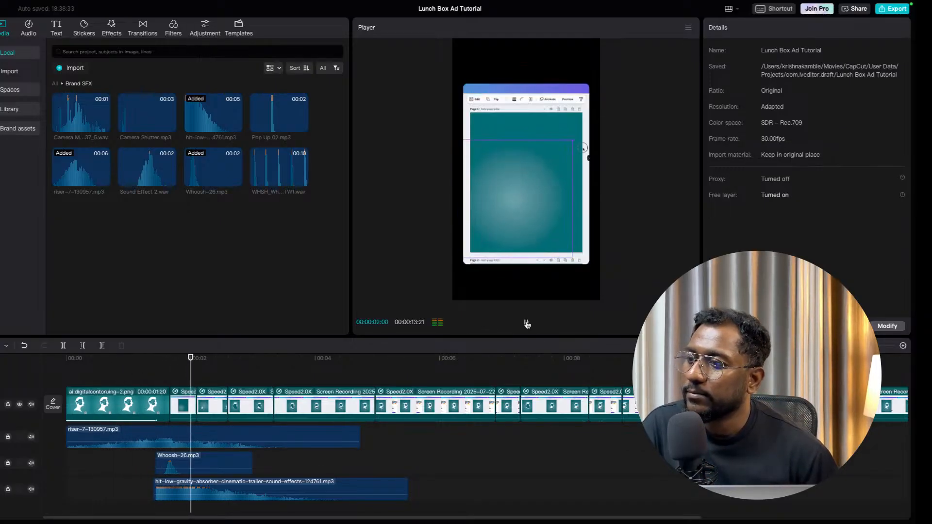
Disable the Whoosh-26.mp3 clip under the cut at 1 s 20 frames.
{"action": "left_click", "coordinate": [165, 385]}
{"action": "left_click_drag", "start_coordinate": [164, 380], "coordinate": [170, 382]}
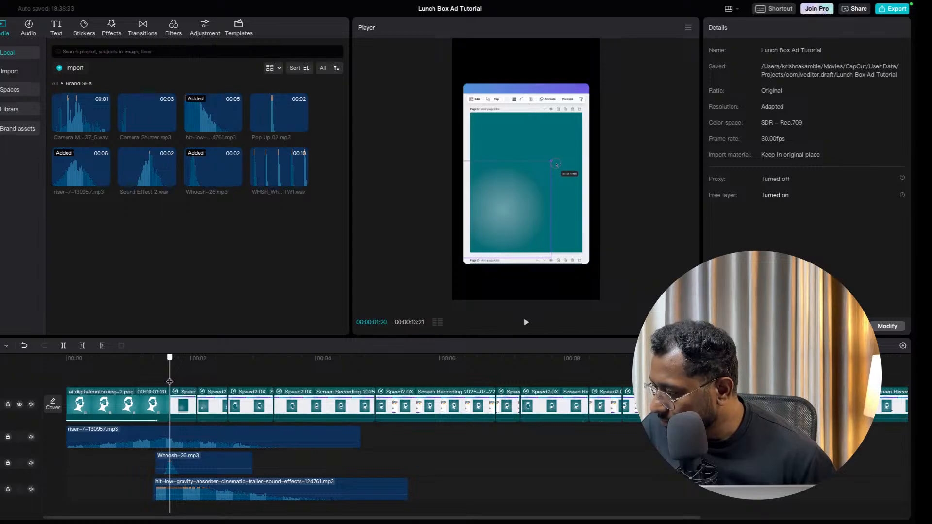
{"action": "left_click", "coordinate": [192, 460]}
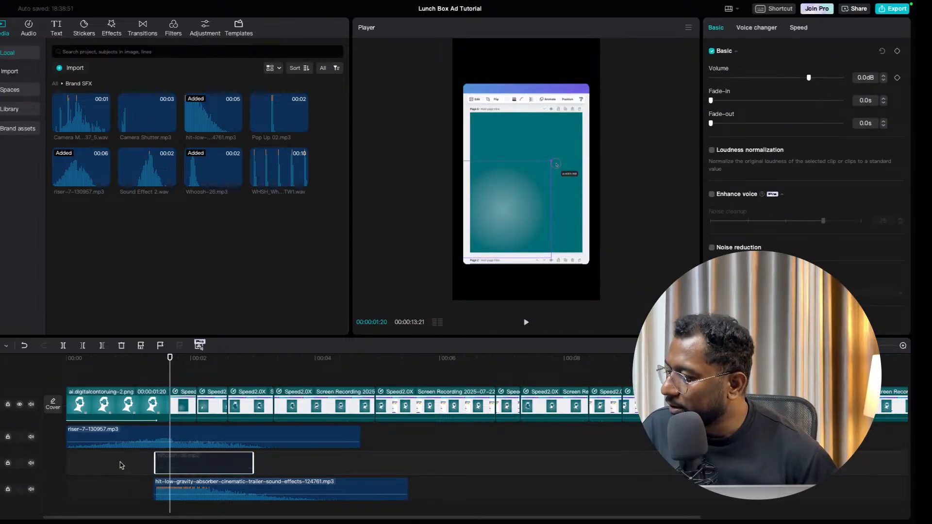
{"action": "left_click", "coordinate": [136, 466]}
Play across the first cut to compare the sound without the whoosh.
{"action": "left_click", "coordinate": [527, 324]}
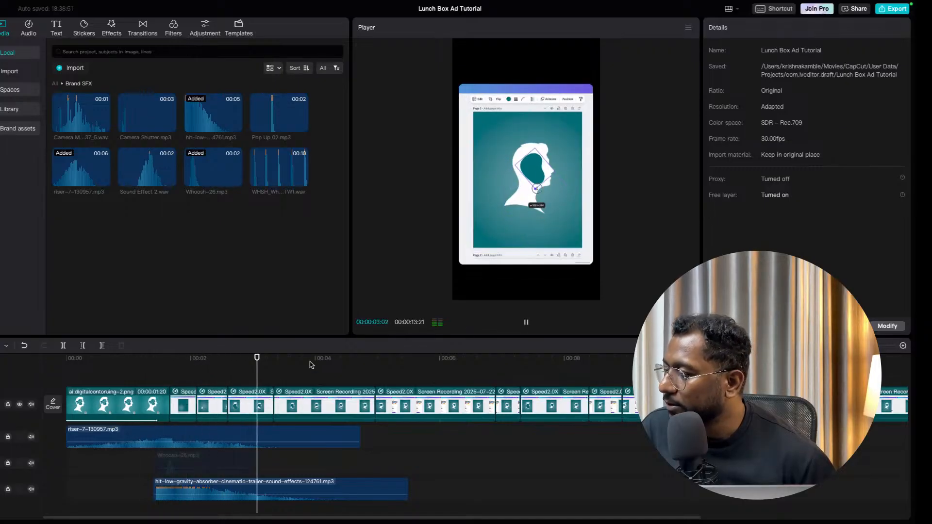
{"action": "left_click", "coordinate": [148, 374]}
{"action": "left_click", "coordinate": [525, 323]}
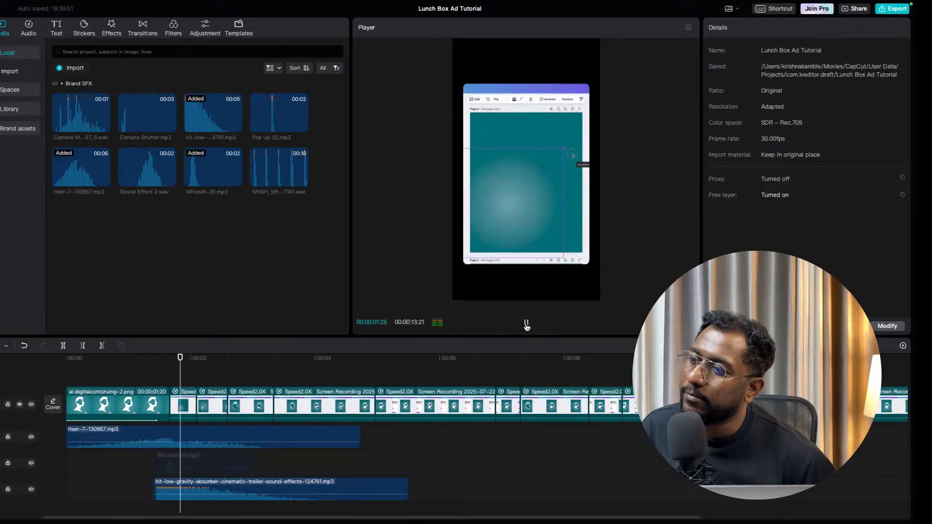
{"action": "left_click", "coordinate": [525, 324]}
Import light-leak.mp4 into the project media from the Common folder inside the YouTube Brand Asset folder.
{"action": "left_click", "coordinate": [171, 459]}
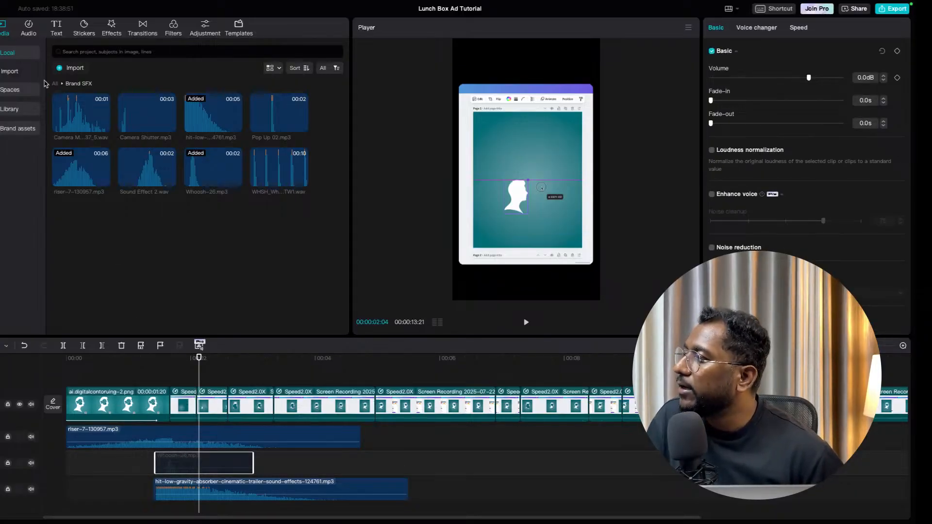
{"action": "left_click", "coordinate": [74, 72]}
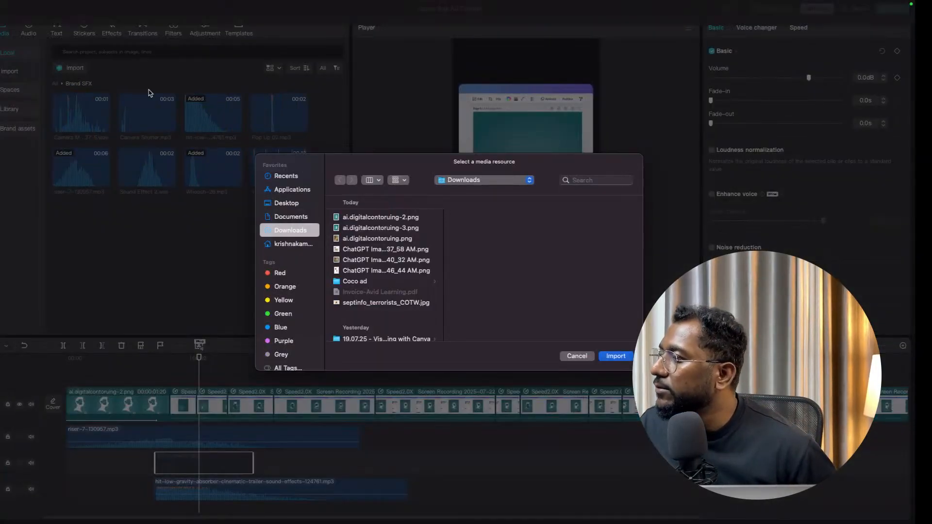
{"action": "left_click", "coordinate": [302, 245]}
{"action": "scroll", "coordinate": [378, 282], "scroll_direction": "down", "scroll_amount": 1}
{"action": "left_click", "coordinate": [365, 278]}
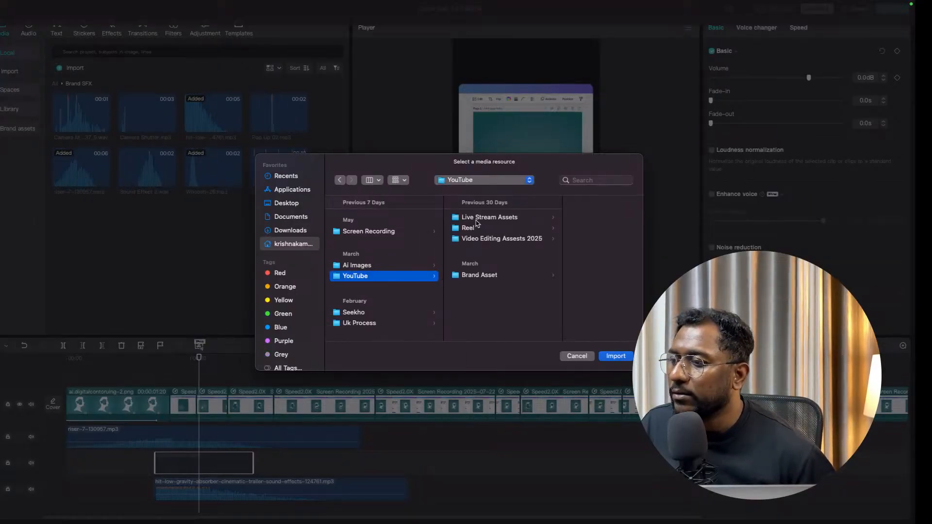
{"action": "left_click", "coordinate": [488, 275]}
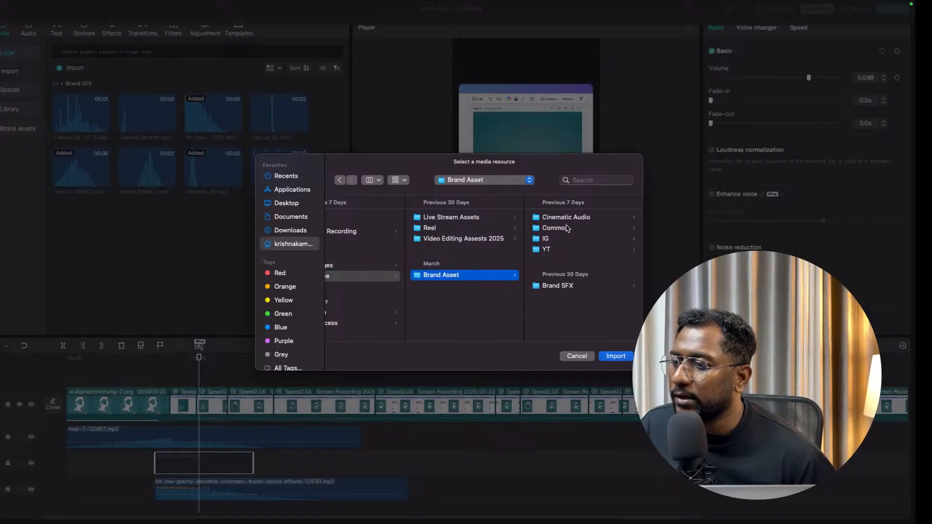
{"action": "left_click", "coordinate": [567, 229]}
{"action": "left_click", "coordinate": [567, 251]}
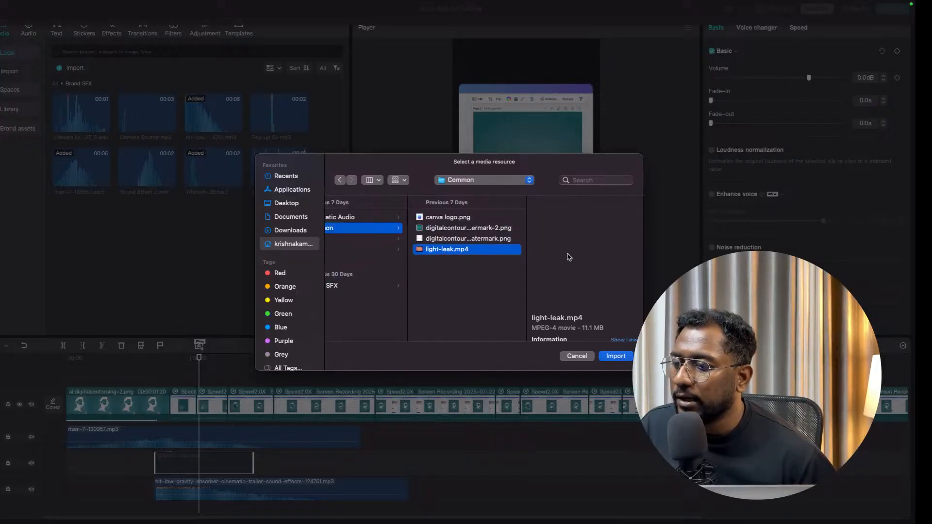
{"action": "left_click", "coordinate": [622, 359]}
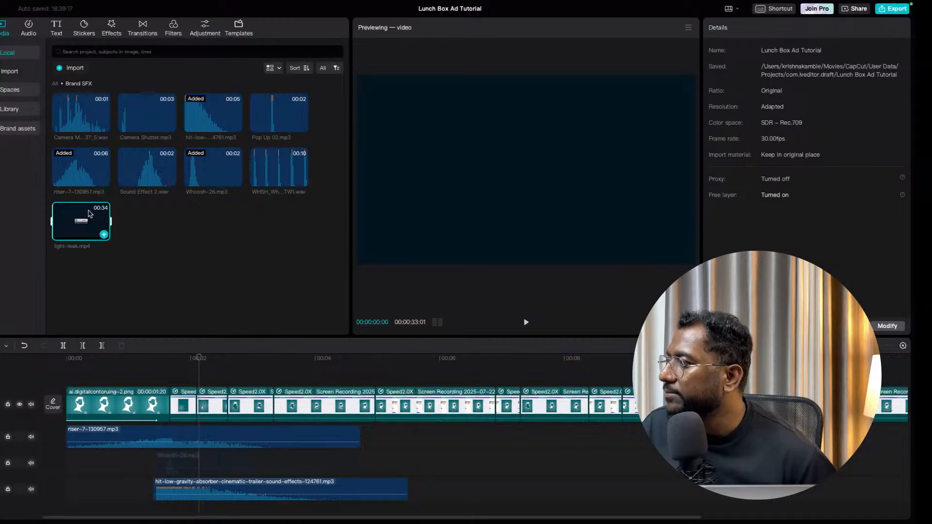
Place light-leak.mp4 on a new track above the main video, starting just before the first cut, and rotate it 90°.
{"action": "left_click_drag", "start_coordinate": [96, 216], "coordinate": [440, 371]}
{"action": "left_click", "coordinate": [176, 376]}
{"action": "left_click", "coordinate": [526, 194]}
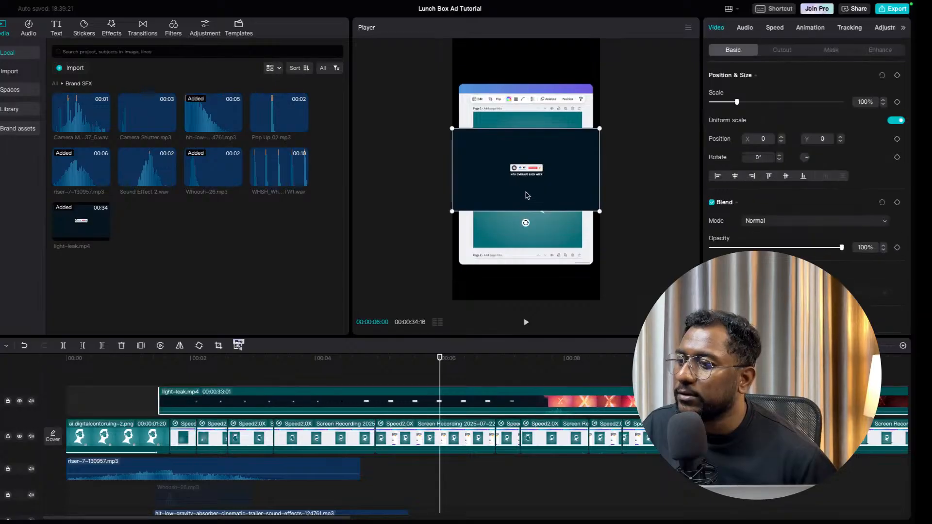
{"action": "left_click_drag", "start_coordinate": [526, 223], "coordinate": [490, 175]}
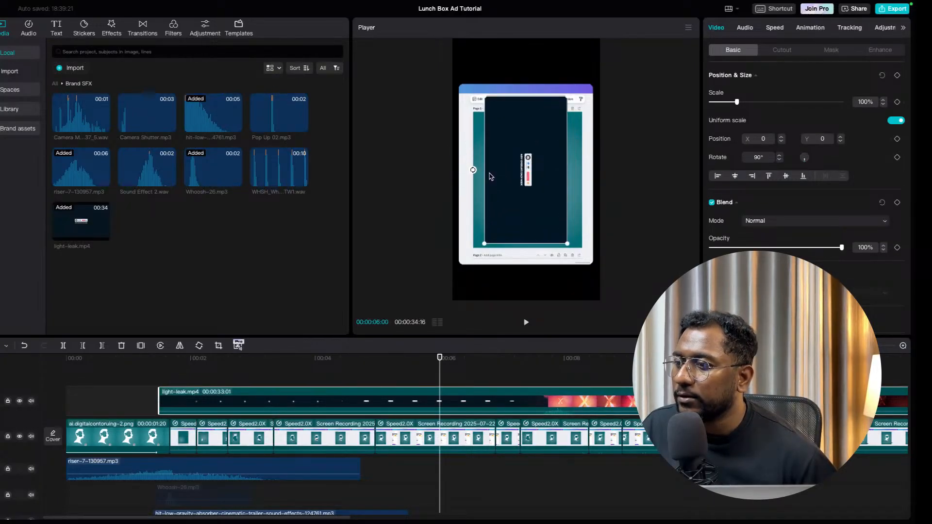
Split the light-leak clip at 9 s 21 frames, where a light burst begins, and delete the part before it.
{"action": "scroll", "coordinate": [493, 377], "scroll_direction": "right", "scroll_amount": 5}
{"action": "left_click", "coordinate": [414, 378]}
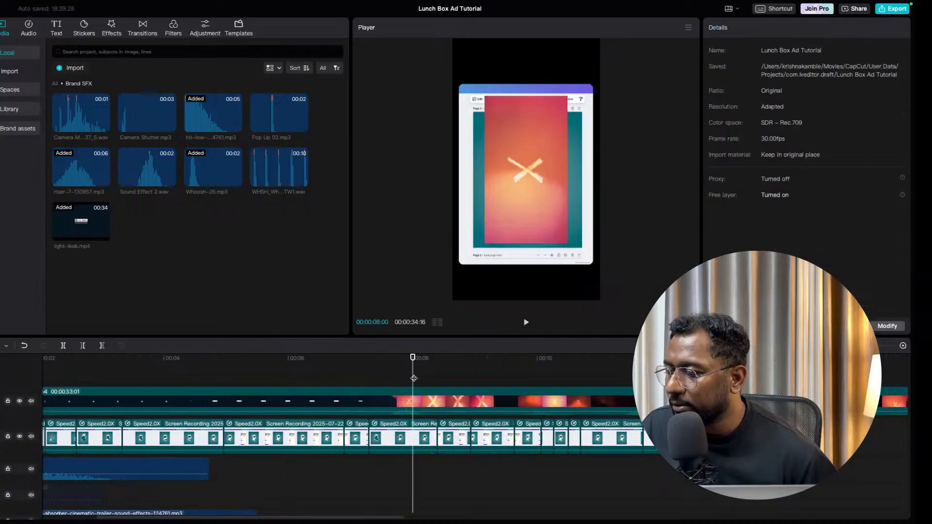
{"action": "left_click_drag", "start_coordinate": [414, 379], "coordinate": [490, 350]}
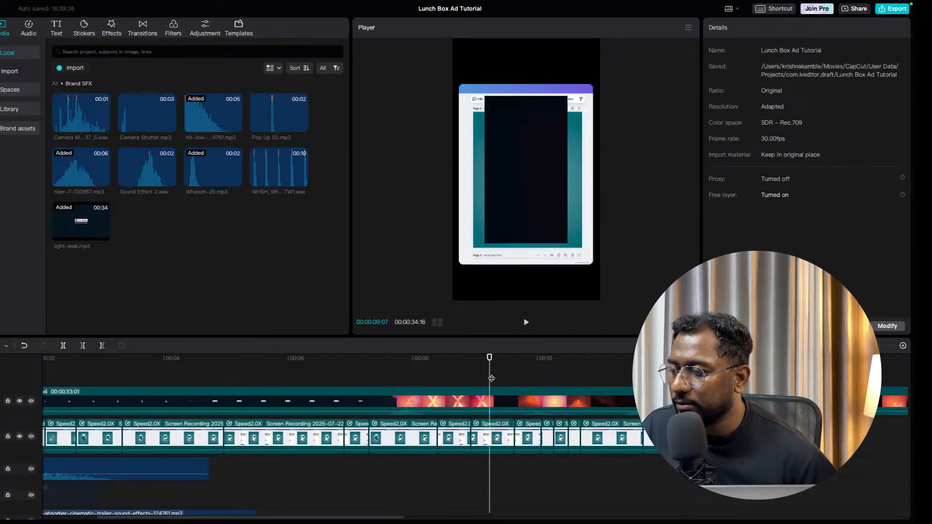
{"action": "left_click", "coordinate": [467, 375]}
{"action": "left_click_drag", "start_coordinate": [468, 375], "coordinate": [518, 380]}
{"action": "left_click", "coordinate": [518, 391]}
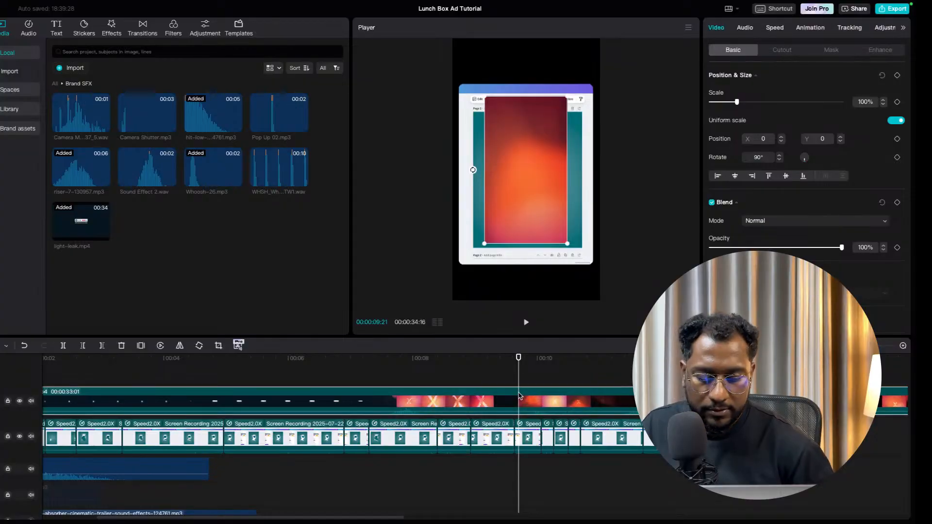
{"action": "key", "text": "ctrl+b"}
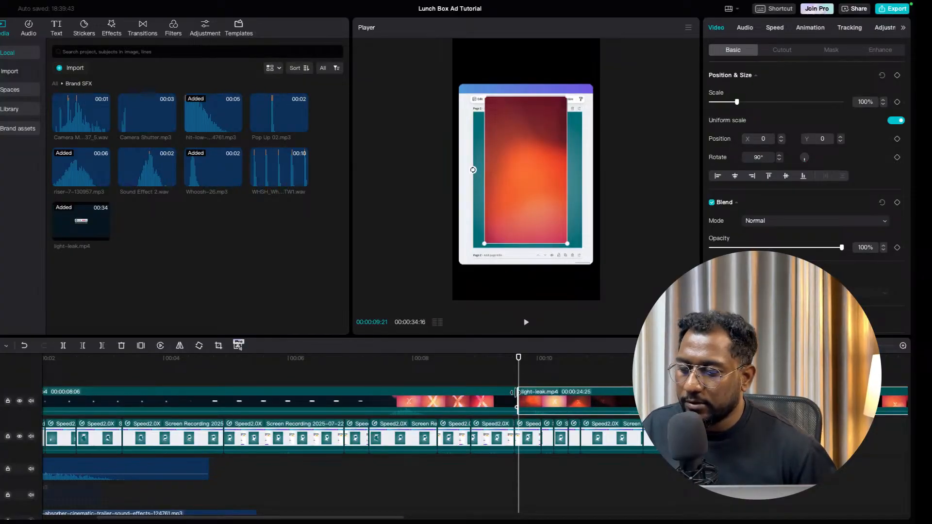
{"action": "key", "text": "Delete"}
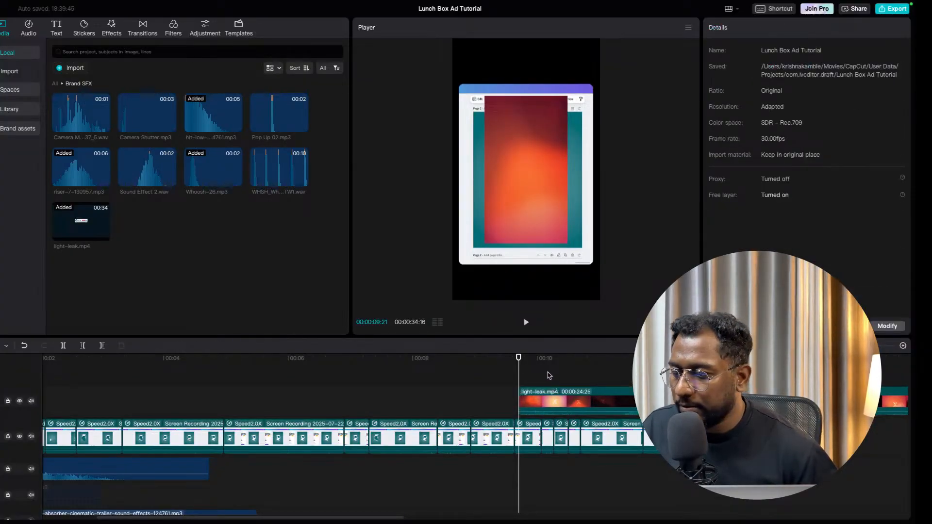
Split the light-leak clip at 10 s 26 frames and delete everything after it.
{"action": "left_click_drag", "start_coordinate": [519, 372], "coordinate": [591, 373]}
{"action": "left_click", "coordinate": [598, 397]}
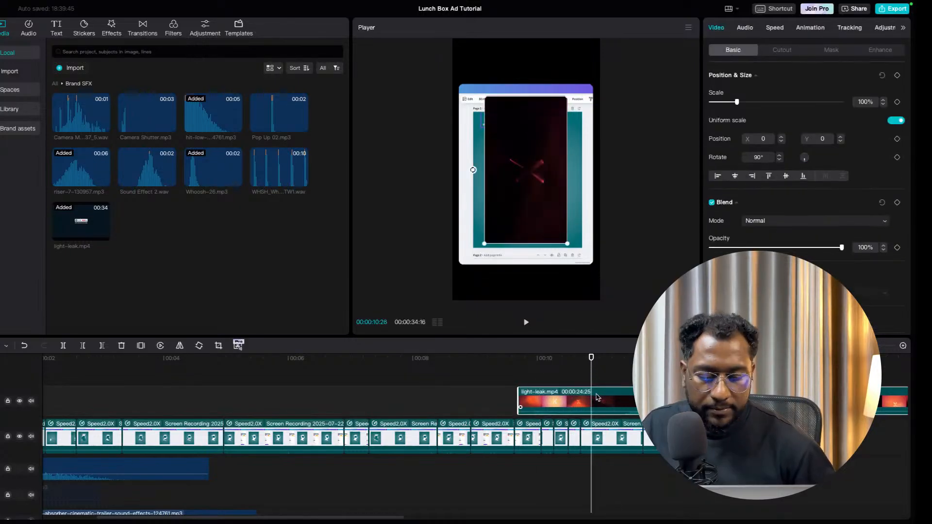
{"action": "key", "text": "ctrl+b"}
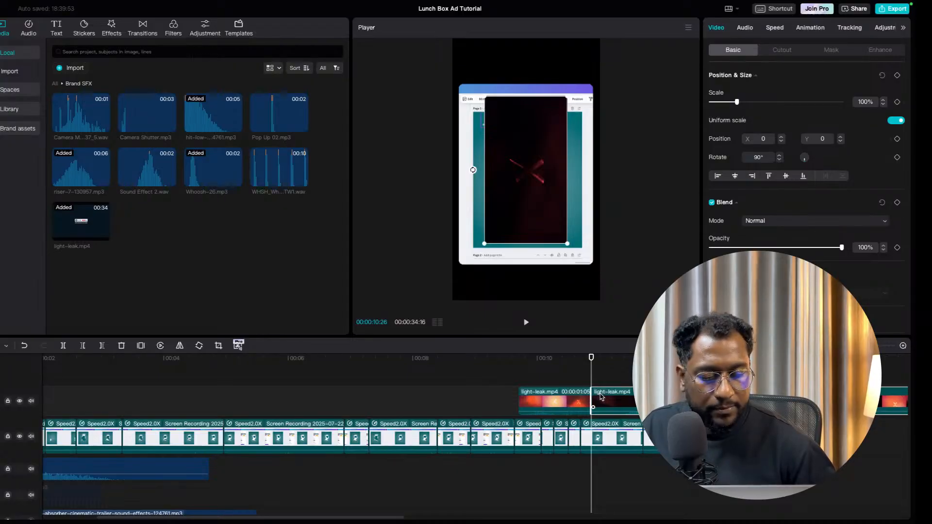
{"action": "key", "text": "Delete"}
Move the shortened light-leak clip back so it spans the first cut, and preview it at 1 s 17 frames.
{"action": "left_click_drag", "start_coordinate": [577, 403], "coordinate": [353, 408]}
{"action": "scroll", "coordinate": [353, 408], "scroll_direction": "left", "scroll_amount": 5}
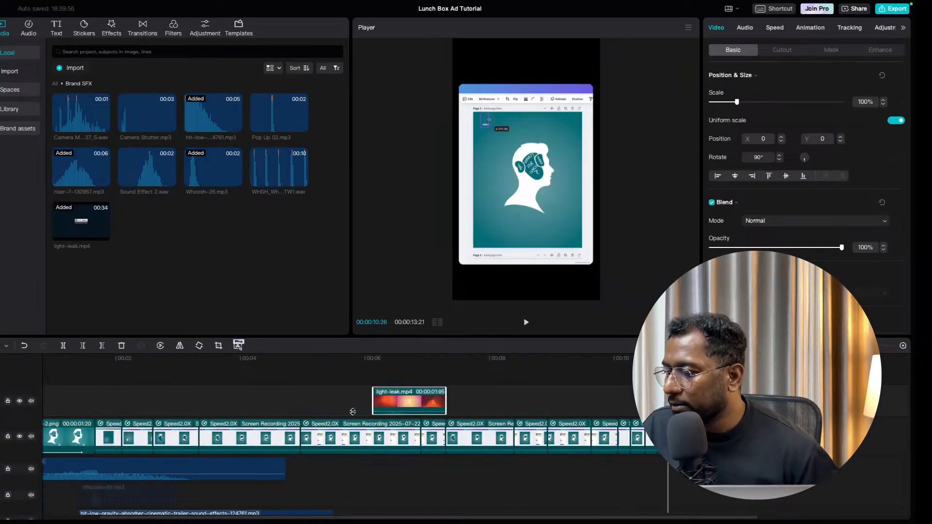
{"action": "left_click_drag", "start_coordinate": [482, 407], "coordinate": [180, 407]}
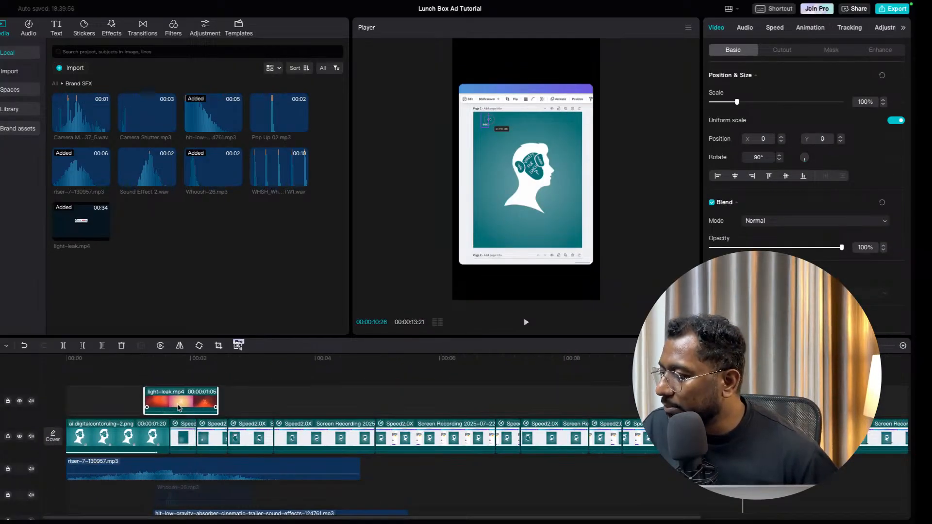
{"action": "left_click", "coordinate": [163, 379]}
{"action": "left_click", "coordinate": [180, 407]}
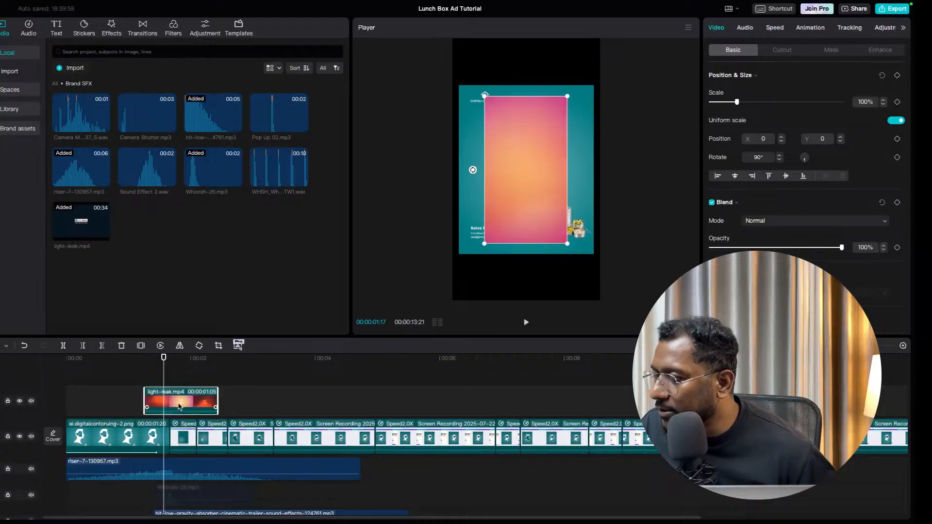
Try the Screen blend mode on the light-leak clip and return it to Normal.
{"action": "left_click", "coordinate": [753, 225]}
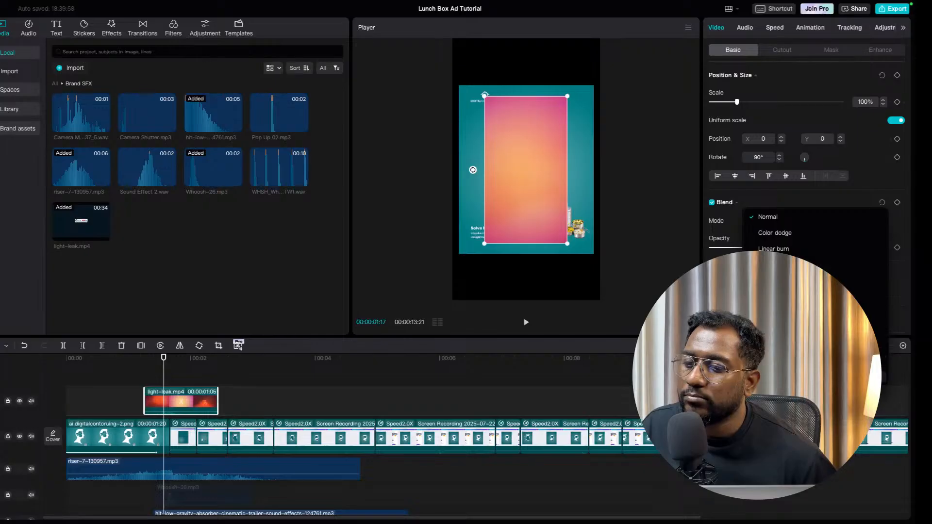
{"action": "left_click", "coordinate": [816, 377]}
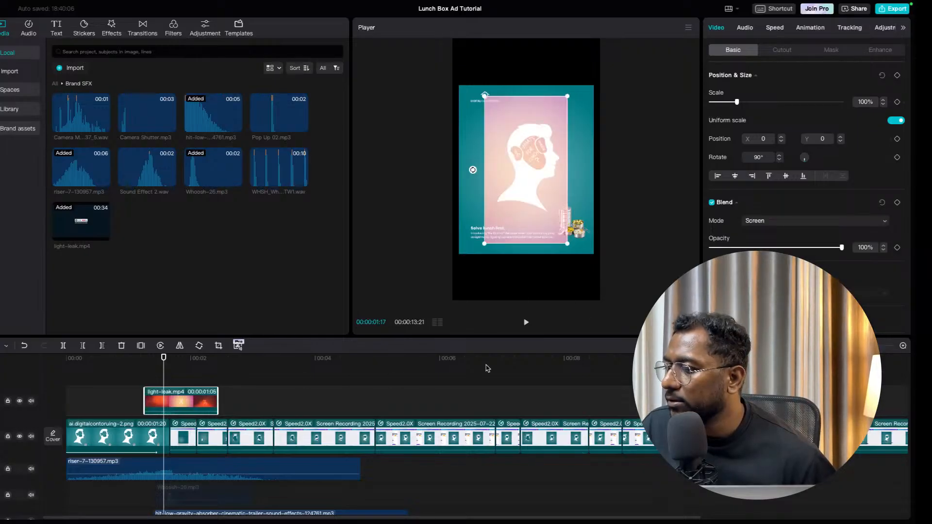
{"action": "left_click", "coordinate": [760, 223]}
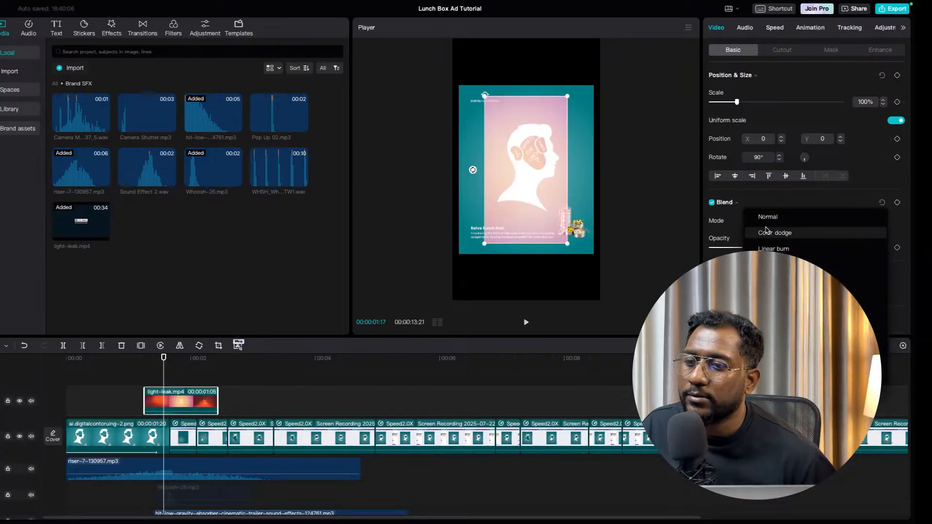
{"action": "left_click", "coordinate": [767, 219]}
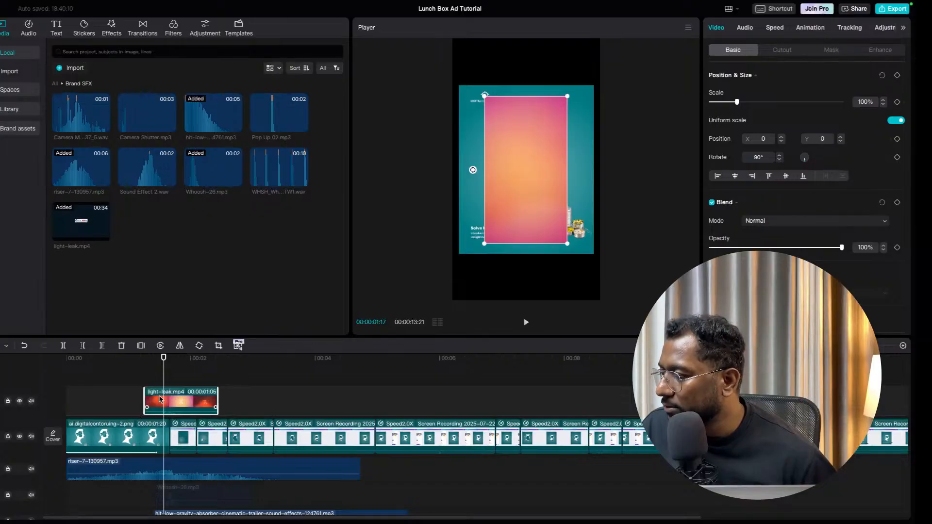
Trim both ends of the light-leak clip tightly around the first cut and scale it to 177% to fill the vertical frame.
{"action": "left_click_drag", "start_coordinate": [144, 394], "coordinate": [155, 393]}
{"action": "left_click_drag", "start_coordinate": [218, 401], "coordinate": [179, 392]}
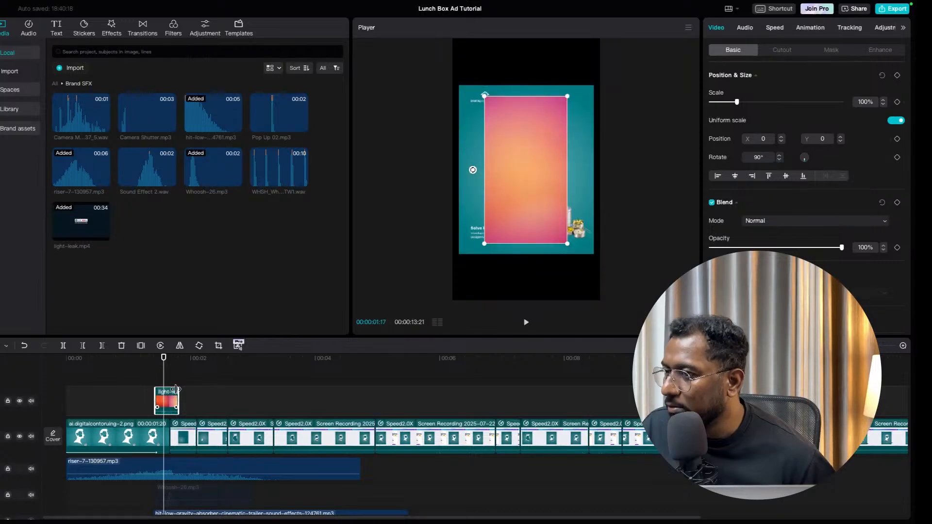
{"action": "left_click_drag", "start_coordinate": [566, 245], "coordinate": [599, 299]}
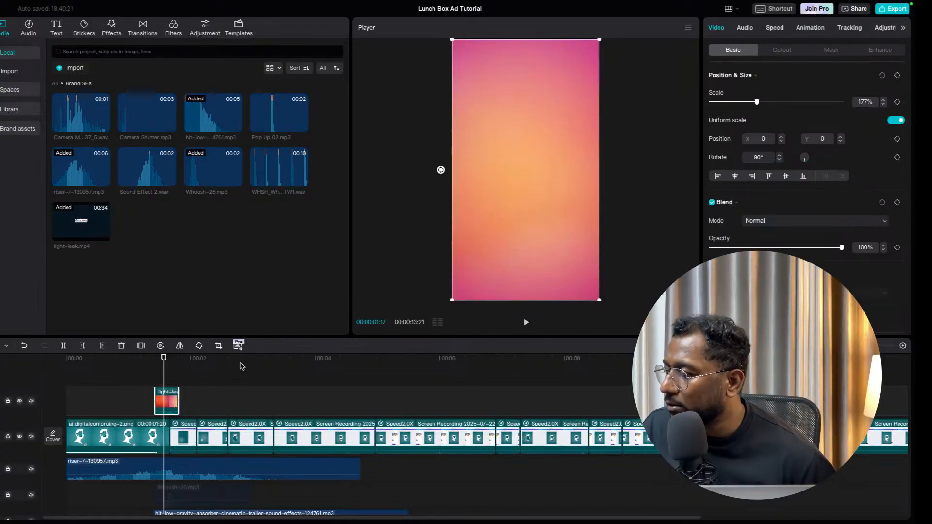
Set the light-leak clip's blend mode to Screen and its opacity to 31%.
{"action": "left_click", "coordinate": [781, 221]}
{"action": "left_click", "coordinate": [816, 377]}
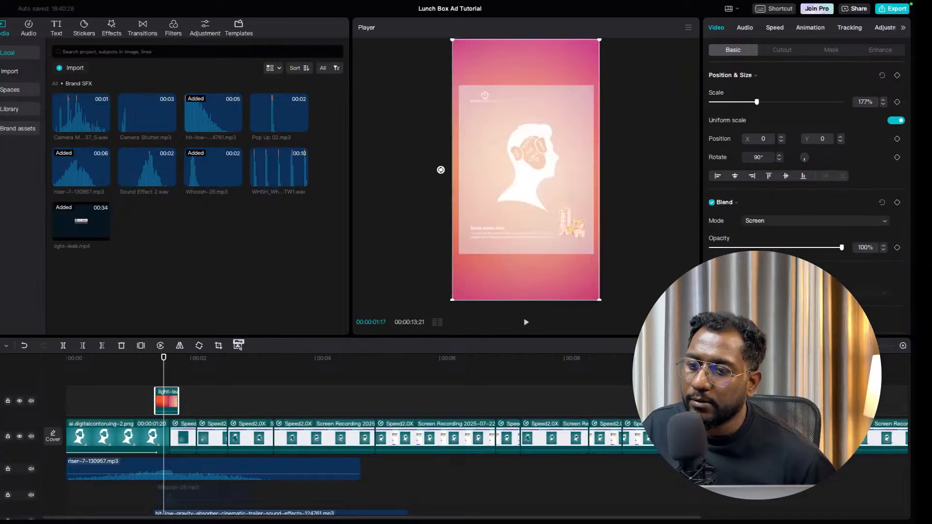
{"action": "left_click", "coordinate": [745, 248]}
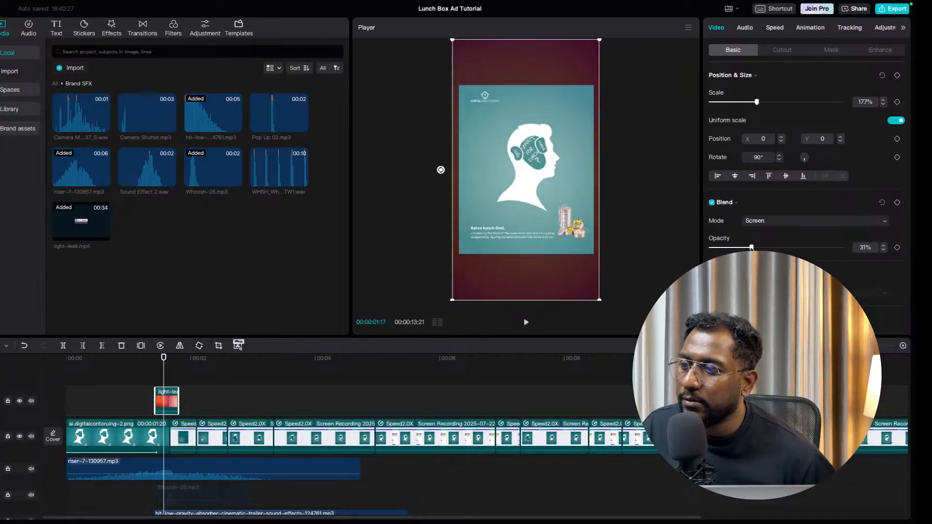
Play the first cut from just before the light-leak clip to judge the overlay.
{"action": "left_click", "coordinate": [151, 384]}
{"action": "left_click_drag", "start_coordinate": [151, 386], "coordinate": [141, 386]}
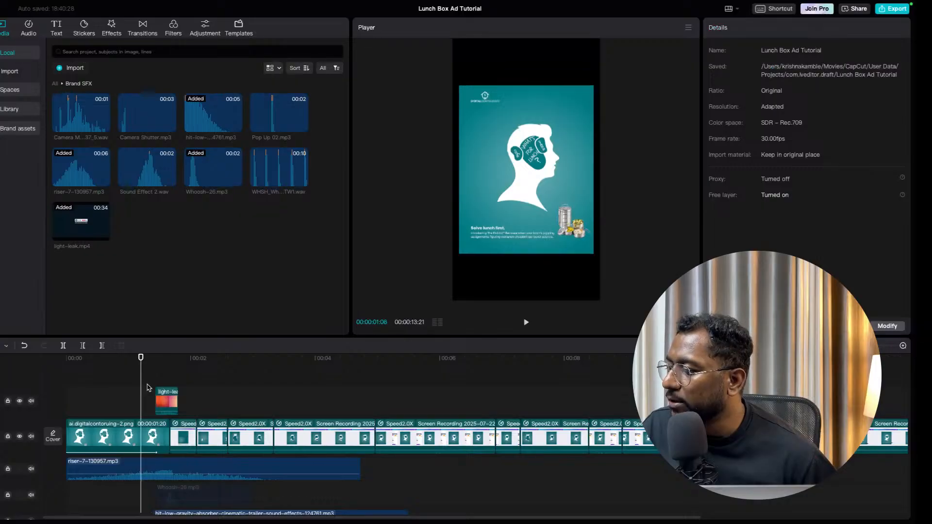
{"action": "left_click", "coordinate": [525, 322]}
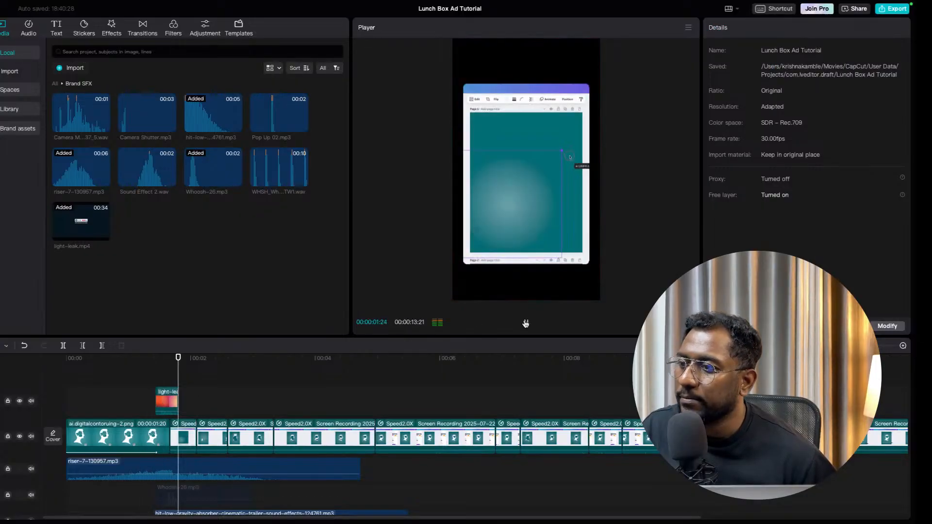
Raise the light-leak clip's opacity to 56%, previewing it at 1 s 16 frames.
{"action": "left_click", "coordinate": [169, 399]}
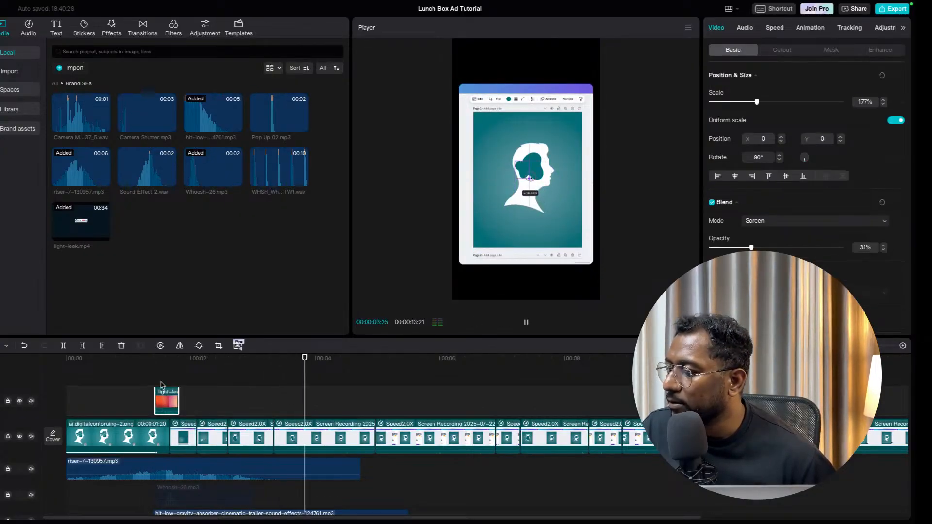
{"action": "left_click", "coordinate": [161, 383]}
{"action": "left_click", "coordinate": [167, 392]}
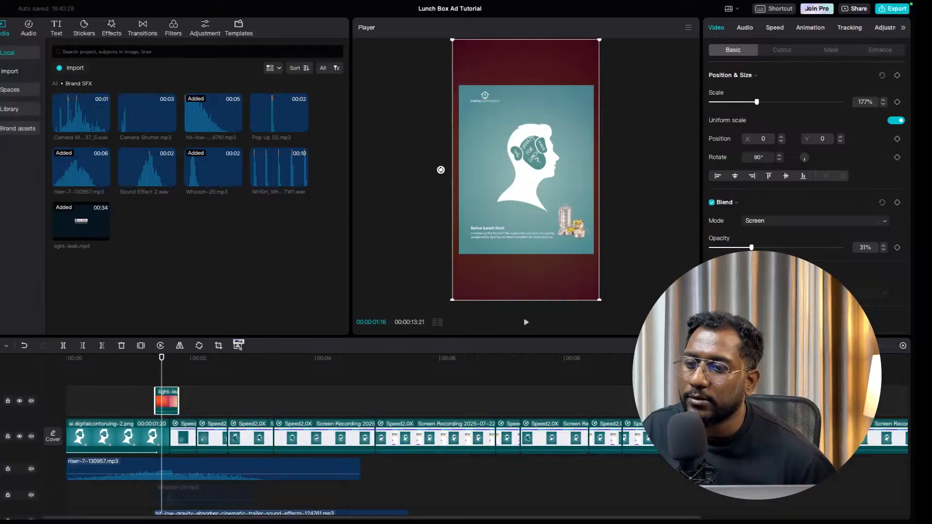
{"action": "left_click_drag", "start_coordinate": [751, 248], "coordinate": [785, 248]}
Play across the first cut again to check the stronger light leak.
{"action": "left_click", "coordinate": [145, 395]}
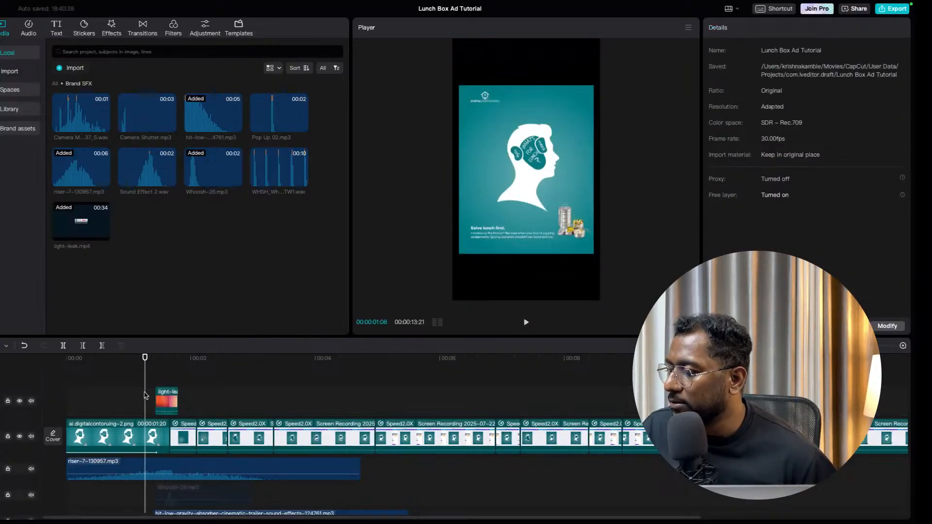
{"action": "left_click", "coordinate": [526, 322]}
{"action": "key", "text": "space"}
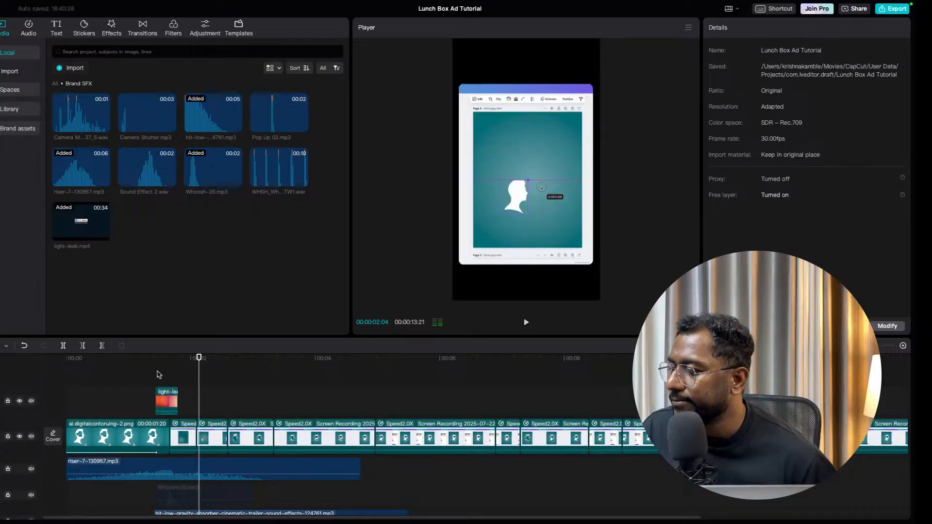
Readjust the light-leak clip's opacity and replay the first cut from 1 s 2 frames.
{"action": "left_click", "coordinate": [169, 392]}
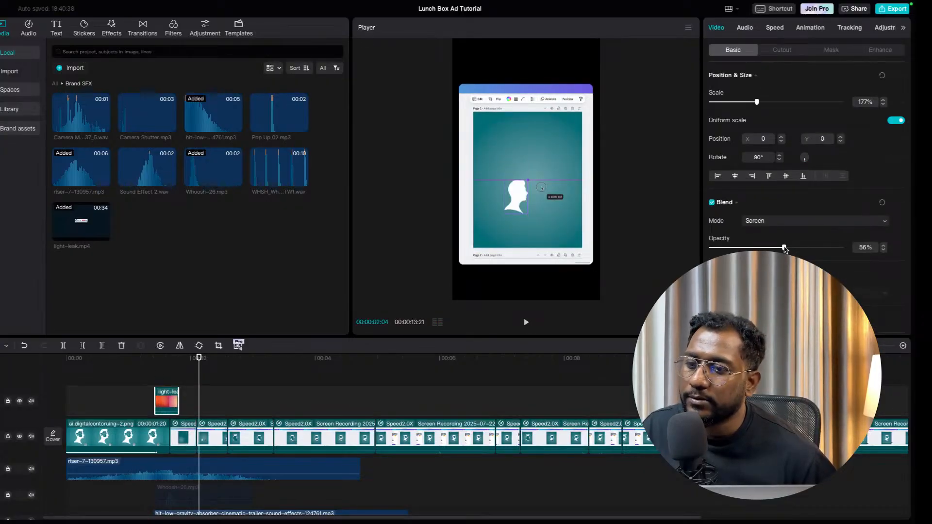
{"action": "left_click", "coordinate": [132, 398]}
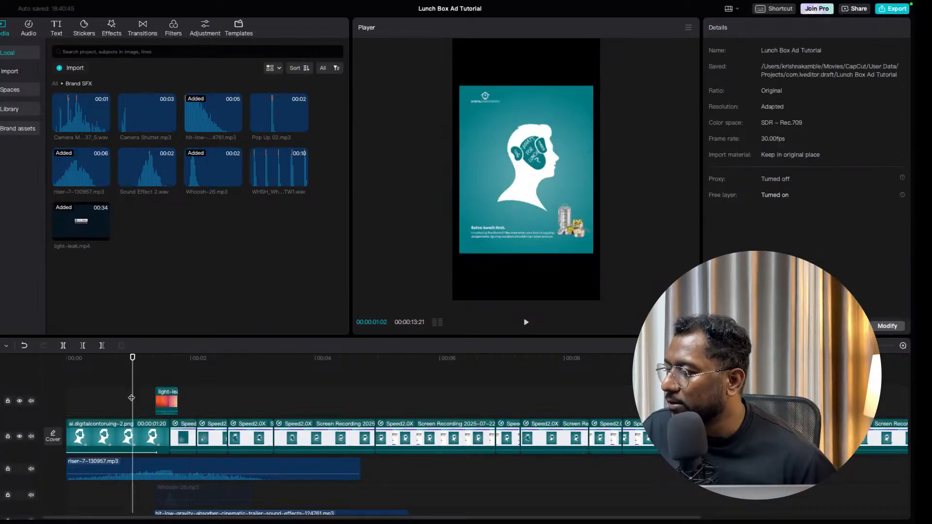
{"action": "left_click", "coordinate": [528, 325]}
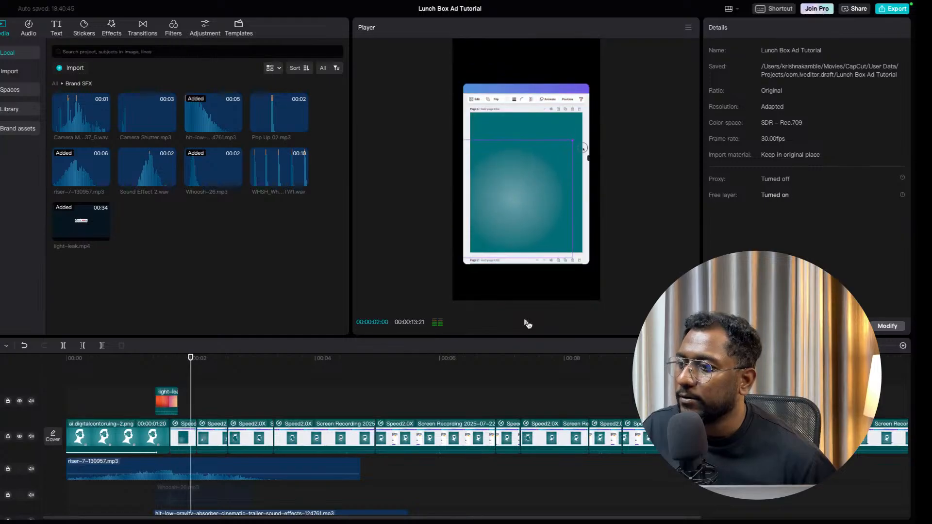
Extend the light-leak clip's end slightly further past the first cut and preview it at 1 s 25 frames.
{"action": "left_click", "coordinate": [166, 405]}
{"action": "left_click", "coordinate": [163, 378]}
{"action": "left_click_drag", "start_coordinate": [163, 379], "coordinate": [170, 404]}
{"action": "left_click", "coordinate": [169, 393]}
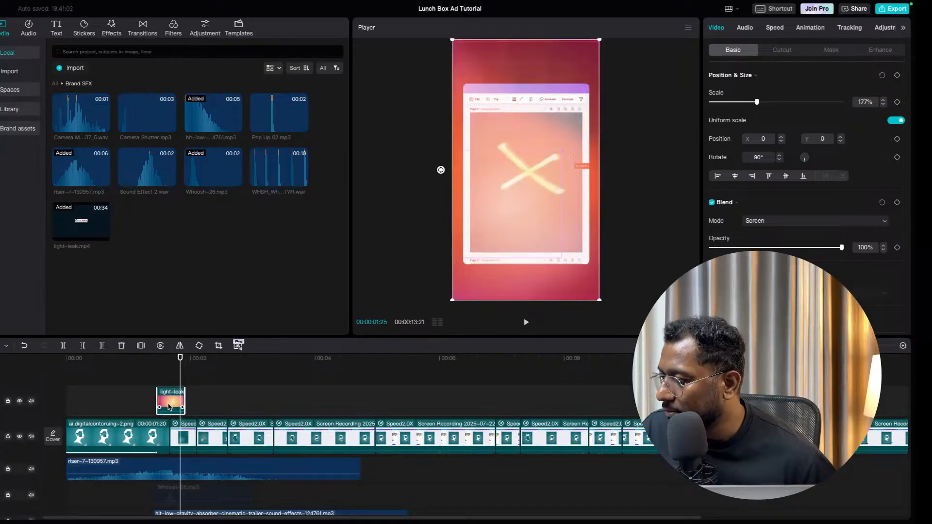
Play the first cut several times from just before the extended light-leak clip to judge the transition.
{"action": "left_click", "coordinate": [137, 402]}
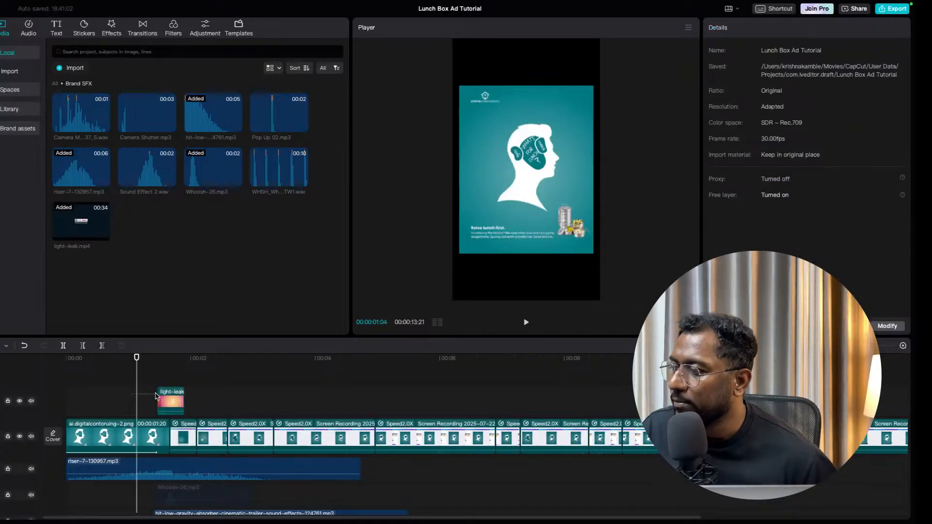
{"action": "left_click", "coordinate": [156, 382]}
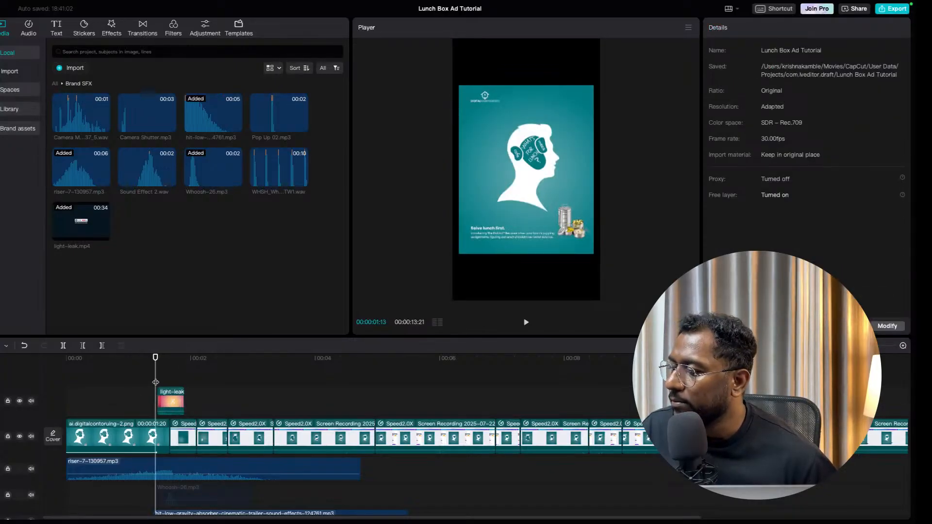
{"action": "left_click", "coordinate": [528, 322]}
{"action": "left_click", "coordinate": [149, 391]}
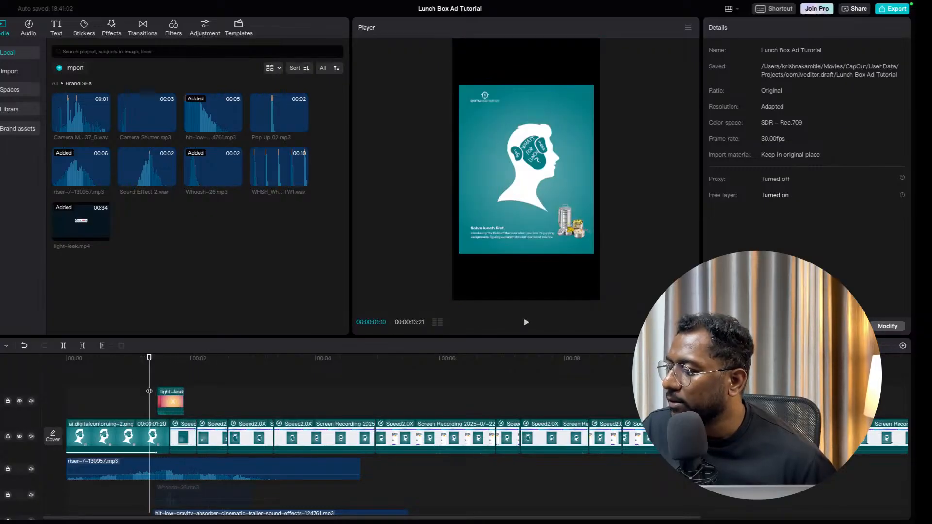
{"action": "left_click", "coordinate": [526, 322]}
{"action": "key", "text": "space"}
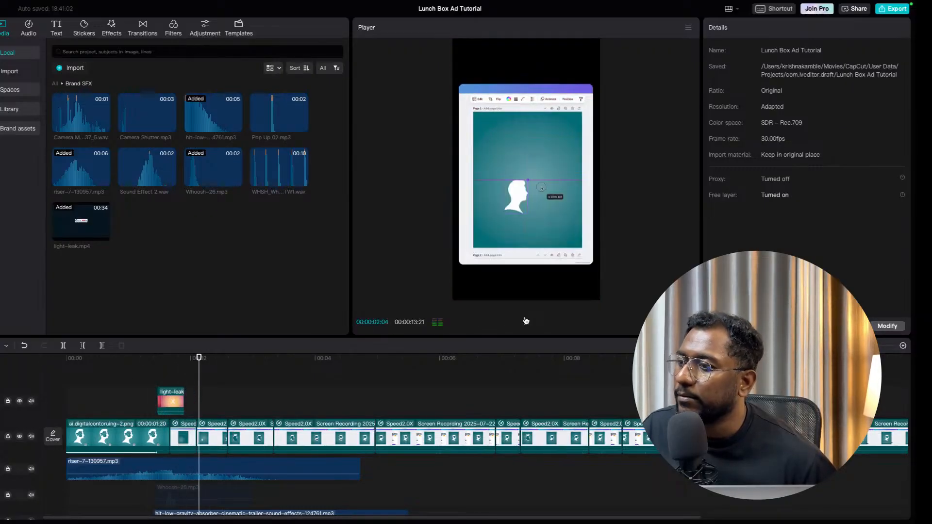
{"action": "left_click_drag", "start_coordinate": [134, 391], "coordinate": [198, 394]}
{"action": "mouse_move", "coordinate": [138, 384]}
{"action": "left_mouse_down"}
{"action": "mouse_move", "coordinate": [189, 391]}
{"action": "mouse_move", "coordinate": [133, 378]}
{"action": "left_mouse_up"}
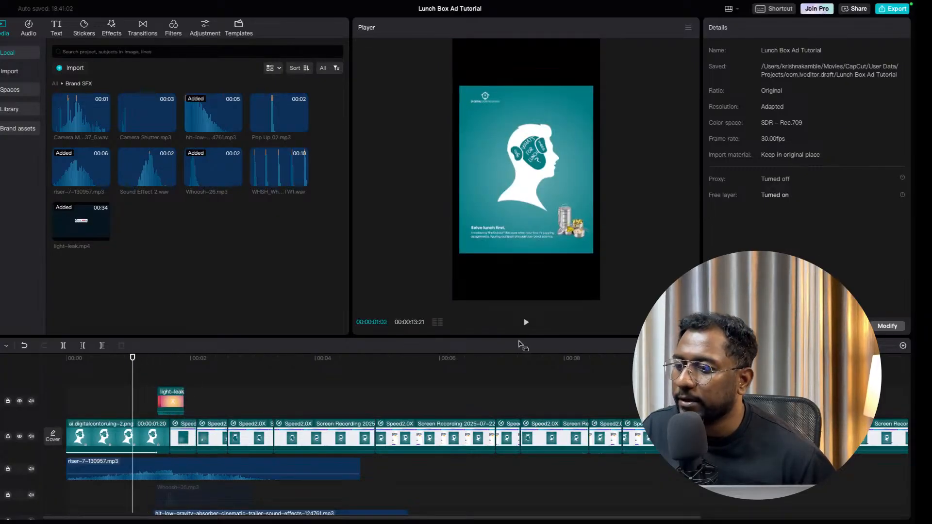
{"action": "left_click", "coordinate": [526, 323]}
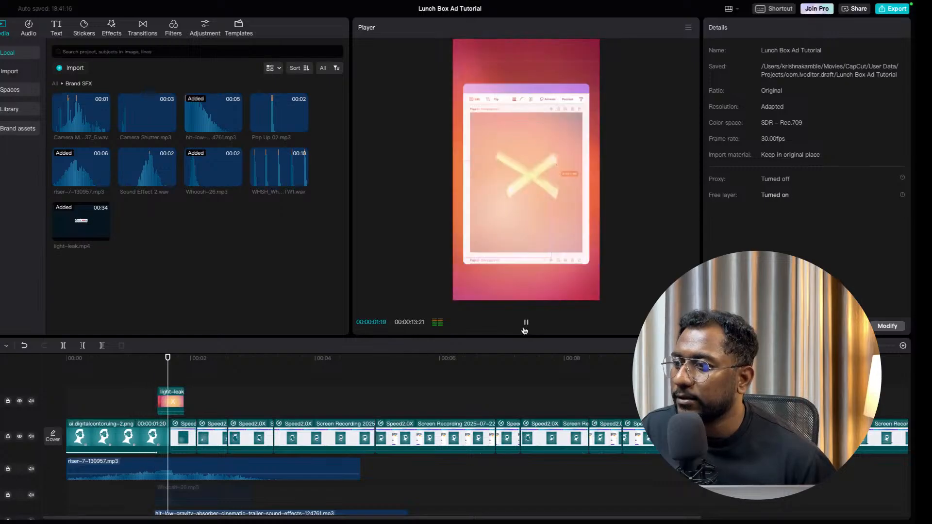
{"action": "left_click", "coordinate": [525, 330]}
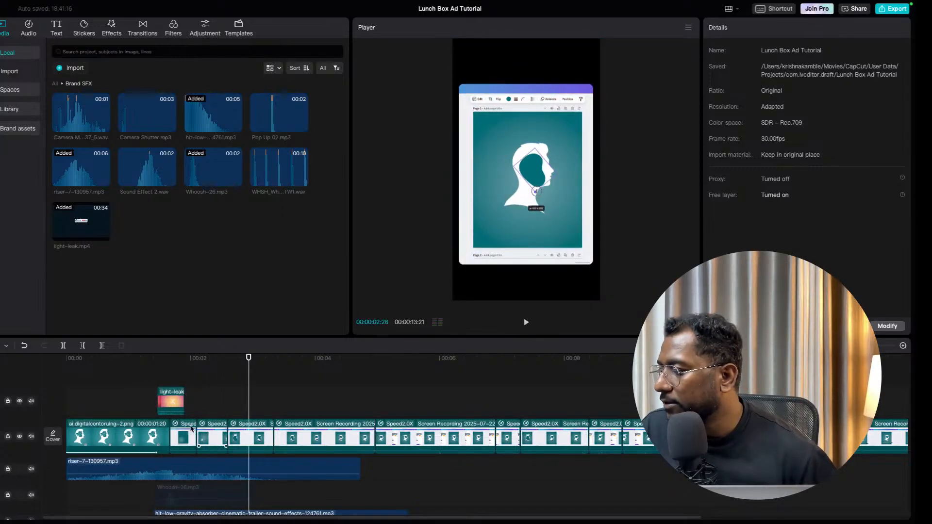
Extract the audio from the light-leak clip and delete the extracted track.
{"action": "left_click", "coordinate": [171, 401]}
{"action": "right_click", "coordinate": [171, 401]}
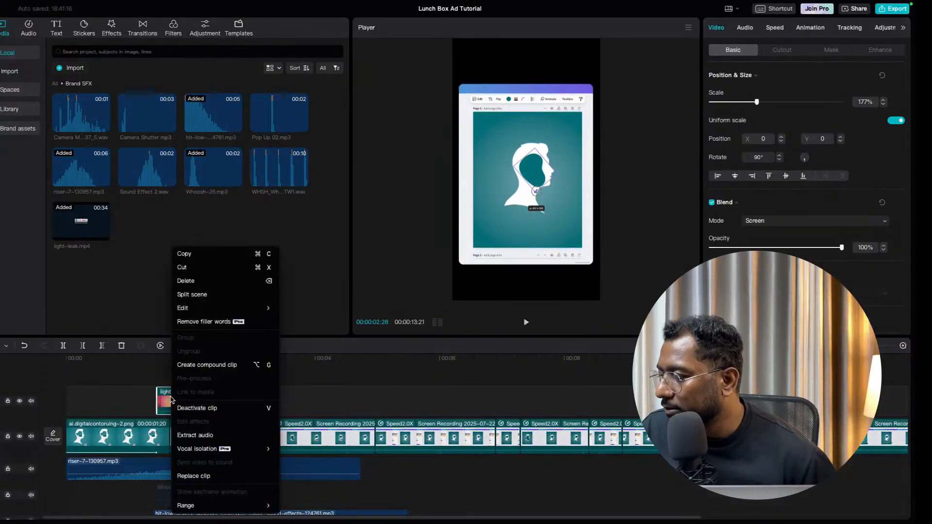
{"action": "left_click", "coordinate": [198, 435]}
{"action": "left_click", "coordinate": [181, 500]}
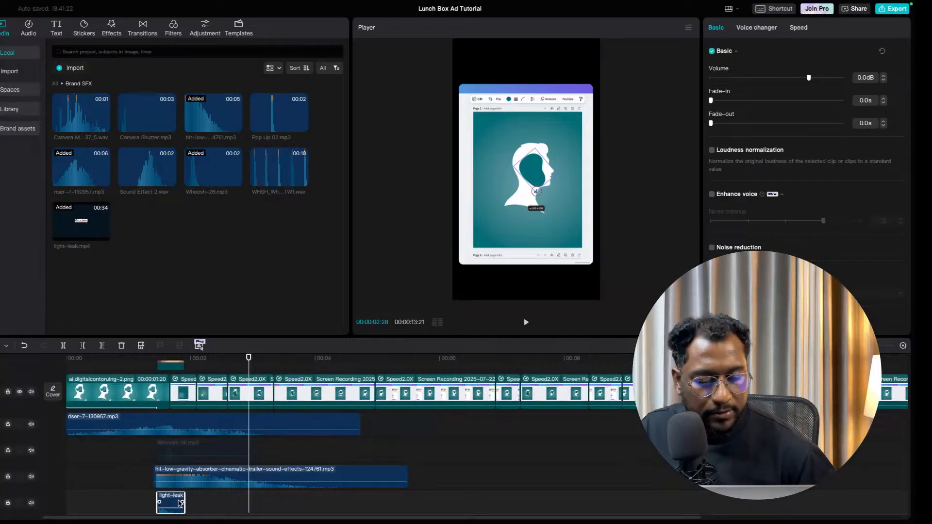
{"action": "key", "text": "Delete"}
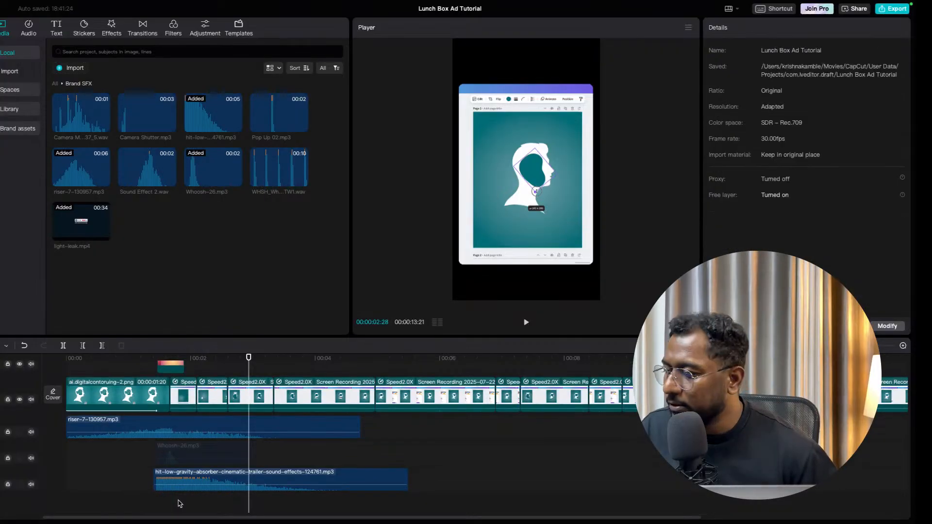
Play the opening section without the light leak's own sound, and return the playhead to 2 s 2 frames.
{"action": "left_click", "coordinate": [199, 365]}
{"action": "left_click", "coordinate": [528, 327]}
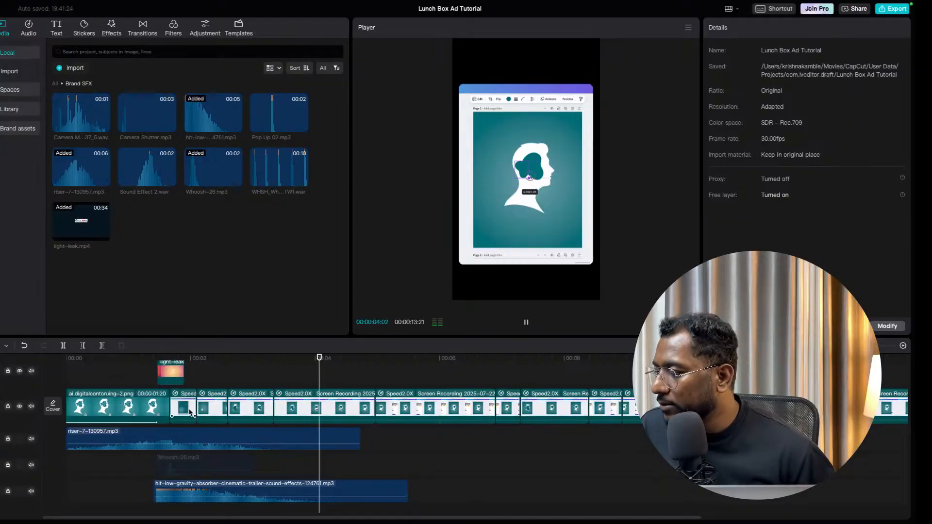
{"action": "left_click", "coordinate": [195, 385]}
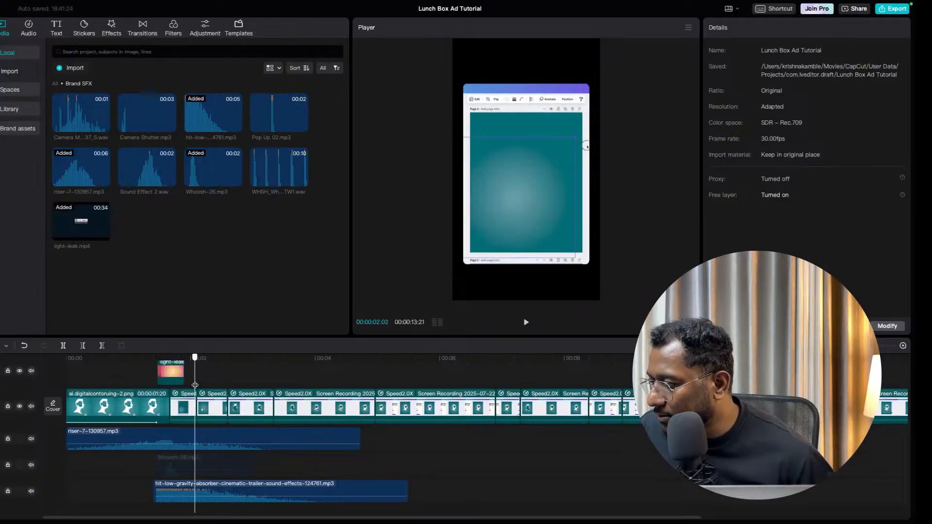
Give the hit-low-gravity impact sound its maximum 4.1 s fade-out, and trim its end back to about 3 s.
{"action": "left_click", "coordinate": [238, 487]}
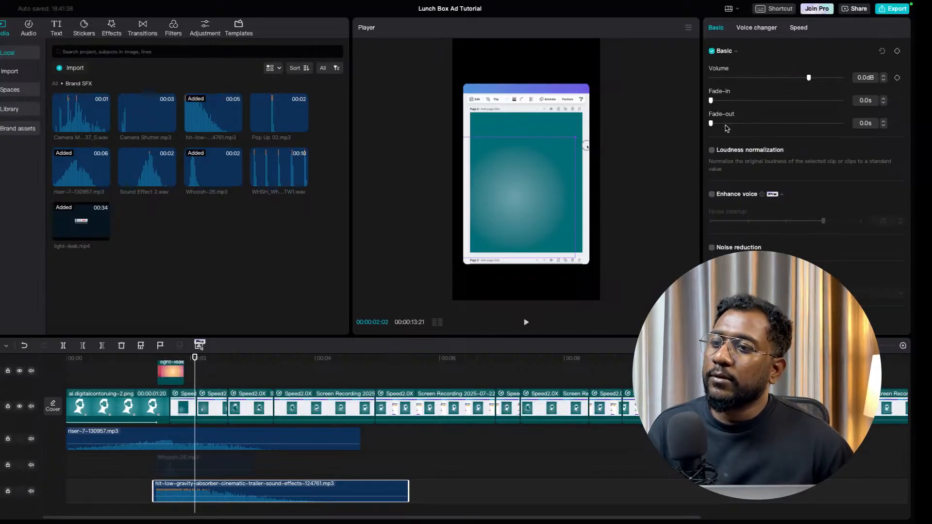
{"action": "left_click_drag", "start_coordinate": [711, 124], "coordinate": [875, 137]}
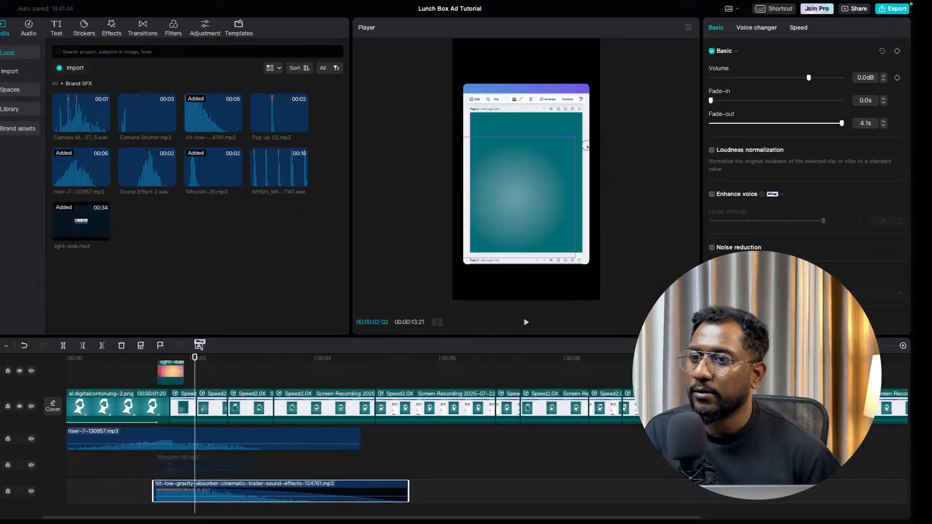
{"action": "left_click_drag", "start_coordinate": [407, 490], "coordinate": [259, 493]}
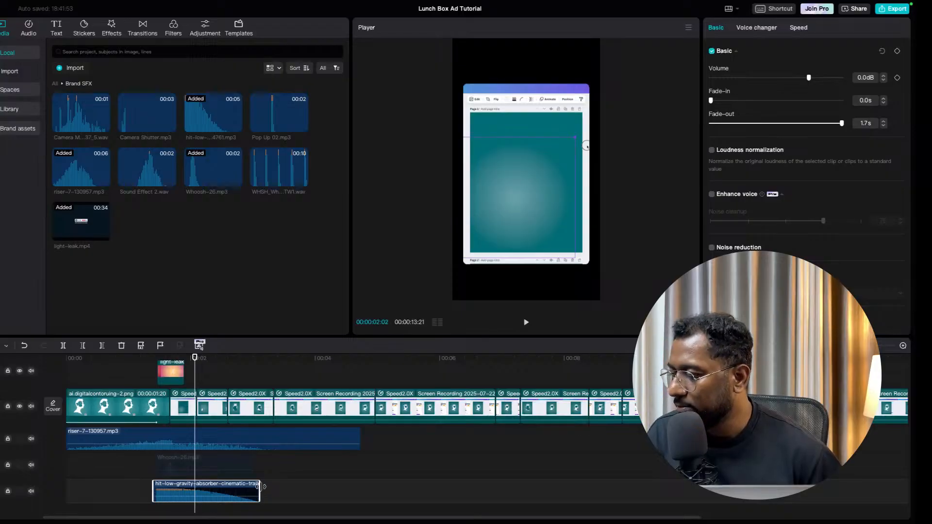
Play the first cut from about 1 s to check the shortened impact sound, and play the reel through to its end.
{"action": "left_click_drag", "start_coordinate": [193, 390], "coordinate": [130, 388]}
{"action": "left_click", "coordinate": [526, 323]}
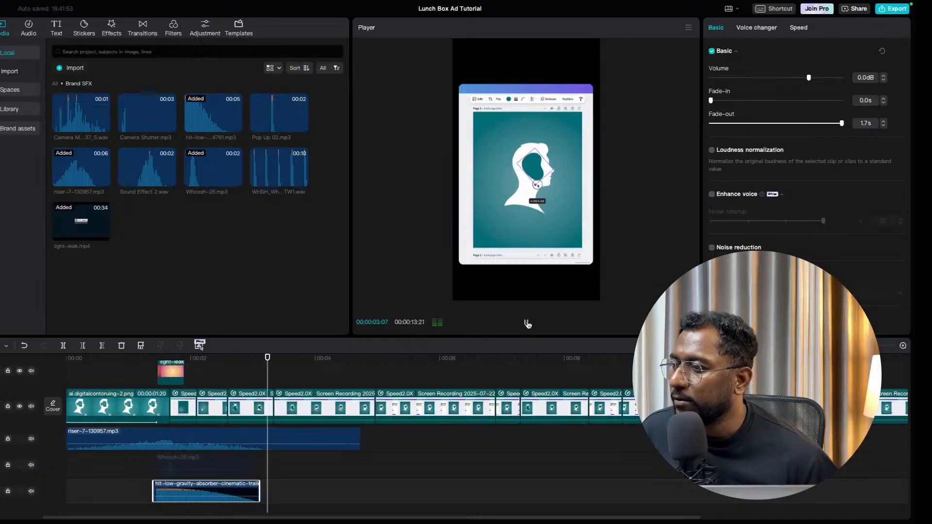
{"action": "left_click", "coordinate": [527, 324]}
{"action": "left_click_drag", "start_coordinate": [403, 365], "coordinate": [197, 358]}
{"action": "left_click", "coordinate": [527, 323]}
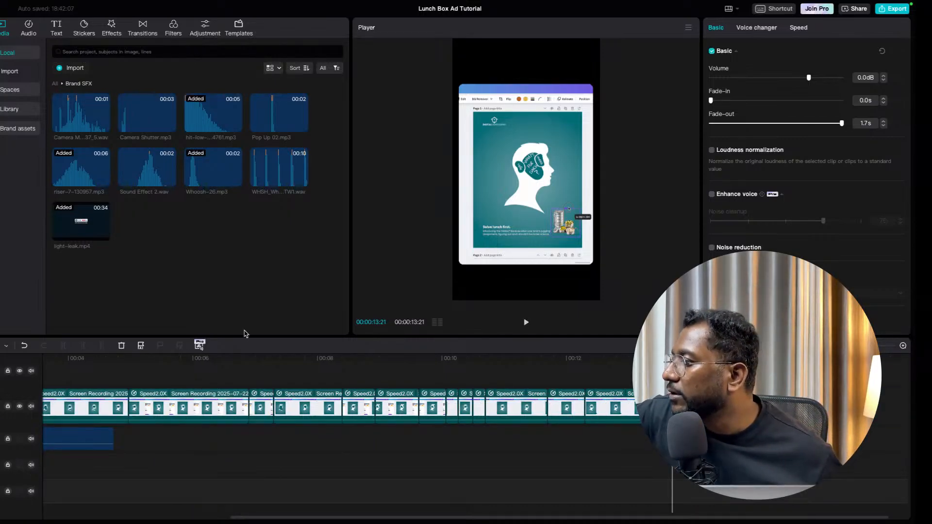
Search the audio library for "mouse click" sounds.
{"action": "scroll", "coordinate": [290, 398], "scroll_direction": "left", "scroll_amount": 5}
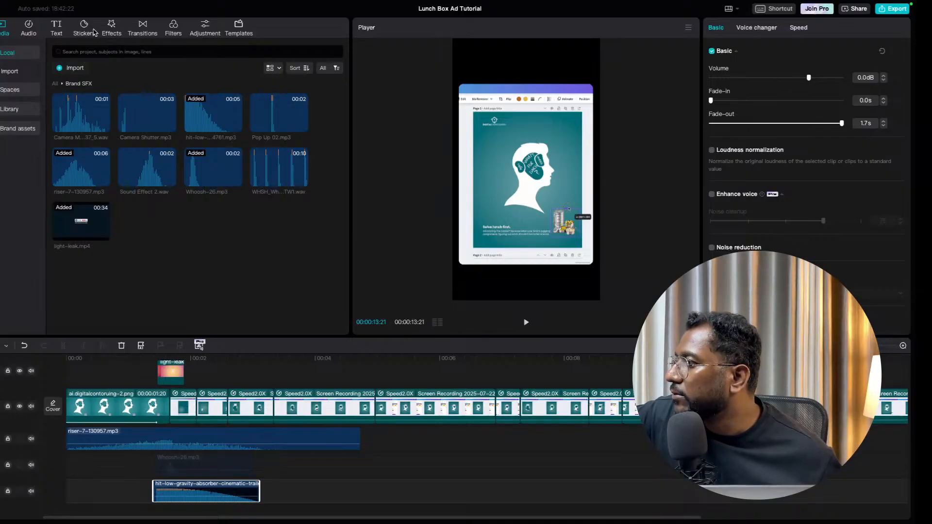
{"action": "left_click", "coordinate": [29, 28]}
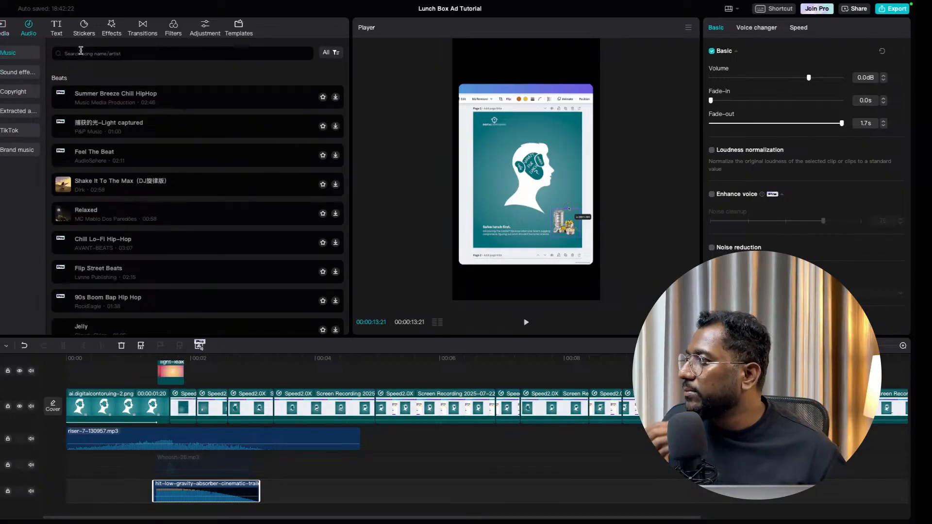
{"action": "left_click", "coordinate": [82, 54]}
{"action": "type", "text": "m"}
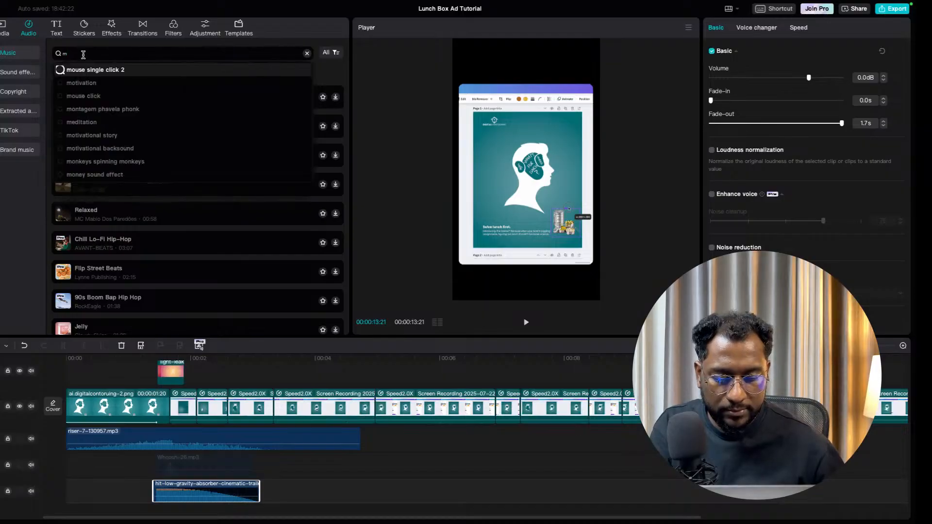
{"action": "type", "text": "ouse c"}
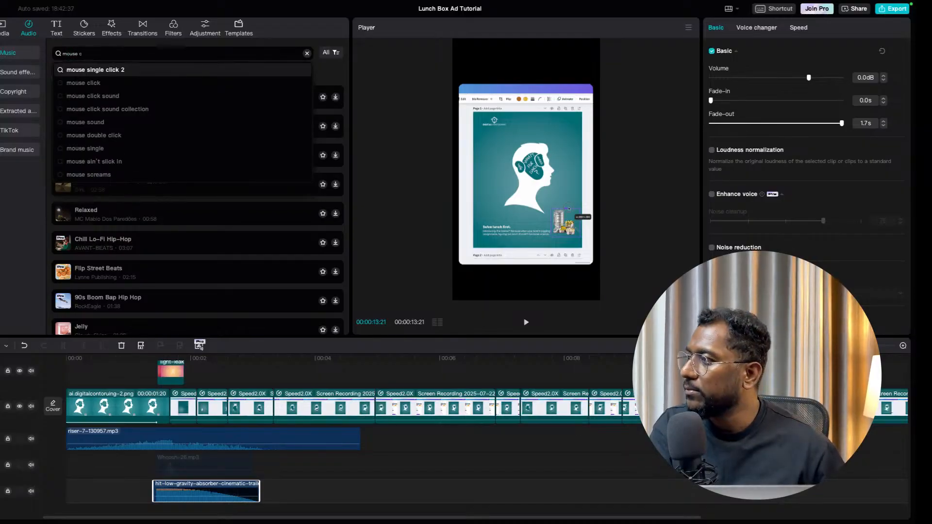
{"action": "left_click", "coordinate": [102, 71]}
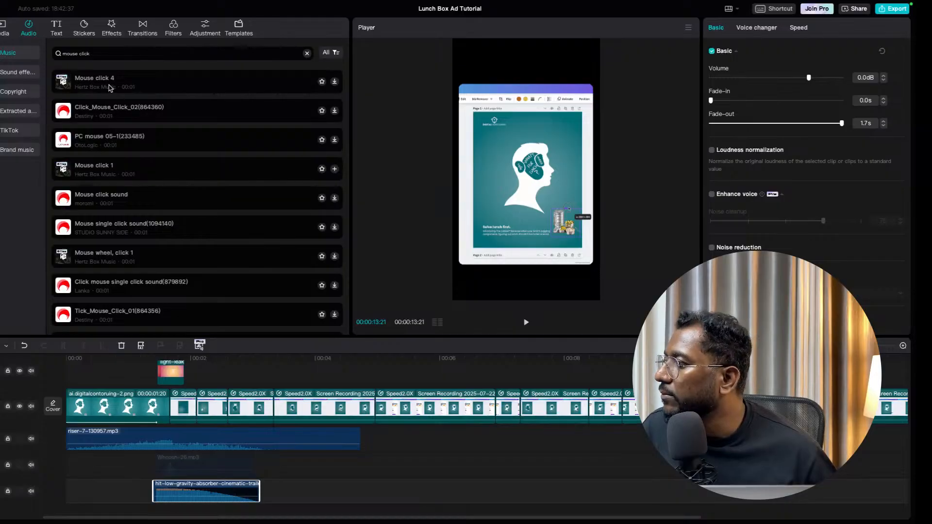
Preview the sounds Mouse click 4, Click_Mouse_Click_02, PC mouse 05-1 and Mouse click 1.
{"action": "left_click", "coordinate": [116, 93]}
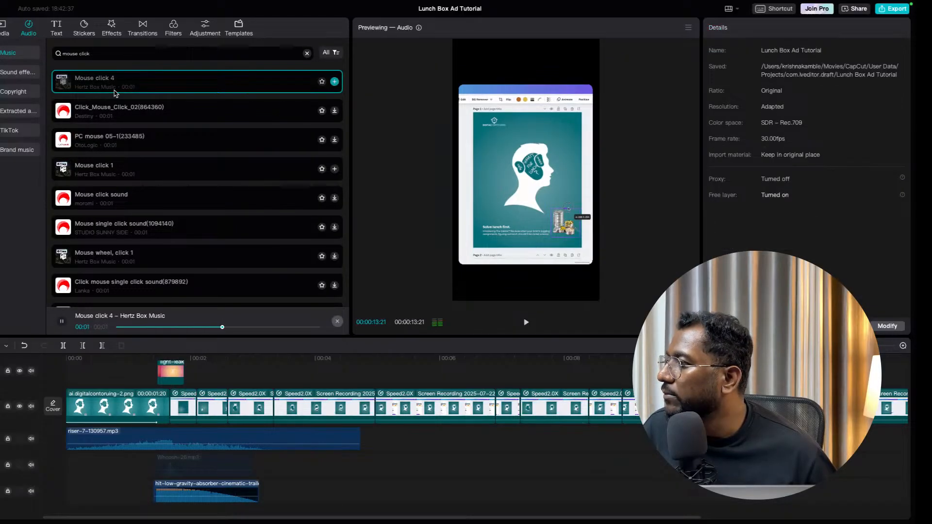
{"action": "left_click", "coordinate": [116, 105]}
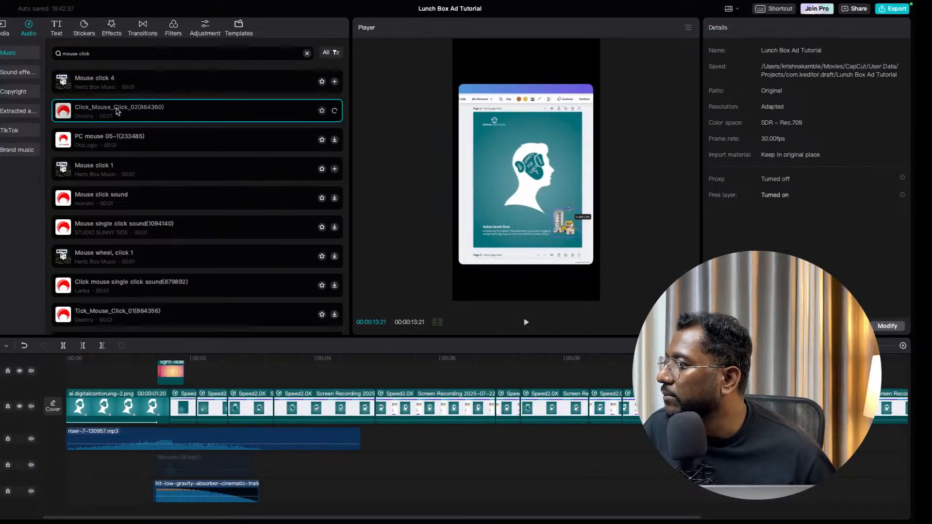
{"action": "left_click", "coordinate": [114, 141]}
{"action": "left_click", "coordinate": [112, 168]}
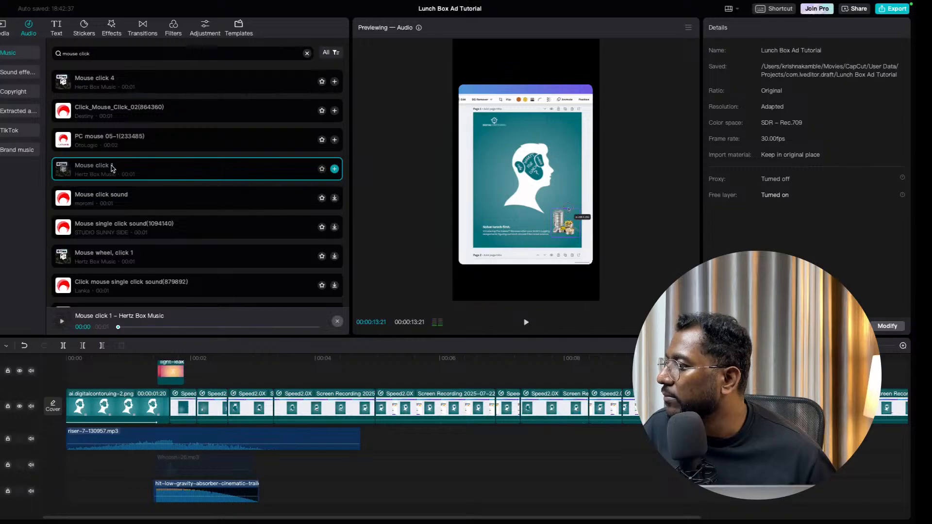
Add the Mouse click 1 sound to the audio tracks at about 2.5 s and play it from 2 s 20 frames.
{"action": "scroll", "coordinate": [113, 168], "scroll_direction": "down", "scroll_amount": 1}
{"action": "left_click_drag", "start_coordinate": [107, 148], "coordinate": [245, 485]}
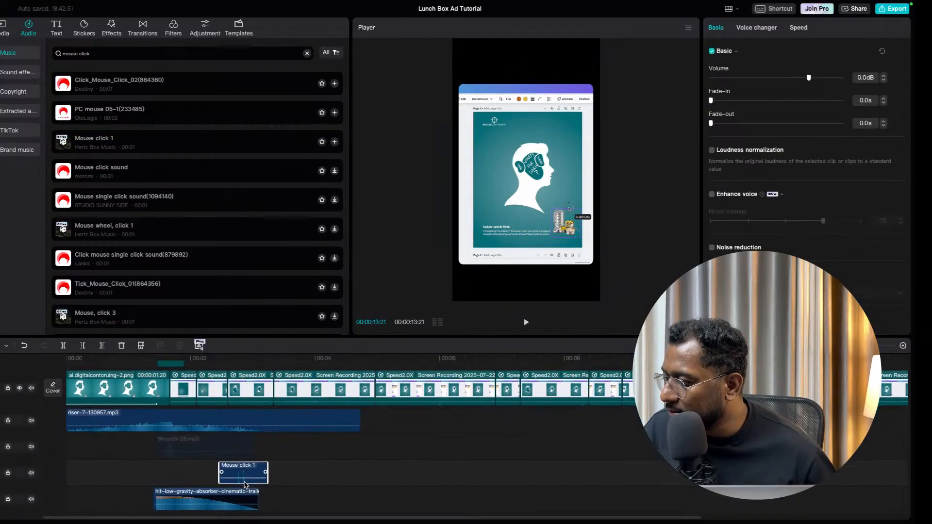
{"action": "left_click", "coordinate": [212, 447]}
{"action": "left_click", "coordinate": [212, 363]}
{"action": "left_click_drag", "start_coordinate": [212, 363], "coordinate": [232, 362]}
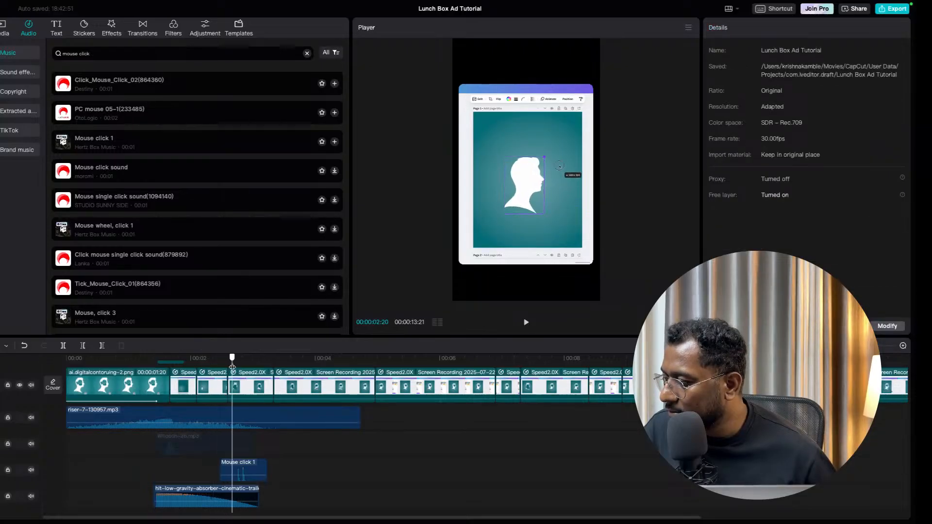
{"action": "left_click", "coordinate": [524, 322]}
{"action": "left_click", "coordinate": [523, 322]}
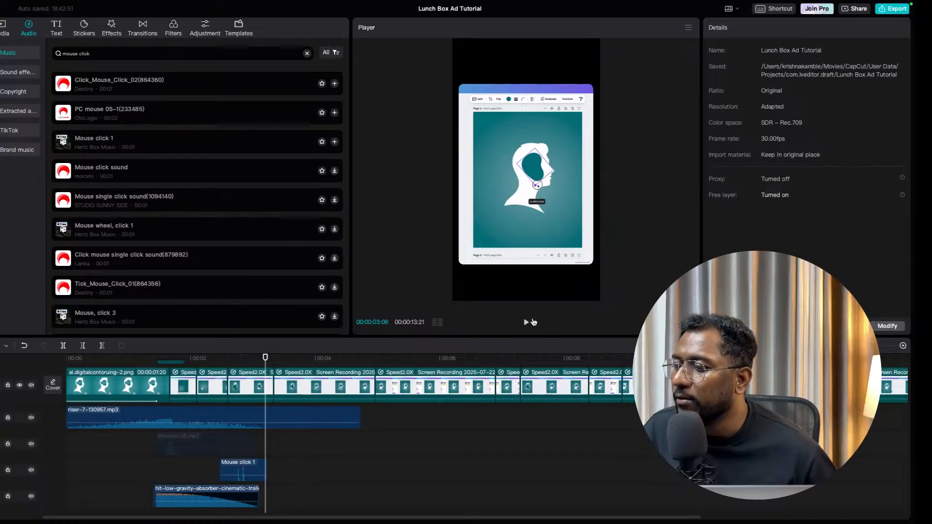
Using the cut at 2 s 18 frames as reference, move the Mouse click 1 sound earlier to start at about 2.2 s.
{"action": "left_click", "coordinate": [416, 398]}
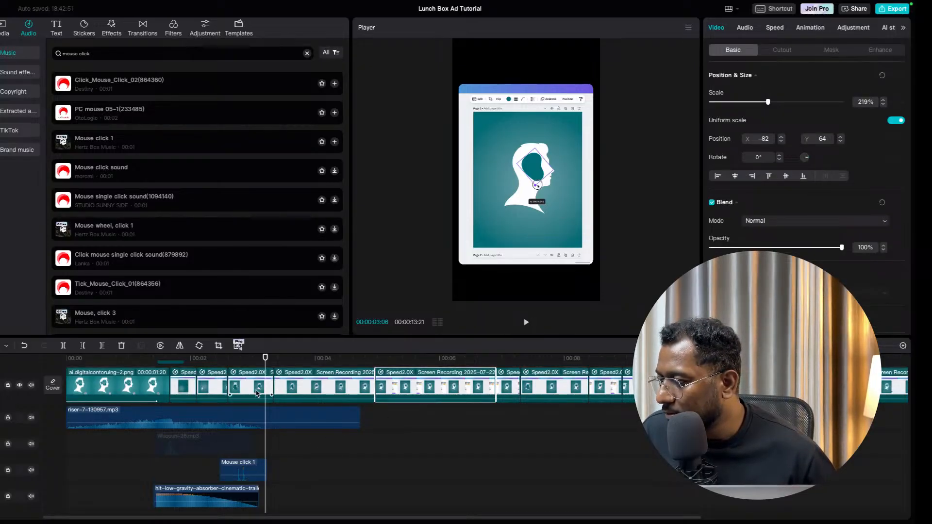
{"action": "left_click_drag", "start_coordinate": [266, 368], "coordinate": [228, 357]}
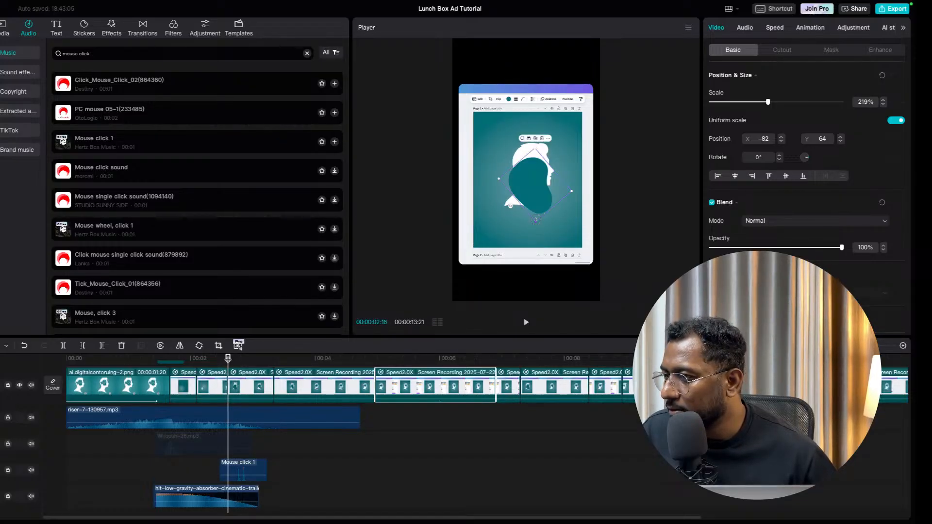
{"action": "left_click_drag", "start_coordinate": [253, 473], "coordinate": [241, 473]}
Replay from 2 s 2 frames to check the mouse click's timing, and select the Mouse click 1 sound.
{"action": "left_click", "coordinate": [200, 453]}
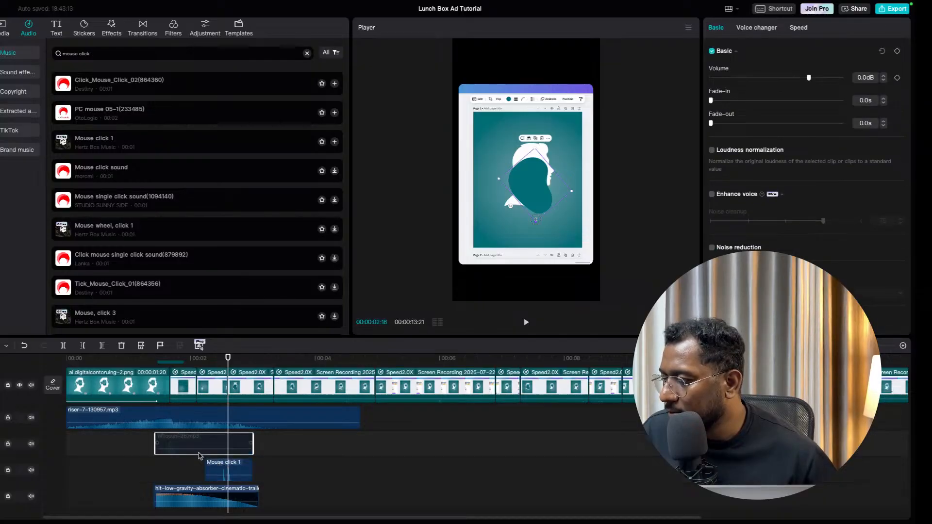
{"action": "left_click", "coordinate": [196, 470]}
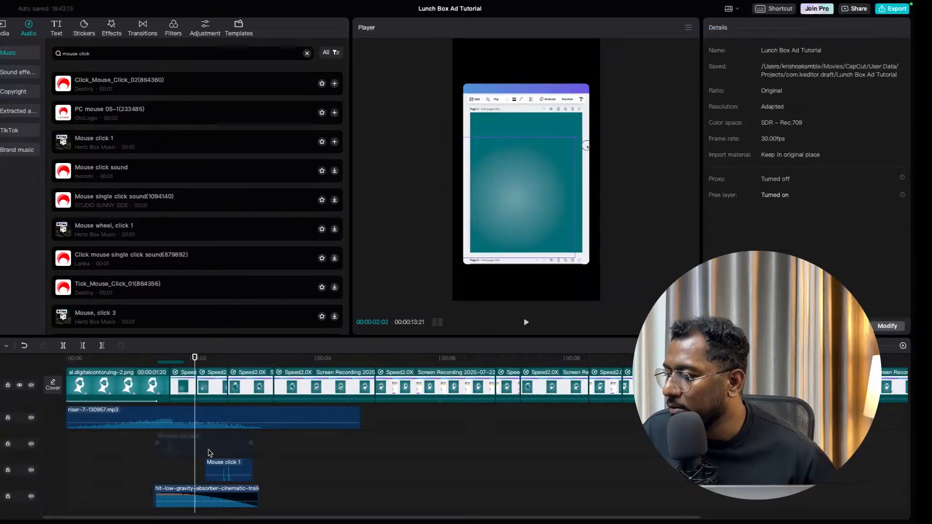
{"action": "left_click", "coordinate": [525, 322]}
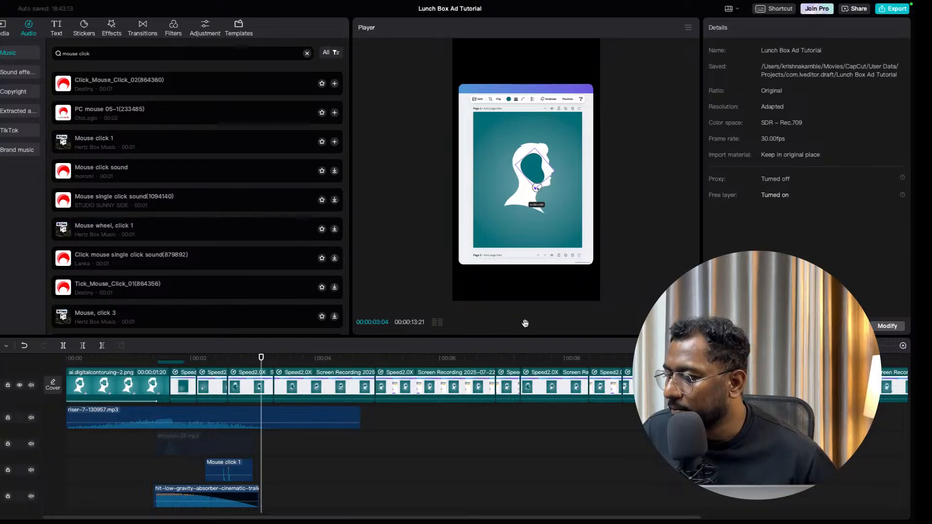
{"action": "left_click", "coordinate": [240, 468]}
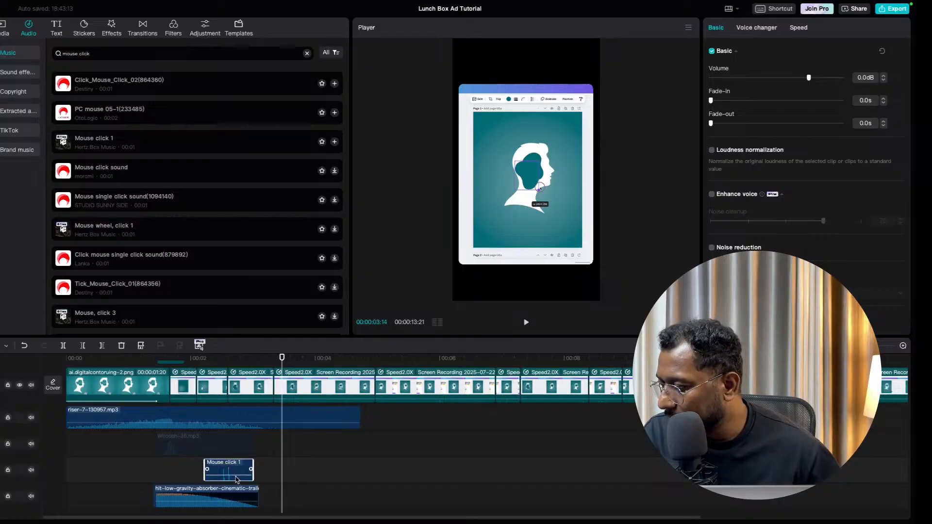
Lower the Mouse click 1 sound's volume to -4.9 dB and delete the disabled whoosh sound from the timeline.
{"action": "left_click_drag", "start_coordinate": [235, 477], "coordinate": [235, 477]}
{"action": "left_click", "coordinate": [195, 467]}
{"action": "left_click", "coordinate": [171, 442]}
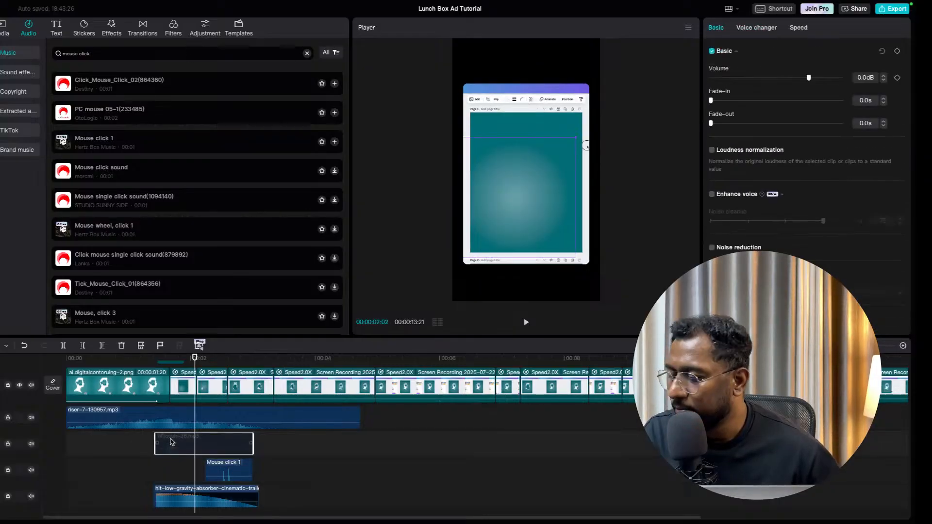
{"action": "key", "text": "Delete"}
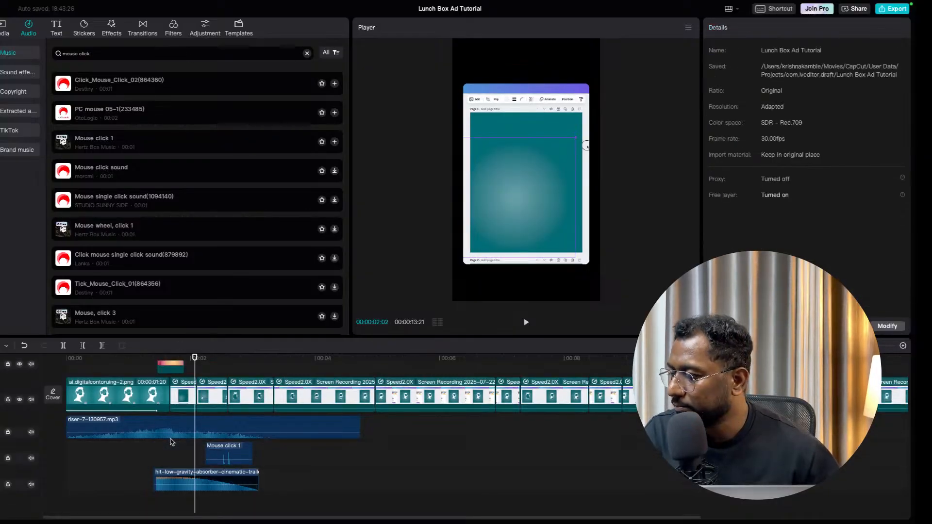
{"action": "left_click", "coordinate": [526, 323]}
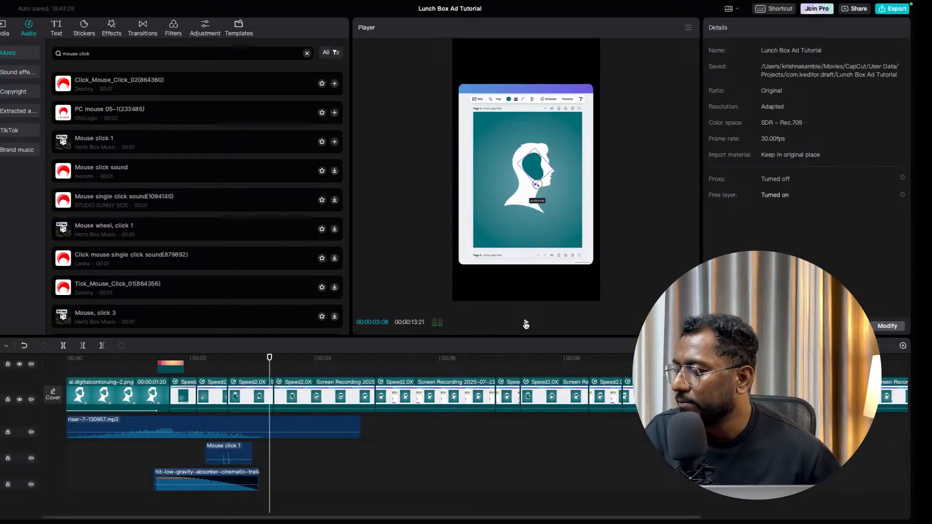
Paste a copy of the Mouse click 1 sound at 3 s 6 frames, then move it to a separate audio track starting at about 2.9 s.
{"action": "left_click", "coordinate": [247, 457]}
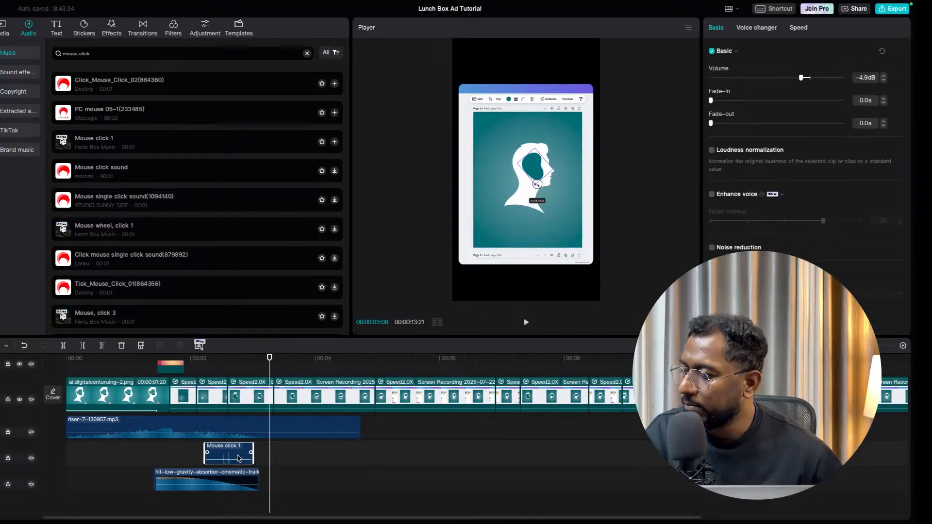
{"action": "left_click", "coordinate": [272, 457]}
{"action": "left_click_drag", "start_coordinate": [273, 460], "coordinate": [265, 461]}
{"action": "key", "text": "super+v"}
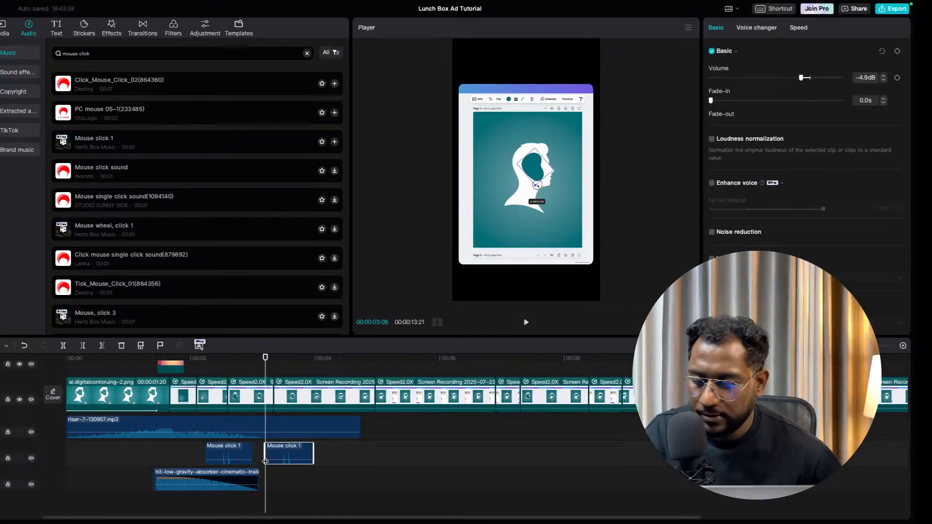
{"action": "left_click_drag", "start_coordinate": [295, 460], "coordinate": [278, 448]}
{"action": "left_click_drag", "start_coordinate": [265, 372], "coordinate": [268, 370]}
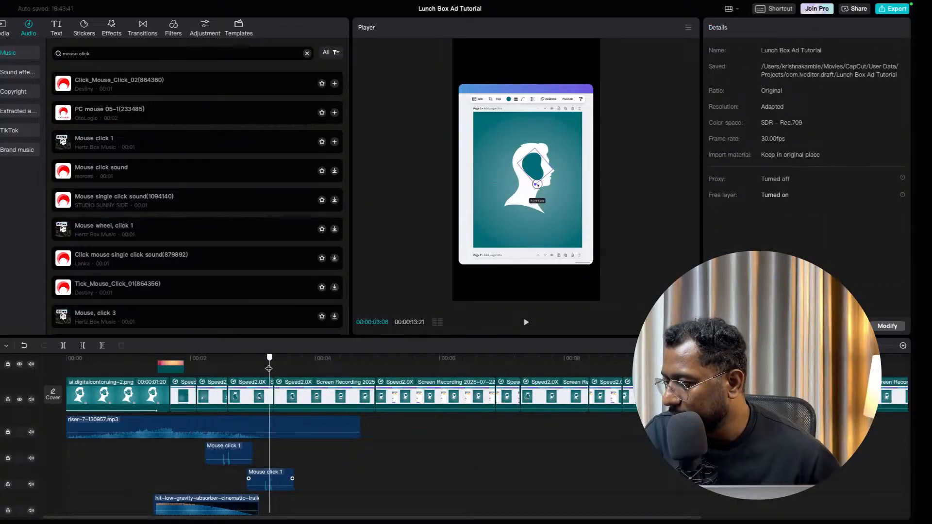
{"action": "left_click", "coordinate": [232, 478]}
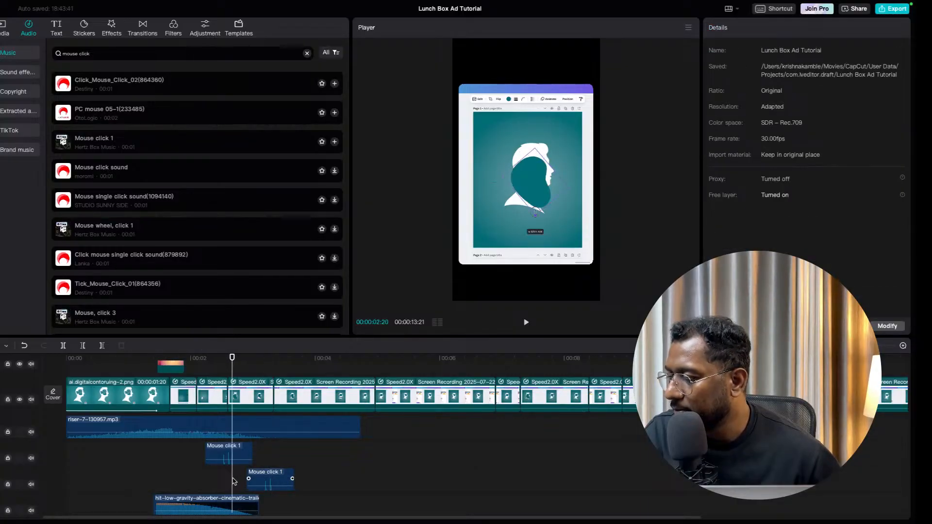
{"action": "left_click", "coordinate": [528, 323]}
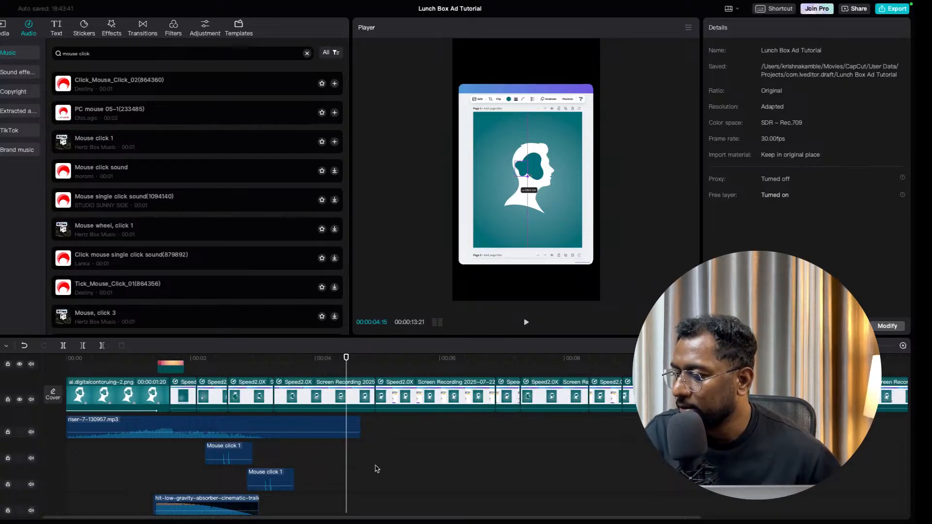
Paste another Mouse click 1 copy at 4 s 15 frames and align its click with the cut at 4 s 29 frames.
{"action": "key", "text": "ctrl+v"}
{"action": "left_click", "coordinate": [376, 374]}
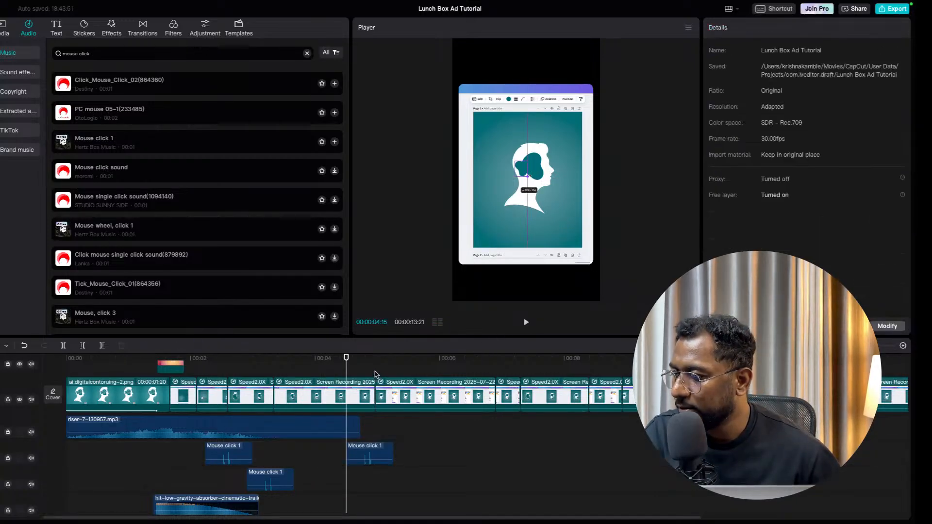
{"action": "left_click_drag", "start_coordinate": [384, 455], "coordinate": [389, 457]}
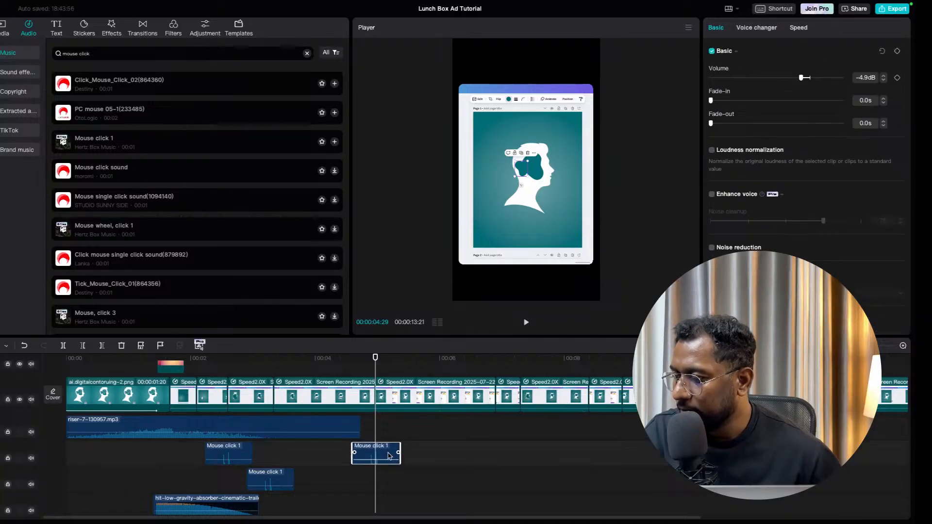
{"action": "left_click", "coordinate": [341, 451]}
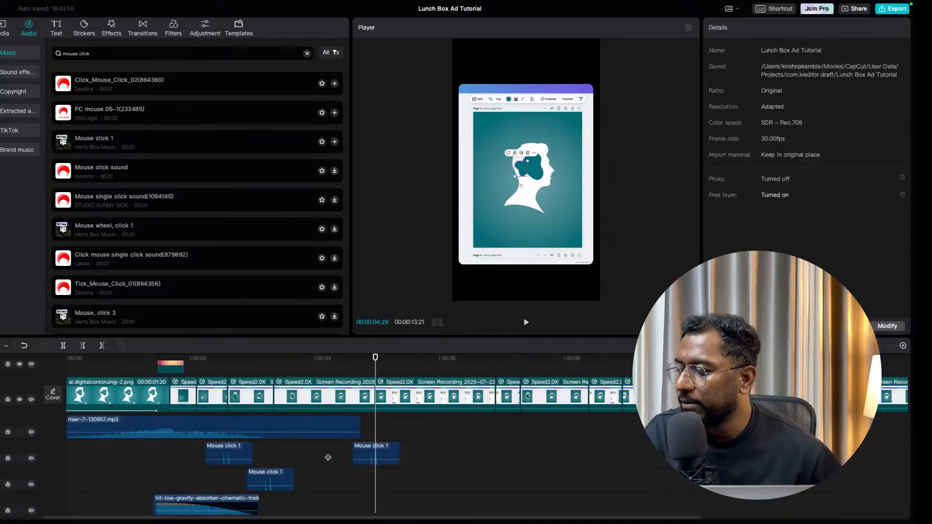
{"action": "left_click", "coordinate": [526, 323]}
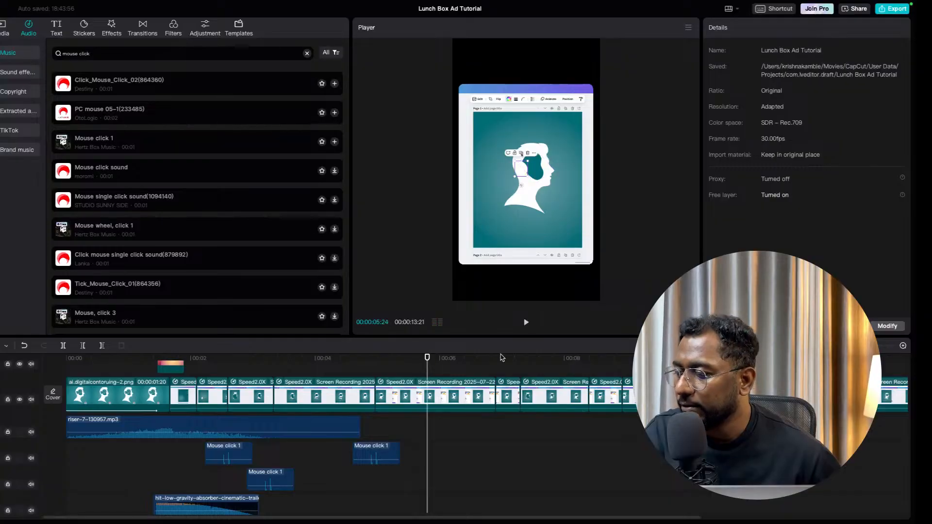
Paste a Mouse click 1 copy at 5 s 26 frames, shift it to start at about 5.6 s, and replay that part.
{"action": "left_click_drag", "start_coordinate": [427, 376], "coordinate": [429, 373]}
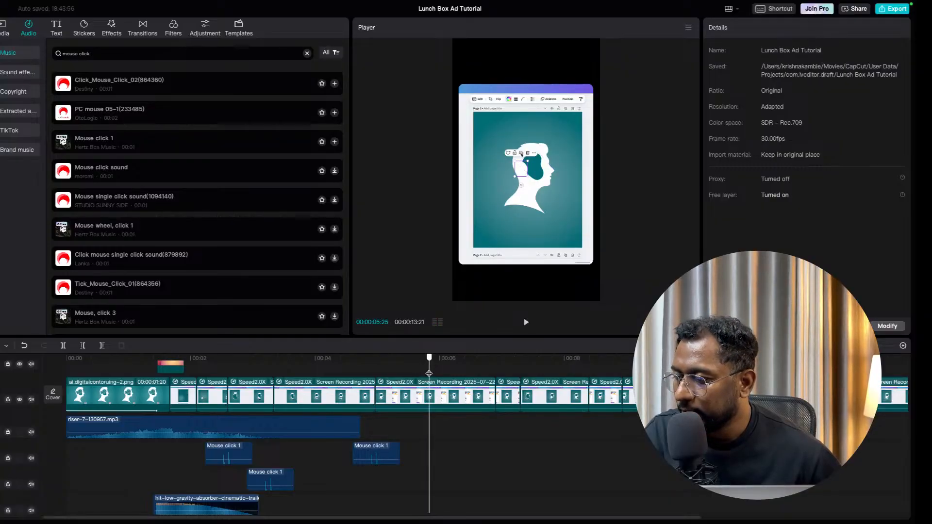
{"action": "left_click", "coordinate": [526, 324]}
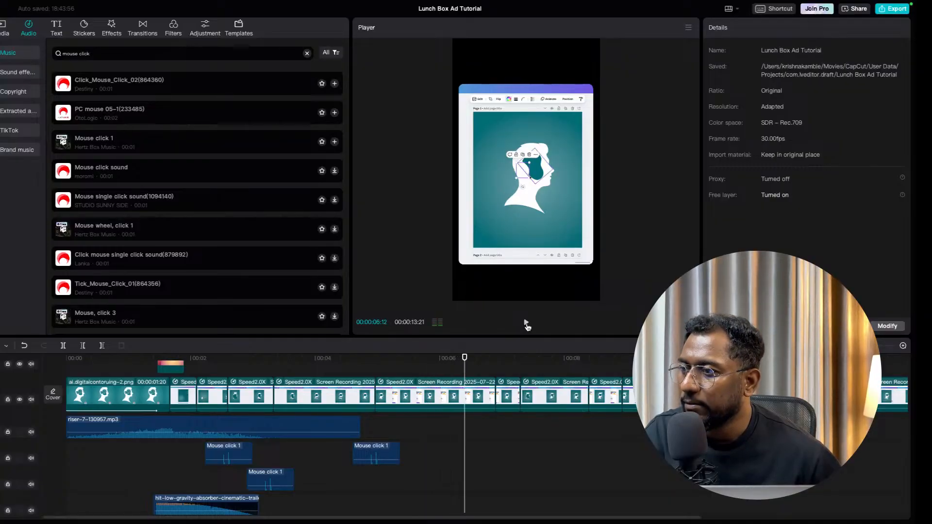
{"action": "left_click", "coordinate": [427, 361]}
{"action": "left_click_drag", "start_coordinate": [427, 364], "coordinate": [431, 366]}
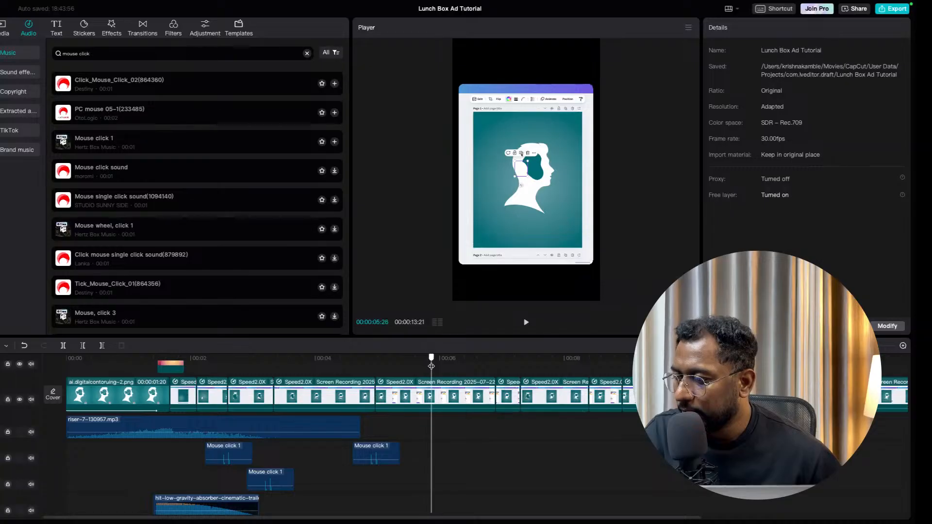
{"action": "key", "text": "ctrl+v"}
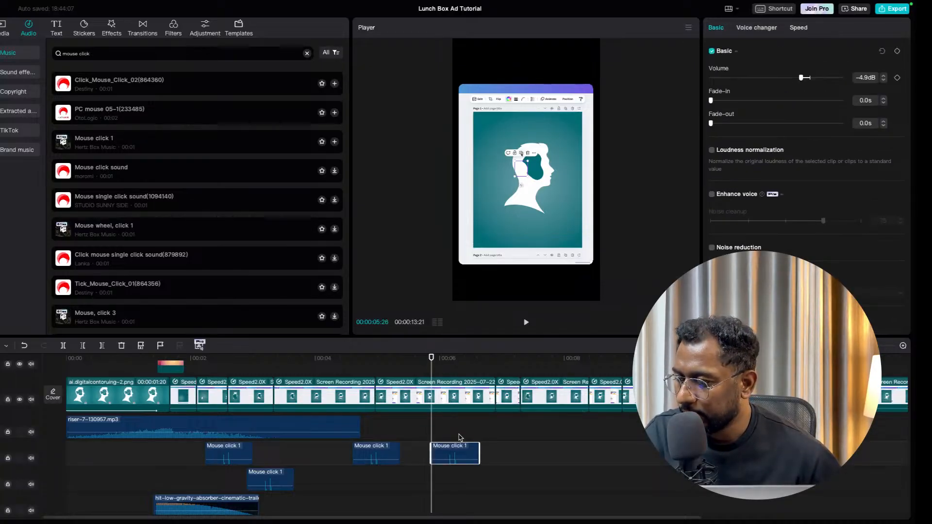
{"action": "mouse_move", "coordinate": [464, 450]}
{"action": "left_mouse_down"}
{"action": "mouse_move", "coordinate": [438, 432]}
{"action": "mouse_move", "coordinate": [448, 452]}
{"action": "left_mouse_up"}
{"action": "left_click", "coordinate": [421, 438]}
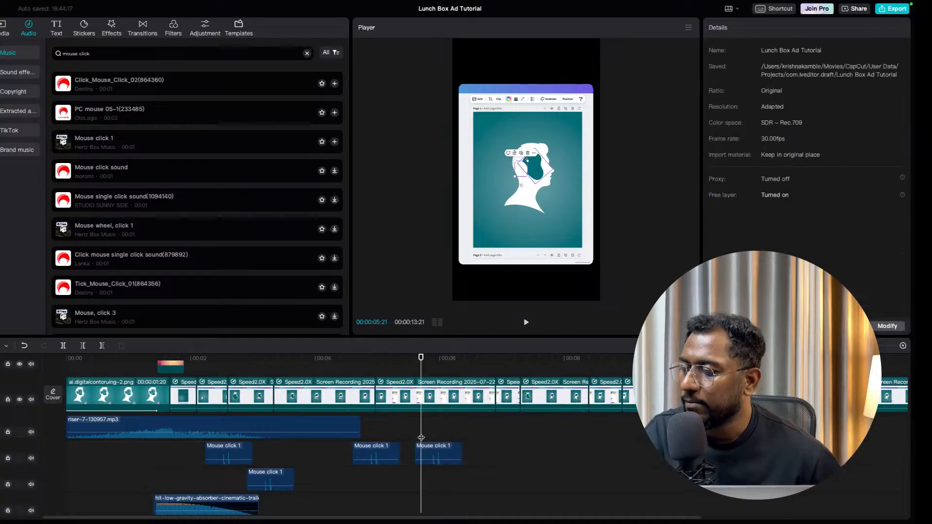
{"action": "left_click", "coordinate": [409, 430]}
{"action": "left_click", "coordinate": [526, 323]}
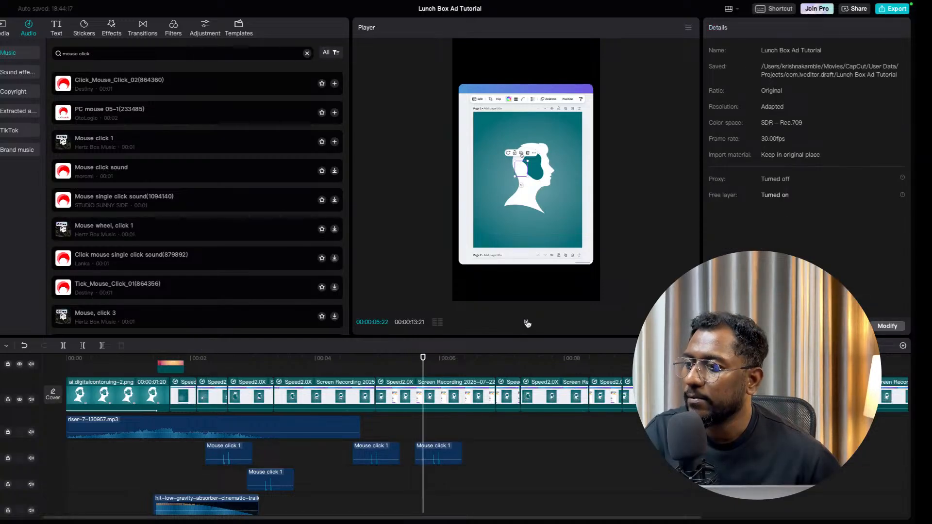
{"action": "left_click", "coordinate": [526, 323]}
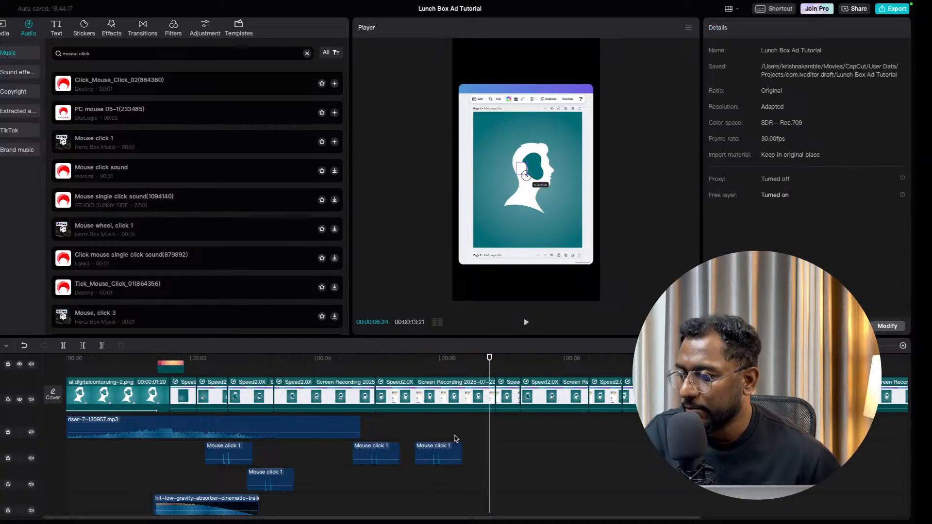
Paste a Mouse click 1 copy at 6 s 17 frames and move it to the second click track, starting at about 6.3 s.
{"action": "left_click", "coordinate": [450, 456]}
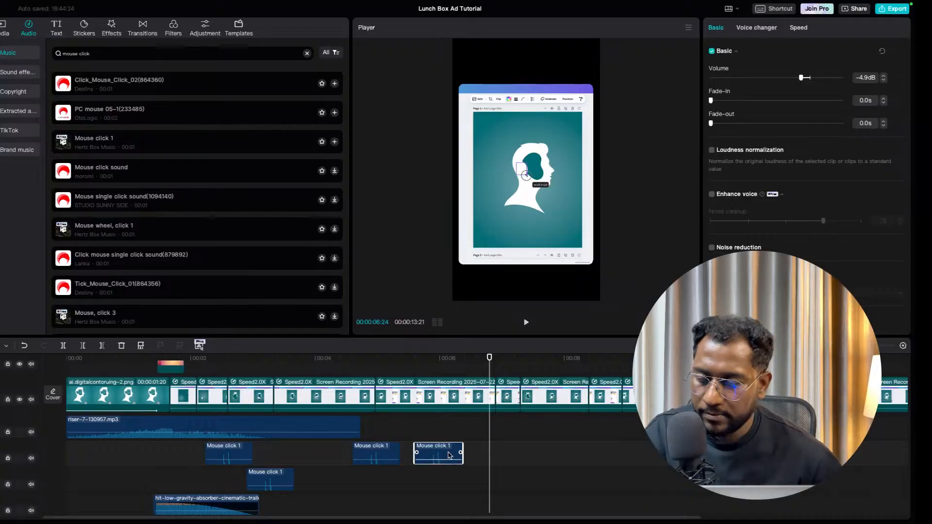
{"action": "left_click", "coordinate": [475, 454]}
{"action": "key", "text": "ctrl+v"}
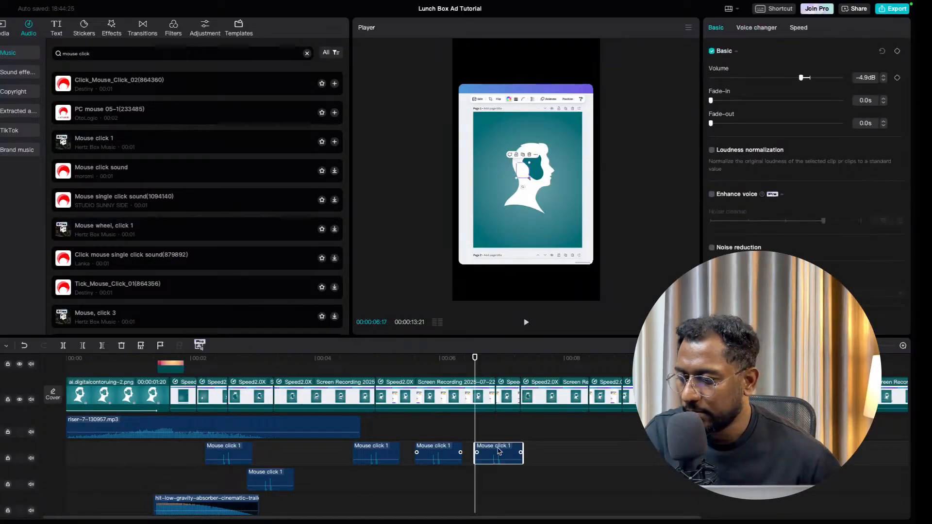
{"action": "left_click_drag", "start_coordinate": [474, 431], "coordinate": [498, 481]}
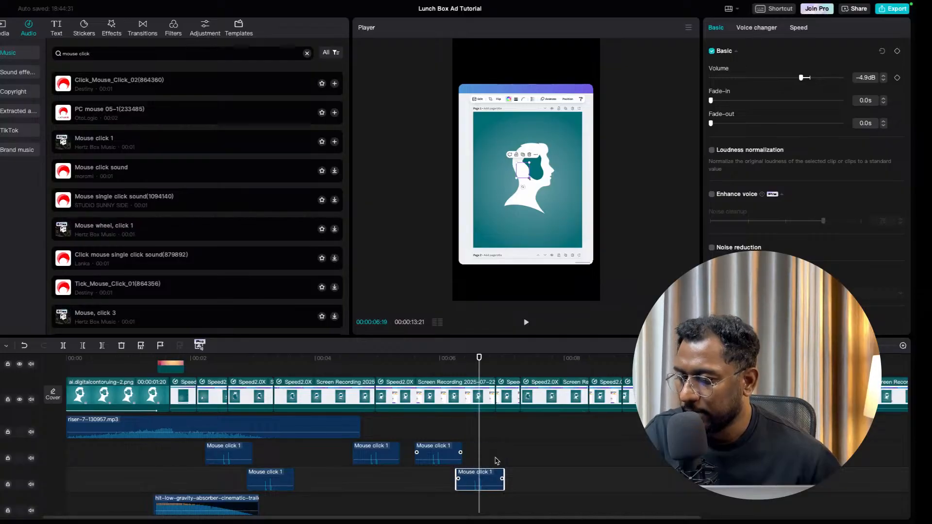
{"action": "left_click", "coordinate": [373, 503]}
{"action": "left_click", "coordinate": [526, 323]}
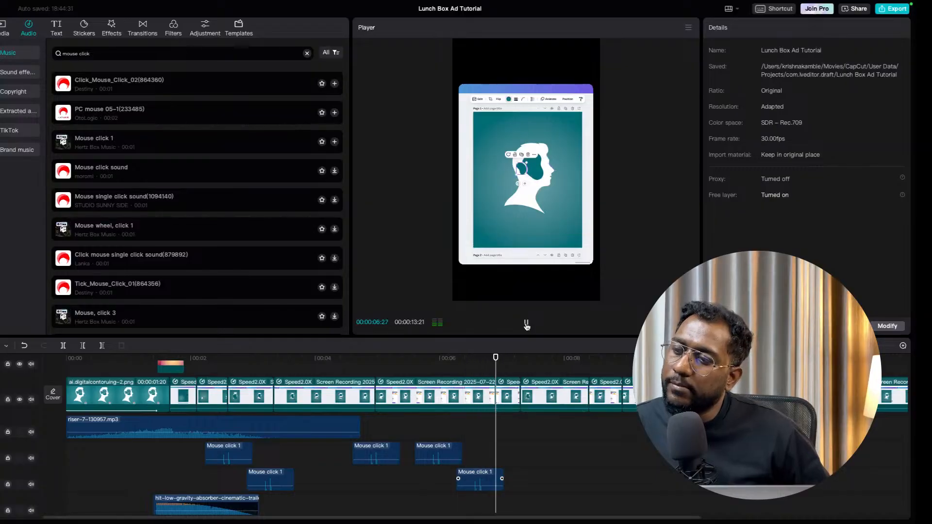
{"action": "left_click", "coordinate": [527, 323]}
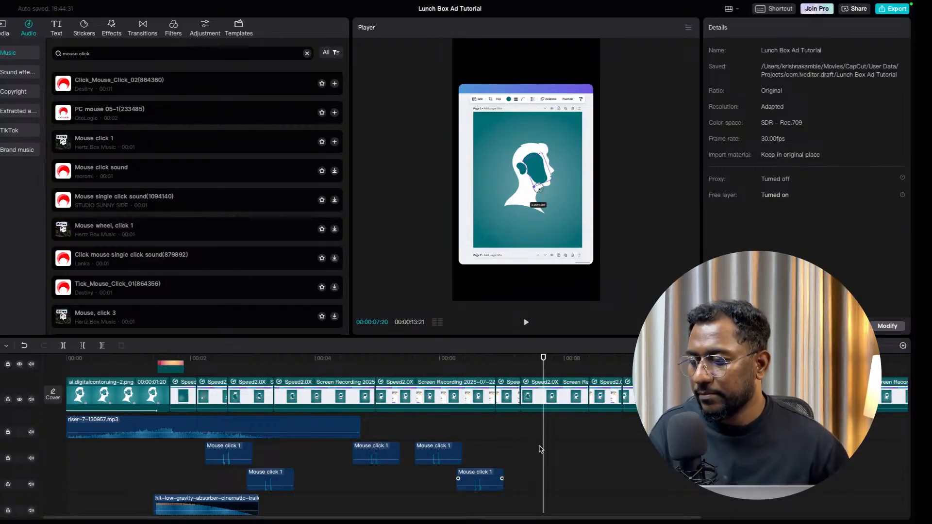
Paste a Mouse click 1 copy at the cut at 7 s 9 frames and move it earlier to start at about 6.9 s.
{"action": "left_click", "coordinate": [518, 371]}
{"action": "left_click_drag", "start_coordinate": [518, 372], "coordinate": [520, 373]}
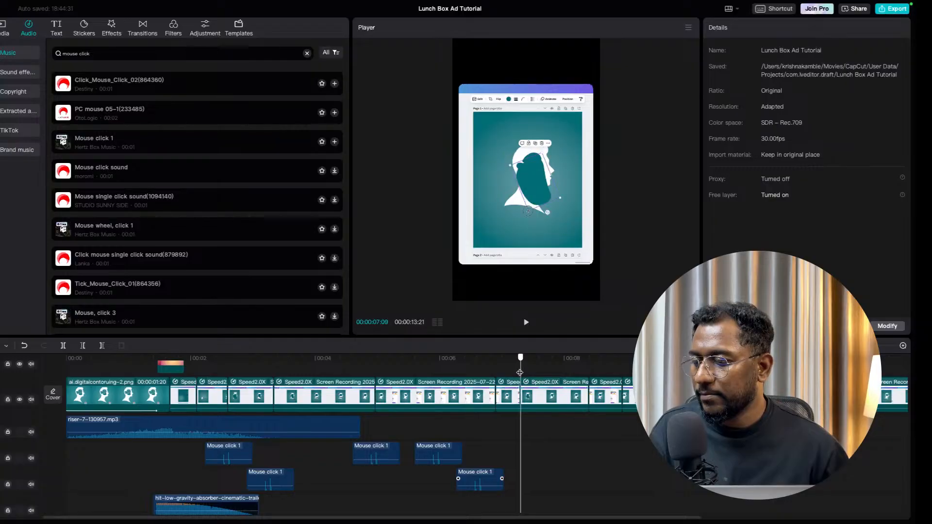
{"action": "key", "text": "super+v"}
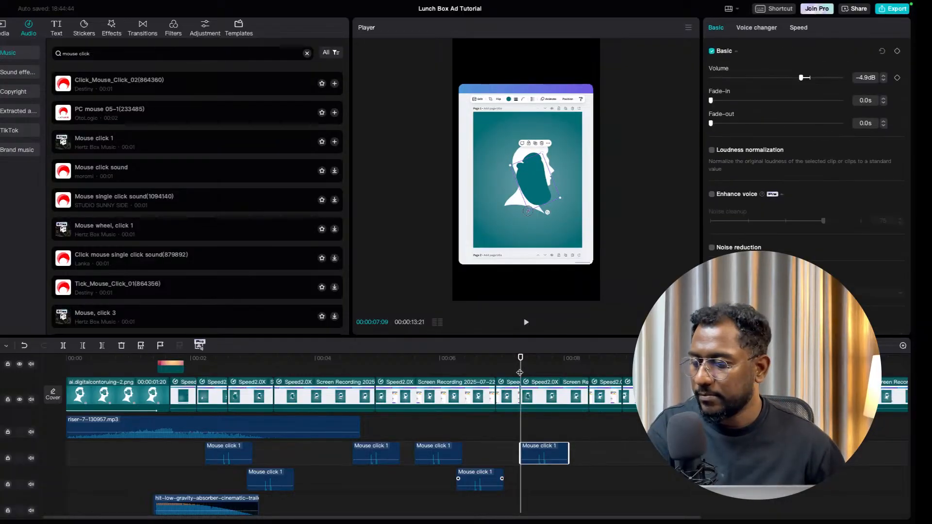
{"action": "left_click_drag", "start_coordinate": [551, 449], "coordinate": [527, 449]}
Paste a Mouse click 1 copy at 8 s 10 frames and move it earlier to start at about 8 s.
{"action": "left_click", "coordinate": [577, 374]}
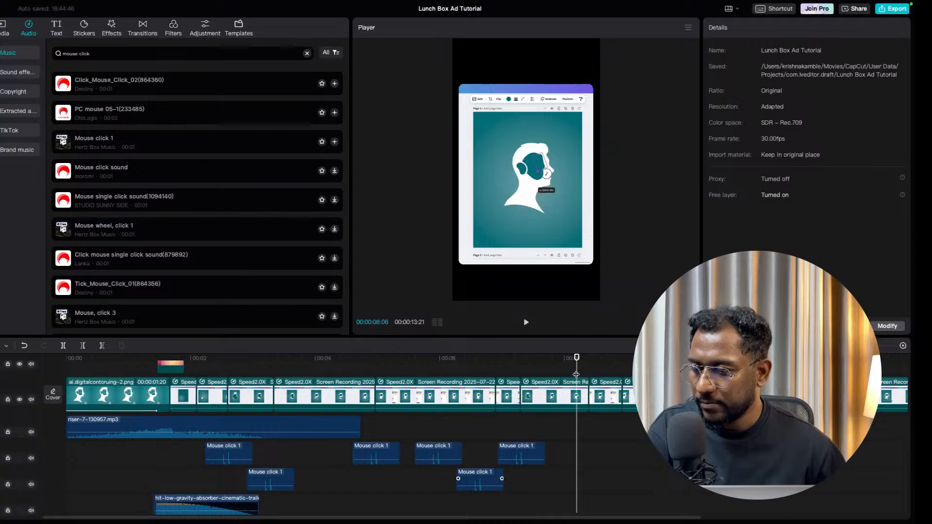
{"action": "key", "text": "space"}
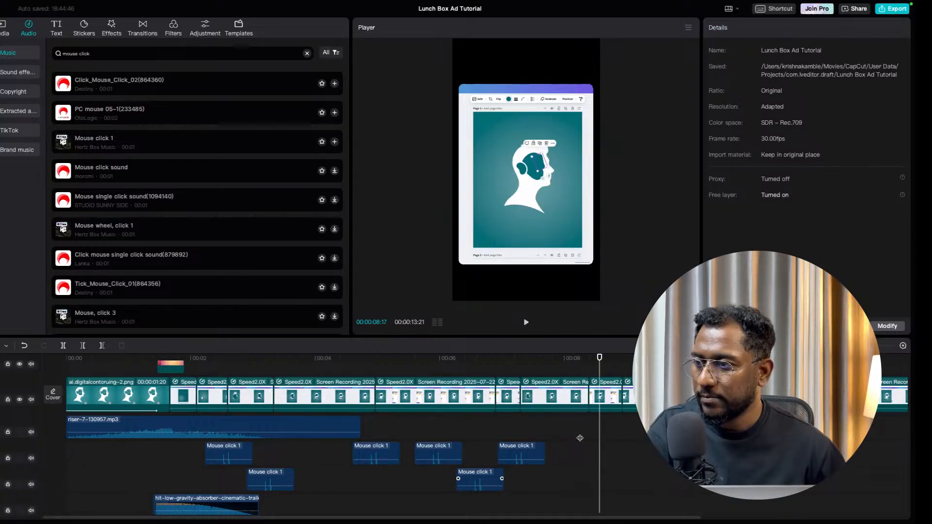
{"action": "left_click", "coordinate": [585, 443]}
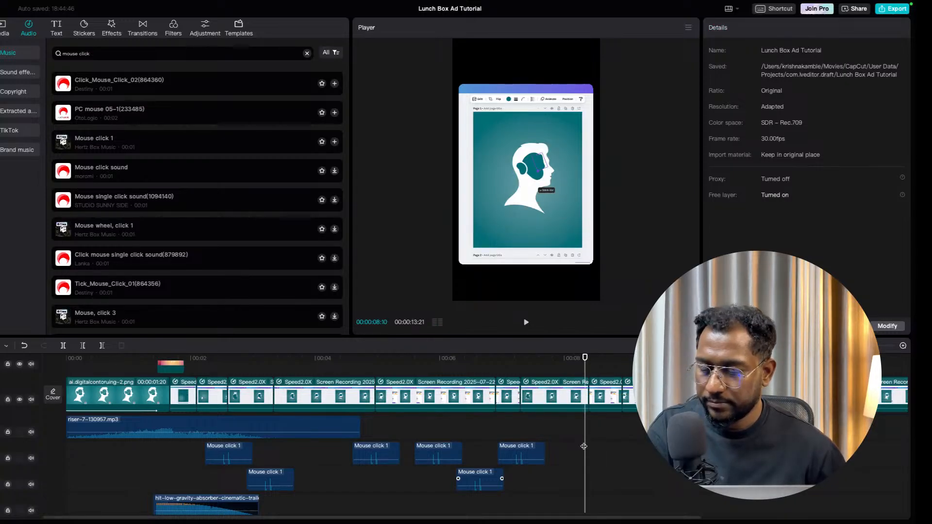
{"action": "key", "text": "ctrl+v"}
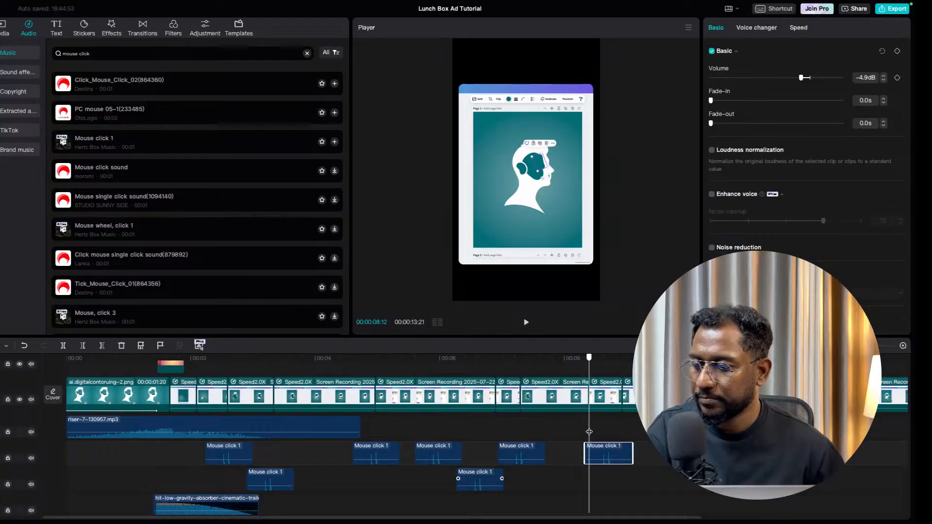
{"action": "left_click_drag", "start_coordinate": [610, 442], "coordinate": [596, 448]}
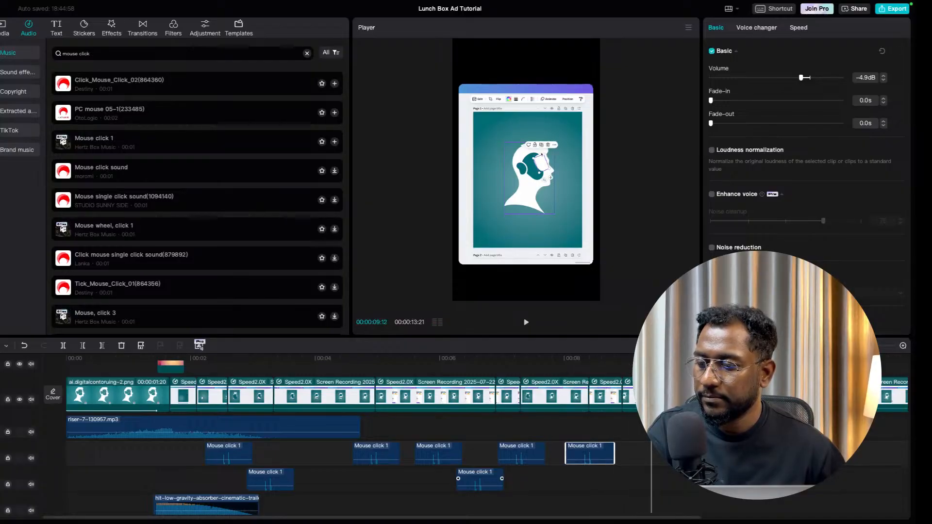
Paste a Mouse click 1 copy at about 9.1 s and move it earlier to start at about 8.9 s.
{"action": "left_click", "coordinate": [634, 375]}
{"action": "key", "text": "super+v"}
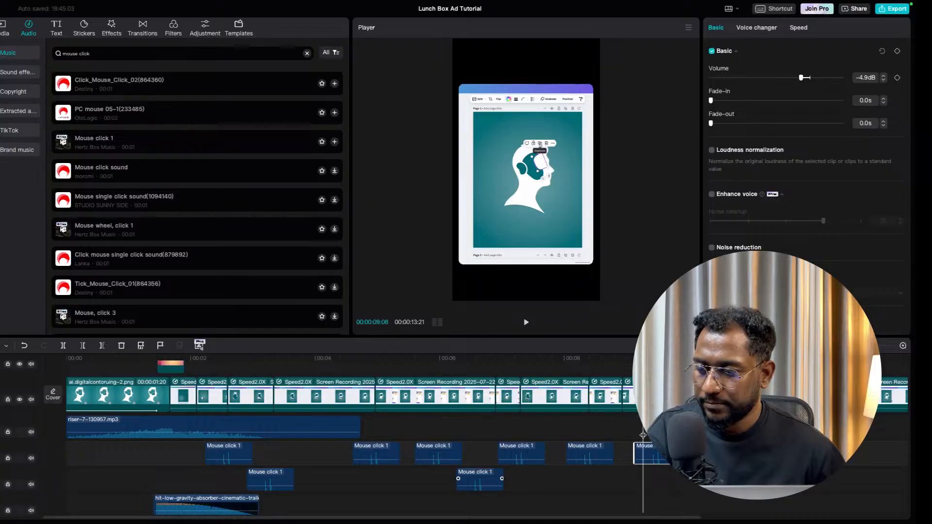
{"action": "left_click_drag", "start_coordinate": [668, 454], "coordinate": [653, 454]}
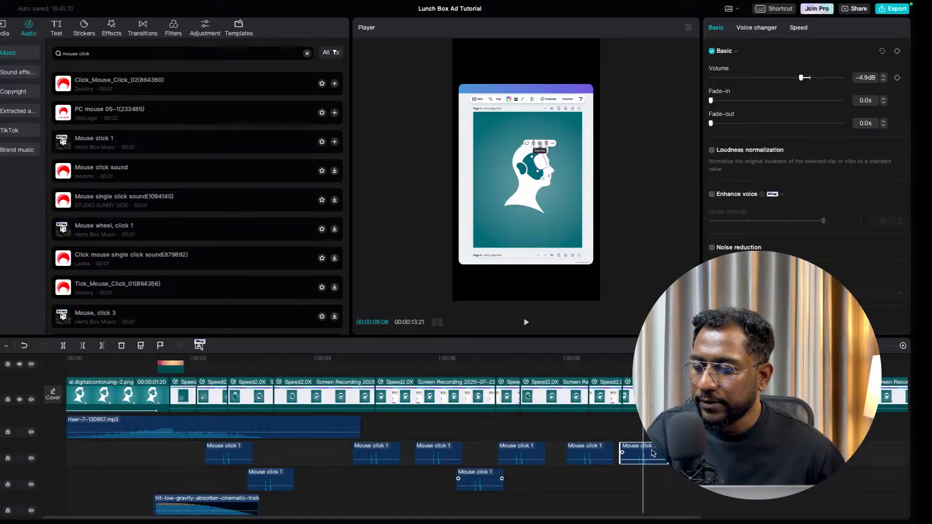
Replay the reel from 1 s 28 frames to check the timing of all the mouse click sounds.
{"action": "left_click", "coordinate": [464, 433]}
{"action": "left_click", "coordinate": [359, 429]}
{"action": "left_click", "coordinate": [306, 464]}
{"action": "left_click_drag", "start_coordinate": [306, 463], "coordinate": [186, 463]}
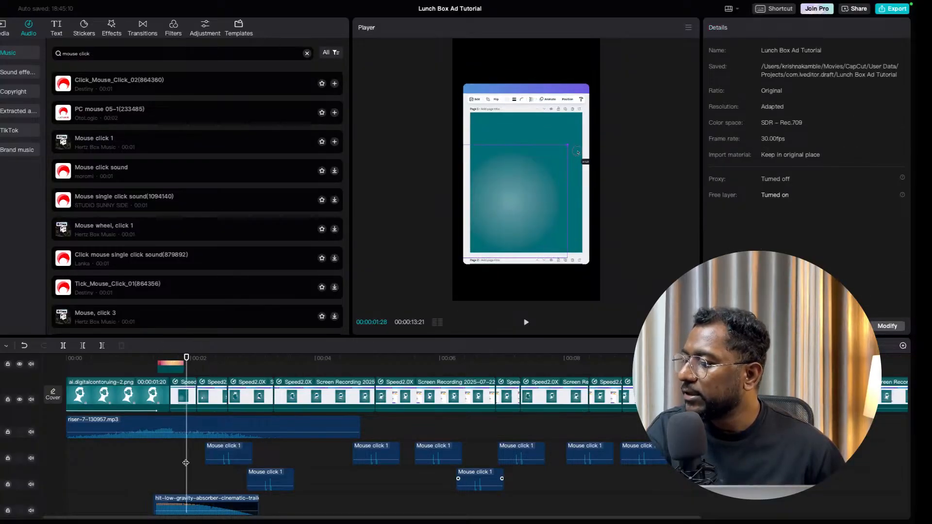
{"action": "left_click", "coordinate": [527, 322]}
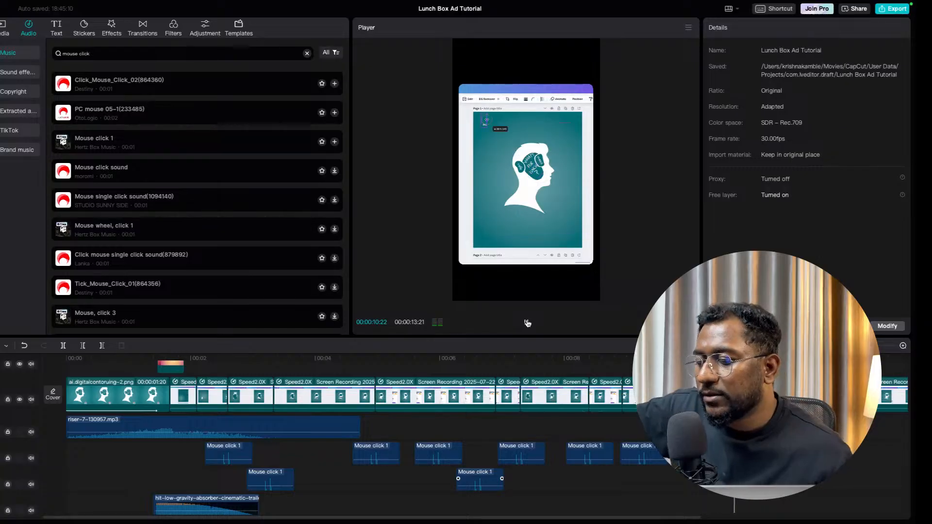
Replay from 4 s 19 frames and delete the Mouse click 1 copy that starts at about 6.3 s.
{"action": "left_click", "coordinate": [355, 476]}
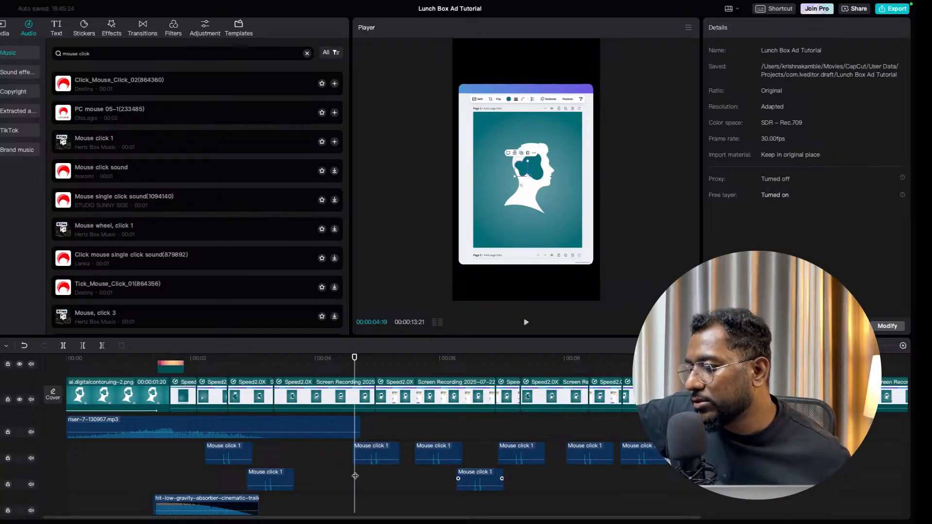
{"action": "left_click", "coordinate": [522, 330]}
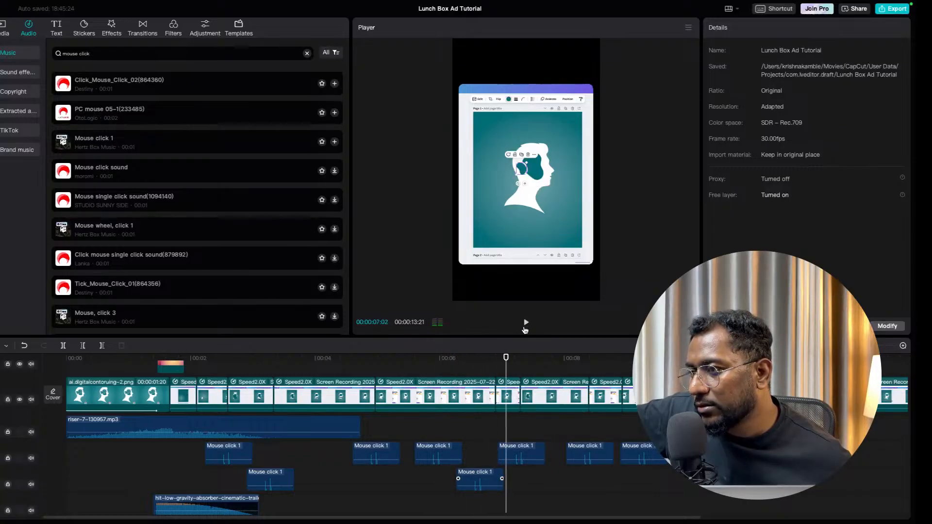
{"action": "left_click", "coordinate": [490, 479]}
{"action": "key", "text": "Delete"}
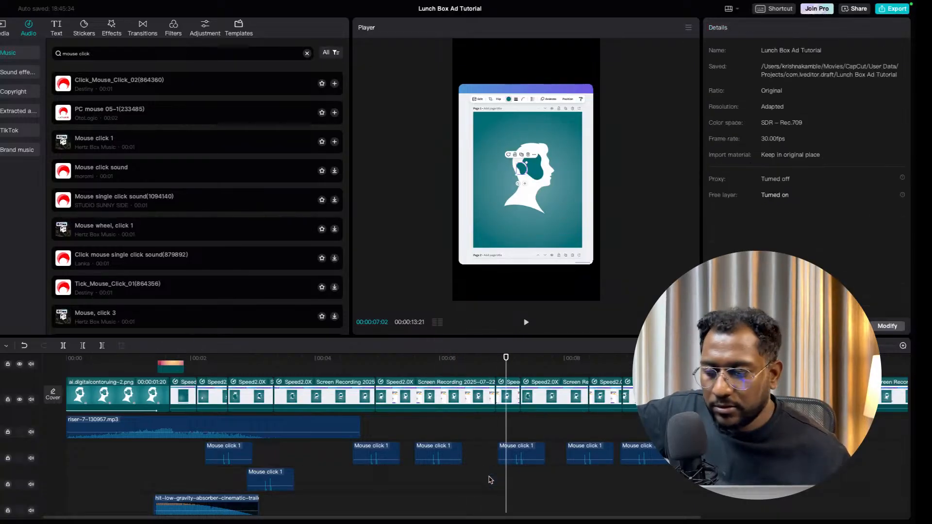
Continue playback from 7 s 2 frames and delete the Mouse click 1 copy that starts at about 8.9 s.
{"action": "left_click", "coordinate": [527, 323]}
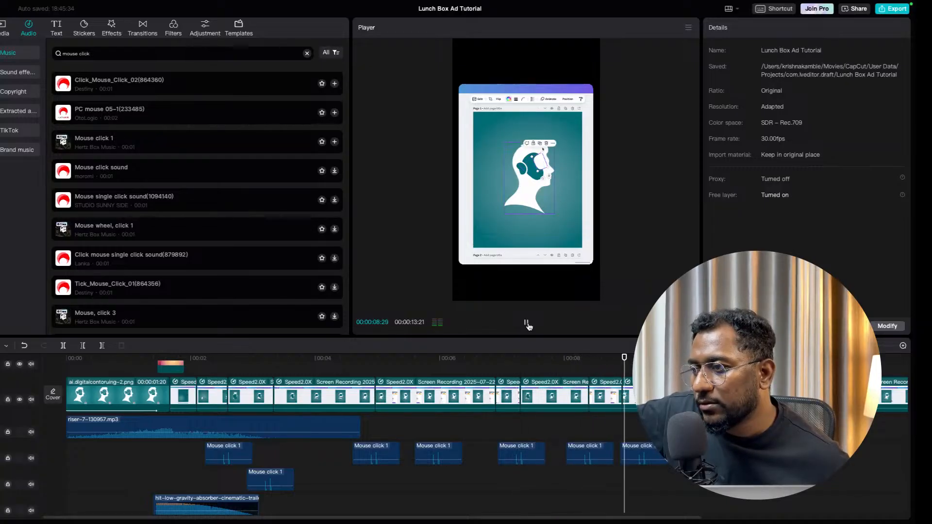
{"action": "left_click", "coordinate": [526, 323]}
{"action": "left_click", "coordinate": [643, 447]}
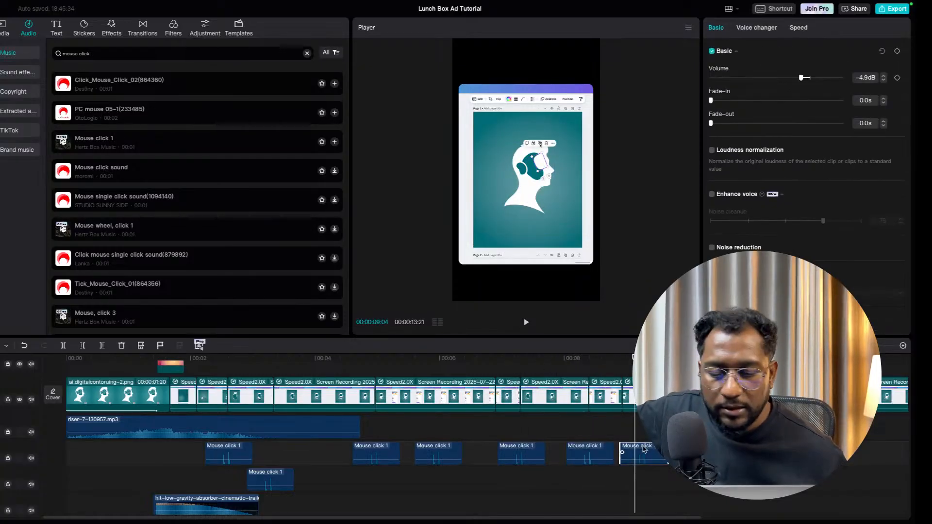
{"action": "key", "text": "Delete"}
Paste a Mouse click 1 copy at 10 s 21 frames and move it earlier to start at about 10.3 s.
{"action": "left_click_drag", "start_coordinate": [634, 358], "coordinate": [718, 358]}
{"action": "scroll", "coordinate": [487, 437], "scroll_direction": "up", "scroll_amount": 1}
{"action": "scroll", "coordinate": [545, 447], "scroll_direction": "right", "scroll_amount": 4}
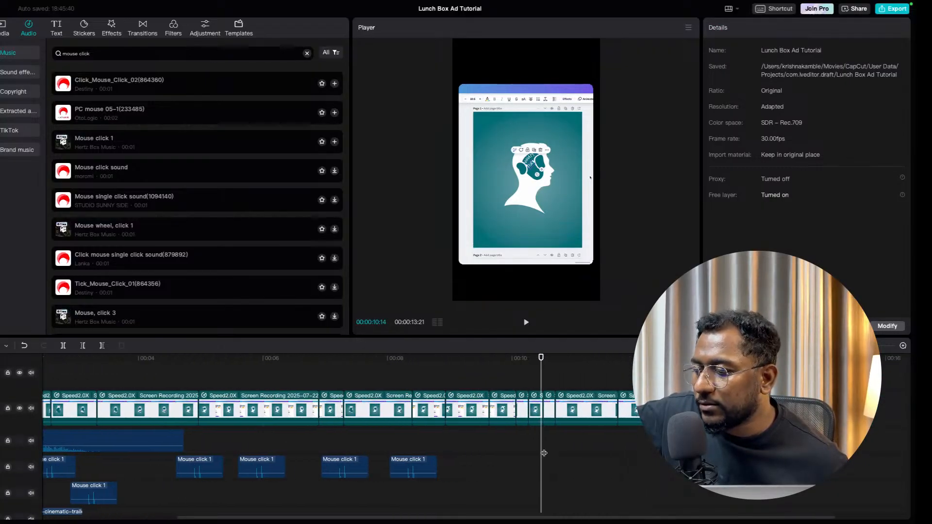
{"action": "mouse_move", "coordinate": [542, 456]}
{"action": "left_mouse_down"}
{"action": "mouse_move", "coordinate": [568, 463]}
{"action": "mouse_move", "coordinate": [555, 463]}
{"action": "left_mouse_up"}
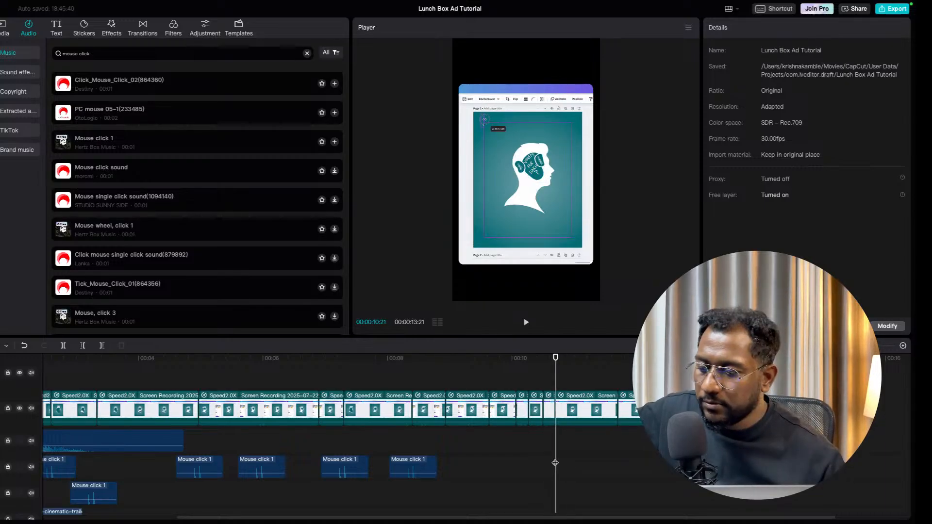
{"action": "key", "text": "ctrl+v"}
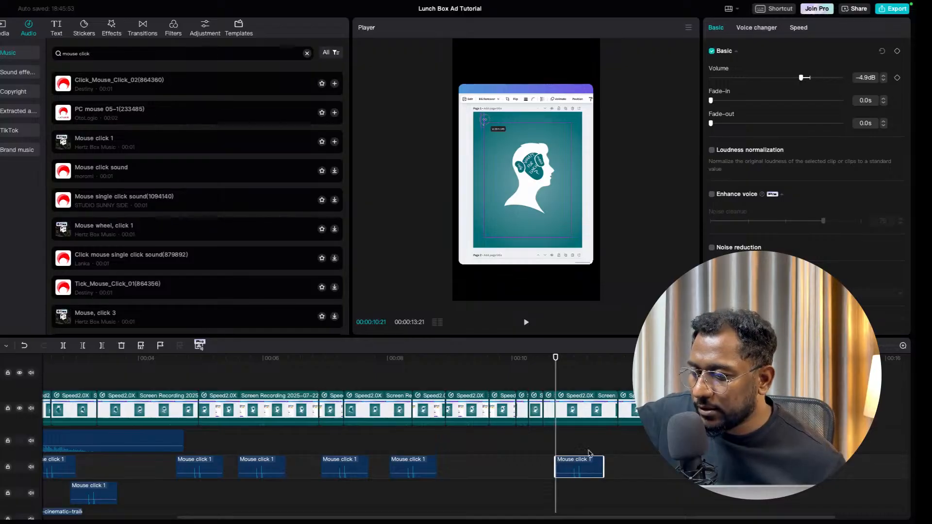
{"action": "left_click_drag", "start_coordinate": [596, 466], "coordinate": [575, 467]}
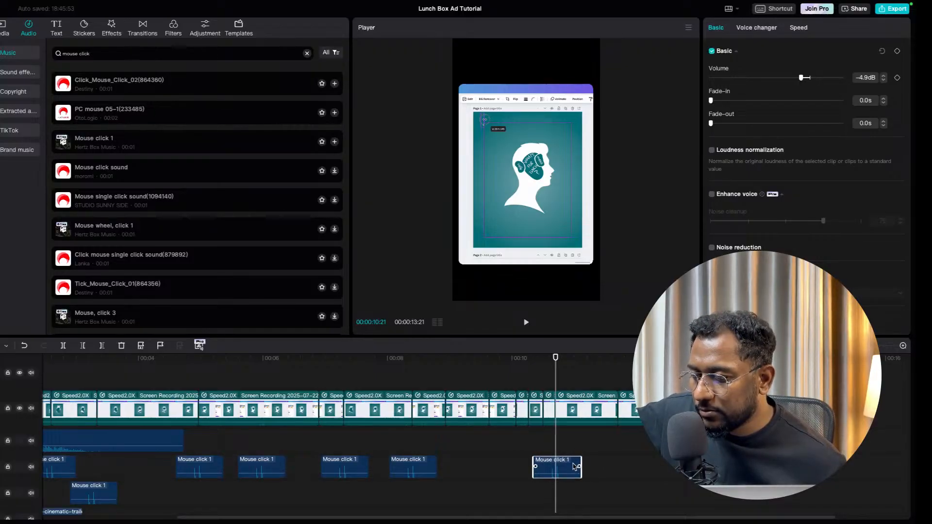
Replay the section up to 11 s 21 frames, try to split the video there, and undo the last edit.
{"action": "left_click", "coordinate": [492, 363]}
{"action": "left_click", "coordinate": [526, 323]}
{"action": "left_click", "coordinate": [526, 324]}
{"action": "left_click_drag", "start_coordinate": [614, 381], "coordinate": [617, 381]}
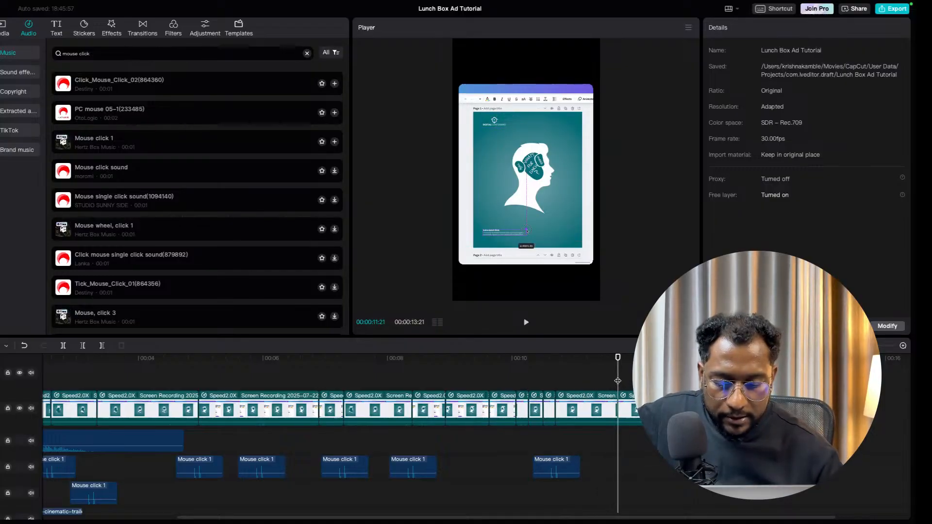
{"action": "key", "text": "super+b"}
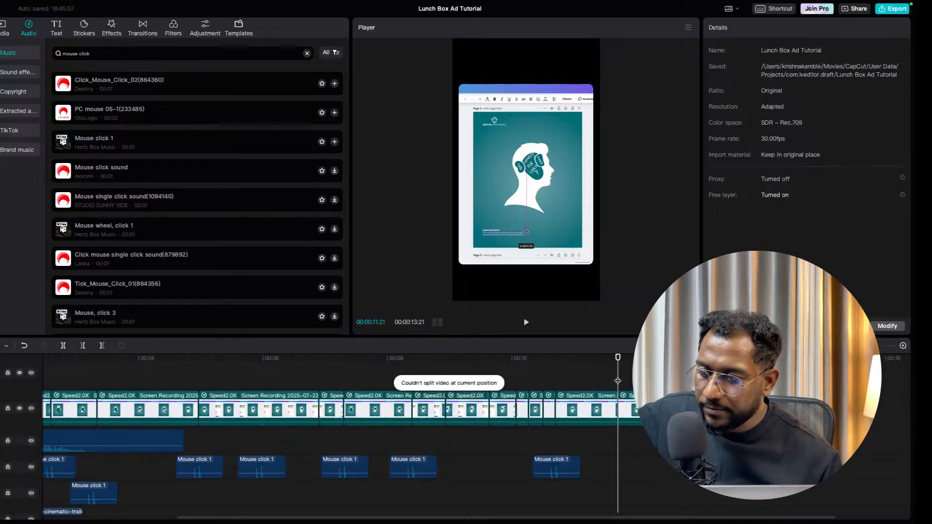
{"action": "key", "text": "super+z"}
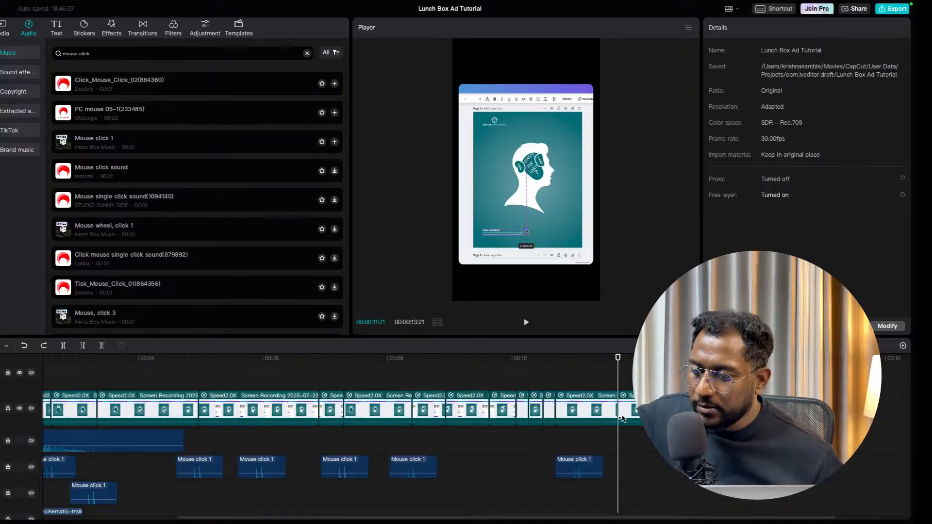
Move the Mouse click 1 copy at 10 s 21 frames earlier so that it starts at about 10.3 s.
{"action": "left_click", "coordinate": [543, 446]}
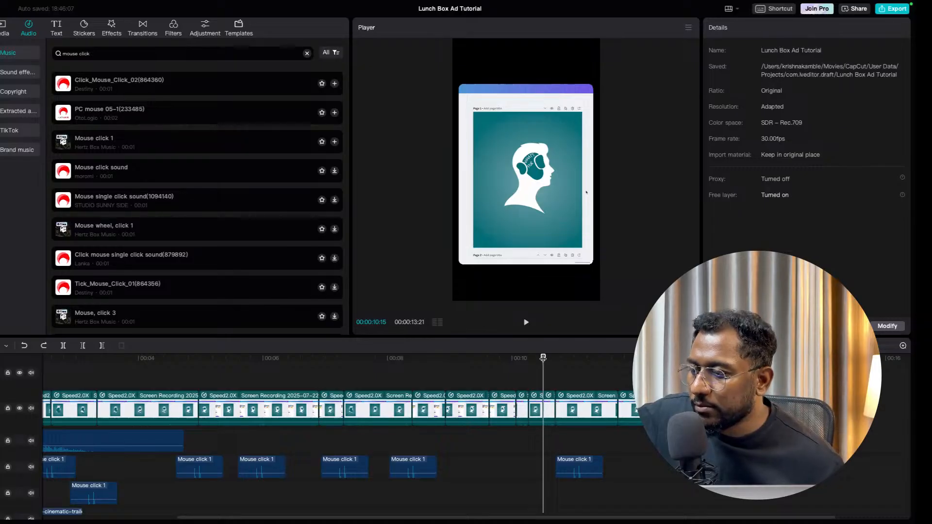
{"action": "left_click_drag", "start_coordinate": [544, 361], "coordinate": [555, 368]}
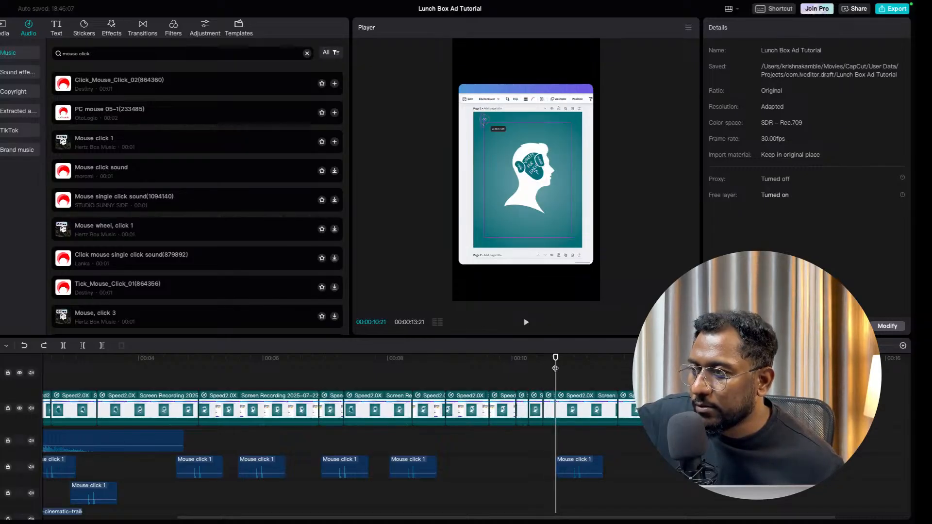
{"action": "left_click_drag", "start_coordinate": [595, 465], "coordinate": [571, 467]}
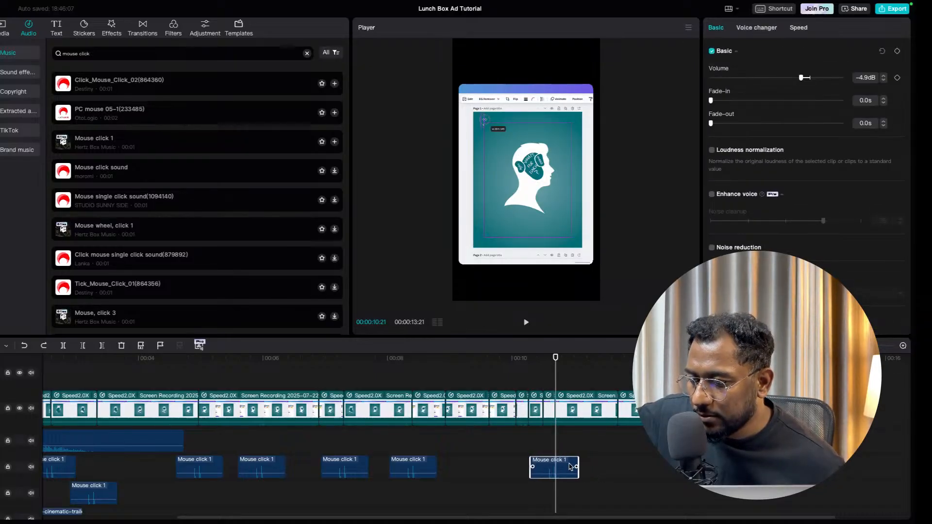
Paste a Mouse click 1 copy at 11 s 20 frames and move it earlier to start at about 11.3 s.
{"action": "left_click", "coordinate": [603, 365]}
{"action": "left_click_drag", "start_coordinate": [604, 365], "coordinate": [621, 368]}
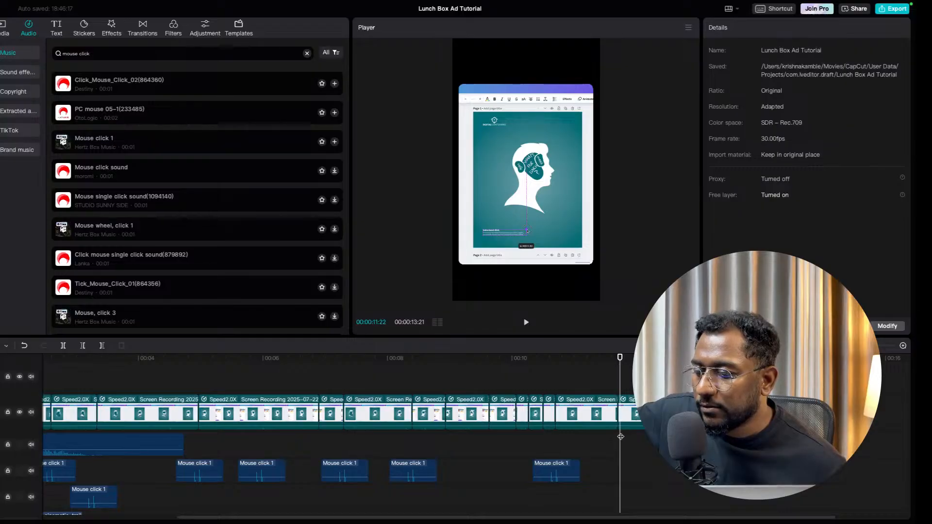
{"action": "left_click", "coordinate": [617, 470]}
{"action": "key", "text": "ctrl+v"}
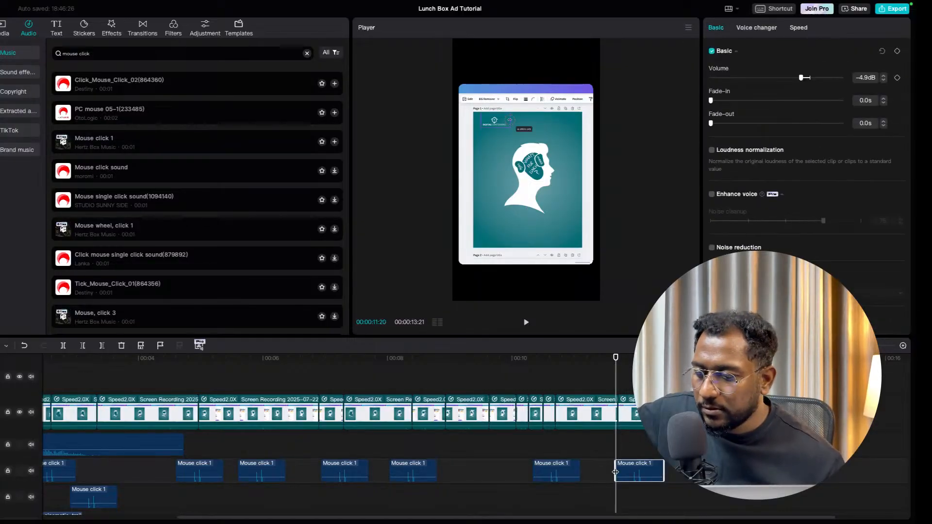
{"action": "key", "text": "Right"}
{"action": "left_click_drag", "start_coordinate": [637, 462], "coordinate": [620, 471]}
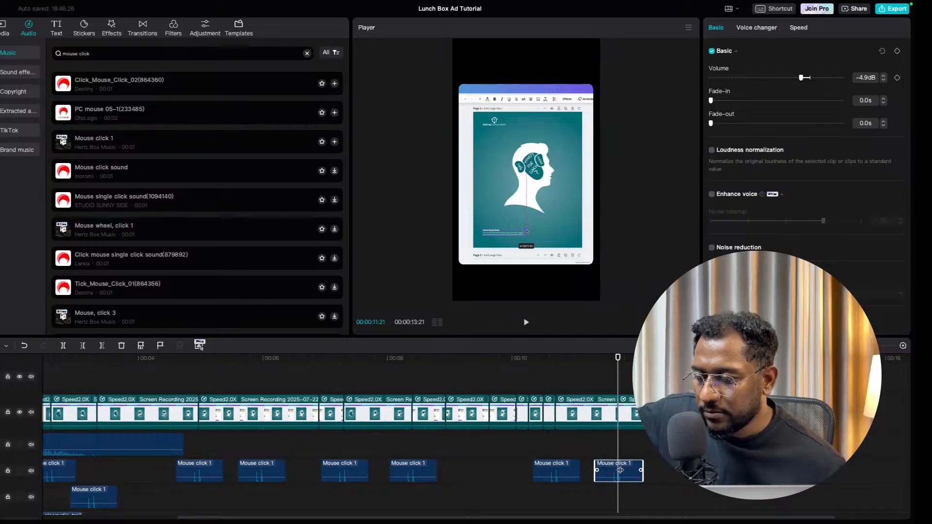
Replay from 11 s 6 frames and paste a Mouse click 1 copy at 12 s 20 frames.
{"action": "left_click", "coordinate": [588, 455]}
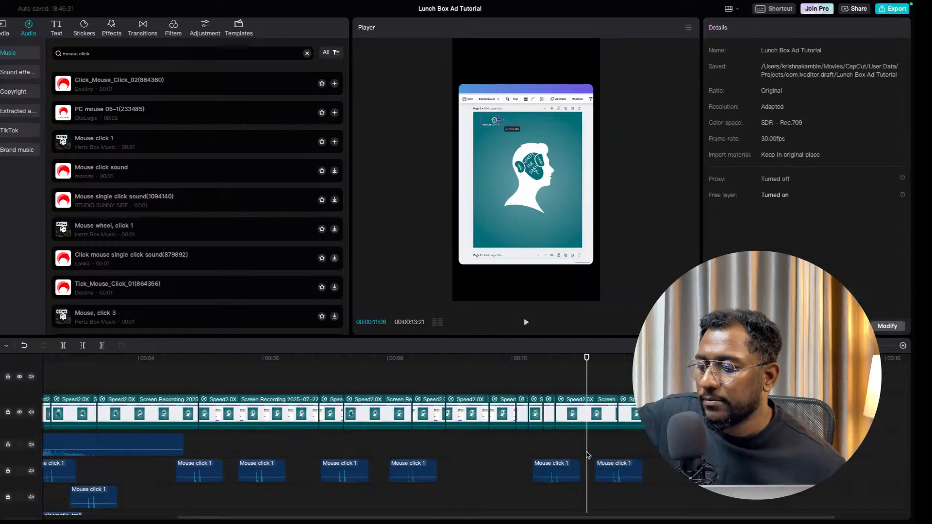
{"action": "left_click", "coordinate": [525, 325]}
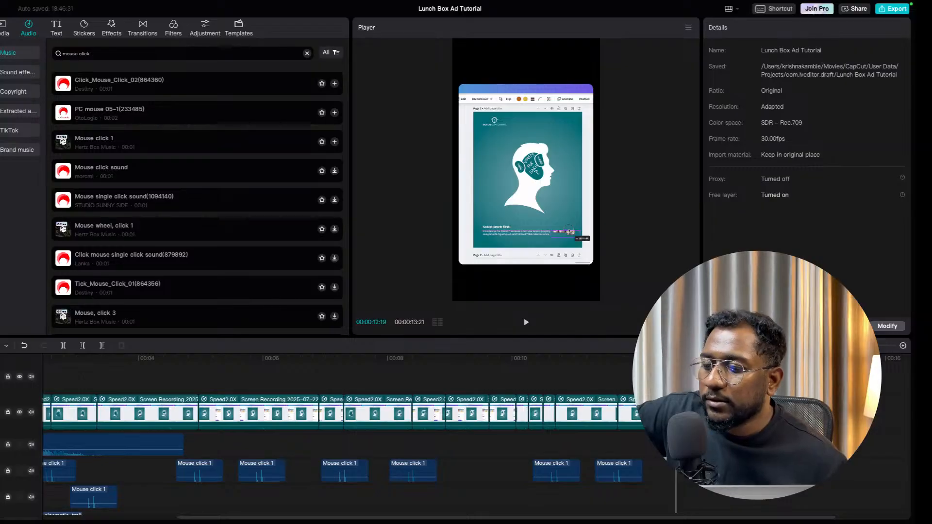
{"action": "key", "text": "Right"}
{"action": "key", "text": "Right"}
{"action": "key", "text": "Right"}
{"action": "key", "text": "Right"}
{"action": "key", "text": "Right"}
{"action": "key", "text": "Right"}
{"action": "key", "text": "Right"}
{"action": "key", "text": "Left"}
{"action": "key", "text": "Left"}
{"action": "key", "text": "Left"}
{"action": "key", "text": "Left"}
{"action": "key", "text": "Left"}
{"action": "key", "text": "Left"}
{"action": "key", "text": "Left"}
{"action": "key", "text": "Left"}
{"action": "key", "text": "Left"}
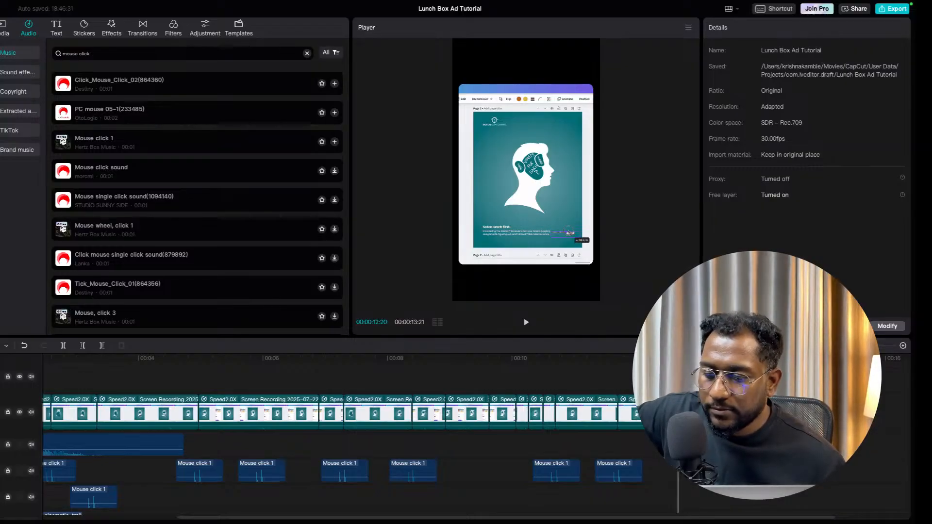
{"action": "key", "text": "super+v"}
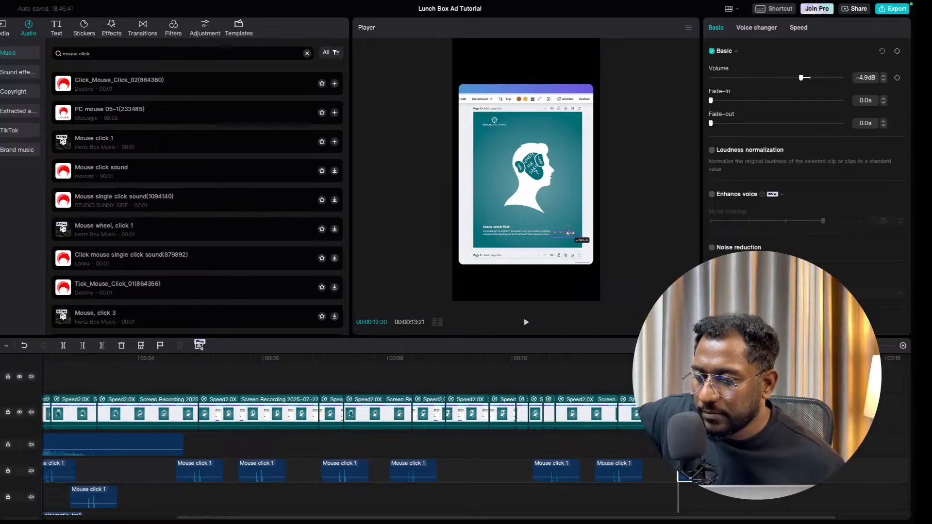
Examine the frames before 12 s 20 frames one by one for the moment the on-screen click happens.
{"action": "key", "text": "Left"}
{"action": "key", "text": "Left"}
{"action": "key", "text": "Left"}
{"action": "key", "text": "Left"}
{"action": "key", "text": "Left"}
{"action": "key", "text": "Left"}
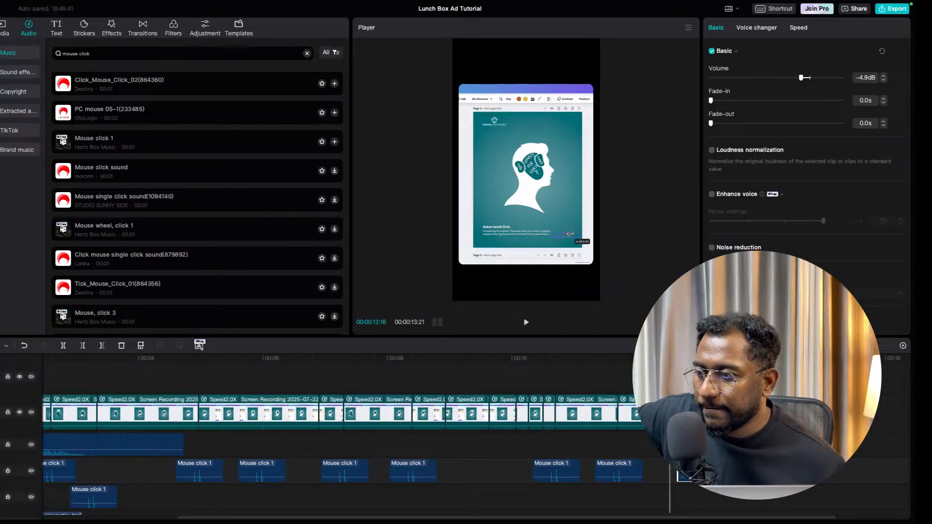
{"action": "key", "text": "Left"}
{"action": "key", "text": "Left"}
{"action": "key", "text": "Left"}
{"action": "key", "text": "Left"}
{"action": "key", "text": "Left"}
{"action": "key", "text": "Left"}
{"action": "key", "text": "Left"}
{"action": "key", "text": "Left"}
{"action": "key", "text": "Left"}
{"action": "key", "text": "Left"}
{"action": "key", "text": "Right"}
{"action": "key", "text": "Right"}
{"action": "key", "text": "Right"}
{"action": "key", "text": "Right"}
Replay from 11 s 29 frames and shorten the screen recording clip near 13 s by 4 frames.
{"action": "left_click", "coordinate": [632, 376]}
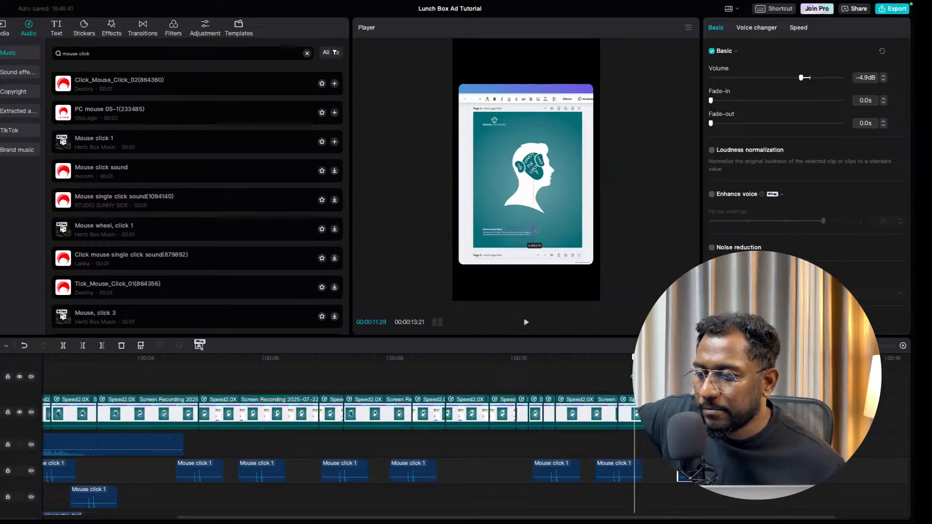
{"action": "left_click", "coordinate": [527, 323]}
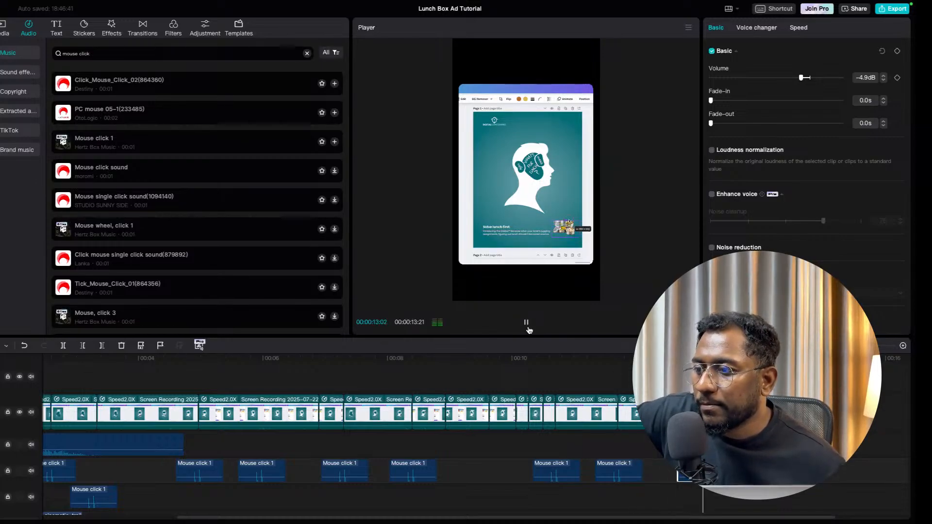
{"action": "left_click", "coordinate": [695, 413]}
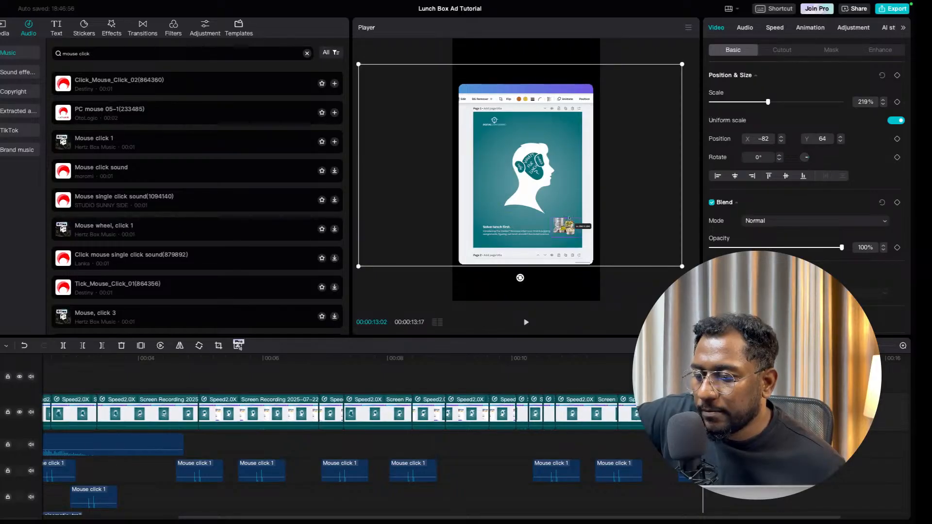
Find the click moment around 12 s 9 frames and move the last Mouse click 1 copy earlier to start at about 11.9 s.
{"action": "left_click", "coordinate": [657, 377]}
{"action": "key", "text": "Left"}
{"action": "key", "text": "Left"}
{"action": "key", "text": "Right"}
{"action": "key", "text": "Right"}
{"action": "key", "text": "Right"}
{"action": "key", "text": "Right"}
{"action": "key", "text": "Right"}
{"action": "key", "text": "Right"}
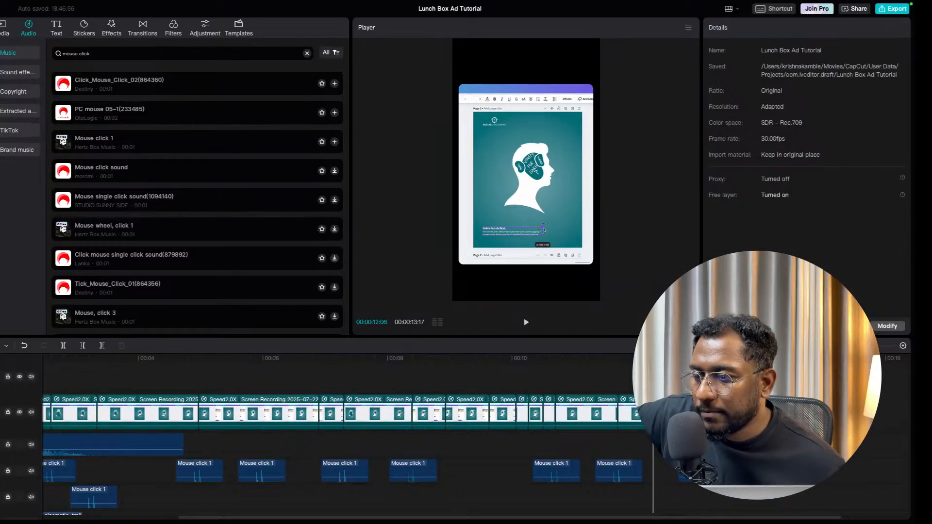
{"action": "key", "text": "Left"}
{"action": "key", "text": "Left"}
{"action": "key", "text": "Left"}
{"action": "key", "text": "Left"}
{"action": "key", "text": "Left"}
{"action": "key", "text": "Left"}
{"action": "key", "text": "Left"}
{"action": "key", "text": "Left"}
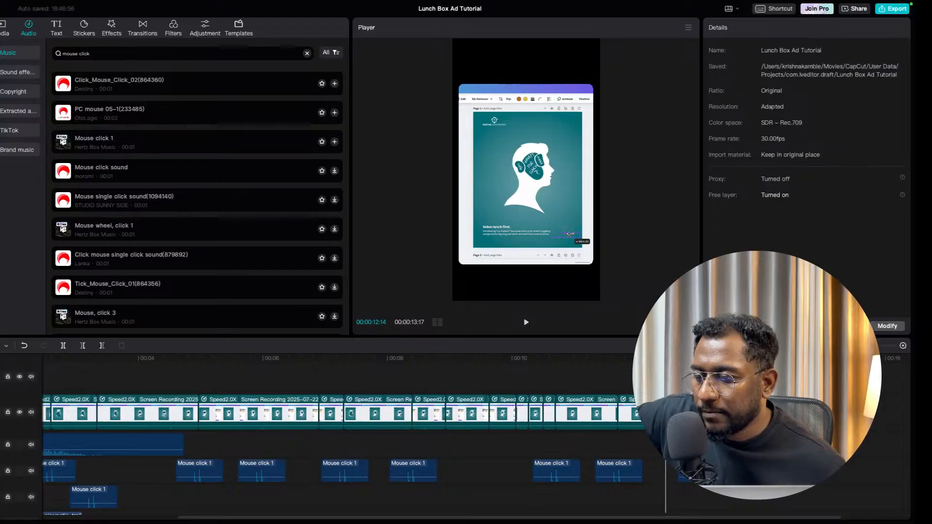
{"action": "left_click_drag", "start_coordinate": [709, 471], "coordinate": [663, 468]}
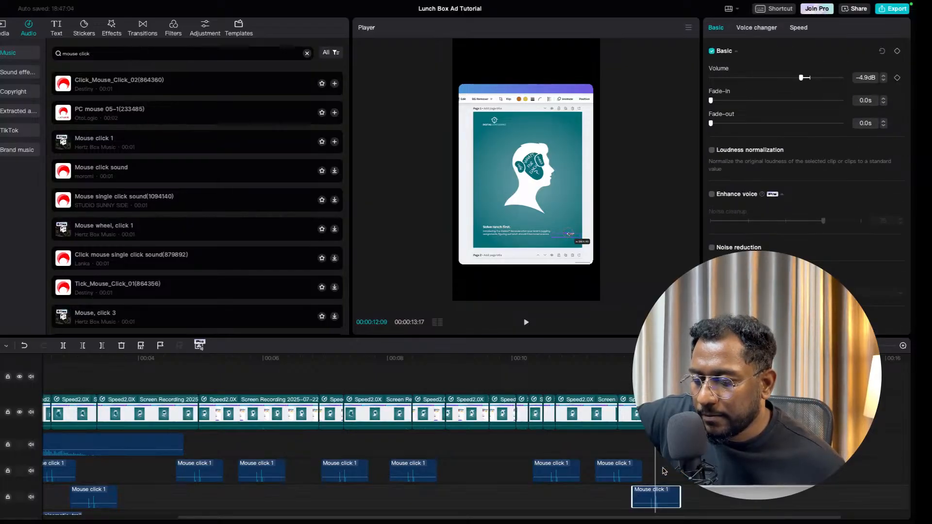
Replay the reel from the beginning to check the click sounds against the edits, and return to the start.
{"action": "left_click", "coordinate": [615, 442]}
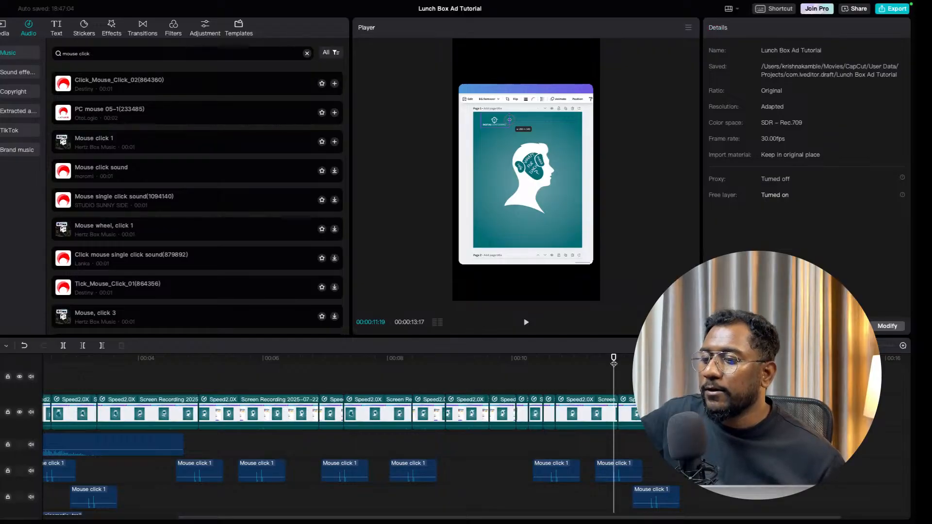
{"action": "left_click_drag", "start_coordinate": [615, 368], "coordinate": [304, 403]}
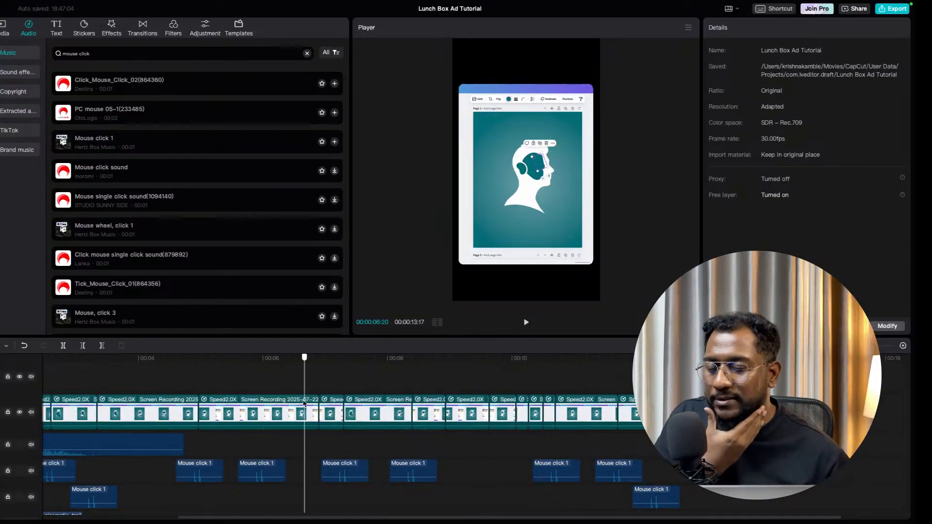
{"action": "key", "text": "Home"}
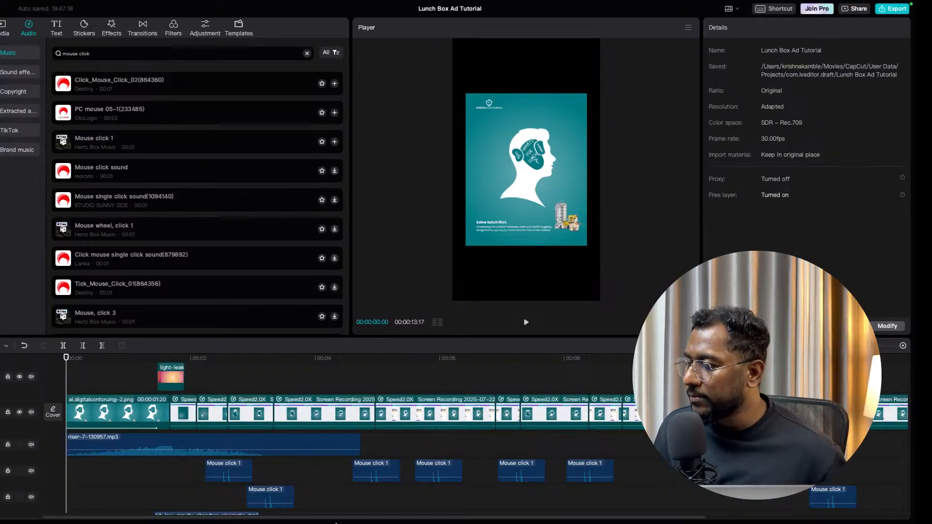
{"action": "left_click", "coordinate": [133, 490]}
{"action": "left_click_drag", "start_coordinate": [134, 369], "coordinate": [30, 416]}
{"action": "left_click", "coordinate": [526, 322]}
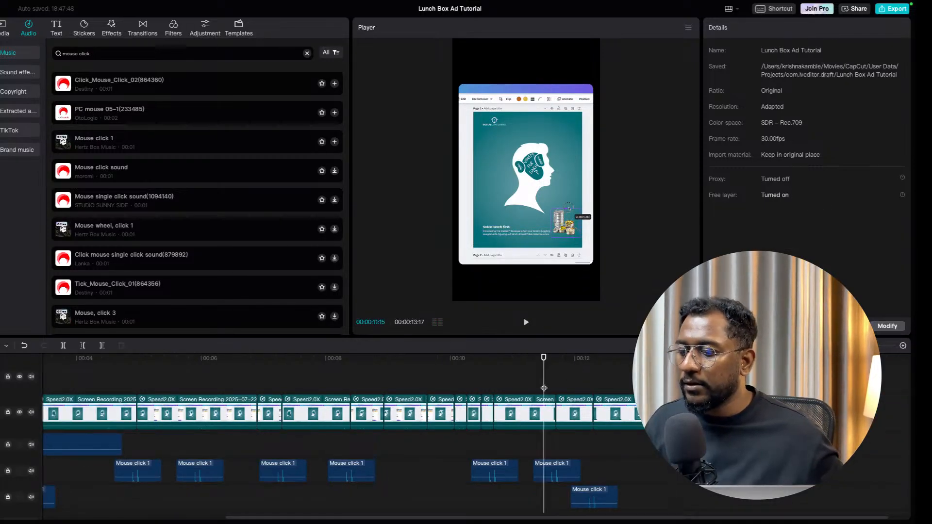
{"action": "left_click", "coordinate": [102, 411]}
{"action": "left_click", "coordinate": [99, 374]}
{"action": "key", "text": "Home"}
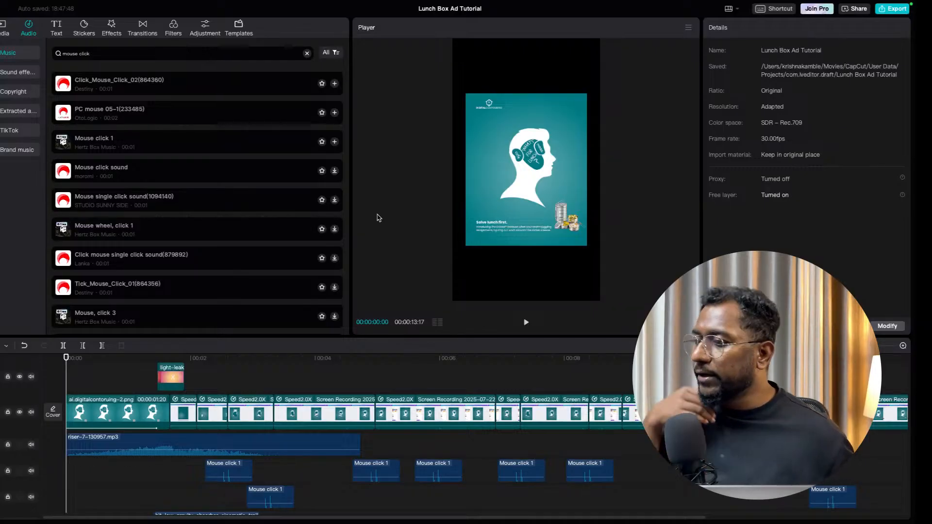
{"action": "scroll", "coordinate": [100, 488], "scroll_direction": "down", "scroll_amount": 2}
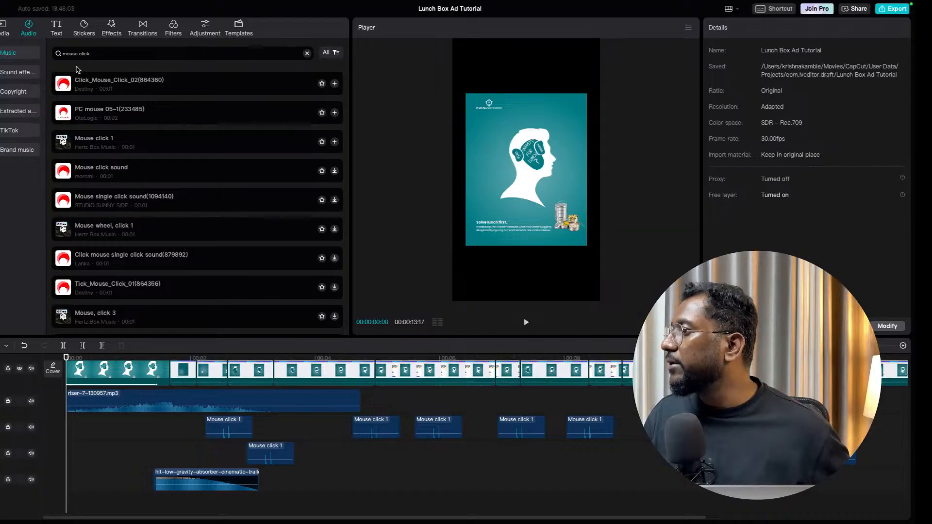
Add Bg for new reel.png from the IG media folder to an overlay track at the start of the timeline.
{"action": "left_click", "coordinate": [3, 28]}
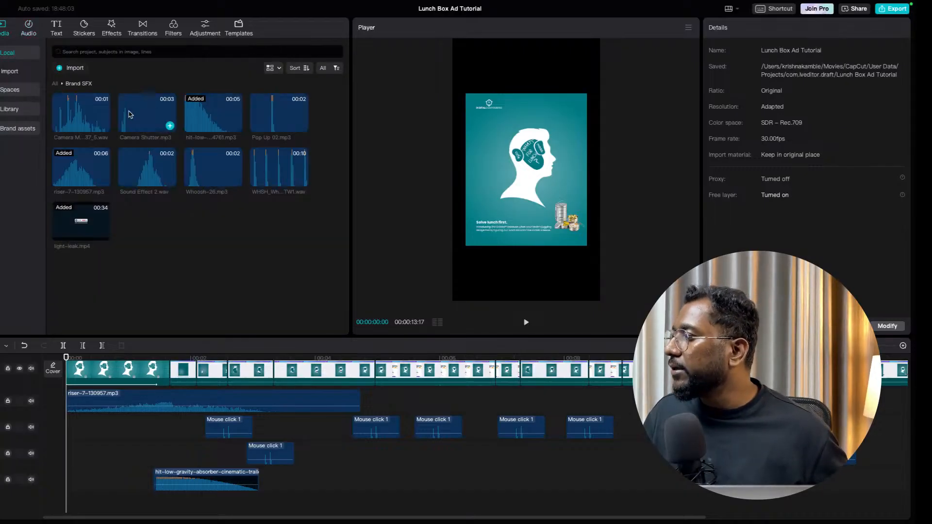
{"action": "left_click", "coordinate": [56, 85]}
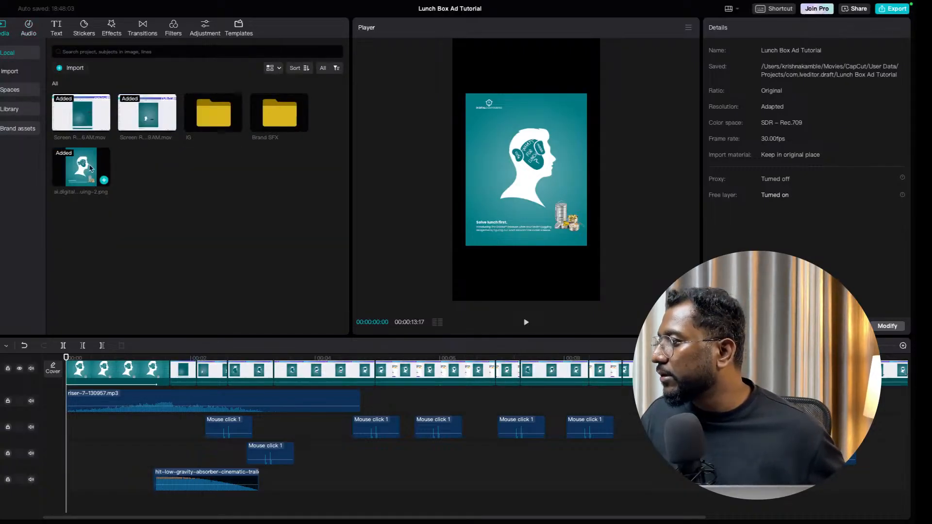
{"action": "double_click", "coordinate": [217, 123]}
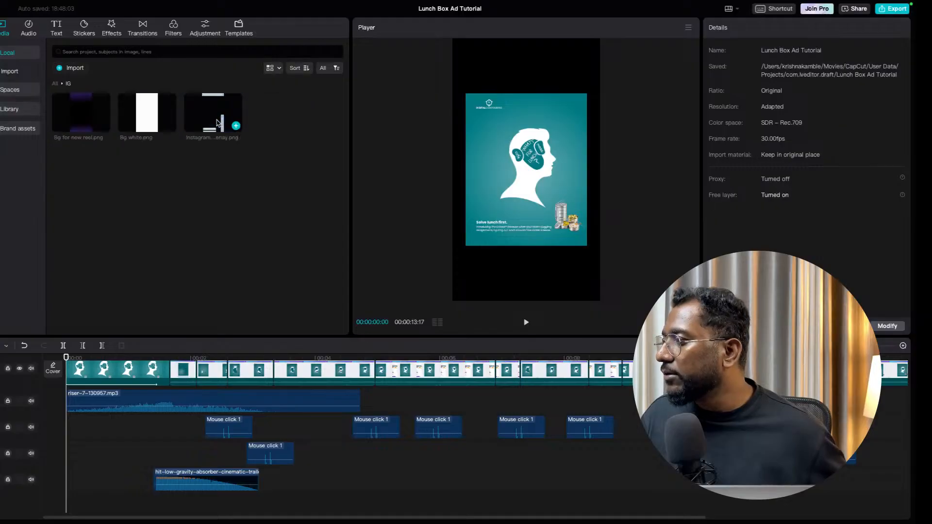
{"action": "left_click_drag", "start_coordinate": [82, 113], "coordinate": [73, 458]}
{"action": "scroll", "coordinate": [129, 441], "scroll_direction": "up", "scroll_amount": 2}
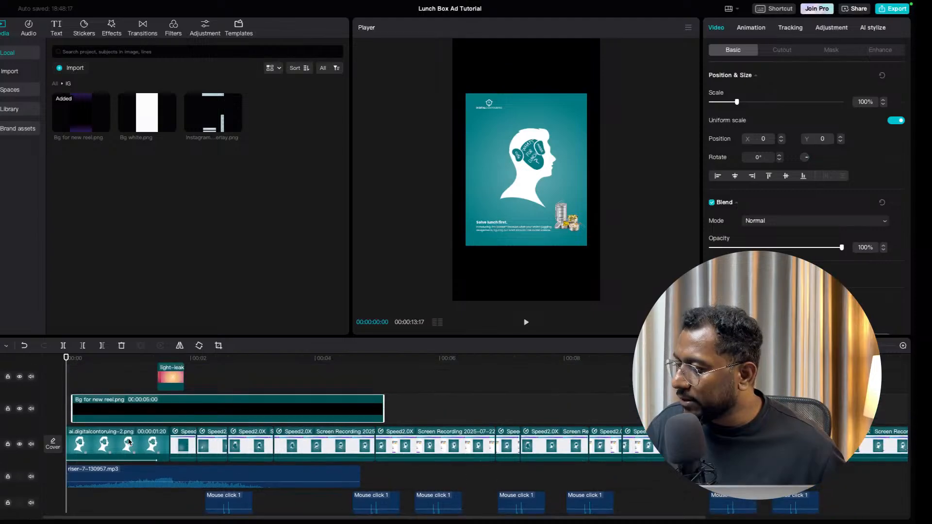
Try to move the Bg for new reel.png clip beneath the main video track, starting at 0 s.
{"action": "left_click_drag", "start_coordinate": [139, 403], "coordinate": [136, 468]}
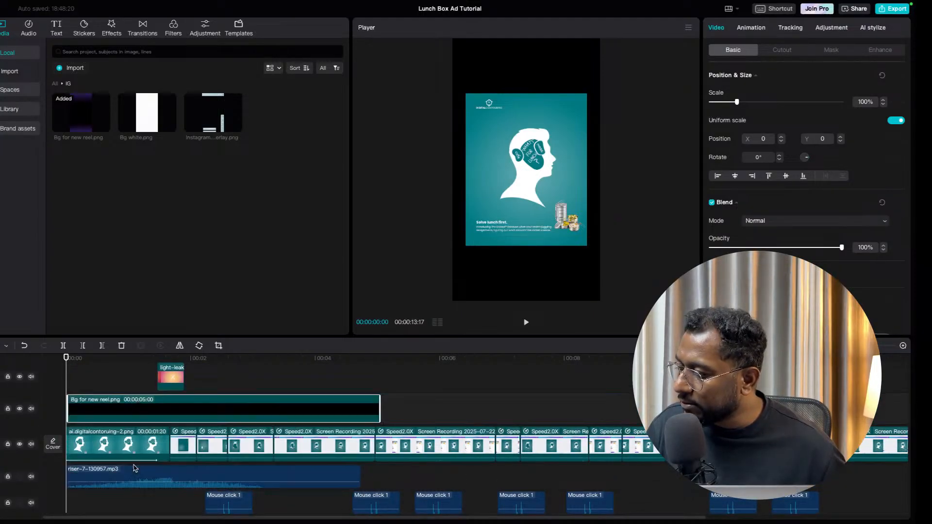
{"action": "left_click_drag", "start_coordinate": [134, 421], "coordinate": [130, 469]}
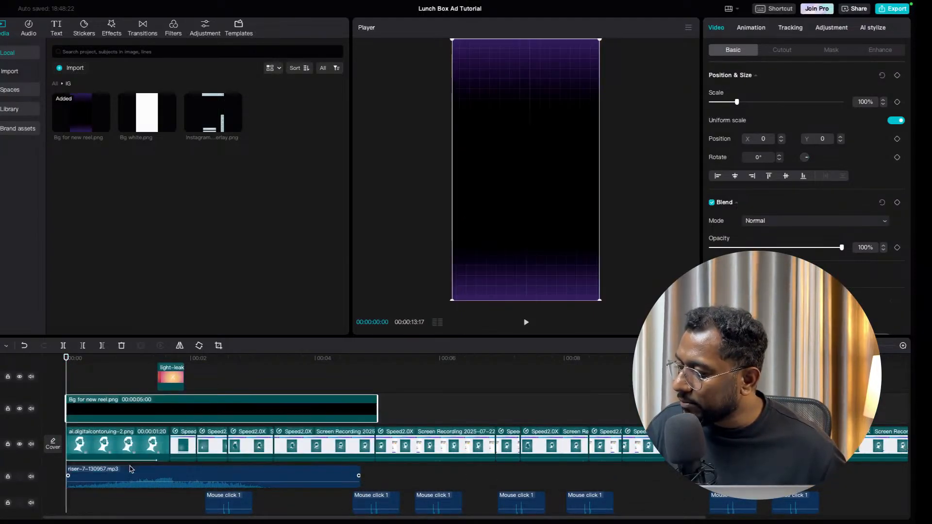
{"action": "left_click_drag", "start_coordinate": [130, 415], "coordinate": [129, 471]}
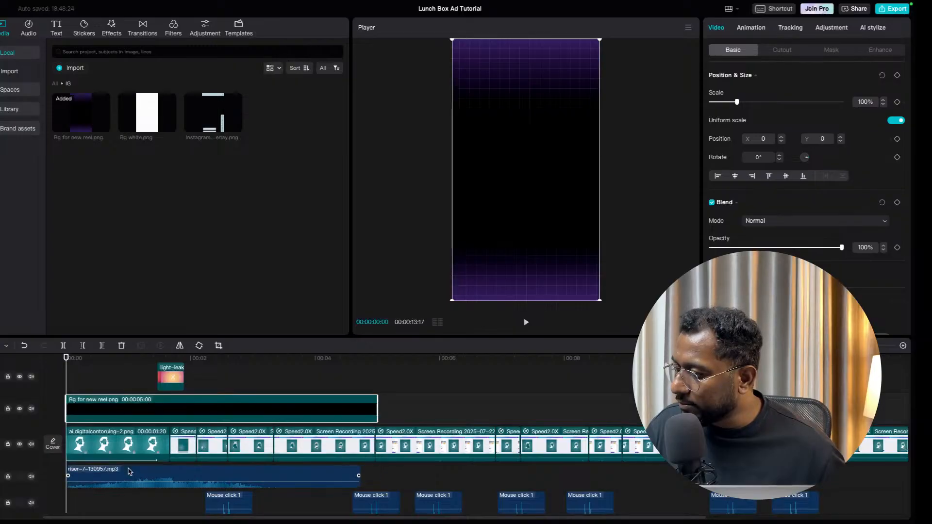
{"action": "left_click_drag", "start_coordinate": [148, 414], "coordinate": [141, 496]}
{"action": "left_click_drag", "start_coordinate": [151, 411], "coordinate": [149, 499]}
{"action": "right_click", "coordinate": [232, 408]}
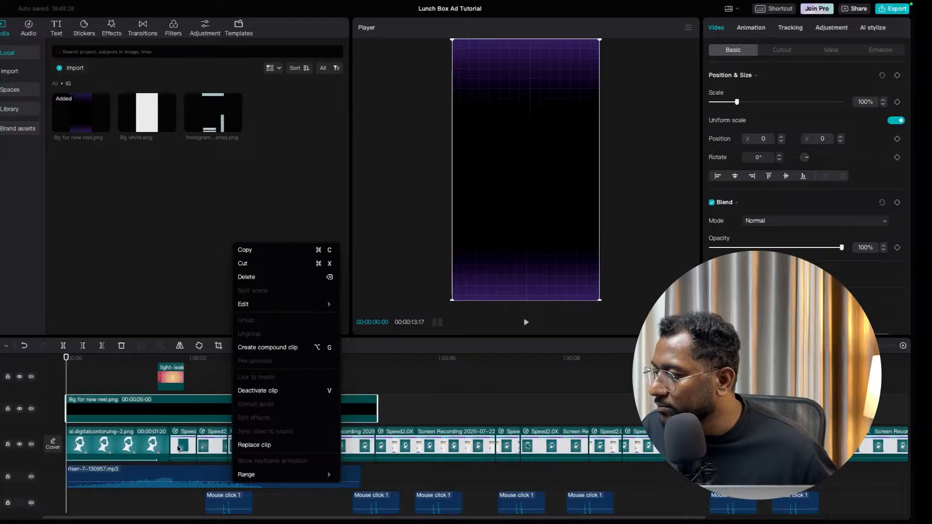
{"action": "left_click", "coordinate": [154, 407]}
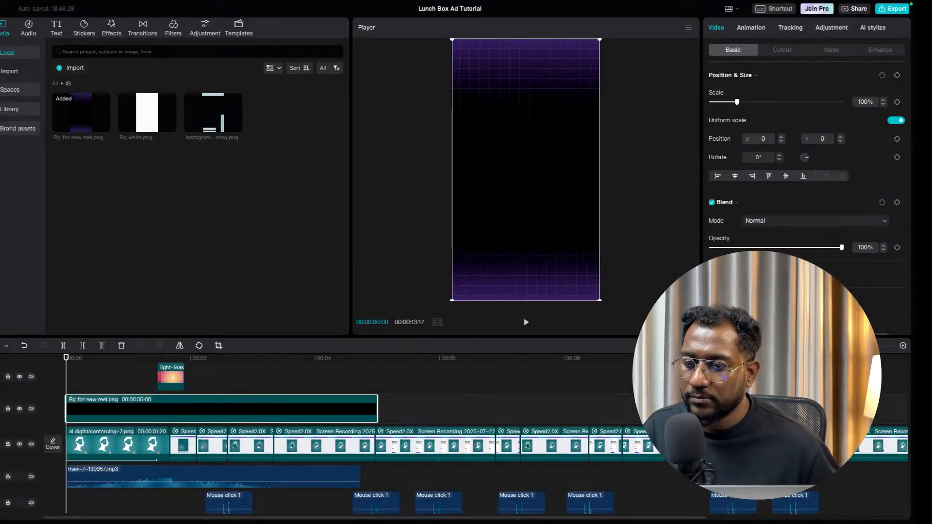
Select the ad image and all screen recording clips on the main track and move them together to an overlay track.
{"action": "key", "text": "super+minus"}
{"action": "left_click_drag", "start_coordinate": [712, 449], "coordinate": [188, 485]}
{"action": "left_click", "coordinate": [711, 403]}
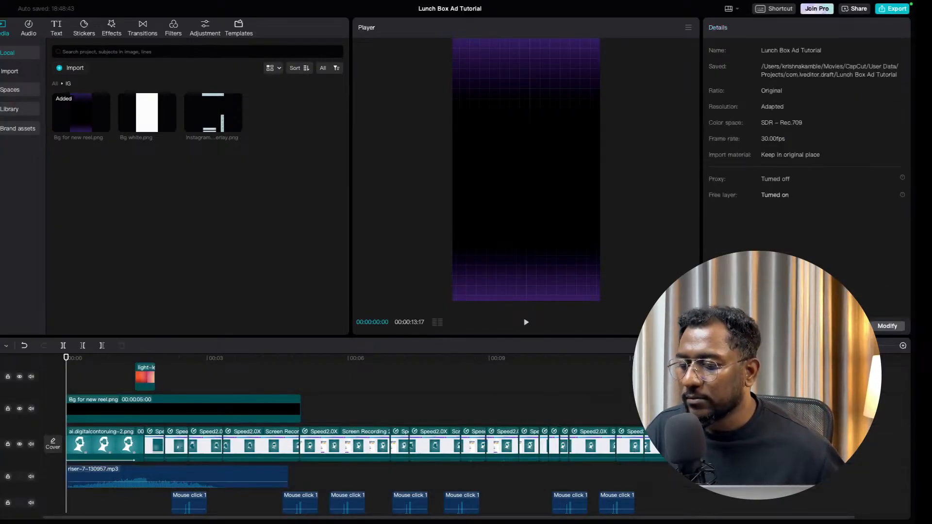
{"action": "left_click_drag", "start_coordinate": [508, 444], "coordinate": [119, 452]}
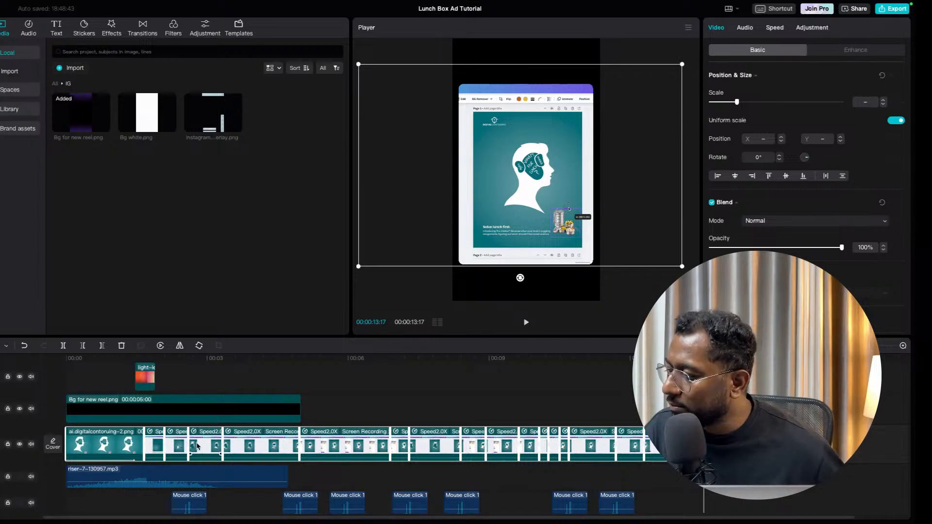
{"action": "left_click_drag", "start_coordinate": [204, 444], "coordinate": [195, 386]}
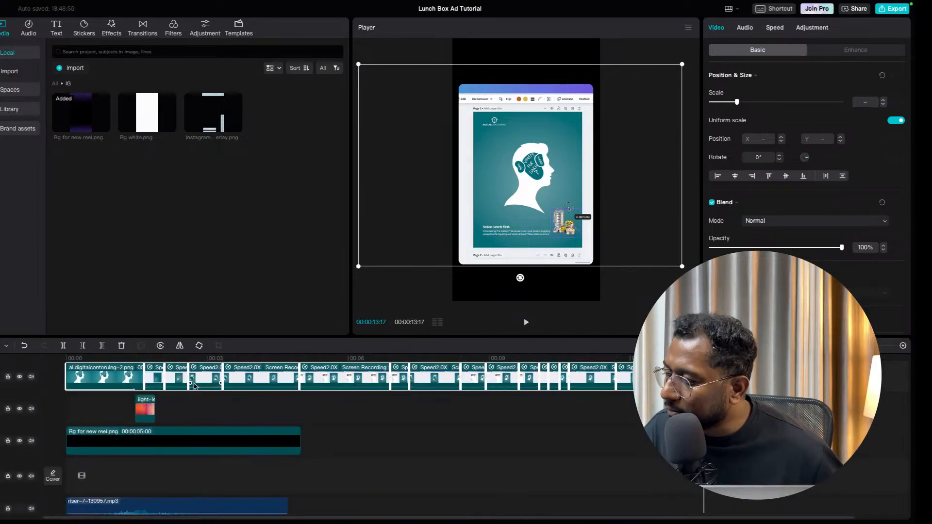
Move the Bg for new reel.png clip to the emptied main track and the light-leak clip above the video clips.
{"action": "left_click", "coordinate": [181, 444]}
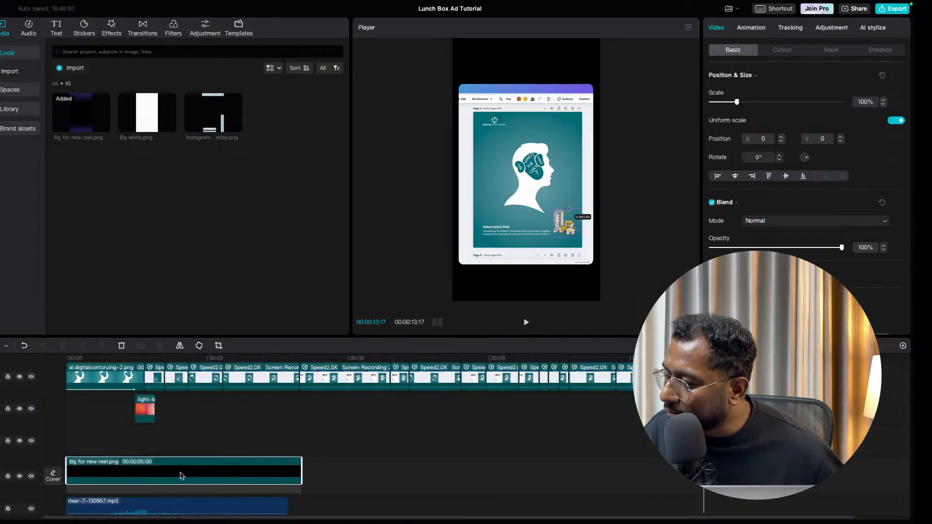
{"action": "scroll", "coordinate": [564, 374], "scroll_direction": "up", "scroll_amount": 1}
{"action": "left_click_drag", "start_coordinate": [707, 372], "coordinate": [128, 395]}
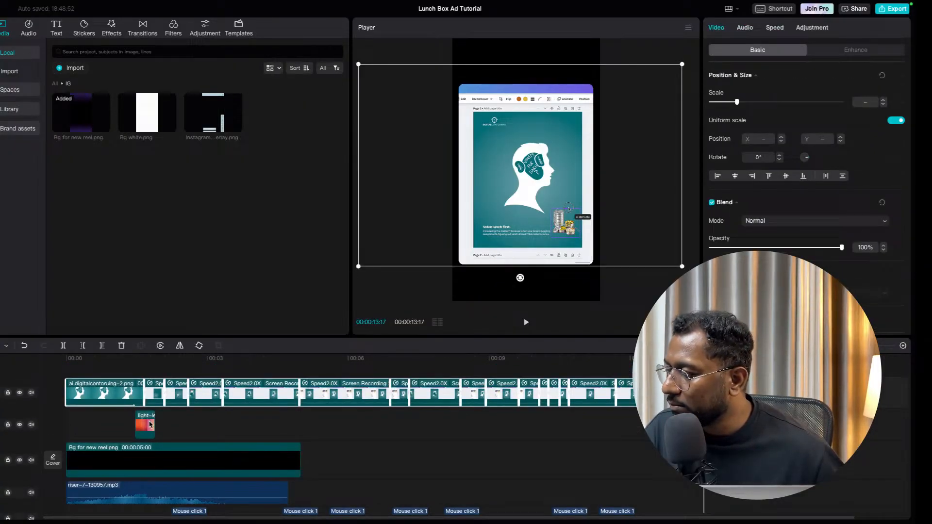
{"action": "left_click_drag", "start_coordinate": [151, 427], "coordinate": [150, 372]}
{"action": "left_click", "coordinate": [114, 409]}
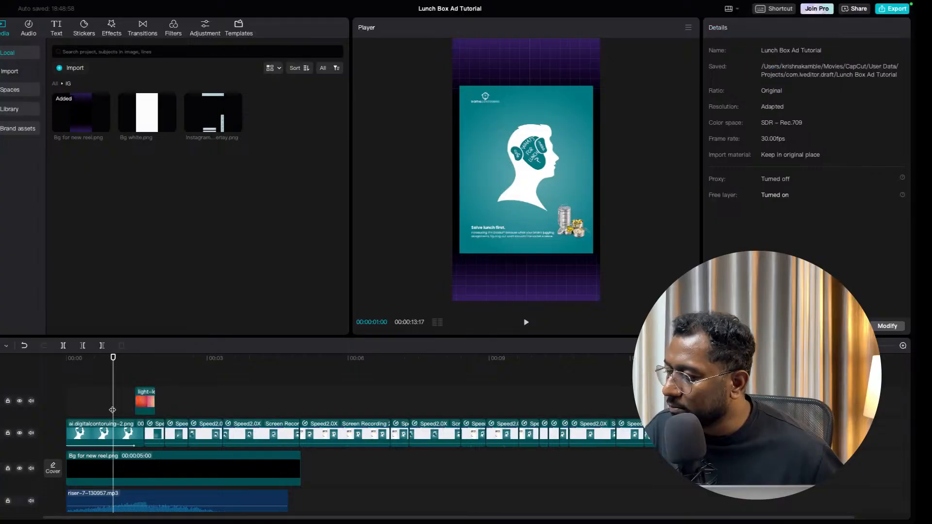
Extend the Bg for new reel.png clip to the end of the reel, 13 s 17 frames long.
{"action": "left_click", "coordinate": [249, 477]}
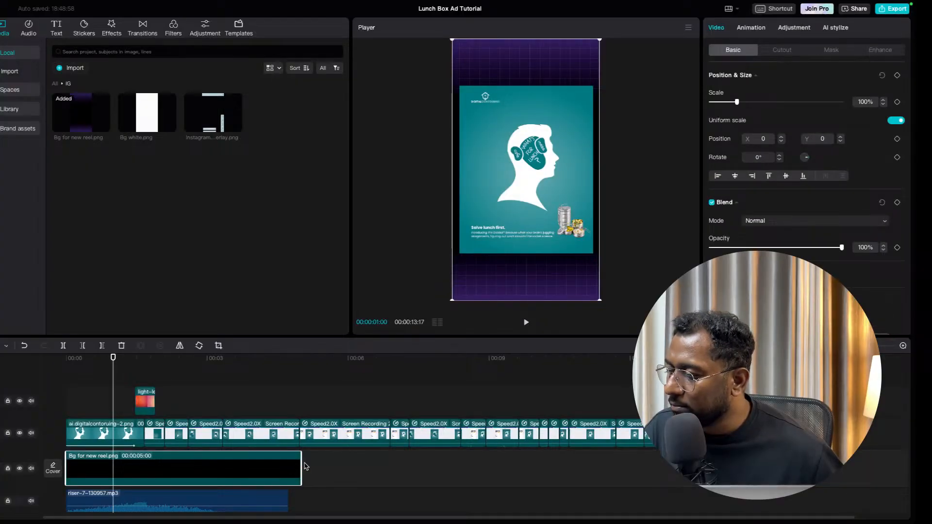
{"action": "left_click_drag", "start_coordinate": [299, 463], "coordinate": [703, 464]}
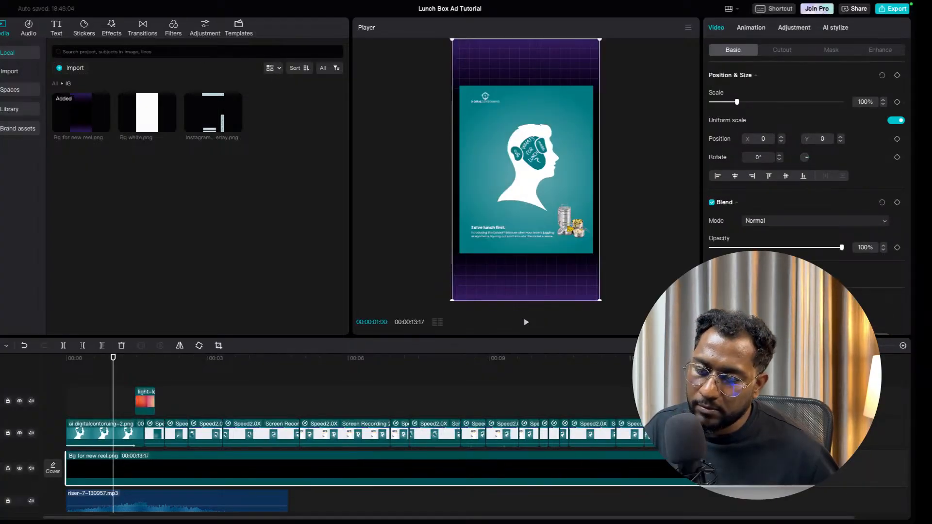
{"action": "key", "text": "Escape"}
{"action": "left_click", "coordinate": [709, 464]}
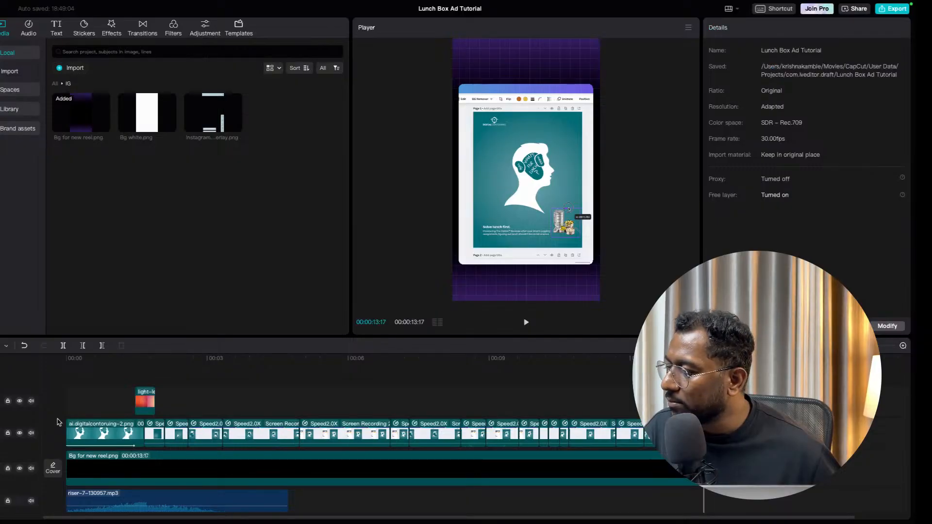
Play the first seconds of the reel to check the opening and light-leak transition over the background.
{"action": "left_click", "coordinate": [73, 411]}
{"action": "left_click_drag", "start_coordinate": [72, 411], "coordinate": [39, 404]}
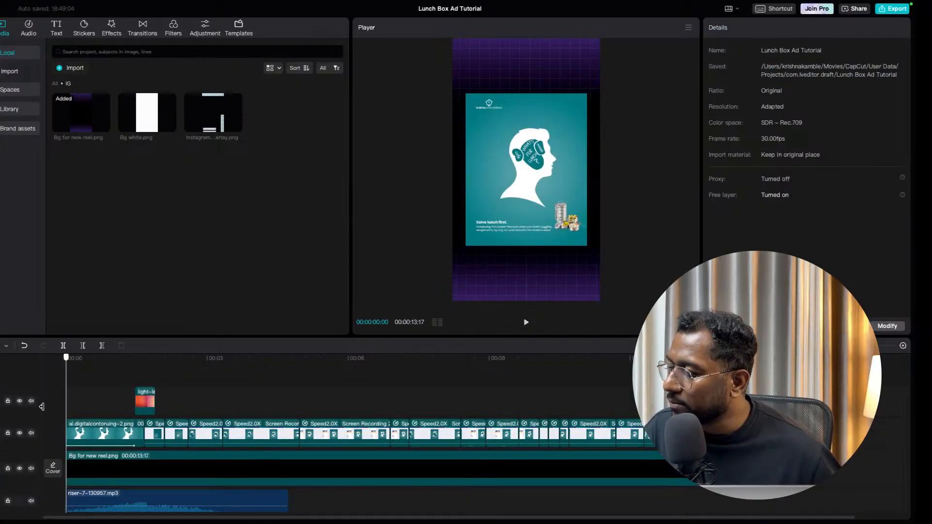
{"action": "left_click", "coordinate": [527, 320]}
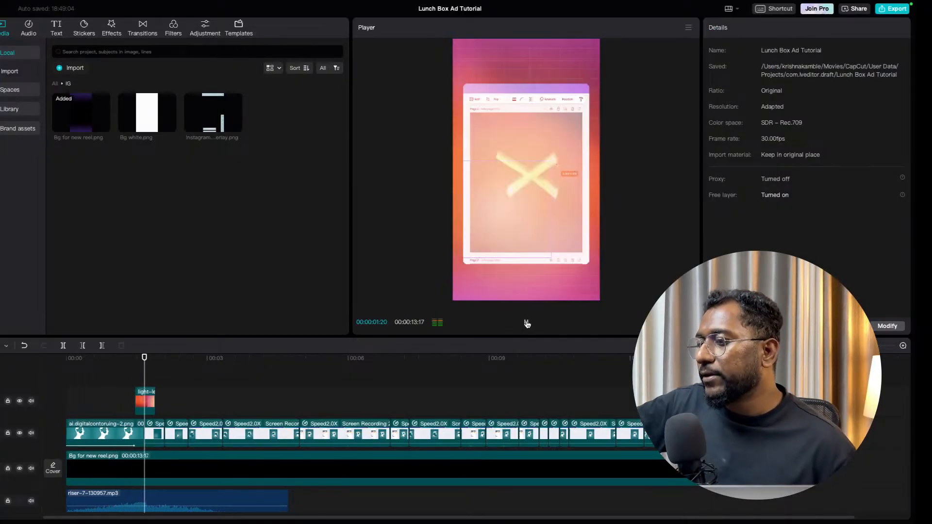
{"action": "left_click", "coordinate": [527, 323]}
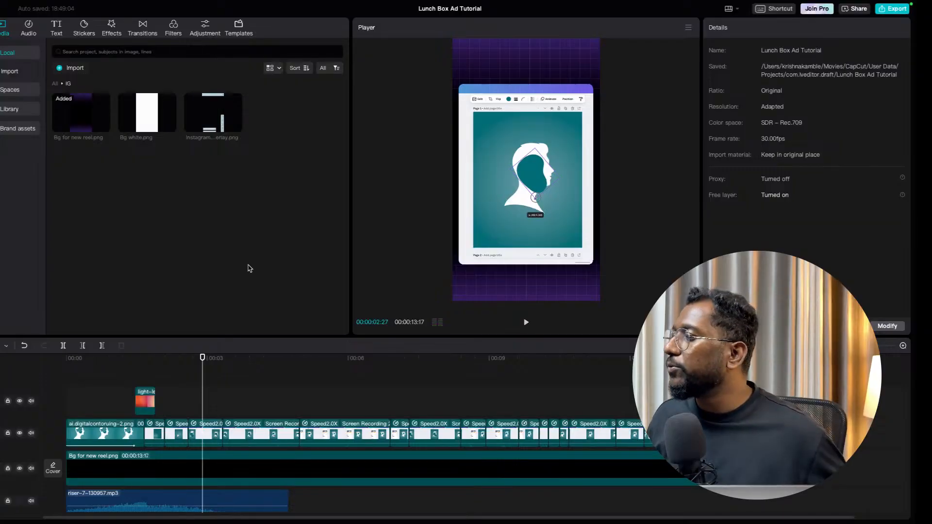
Import digitalcontouring watermark.png from the Common folder and place it on a new topmost track near the reel's start.
{"action": "left_click", "coordinate": [55, 85]}
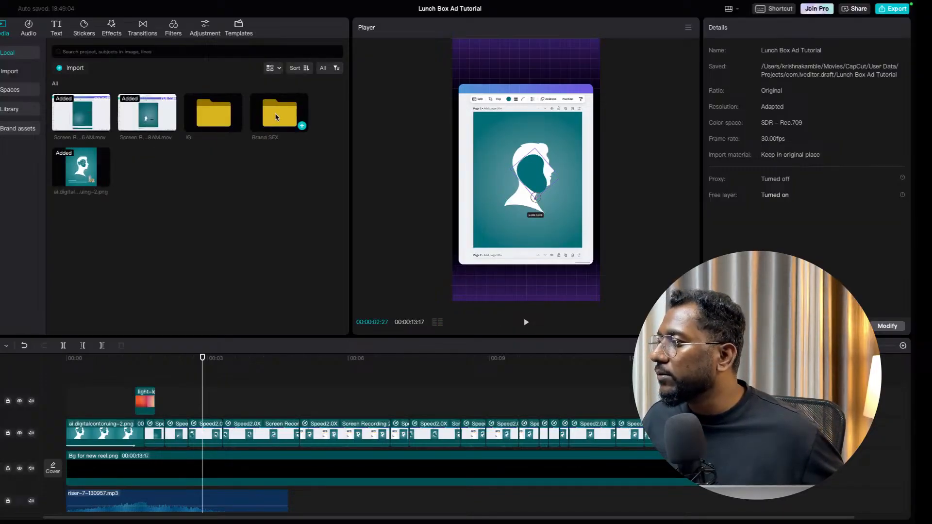
{"action": "left_click", "coordinate": [71, 73]}
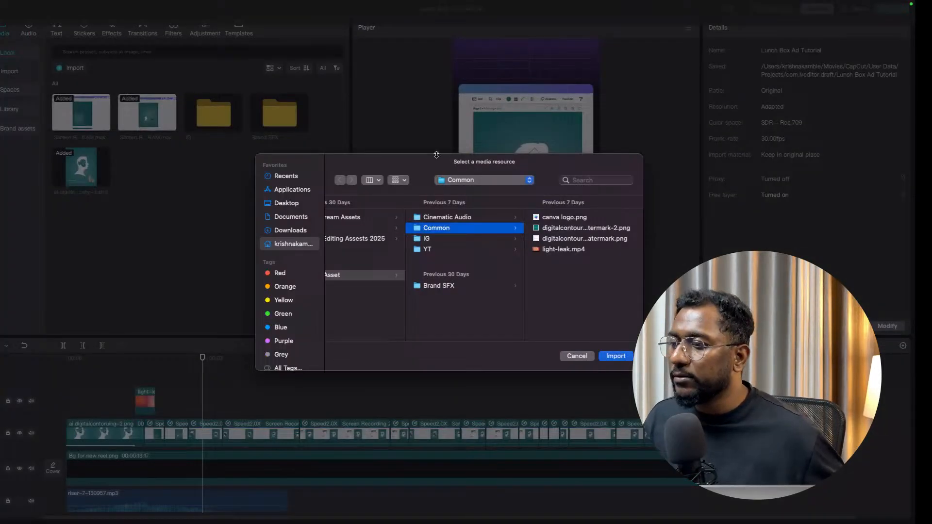
{"action": "left_click", "coordinate": [562, 238]}
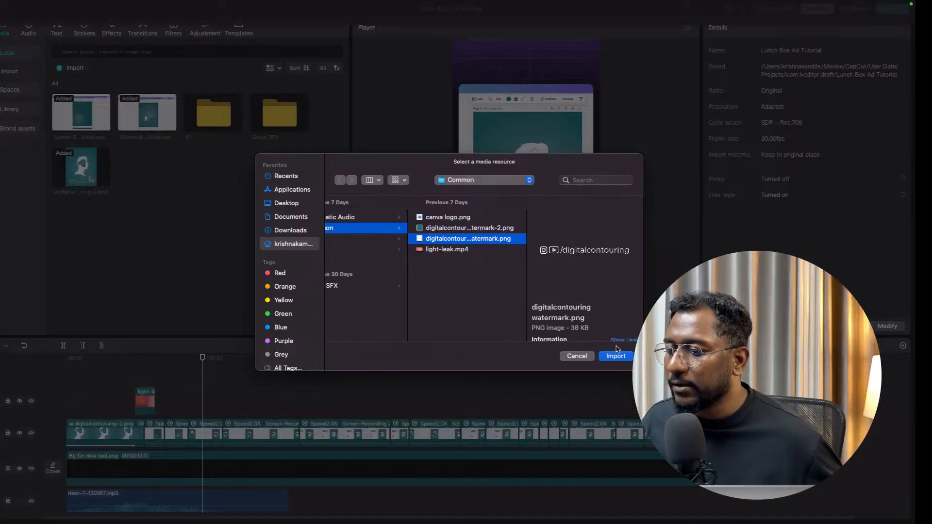
{"action": "left_click", "coordinate": [618, 355]}
{"action": "left_click_drag", "start_coordinate": [148, 170], "coordinate": [71, 412]}
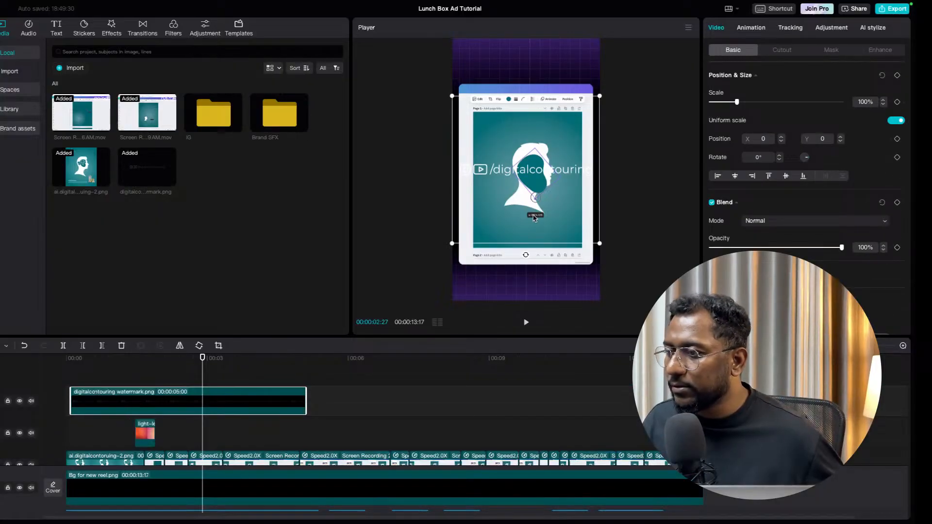
Scale the watermark to 41%, place it below the ad at Y -1519, and lengthen its clip to 13 s 13 frames.
{"action": "left_click_drag", "start_coordinate": [601, 243], "coordinate": [534, 278]}
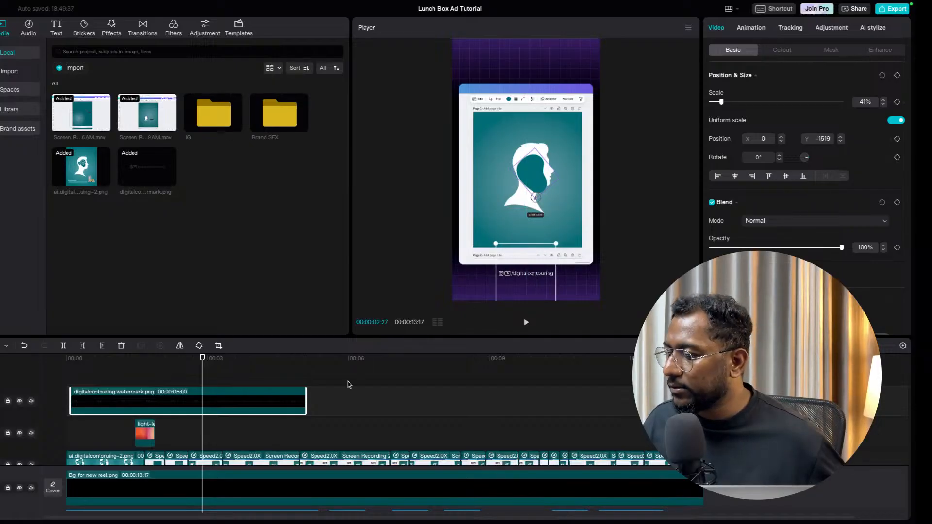
{"action": "left_click_drag", "start_coordinate": [306, 399], "coordinate": [698, 399]}
Step through the last frames of the reel and extend the watermark clip to the end, 13 s 14 frames long.
{"action": "left_click", "coordinate": [700, 432]}
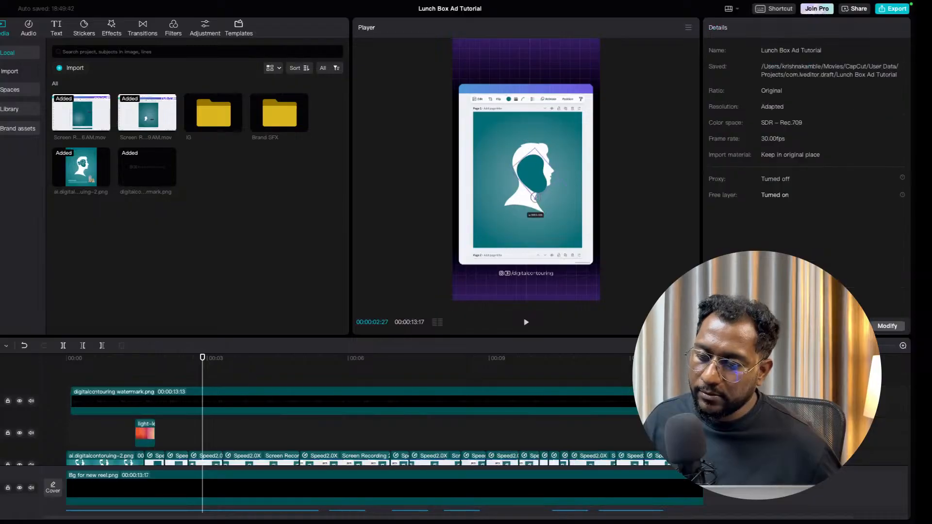
{"action": "key", "text": "Right"}
{"action": "key", "text": "Right"}
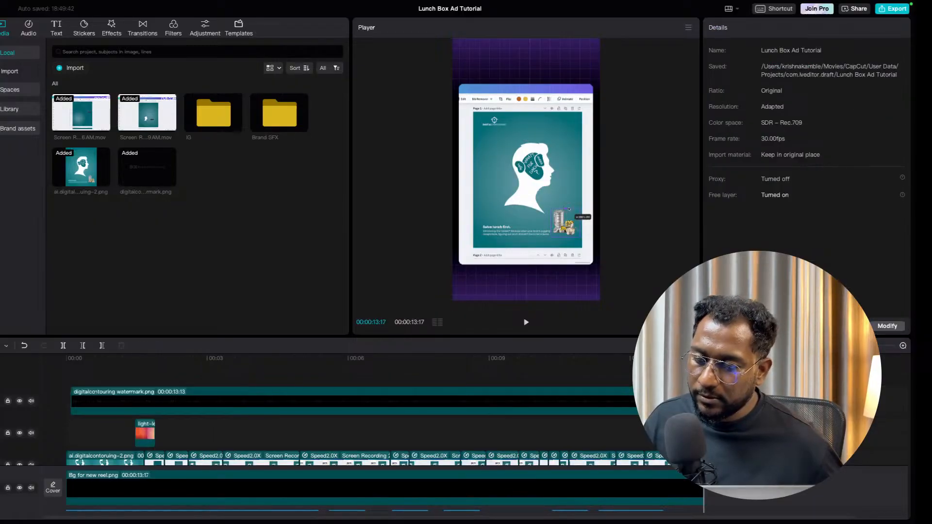
{"action": "key", "text": "Left"}
{"action": "key", "text": "Left"}
{"action": "key", "text": "Left"}
{"action": "key", "text": "Left"}
{"action": "key", "text": "Left"}
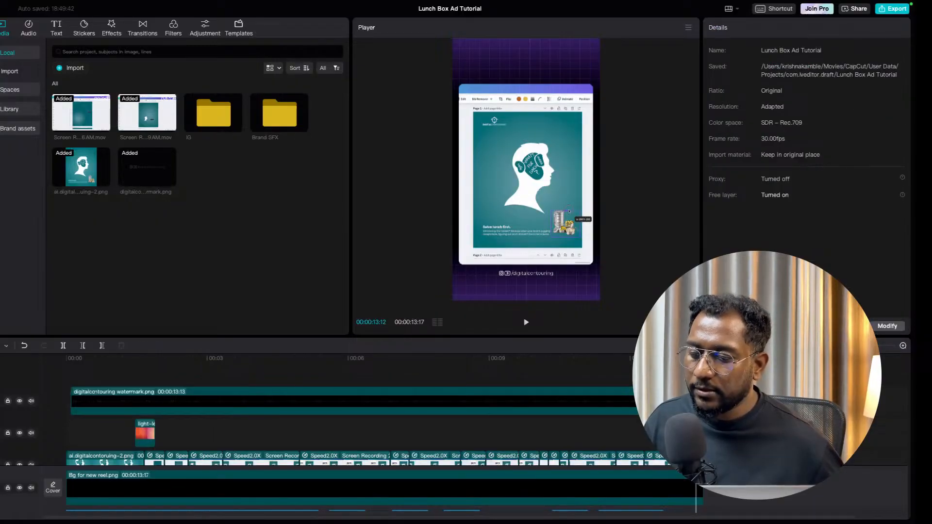
{"action": "key", "text": "Right"}
{"action": "key", "text": "Right"}
{"action": "key", "text": "Right"}
{"action": "key", "text": "Right"}
{"action": "key", "text": "Right"}
{"action": "left_click", "coordinate": [626, 401]}
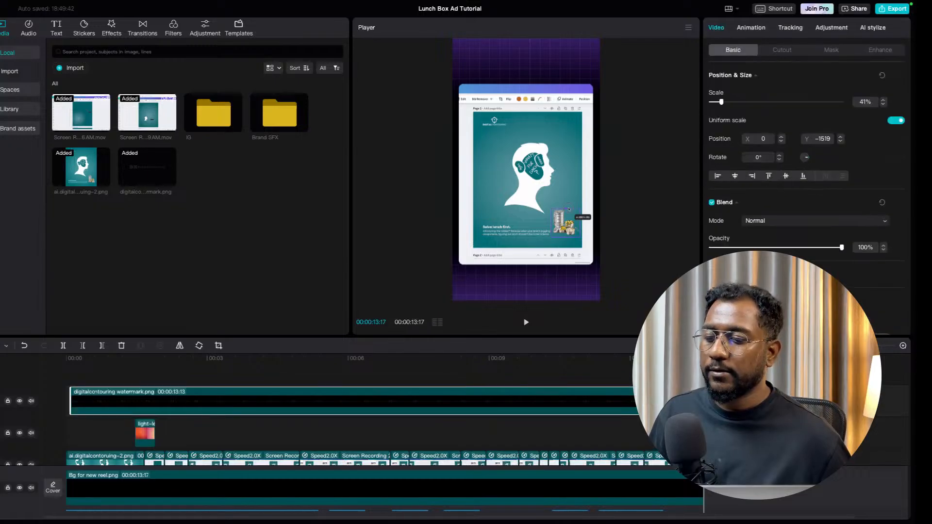
{"action": "left_click_drag", "start_coordinate": [700, 401], "coordinate": [705, 401]}
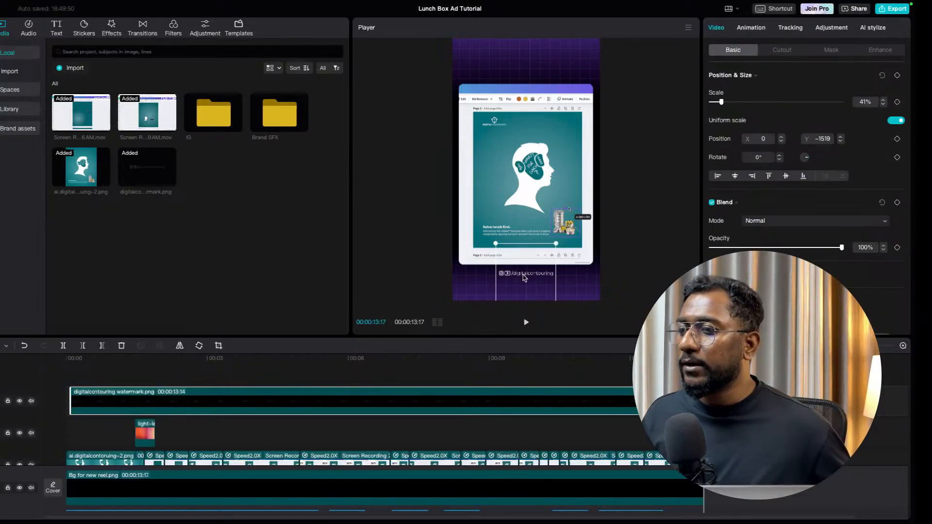
Browse the entrance animations for the watermark clip and apply the Flip animation.
{"action": "left_click", "coordinate": [751, 27]}
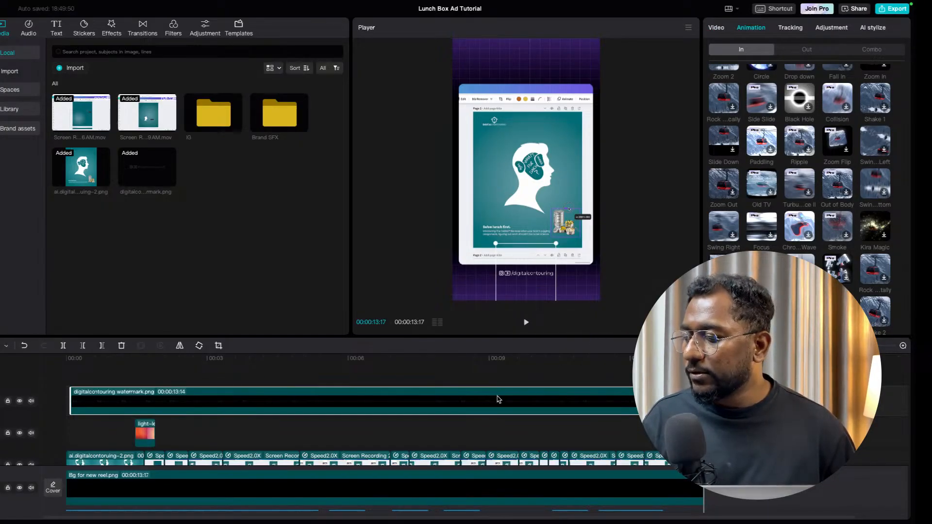
{"action": "scroll", "coordinate": [748, 189], "scroll_direction": "up", "scroll_amount": 3}
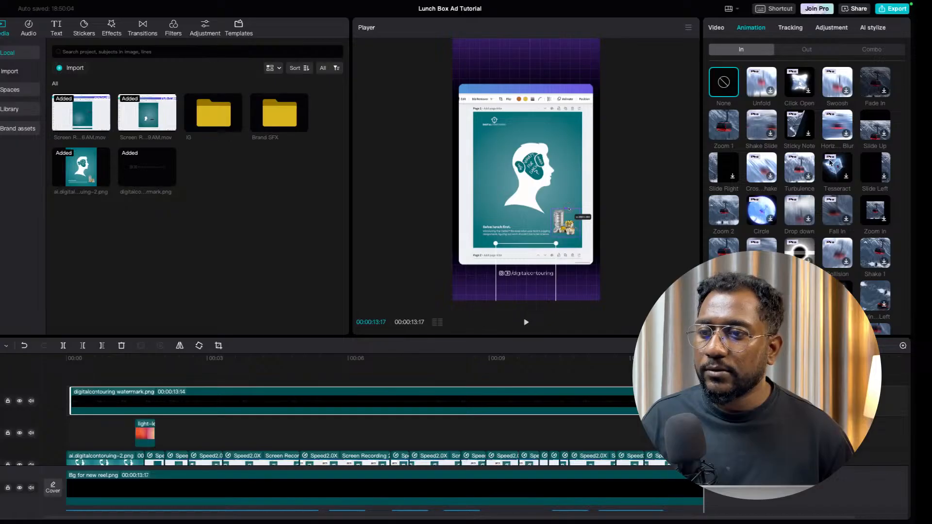
{"action": "scroll", "coordinate": [796, 168], "scroll_direction": "down", "scroll_amount": 2}
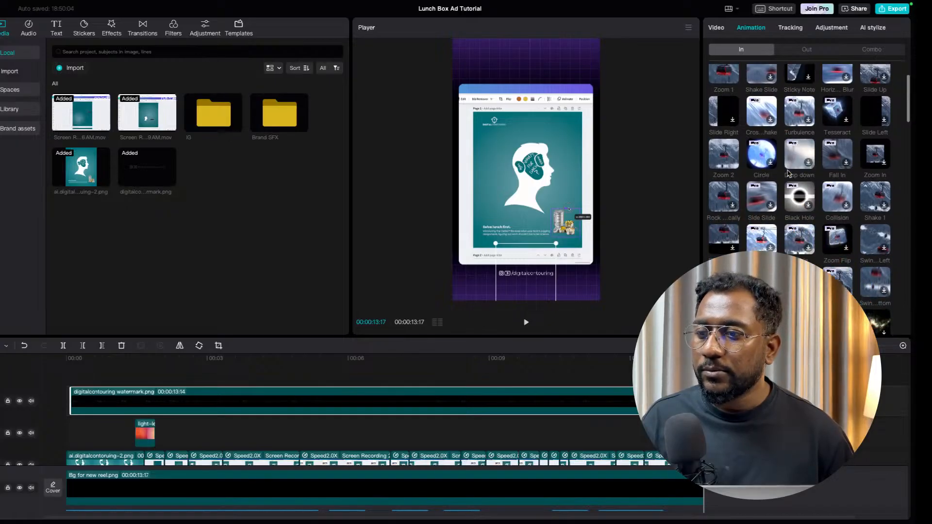
{"action": "scroll", "coordinate": [790, 173], "scroll_direction": "down", "scroll_amount": 2}
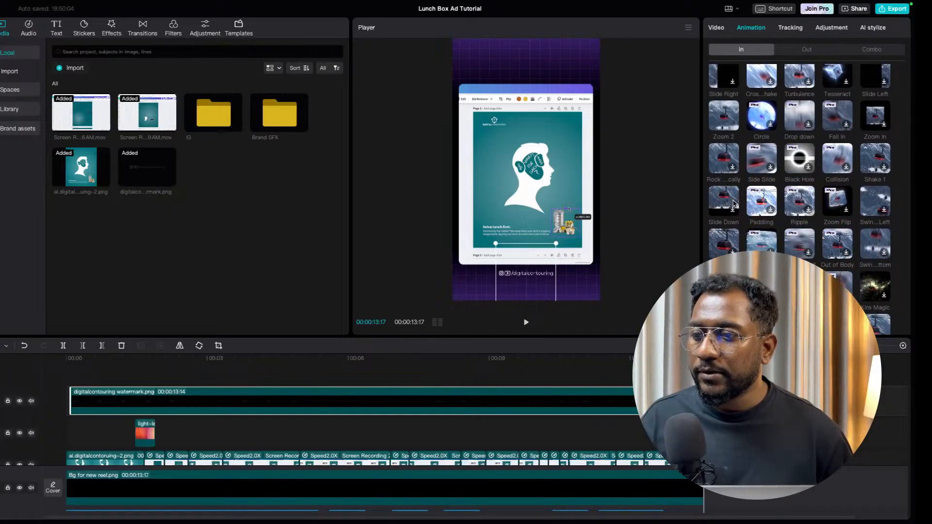
{"action": "scroll", "coordinate": [731, 206], "scroll_direction": "down", "scroll_amount": 2}
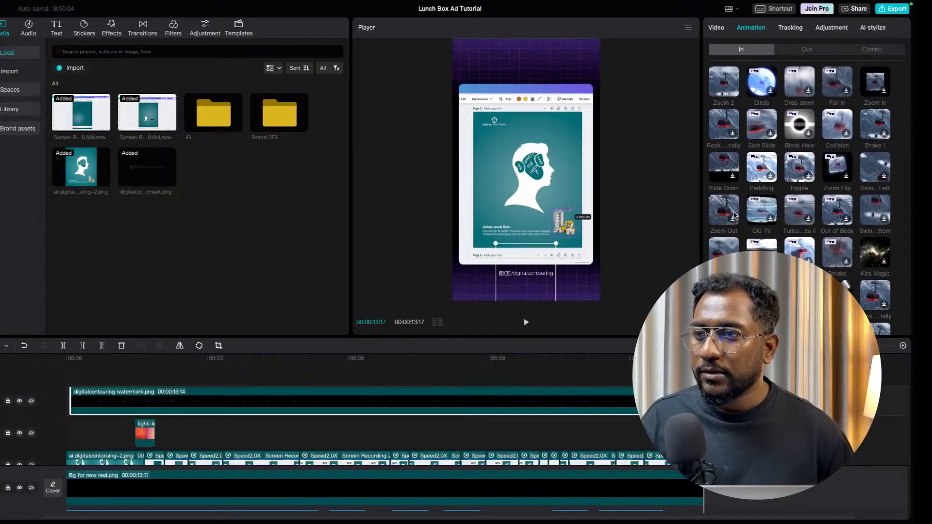
{"action": "scroll", "coordinate": [750, 220], "scroll_direction": "down", "scroll_amount": 2}
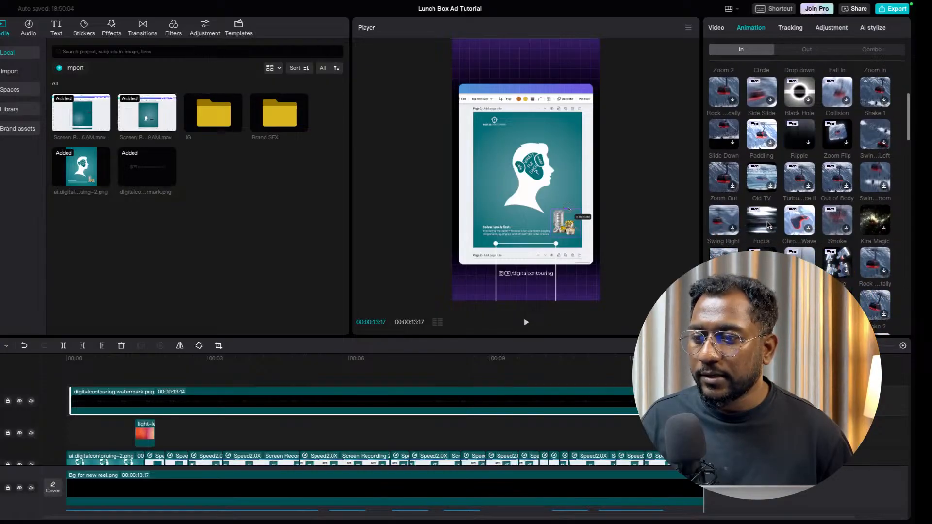
{"action": "scroll", "coordinate": [768, 224], "scroll_direction": "down", "scroll_amount": 2}
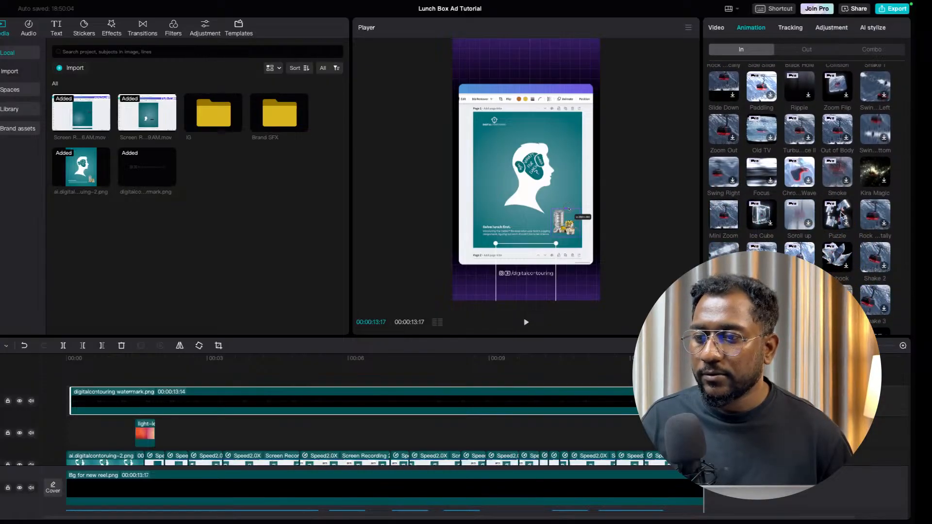
{"action": "scroll", "coordinate": [840, 224], "scroll_direction": "down", "scroll_amount": 1}
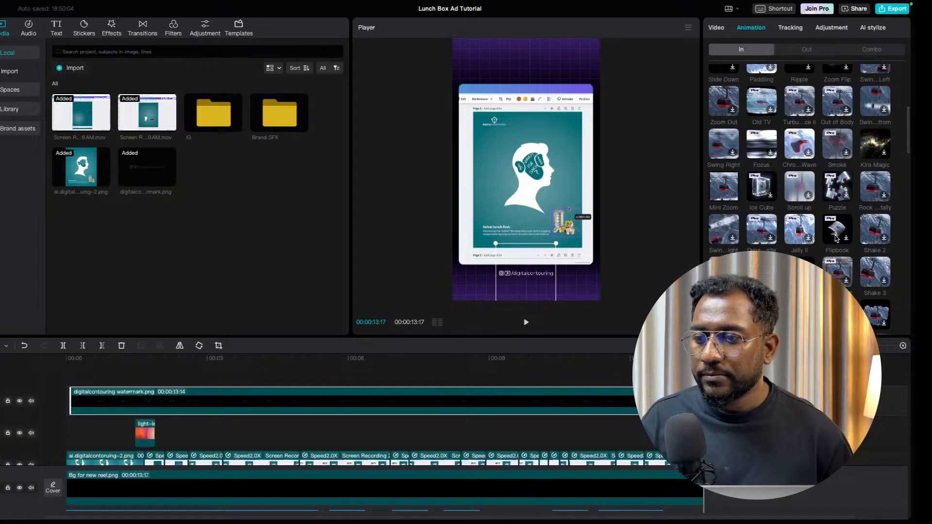
{"action": "scroll", "coordinate": [799, 238], "scroll_direction": "down", "scroll_amount": 2}
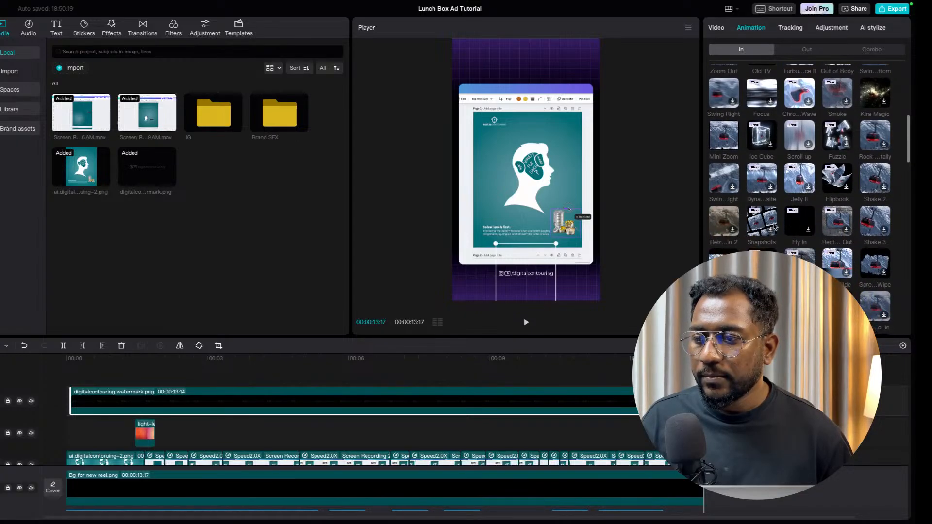
{"action": "scroll", "coordinate": [802, 224], "scroll_direction": "down", "scroll_amount": 2}
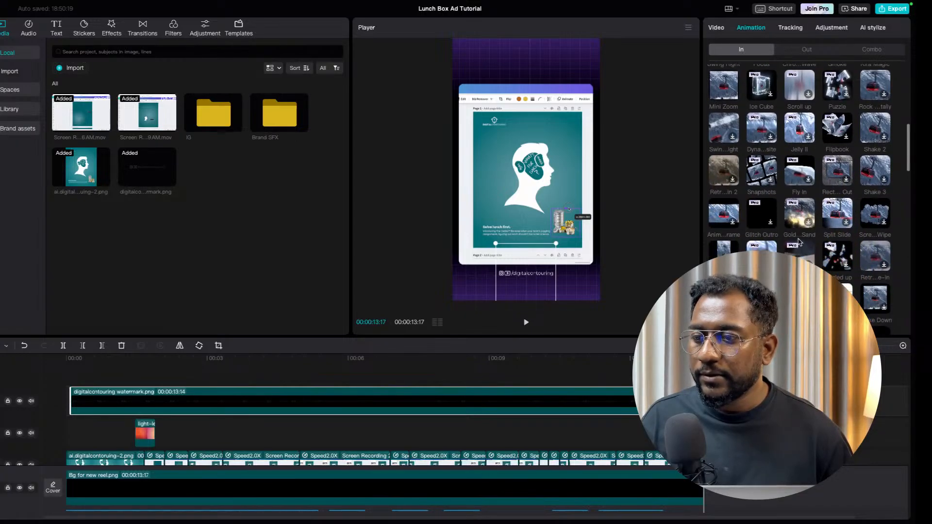
{"action": "scroll", "coordinate": [801, 224], "scroll_direction": "down", "scroll_amount": 2}
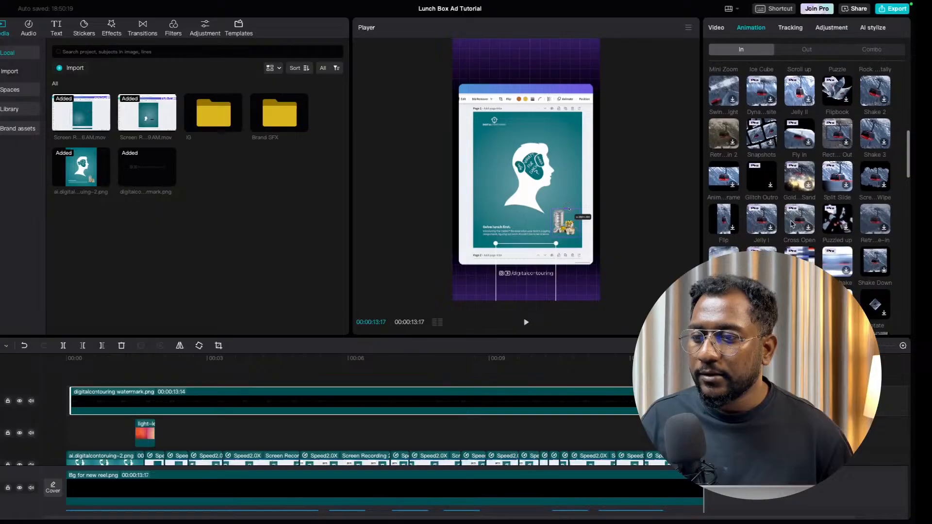
{"action": "left_click", "coordinate": [724, 223]}
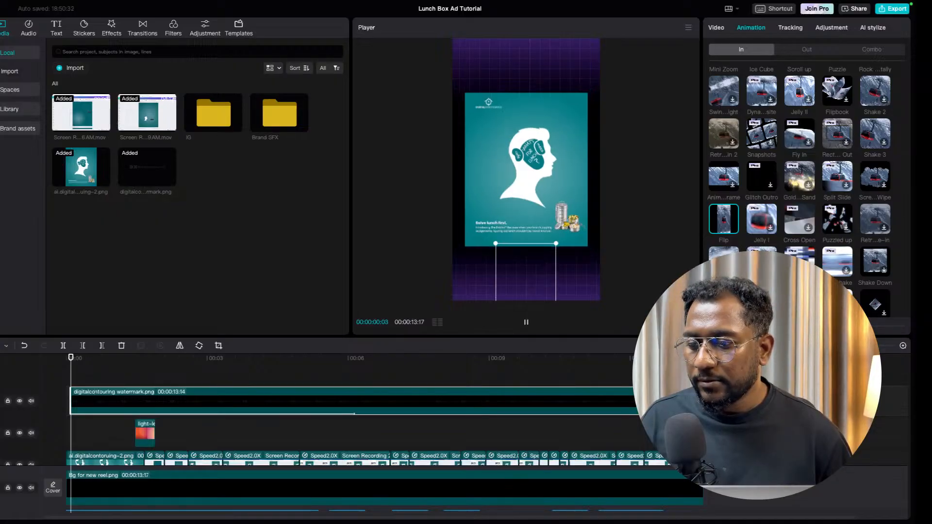
Preview the watermark's Flip entrance over the reel's opening and shorten the animation duration to 1.7 s.
{"action": "key", "text": "space"}
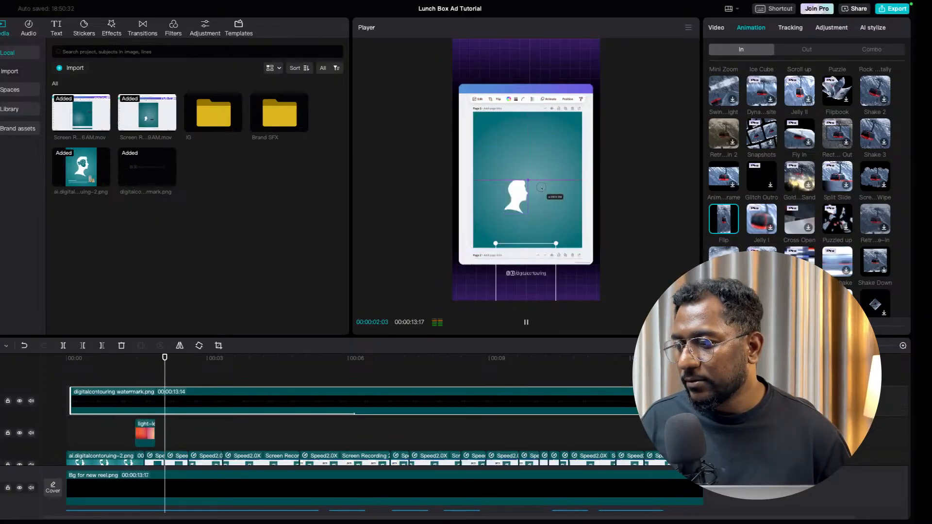
{"action": "scroll", "coordinate": [801, 194], "scroll_direction": "down", "scroll_amount": 2}
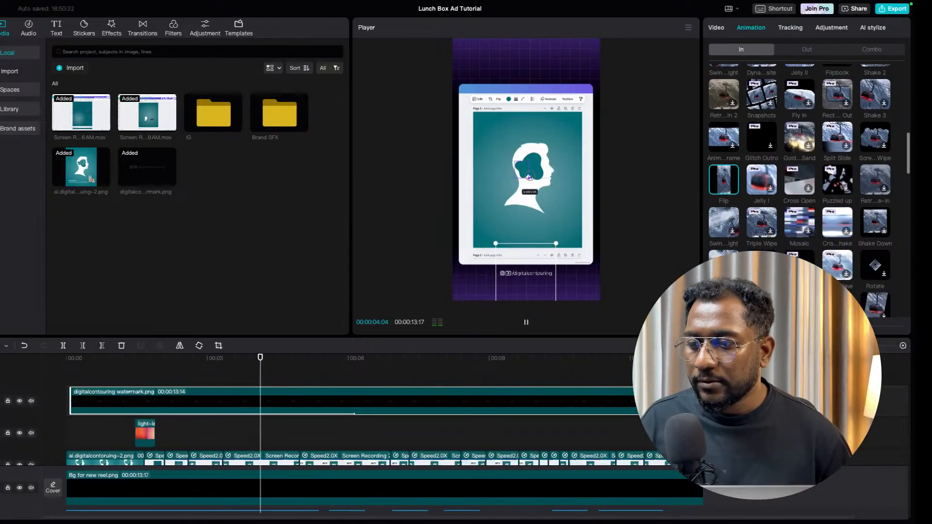
{"action": "scroll", "coordinate": [802, 194], "scroll_direction": "down", "scroll_amount": 1}
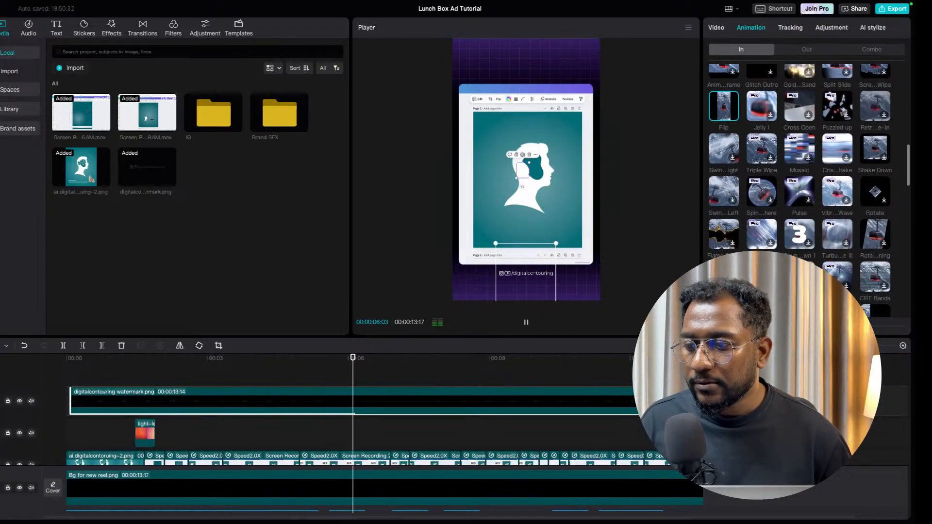
{"action": "key", "text": "space"}
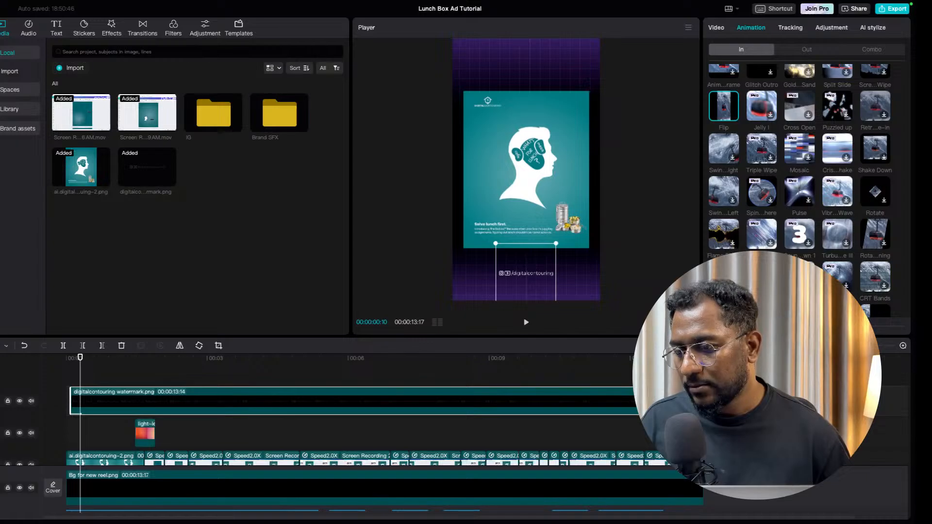
{"action": "key", "text": "space"}
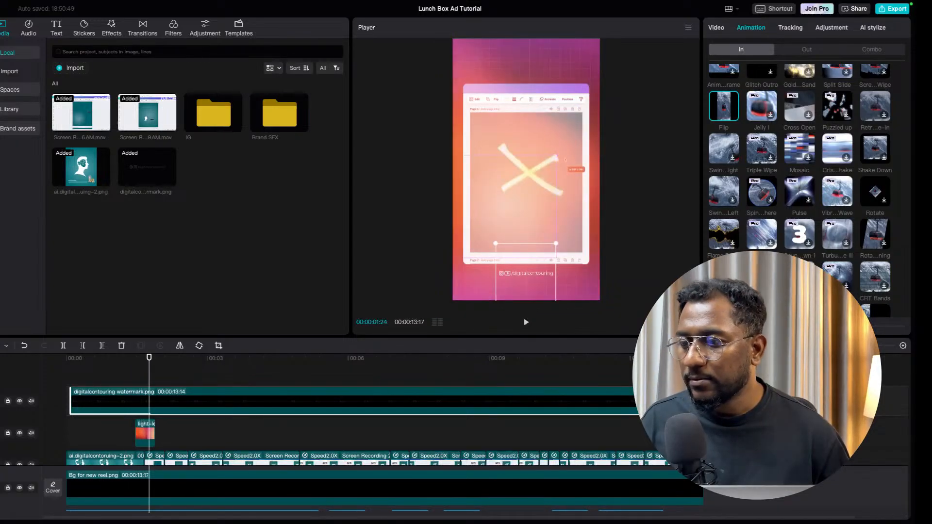
{"action": "scroll", "coordinate": [800, 189], "scroll_direction": "down", "scroll_amount": 2}
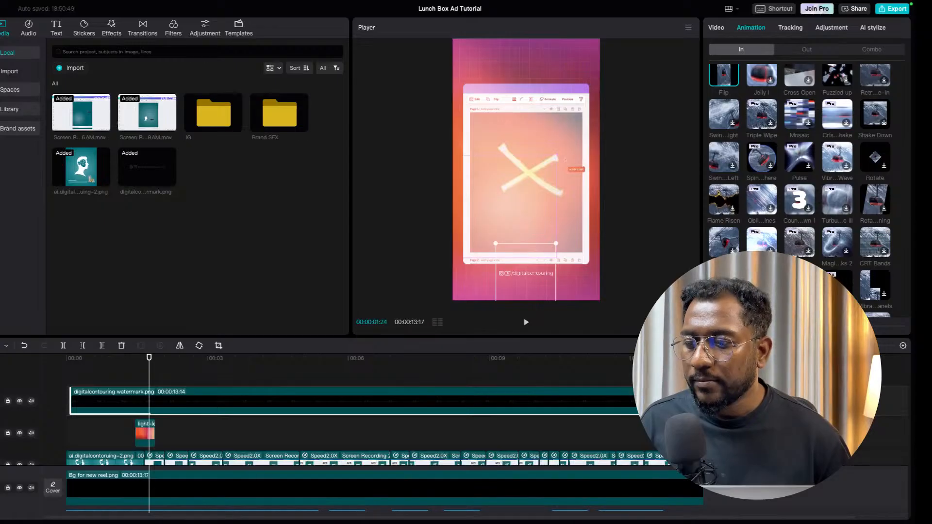
{"action": "scroll", "coordinate": [846, 212], "scroll_direction": "down", "scroll_amount": 4}
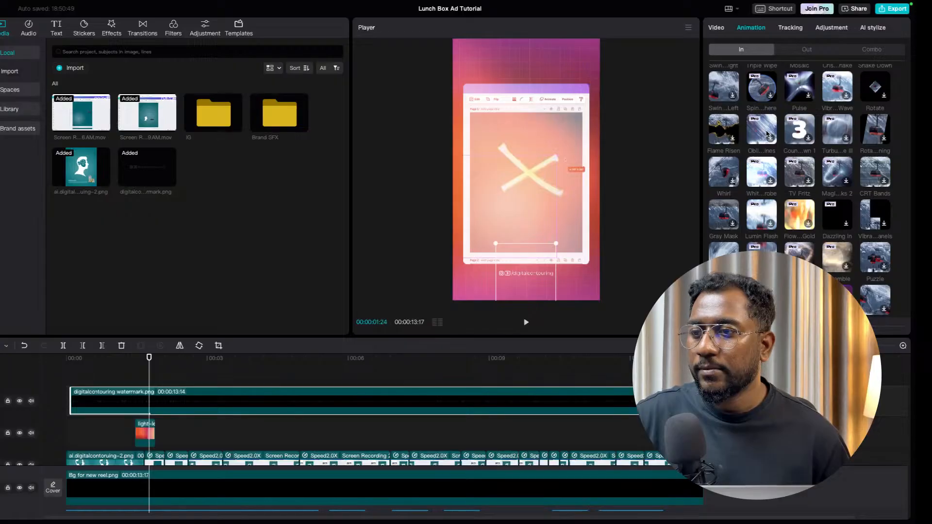
{"action": "scroll", "coordinate": [803, 251], "scroll_direction": "down", "scroll_amount": 3}
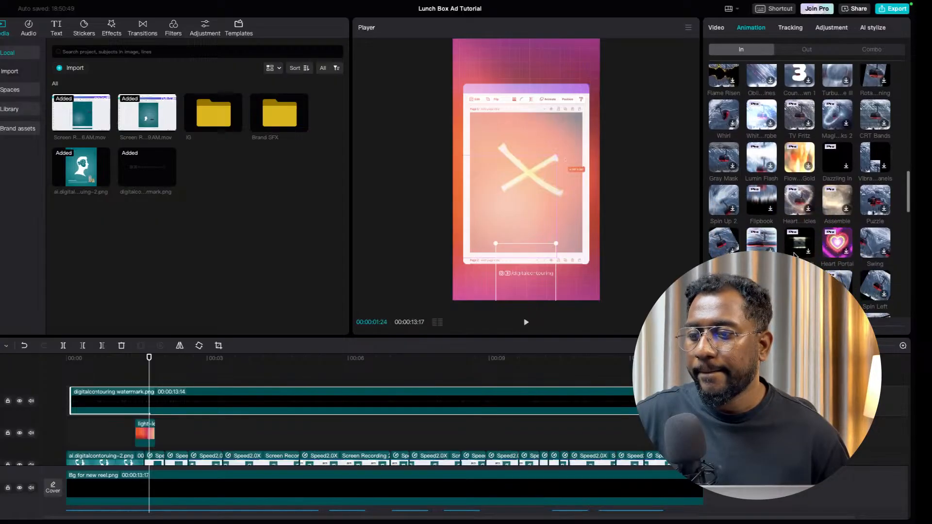
{"action": "scroll", "coordinate": [803, 252], "scroll_direction": "down", "scroll_amount": 5}
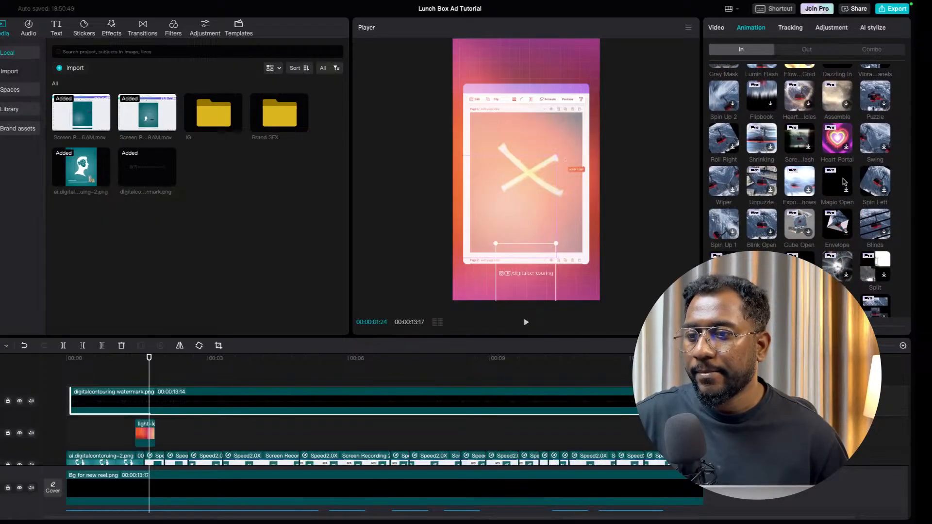
{"action": "scroll", "coordinate": [796, 250], "scroll_direction": "down", "scroll_amount": 3}
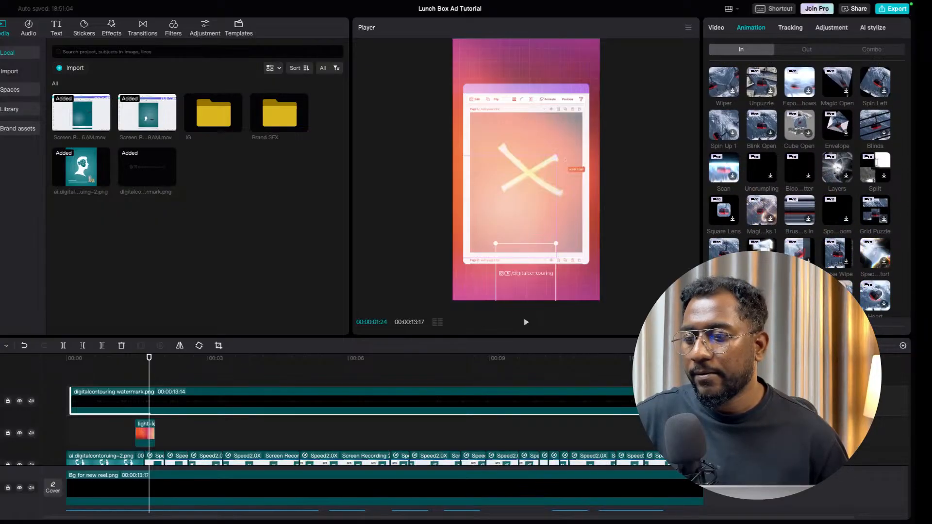
Extend the watermark clip's beginning back to the reel's first frame, making it 13 s 17 frames long.
{"action": "left_click_drag", "start_coordinate": [152, 382], "coordinate": [57, 373]}
{"action": "left_click_drag", "start_coordinate": [77, 388], "coordinate": [72, 388]}
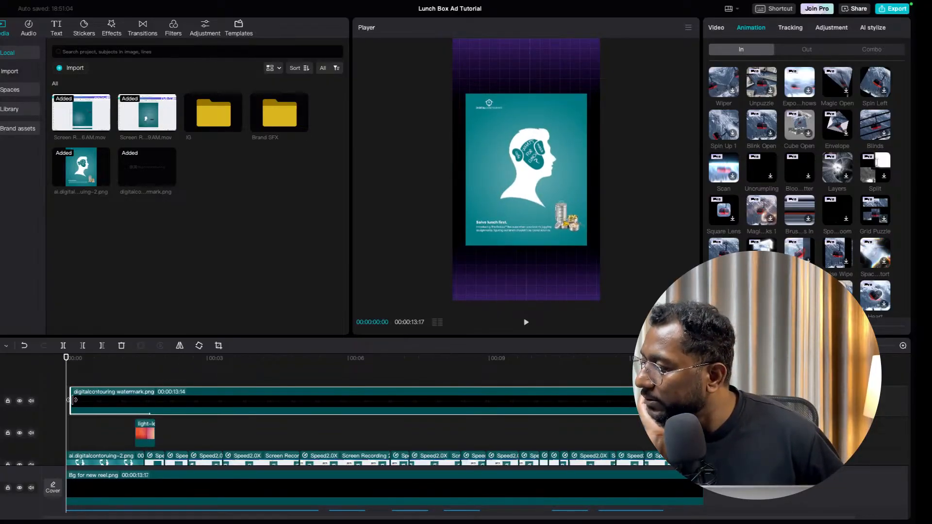
Play the reel with the watermark and enlarge the timeline area to show all video and audio tracks.
{"action": "left_click", "coordinate": [526, 323]}
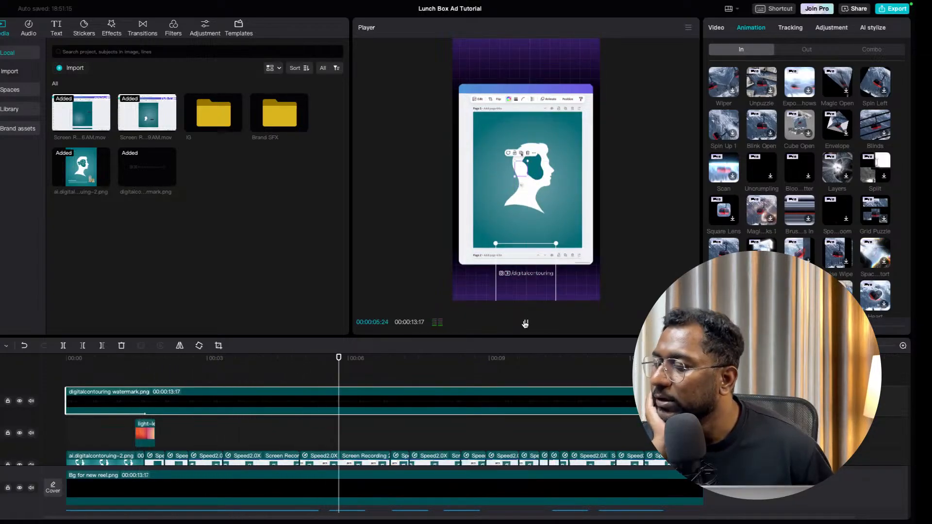
{"action": "scroll", "coordinate": [503, 402], "scroll_direction": "down", "scroll_amount": 3}
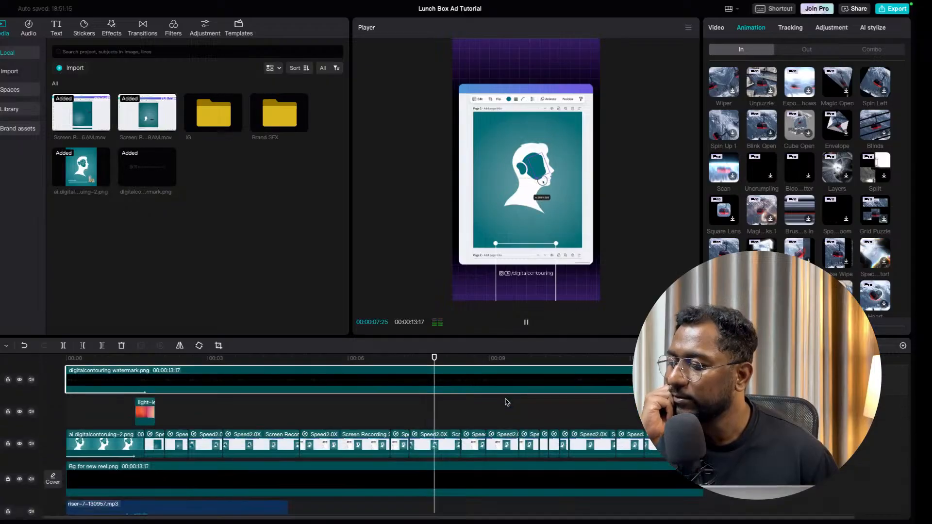
{"action": "left_click_drag", "start_coordinate": [498, 340], "coordinate": [501, 235]}
{"action": "key", "text": "space"}
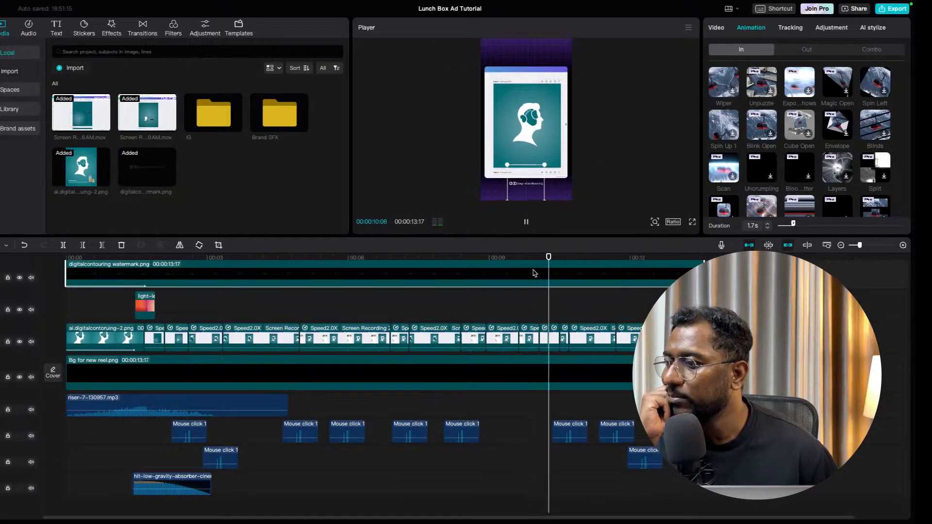
Play the whole reel from its first frame to the end to check the watermark, transition and click sounds.
{"action": "left_click", "coordinate": [82, 301]}
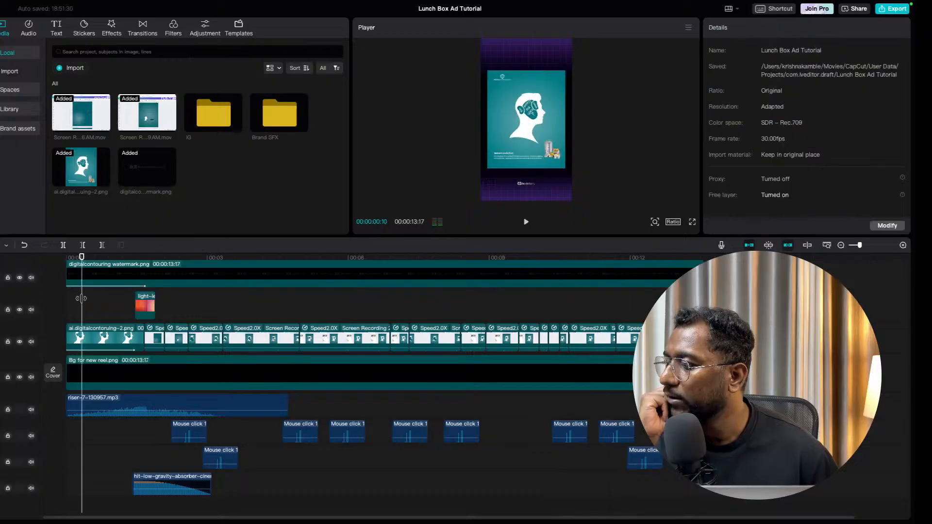
{"action": "scroll", "coordinate": [81, 298], "scroll_direction": "up", "scroll_amount": 1}
{"action": "left_click_drag", "start_coordinate": [80, 269], "coordinate": [54, 267]}
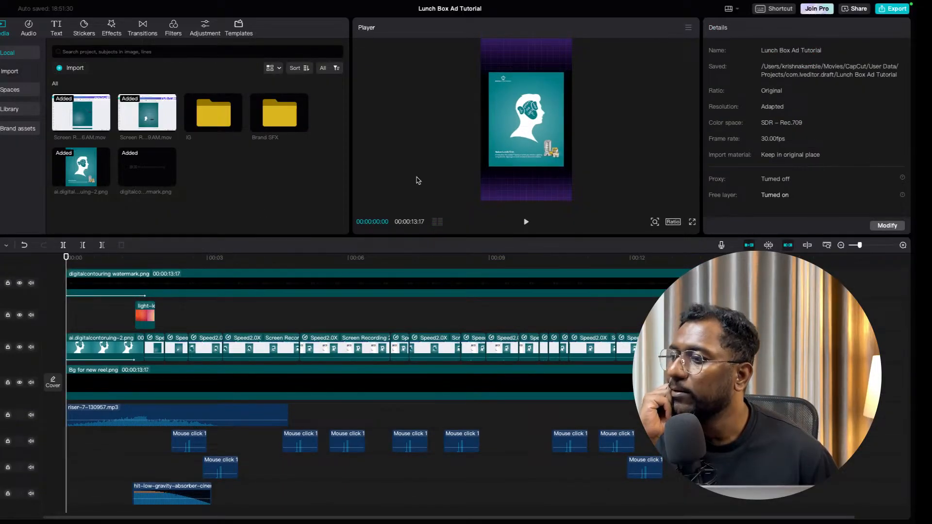
{"action": "left_click", "coordinate": [526, 223]}
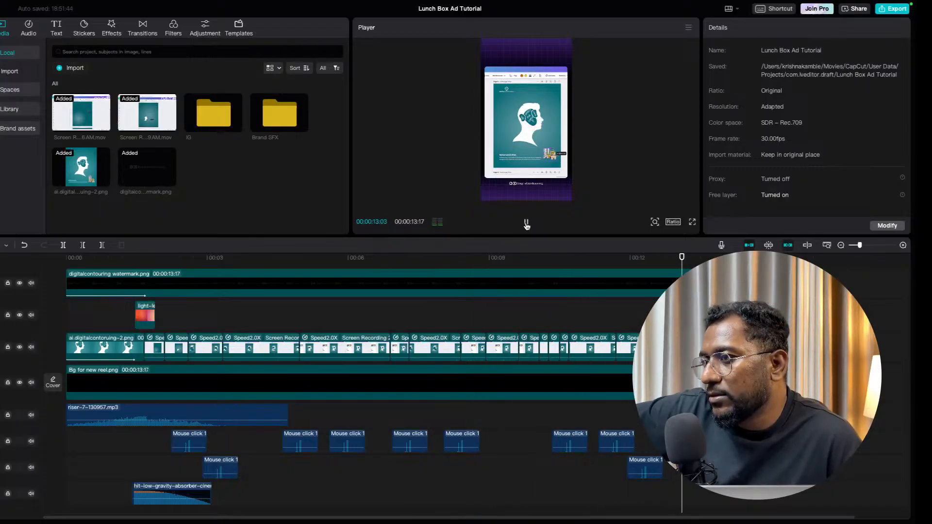
{"action": "left_click", "coordinate": [421, 318]}
{"action": "left_click_drag", "start_coordinate": [421, 309], "coordinate": [697, 309]}
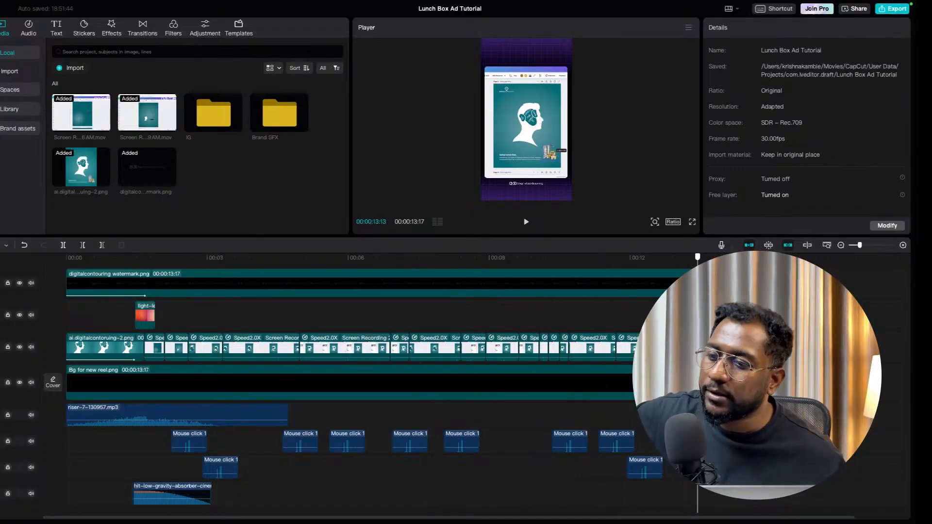
{"action": "left_click", "coordinate": [551, 335]}
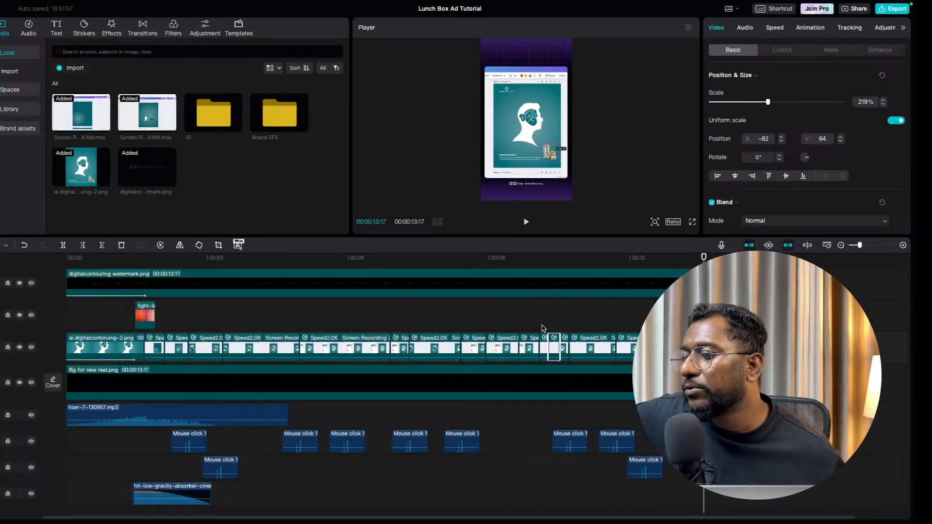
{"action": "left_click", "coordinate": [542, 330]}
{"action": "left_click_drag", "start_coordinate": [543, 323], "coordinate": [820, 225]}
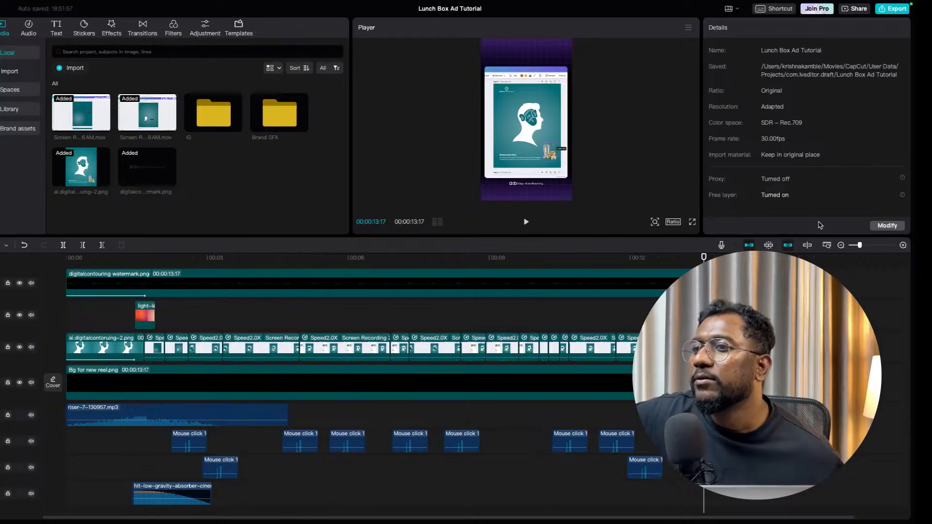
Switch to MindNode to show the Tutorial Reel Process mind map.
{"action": "mouse_move", "coordinate": [171, 125]}
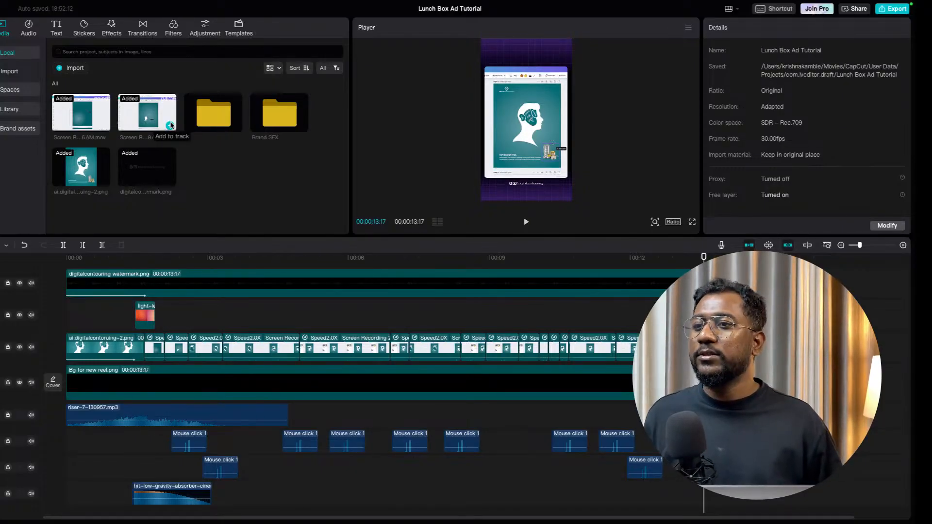
{"action": "mouse_move", "coordinate": [232, 518]}
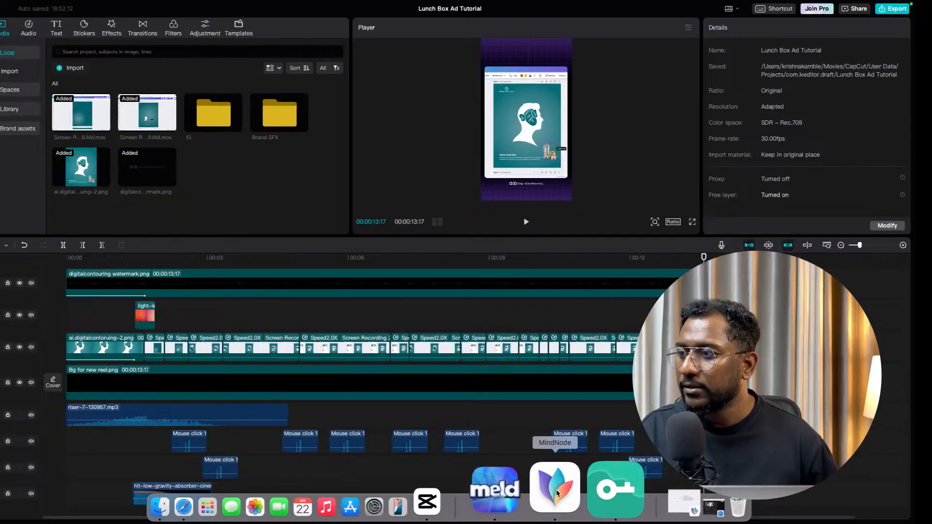
{"action": "left_click", "coordinate": [555, 490]}
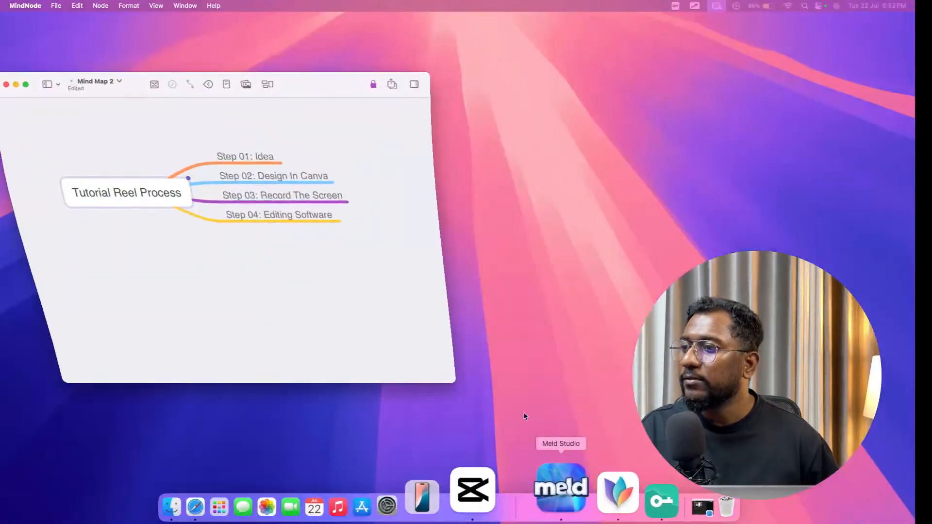
Add a child node reading "Add Your Clips" to the "Step 04: Editing Software" node.
{"action": "left_click", "coordinate": [243, 219]}
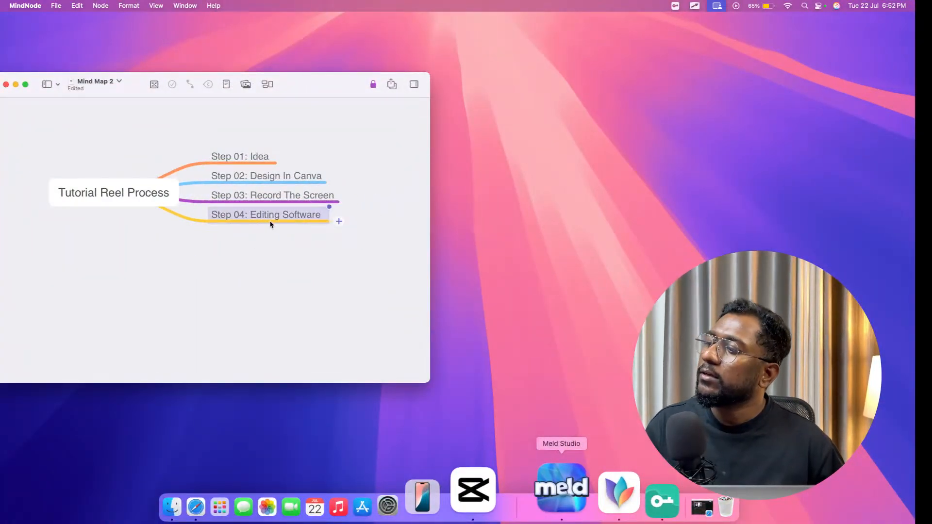
{"action": "left_click", "coordinate": [340, 221]}
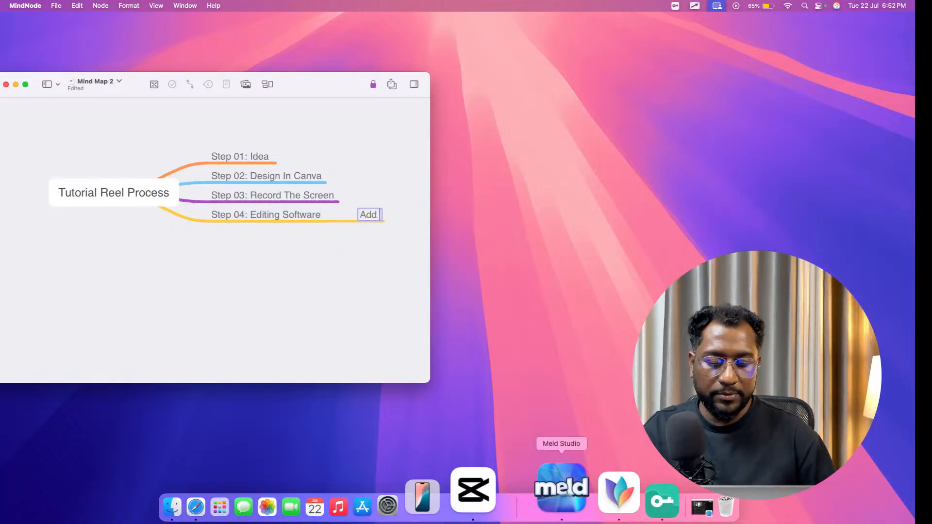
{"action": "type", "text": "Add Your Clips"}
{"action": "key", "text": "Return"}
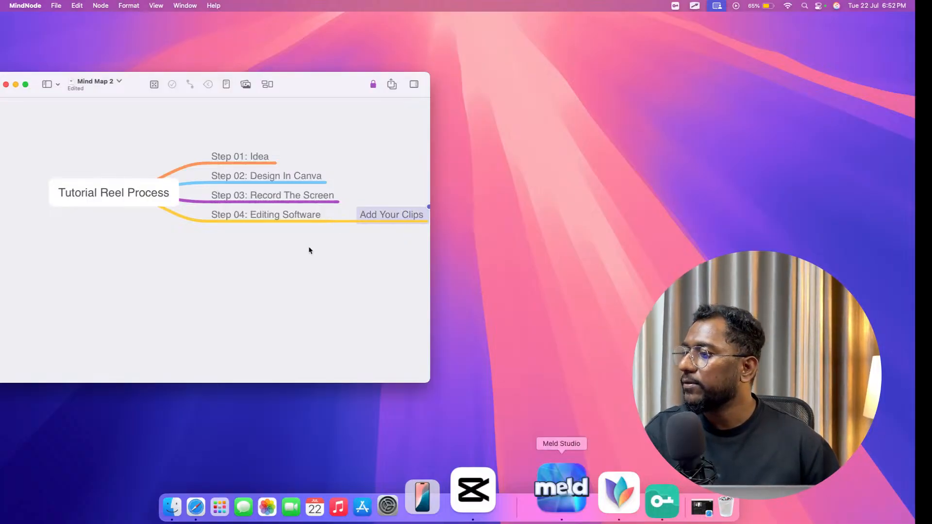
Show the mind map full screen and add a second child node reading "Brand Asses" under "Step 04: Editing Software".
{"action": "scroll", "coordinate": [309, 247], "scroll_direction": "right", "scroll_amount": 1}
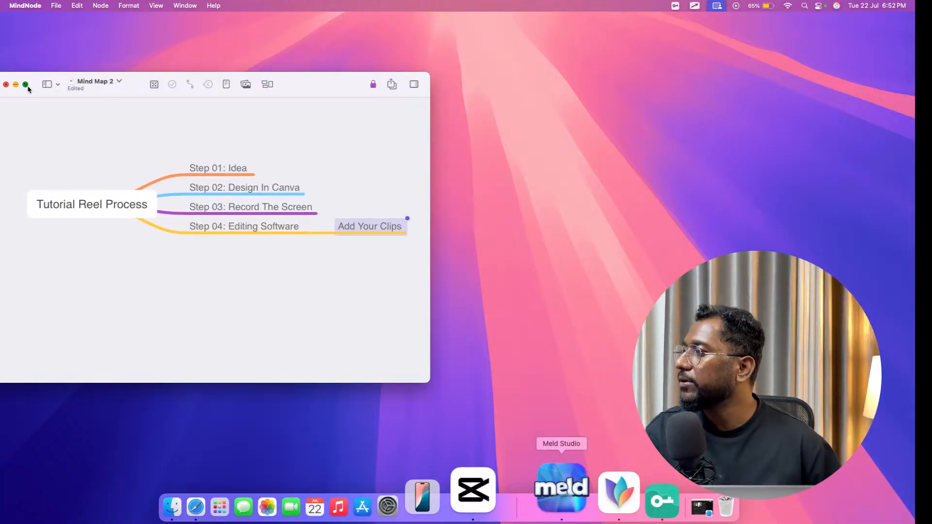
{"action": "left_click", "coordinate": [26, 85]}
{"action": "left_click", "coordinate": [436, 285]}
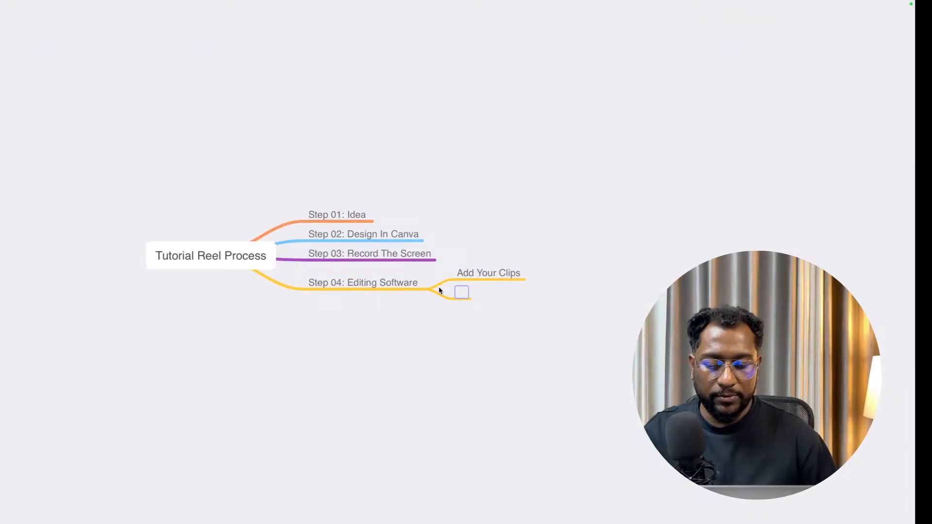
{"action": "type", "text": "Brand Asses"}
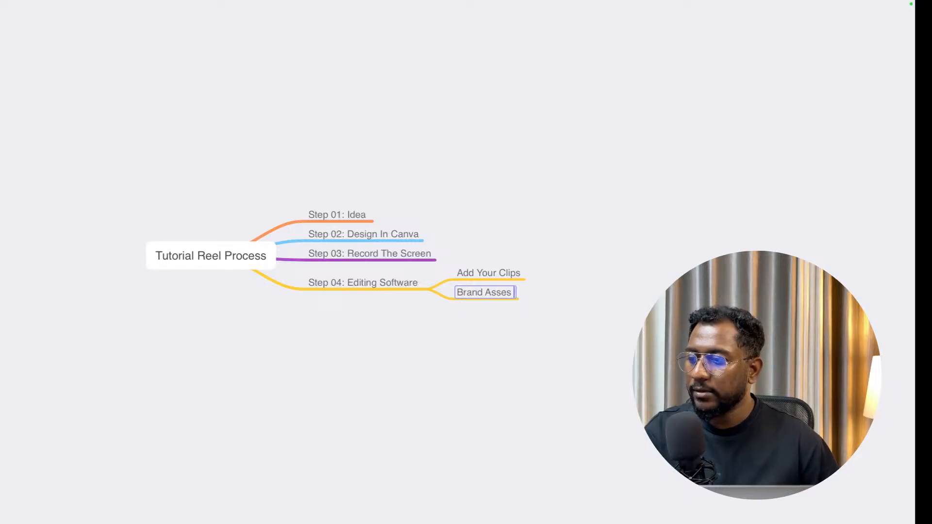